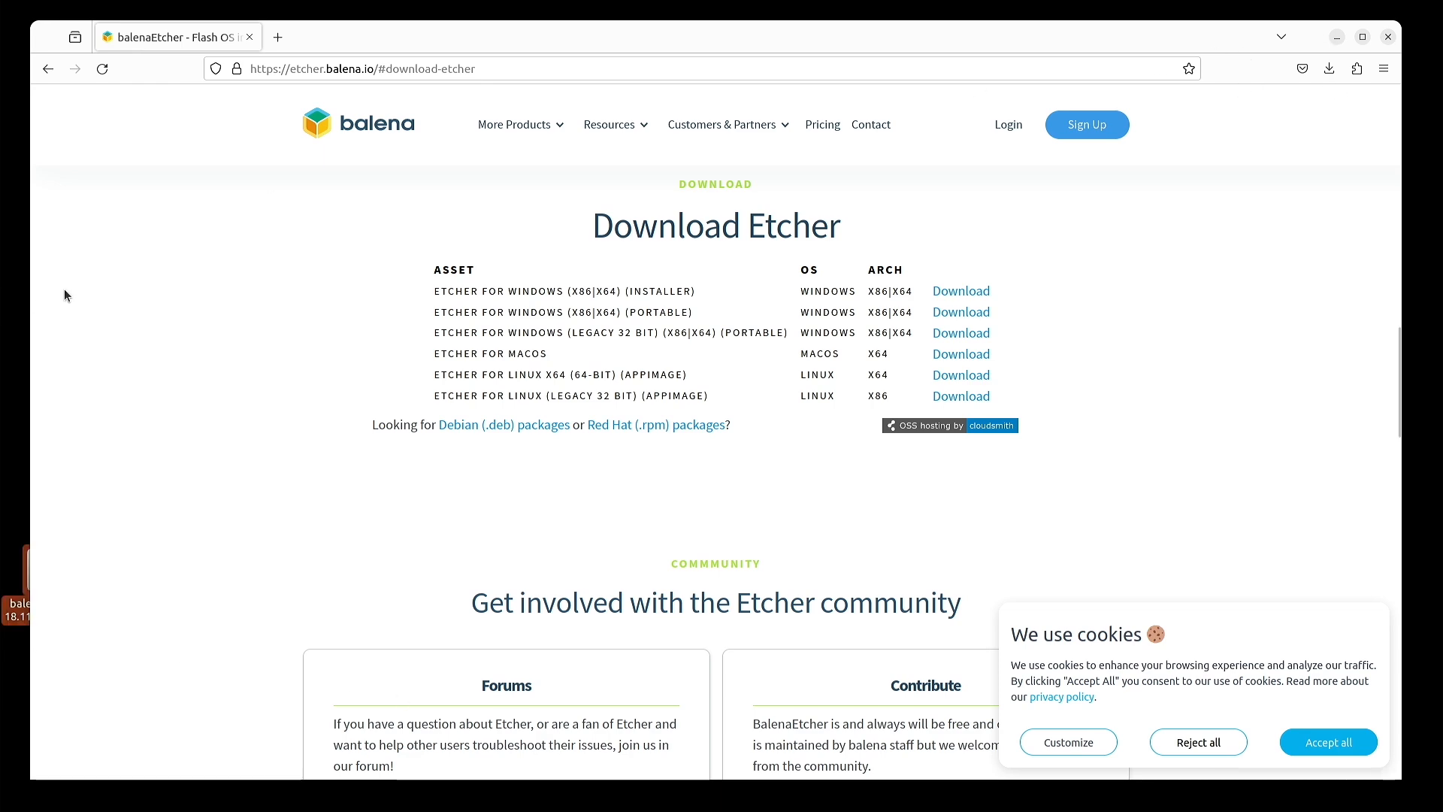
- Narrow Firefox to the right and allow the balenaEtcher AppImage to execute as a program
{"action": "left_click_drag", "start_coordinate": [26, 297], "coordinate": [695, 257]}
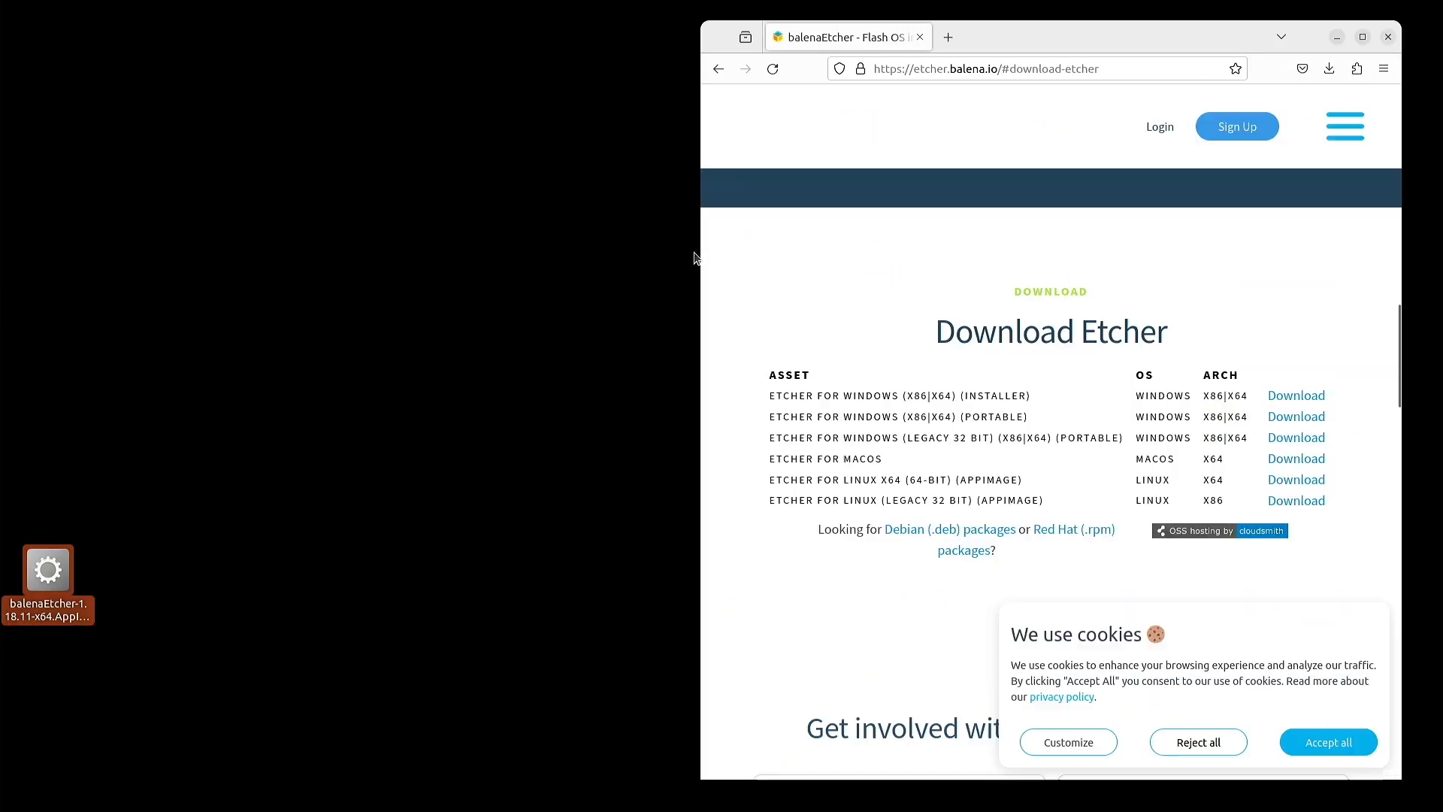
{"action": "right_click", "coordinate": [31, 571]}
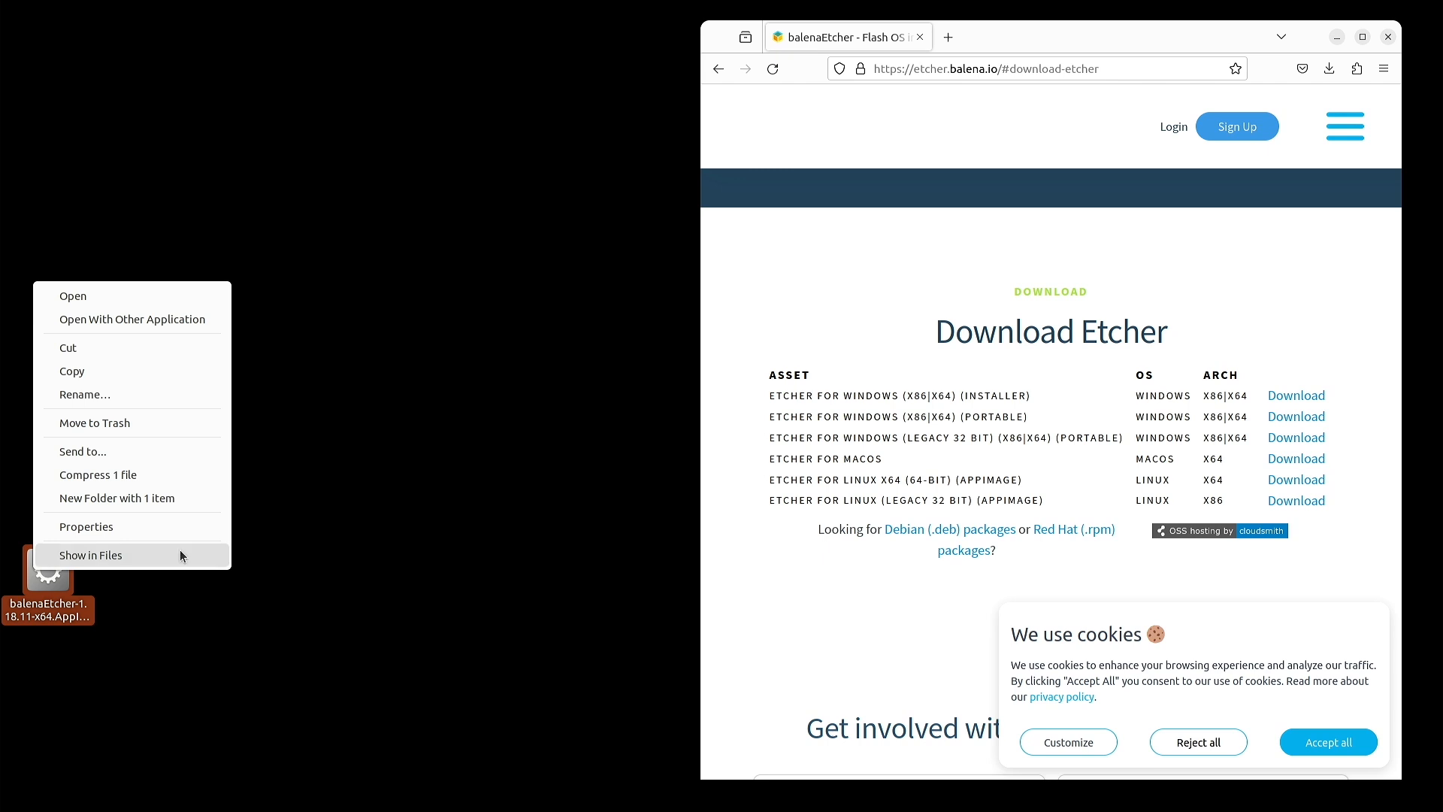
{"action": "left_click", "coordinate": [150, 524]}
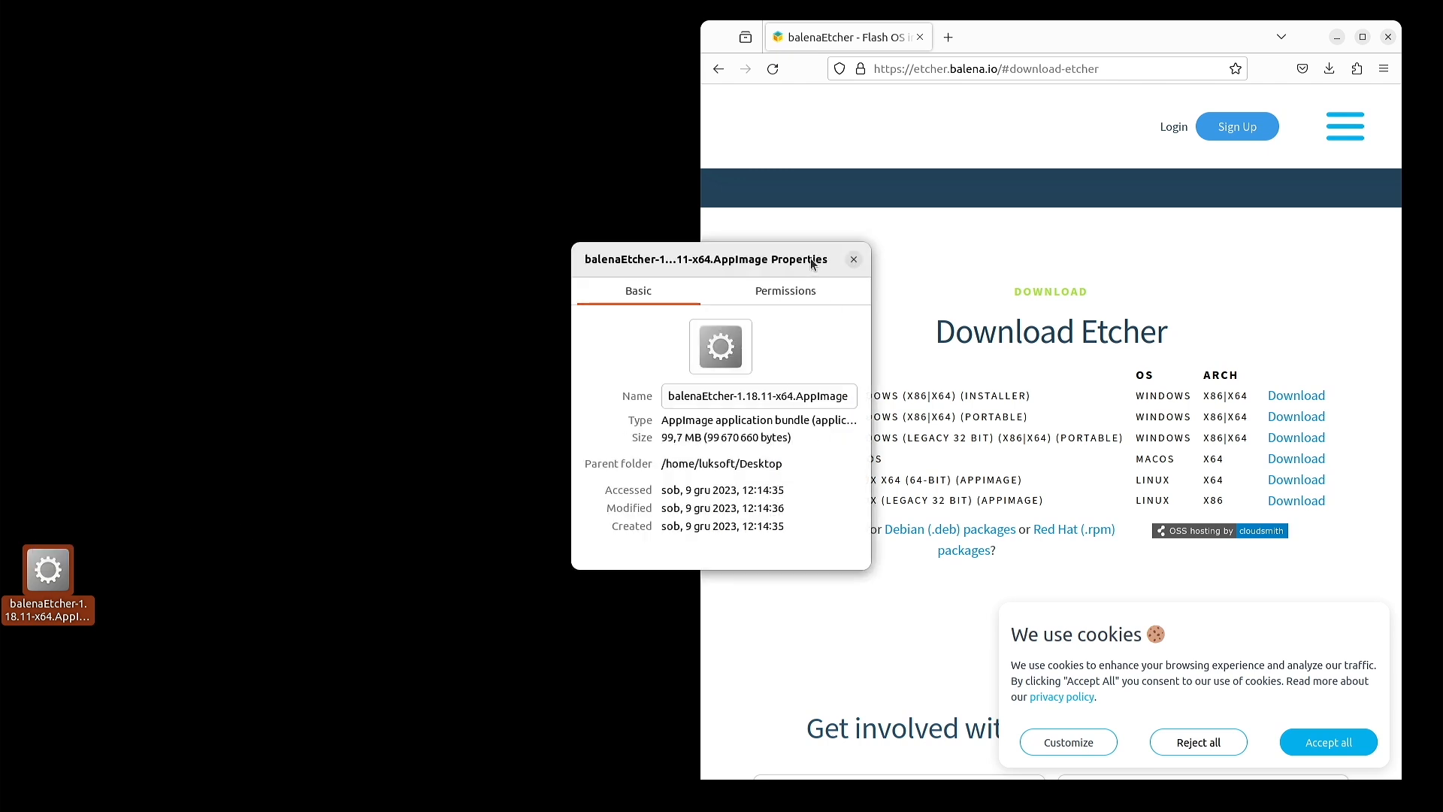
{"action": "left_click", "coordinate": [792, 290]}
{"action": "left_click", "coordinate": [723, 521]}
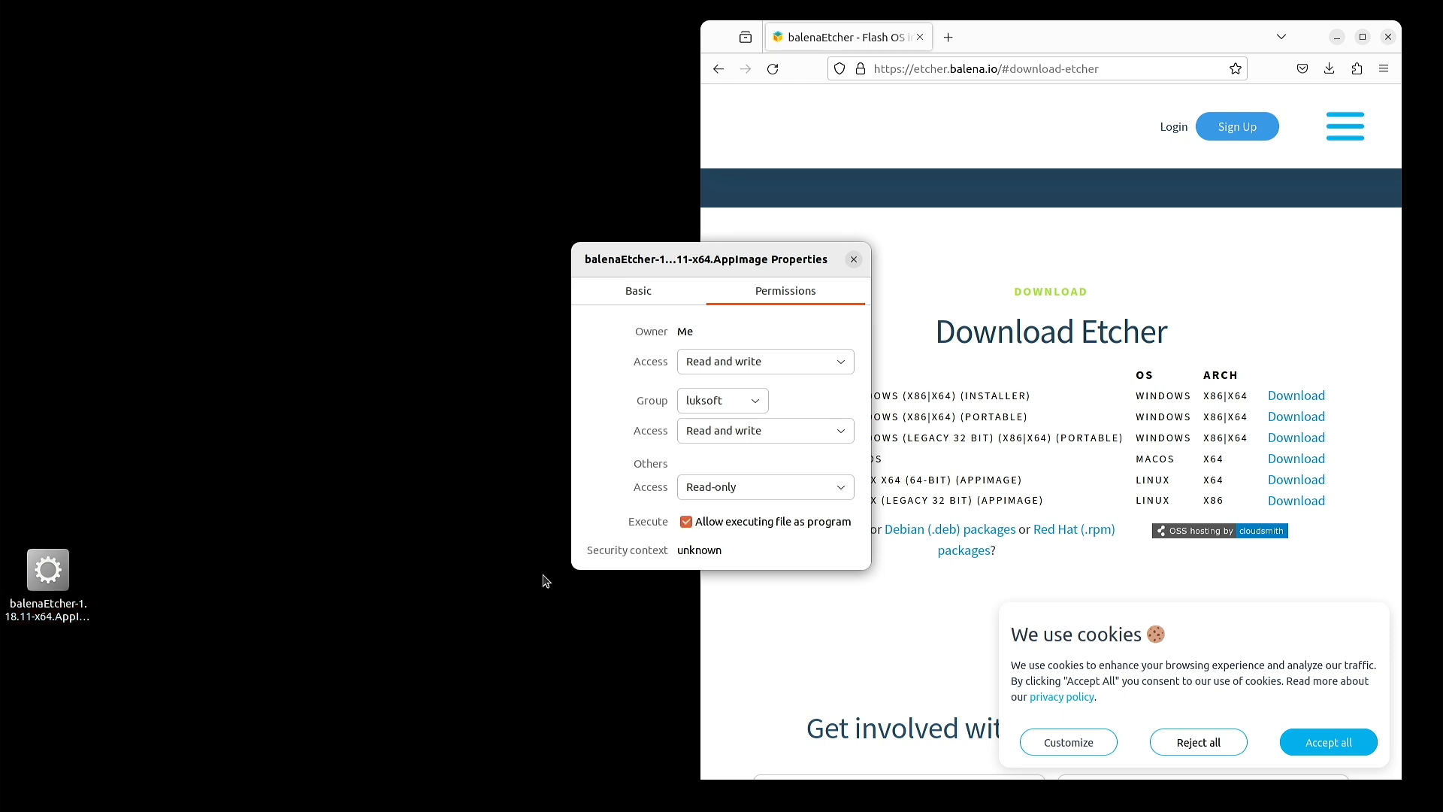
{"action": "left_click", "coordinate": [357, 564]}
{"action": "left_click", "coordinate": [853, 259]}
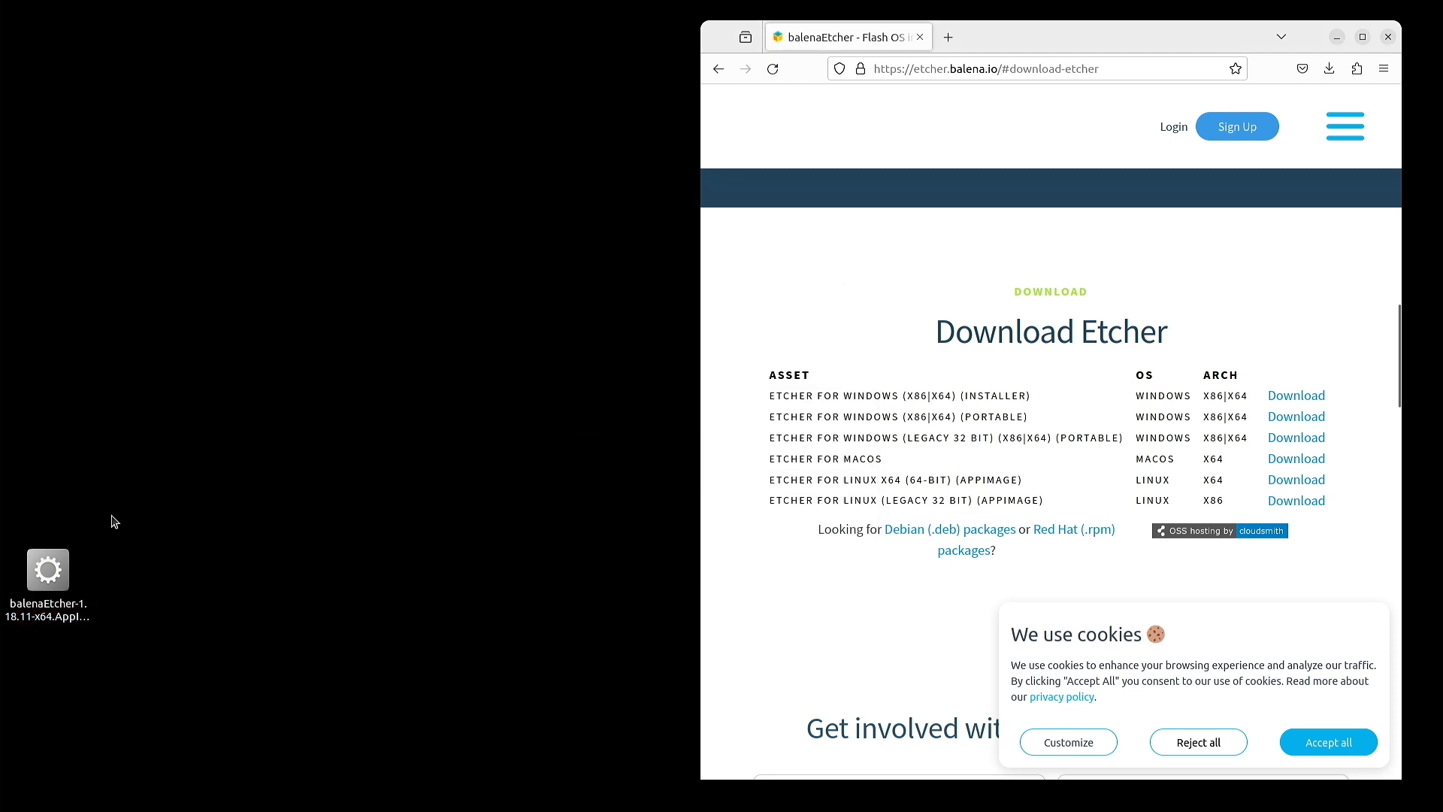
- Run balenaEtcher-1.18.11-x64.AppImage as a program and bring its window into view on the left
{"action": "right_click", "coordinate": [63, 564]}
{"action": "left_click", "coordinate": [167, 313]}
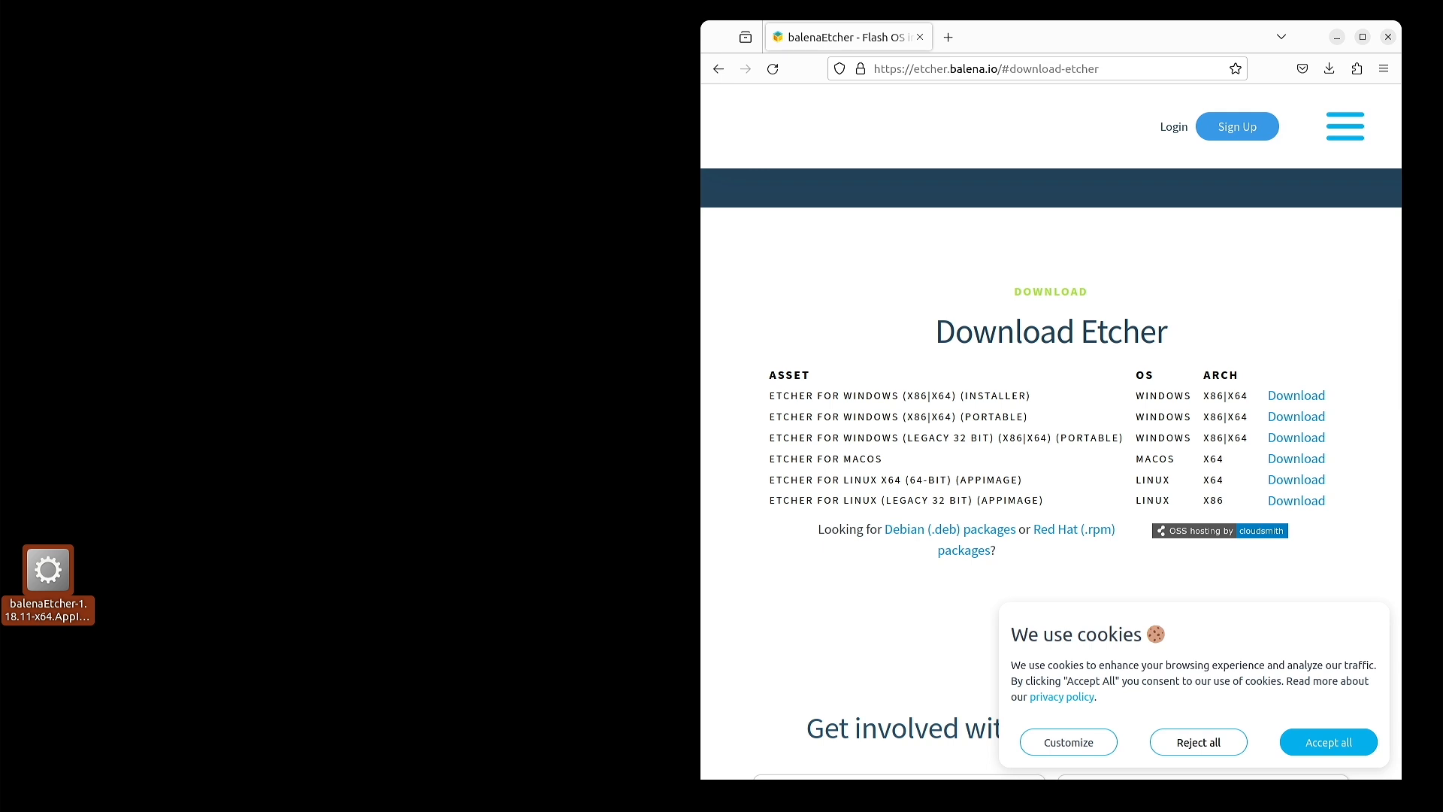
{"action": "left_click_drag", "start_coordinate": [1442, 368], "coordinate": [447, 226]}
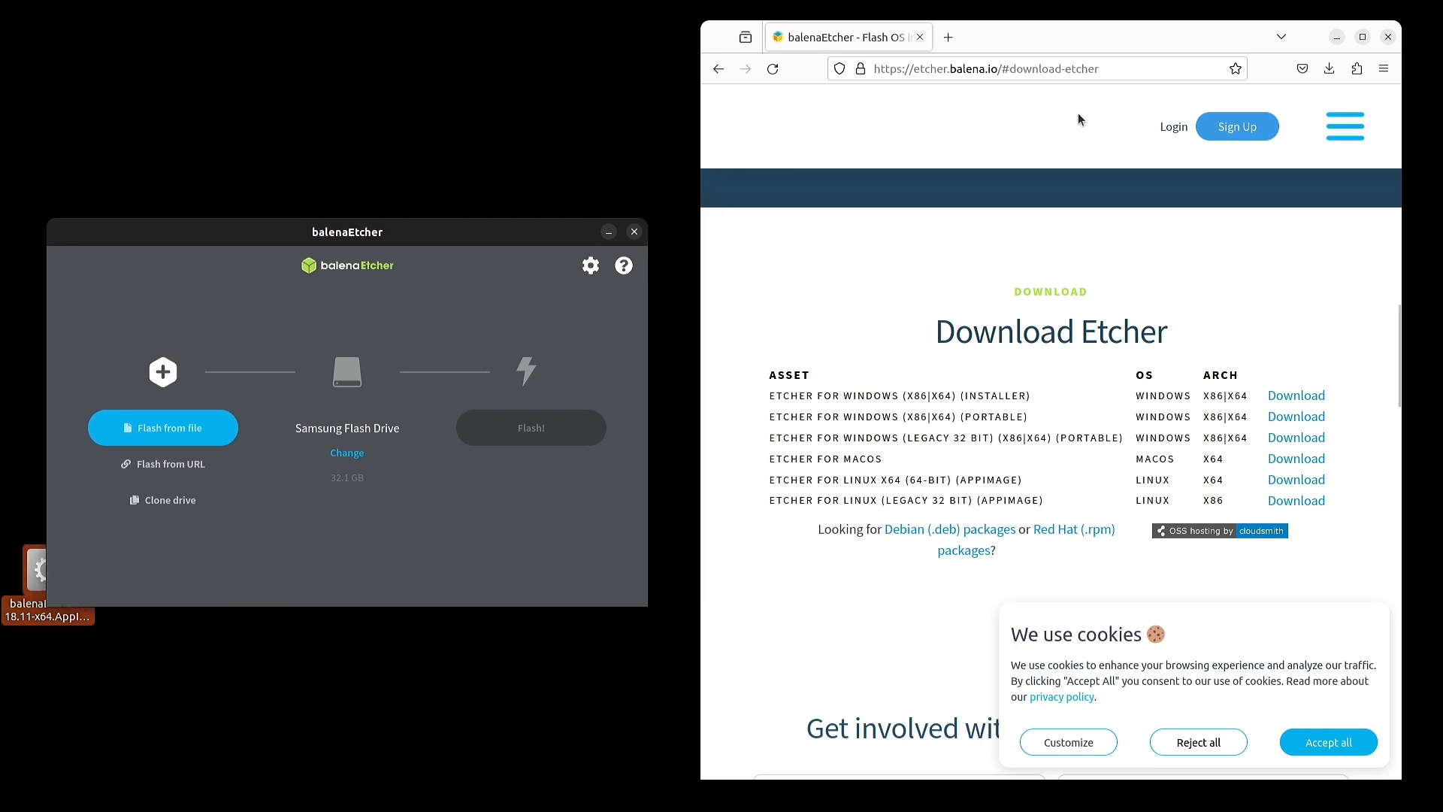
- Search 'debian netinst download' and open Debian's network install page
{"action": "left_click", "coordinate": [1117, 69]}
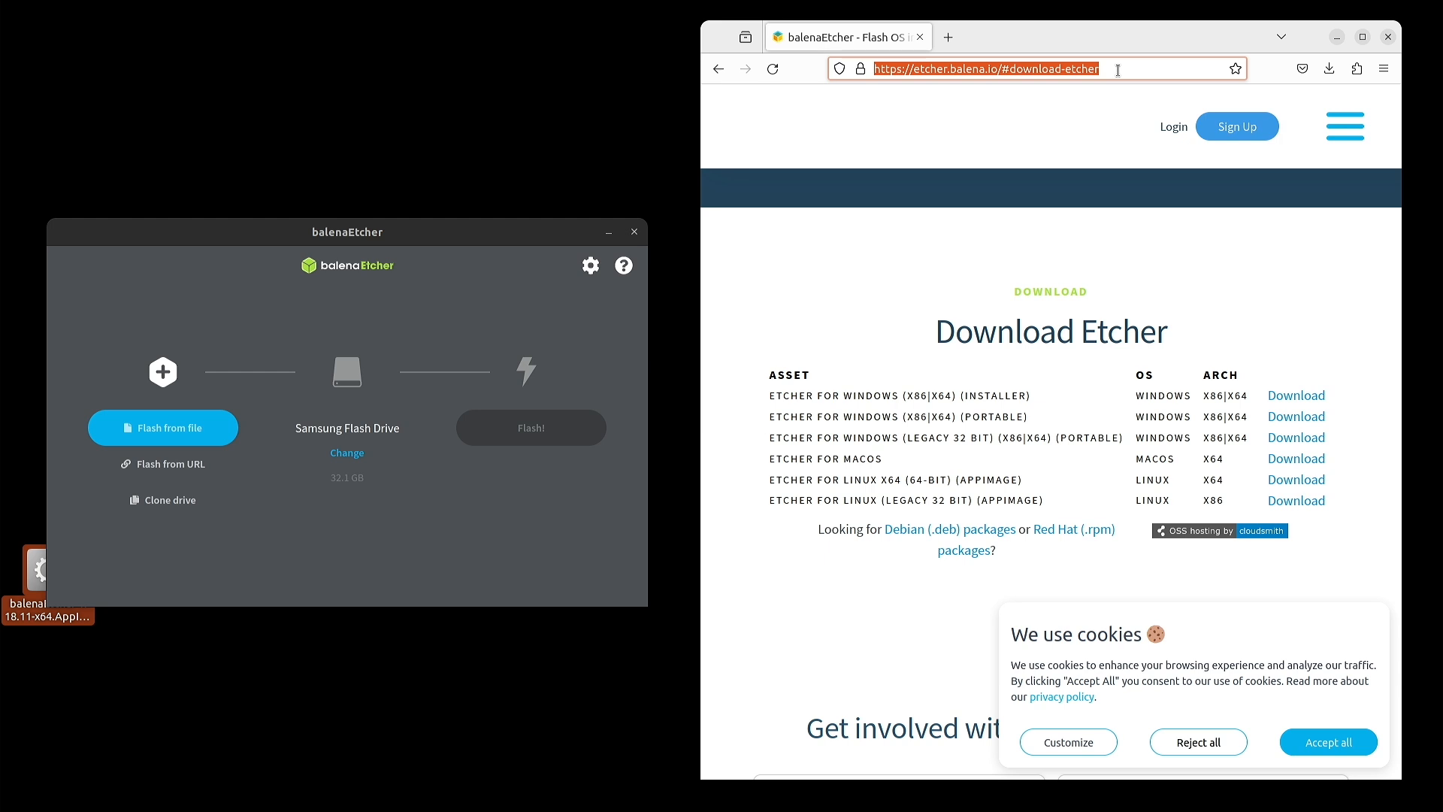
{"action": "type", "text": "debian netinst"}
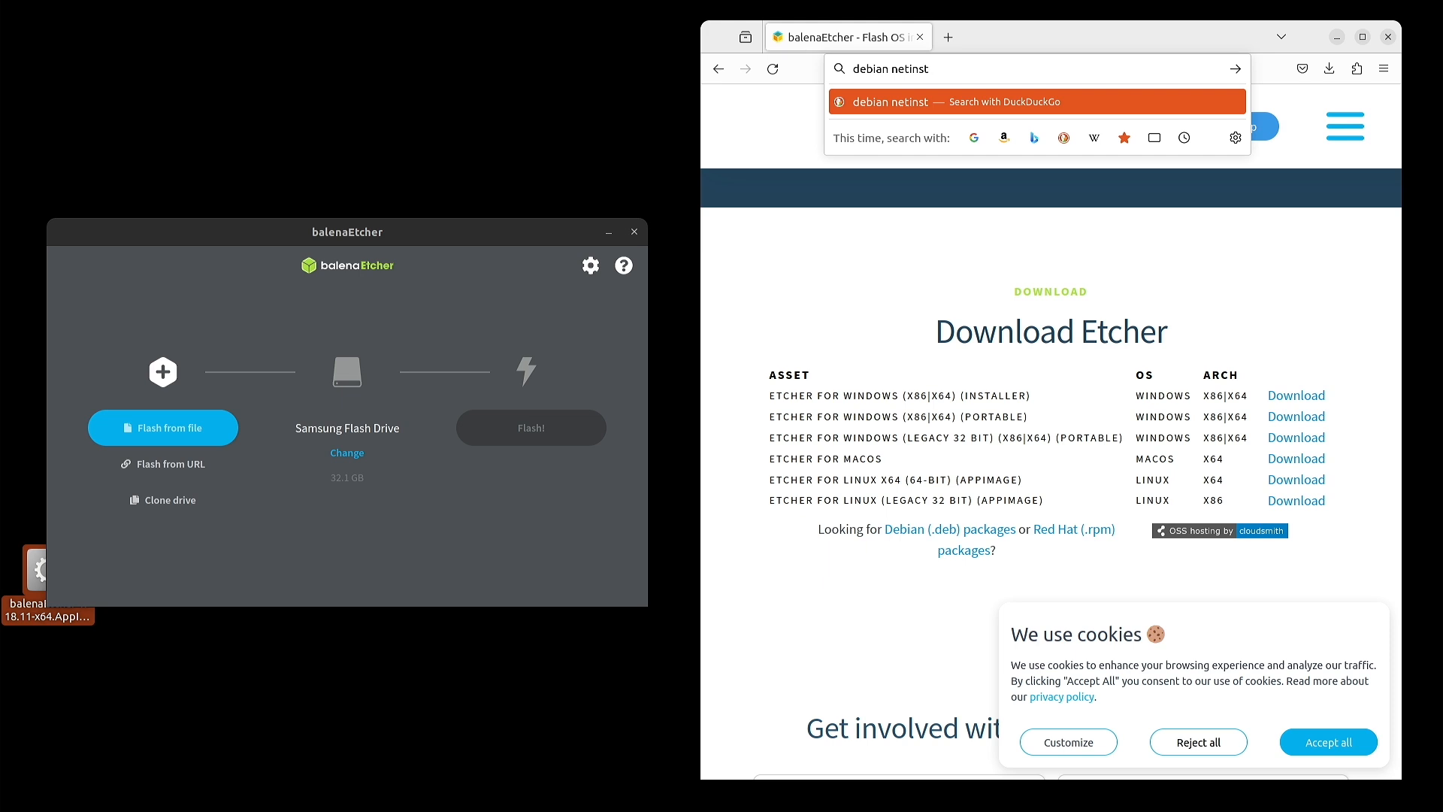
{"action": "type", "text": " download"}
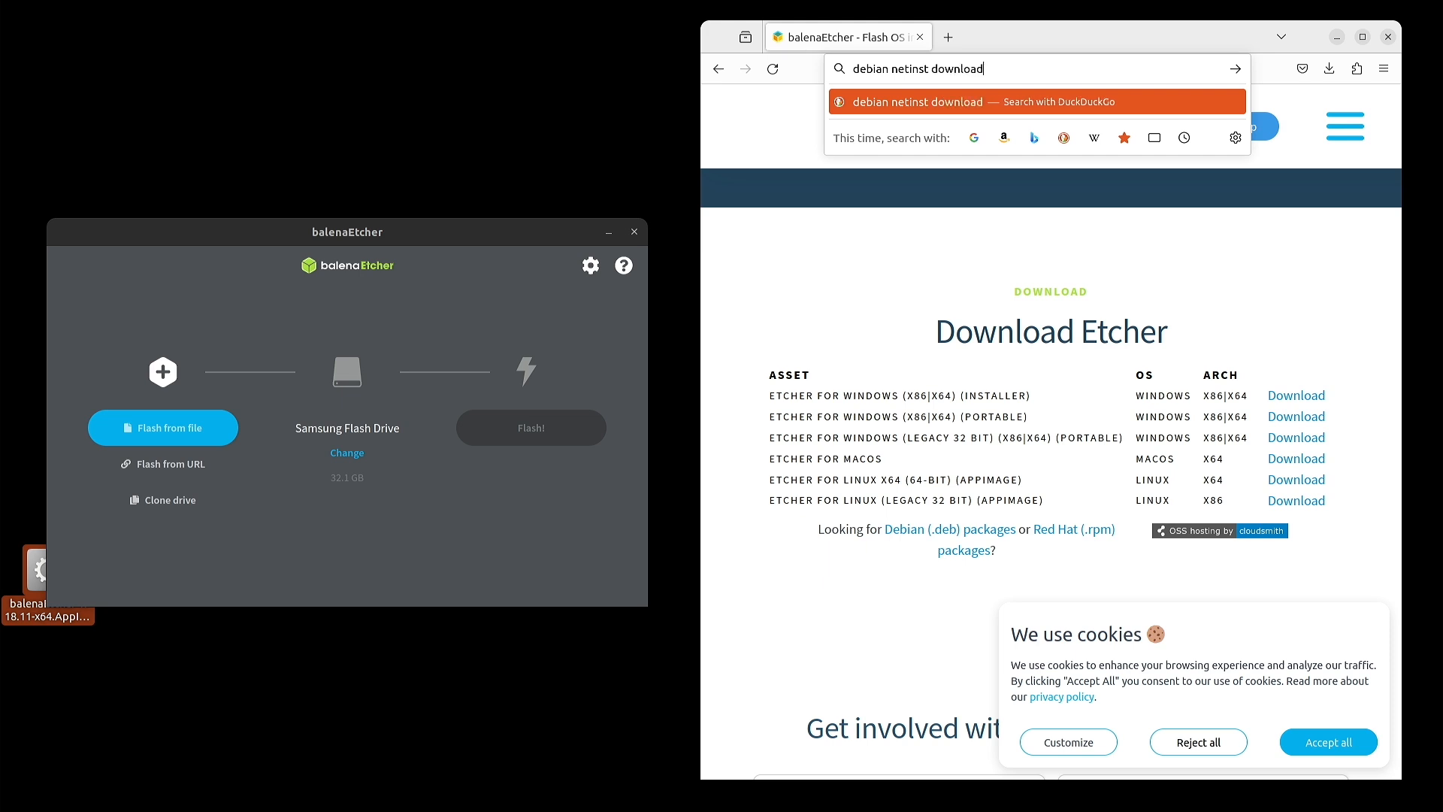
{"action": "key", "text": "Return"}
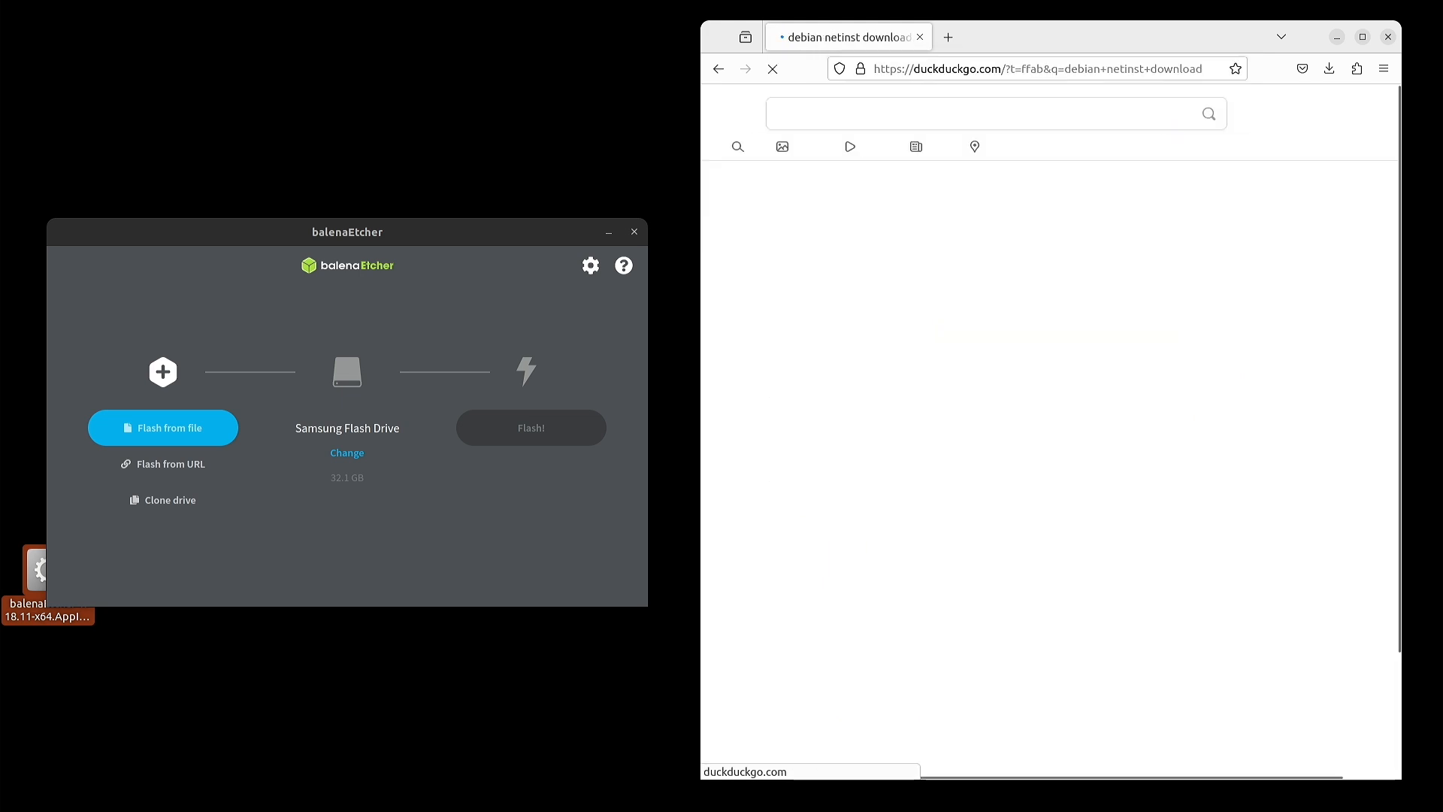
{"action": "left_click", "coordinate": [941, 235]}
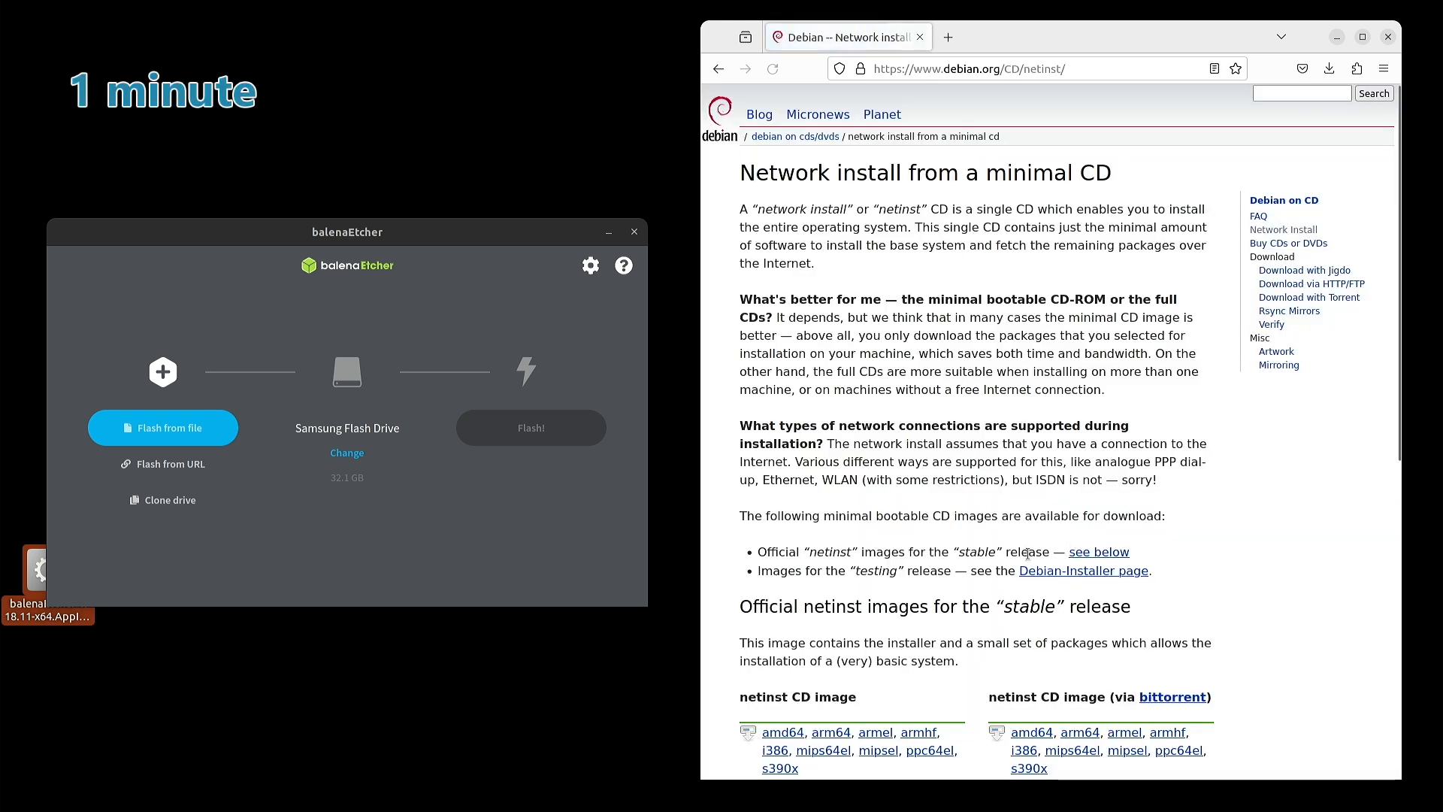
- Copy the link address of the amd64 netinst CD image
{"action": "scroll", "coordinate": [929, 387], "scroll_direction": "down", "scroll_amount": 7}
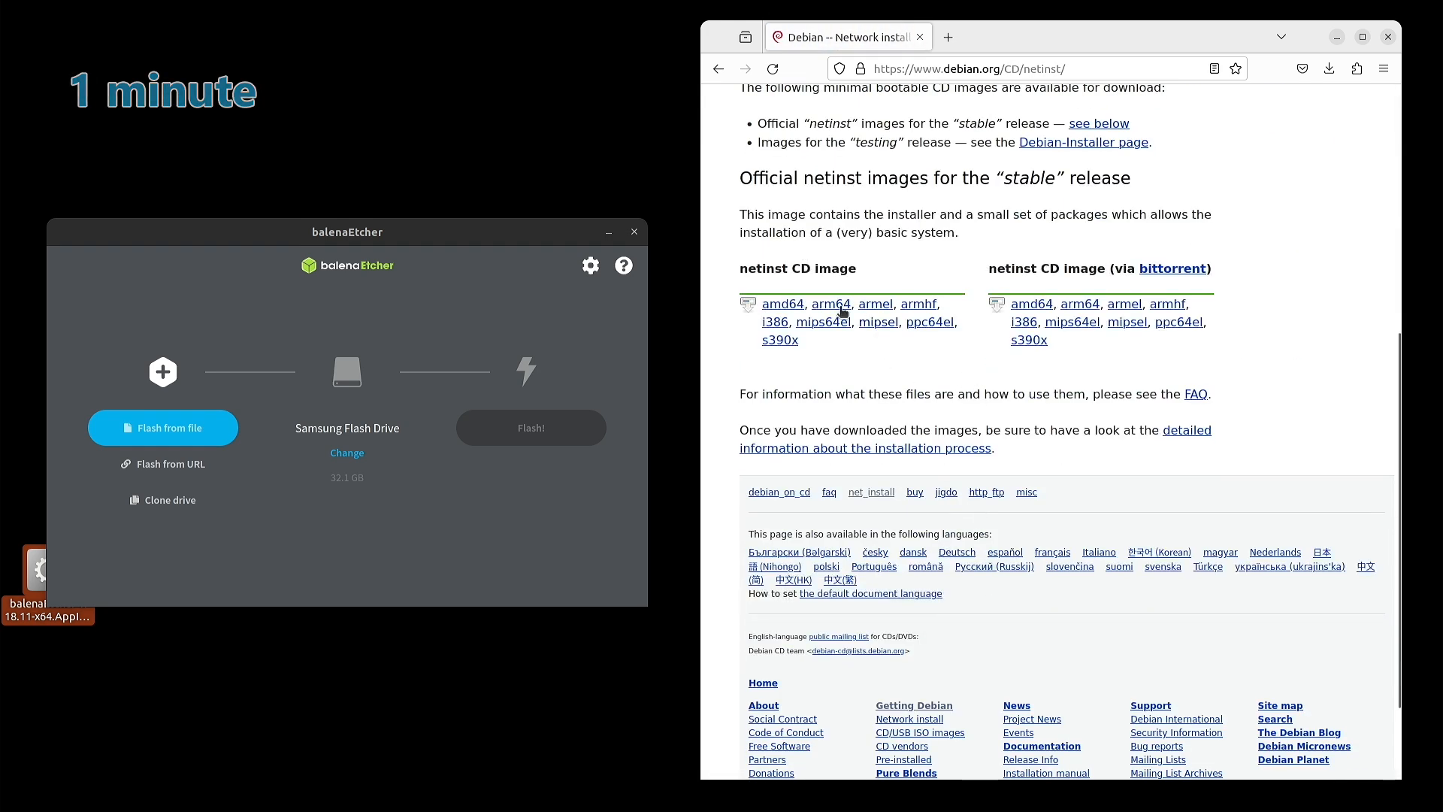
{"action": "right_click", "coordinate": [796, 306]}
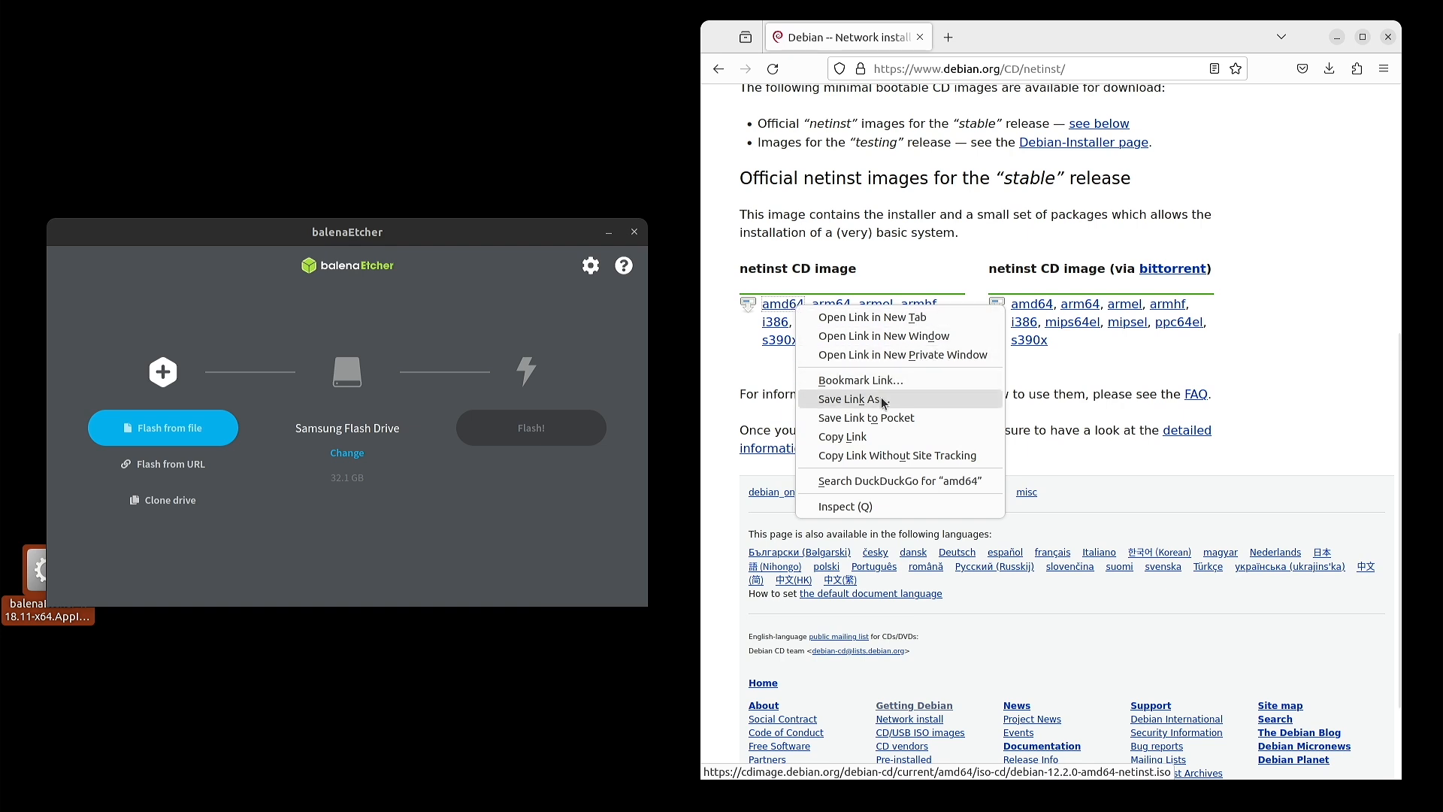
{"action": "left_click", "coordinate": [880, 436]}
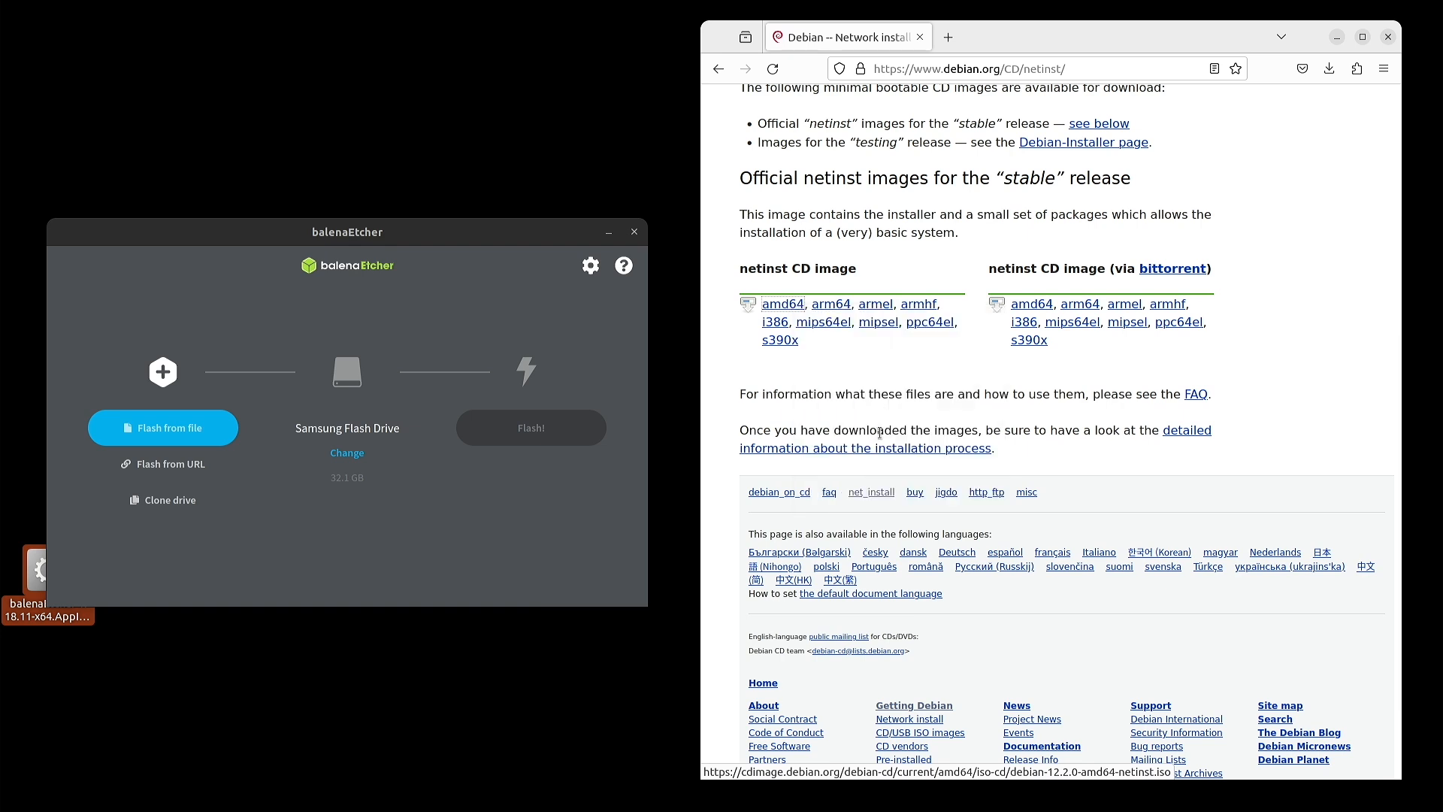
- Use Flash from URL with the pasted Debian netinst ISO link as the image source
{"action": "left_click", "coordinate": [163, 464]}
{"action": "left_click", "coordinate": [296, 343]}
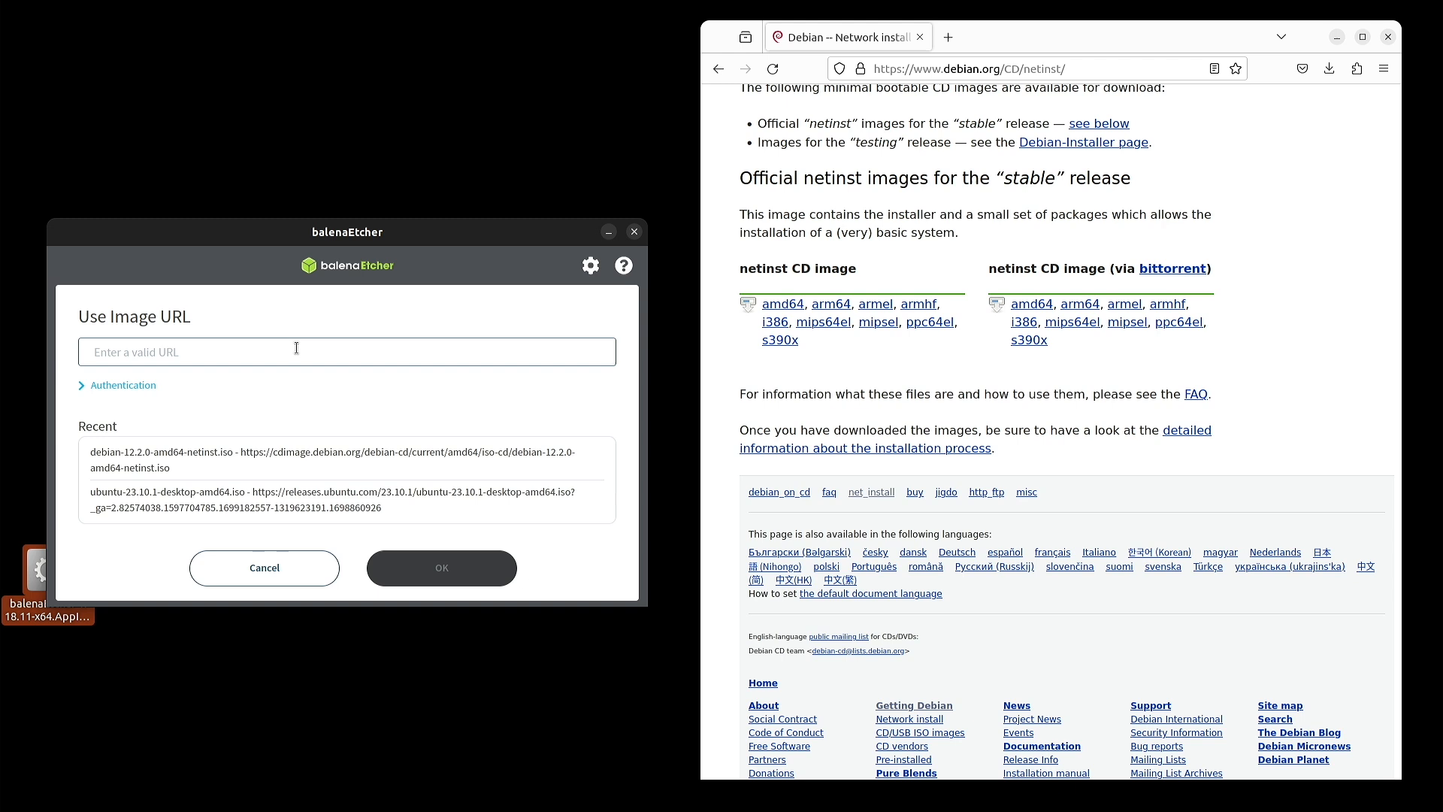
{"action": "type", "text": "https://cdimage.debian.org/debian-cd/current/amd64/iso-cd/debian-12.2.0-amd64-netinst.iso"}
{"action": "left_click", "coordinate": [485, 565]}
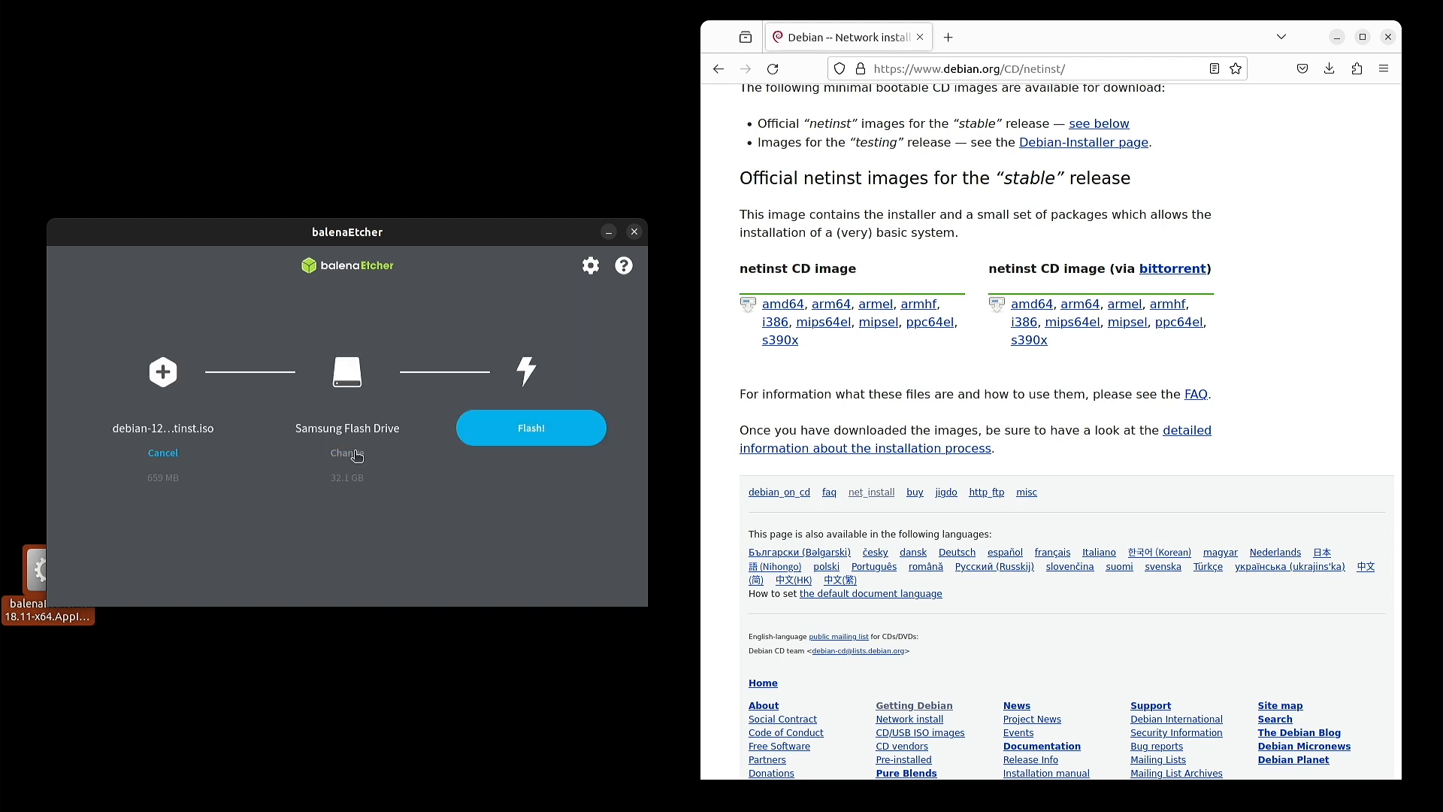
- Select the Samsung Flash Drive as the target drive
{"action": "left_click", "coordinate": [346, 453]}
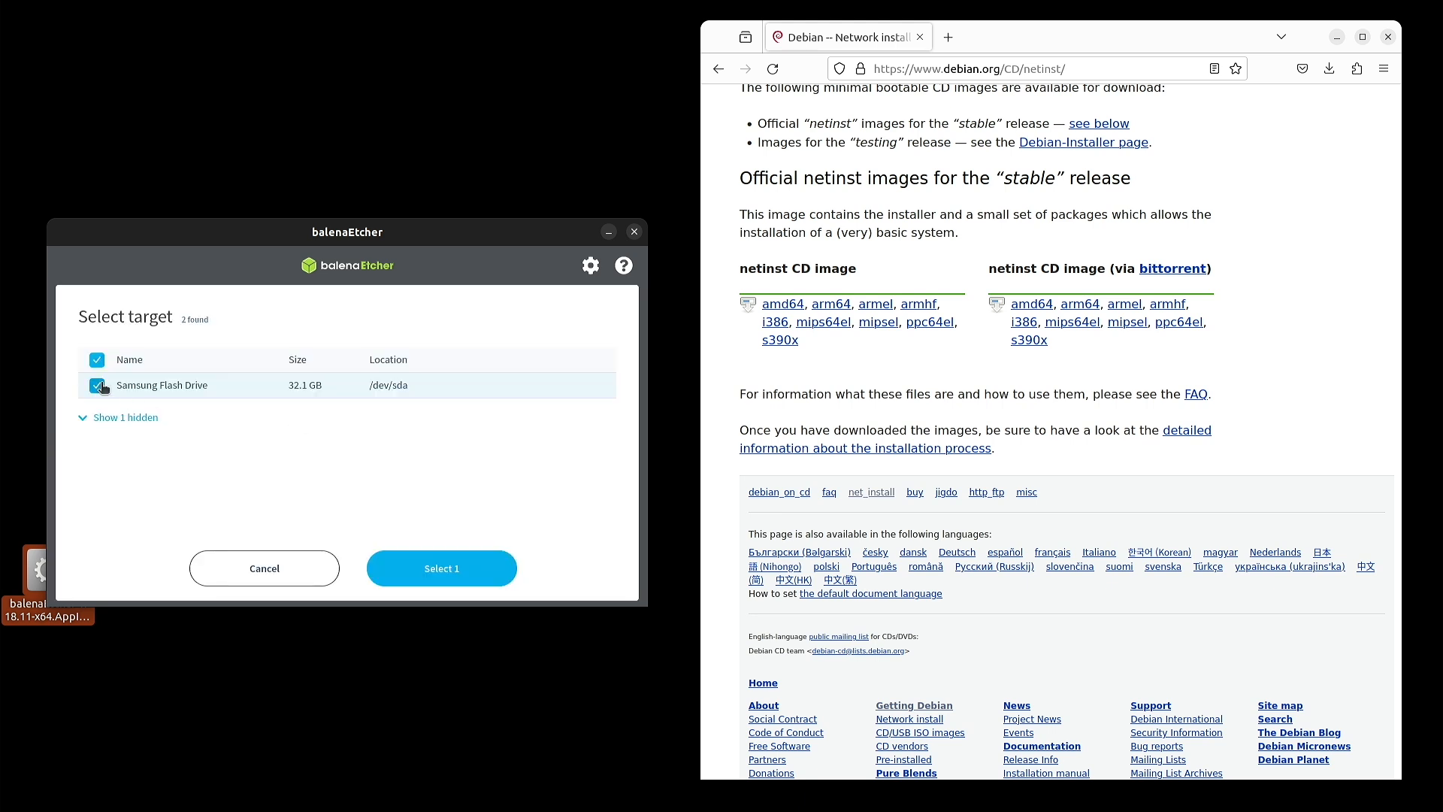
{"action": "left_click", "coordinate": [179, 387]}
{"action": "left_click", "coordinate": [174, 387]}
{"action": "left_click", "coordinate": [468, 570]}
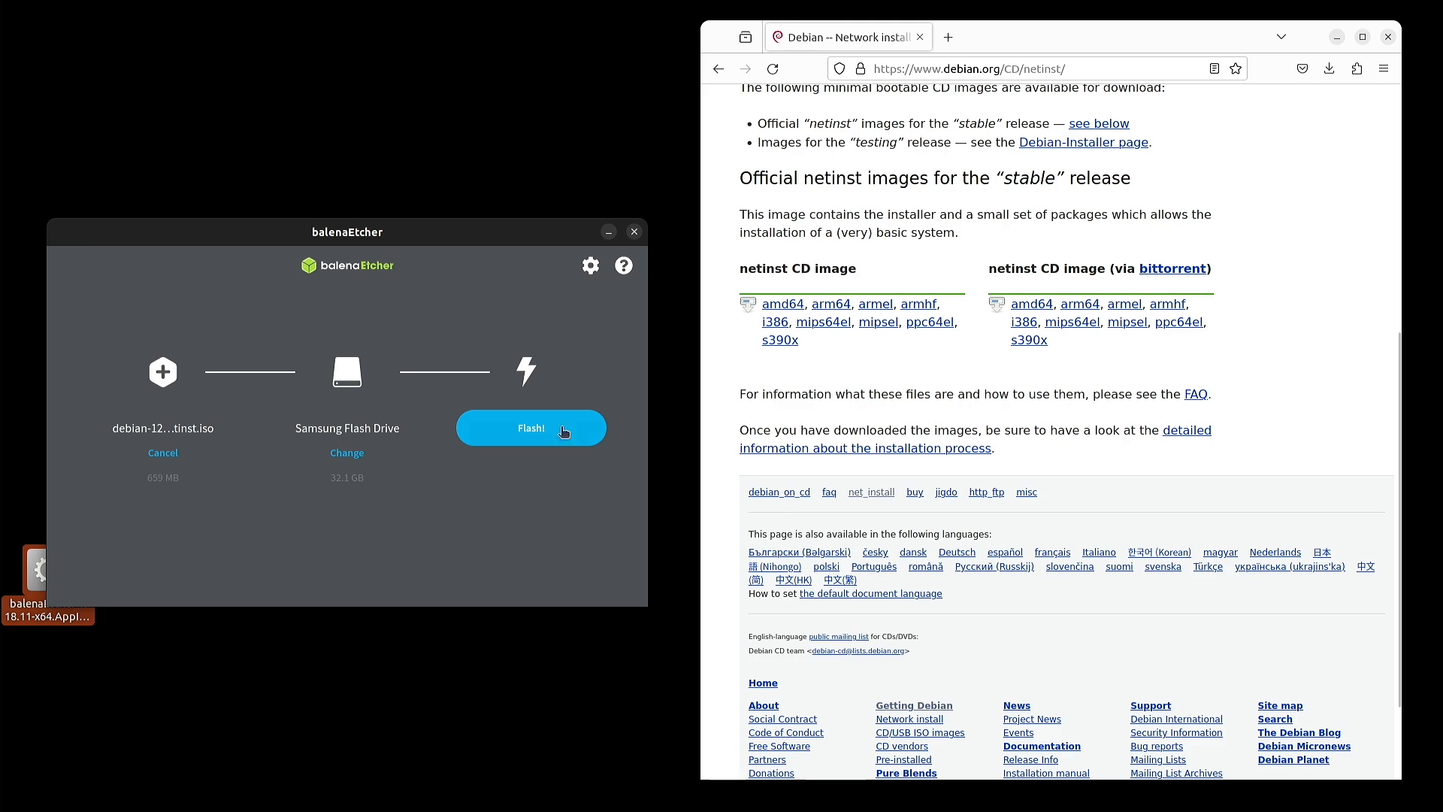
- Start flashing and authenticate with the account password
{"action": "left_click", "coordinate": [538, 440]}
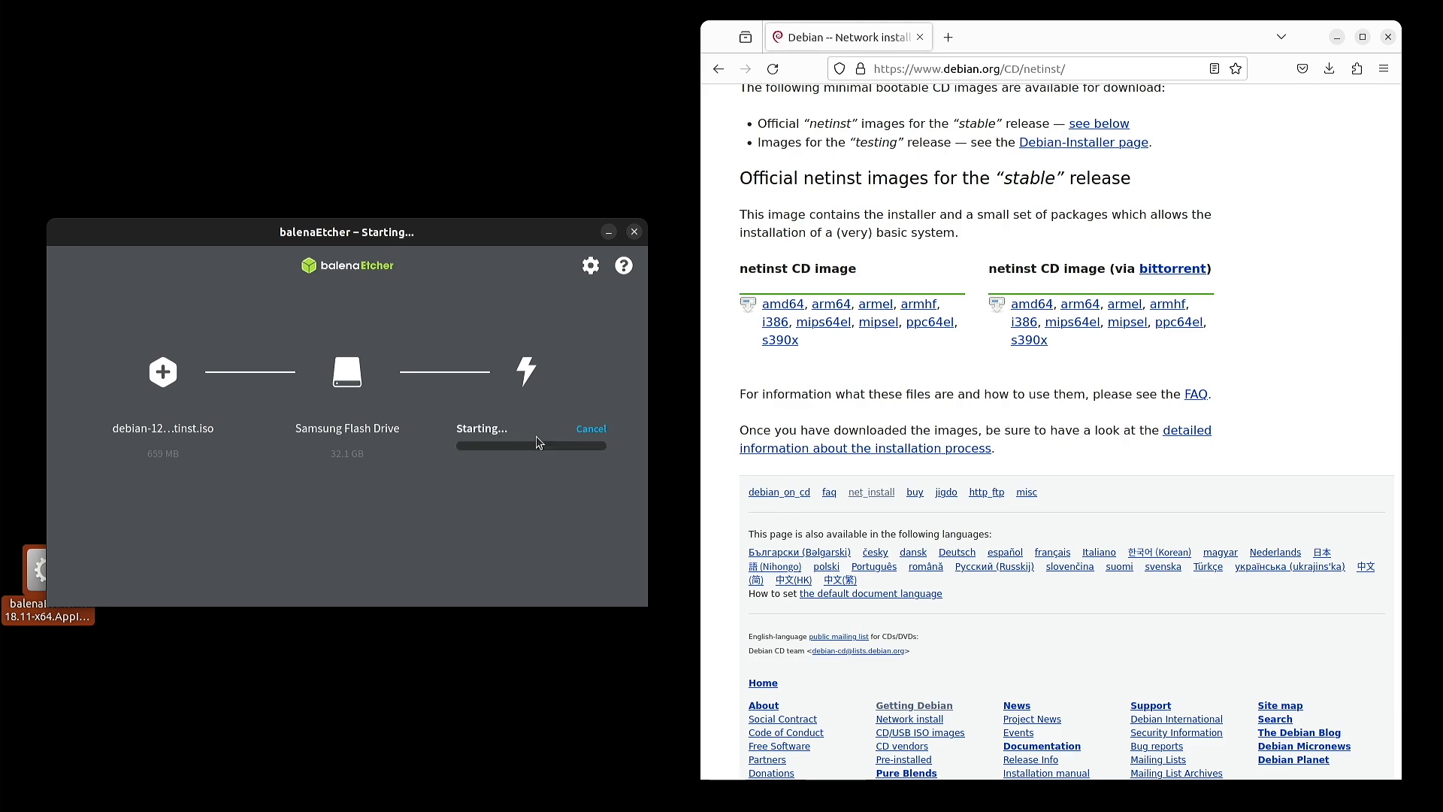
{"action": "type", "text": "**********"}
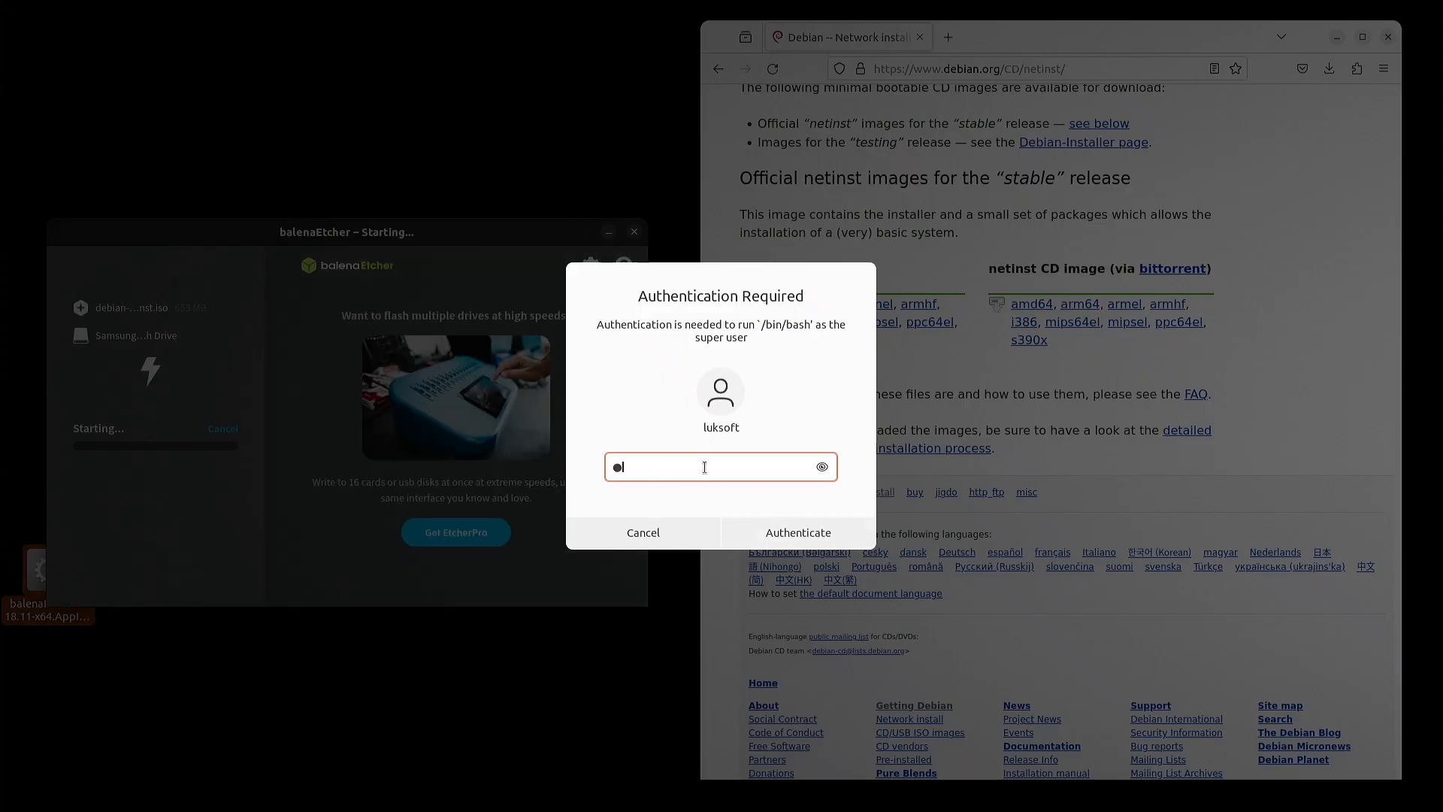
{"action": "key", "text": "Return"}
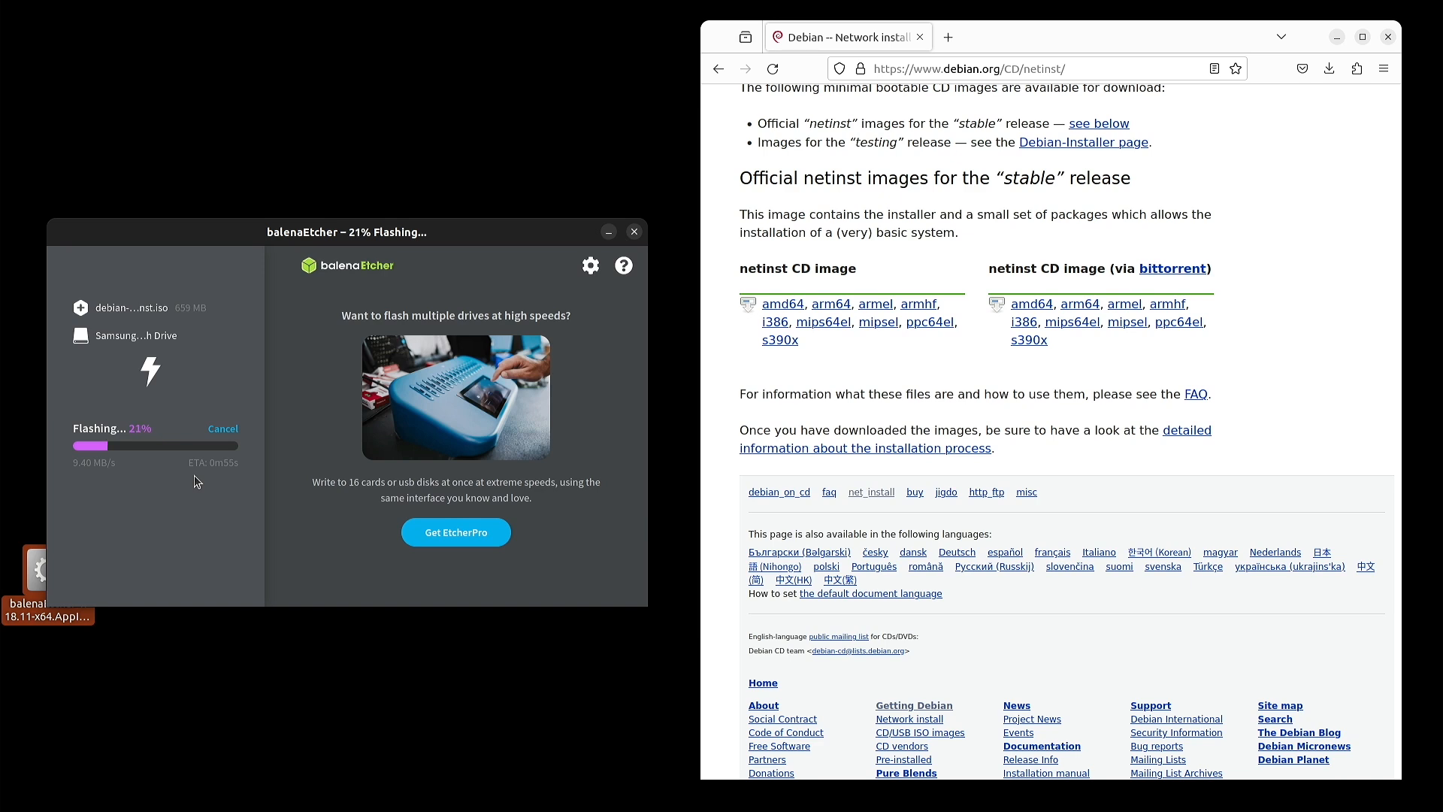
- Search 'n100 specification' and open Intel's Processor N100 specifications page
{"action": "left_click", "coordinate": [1111, 68]}
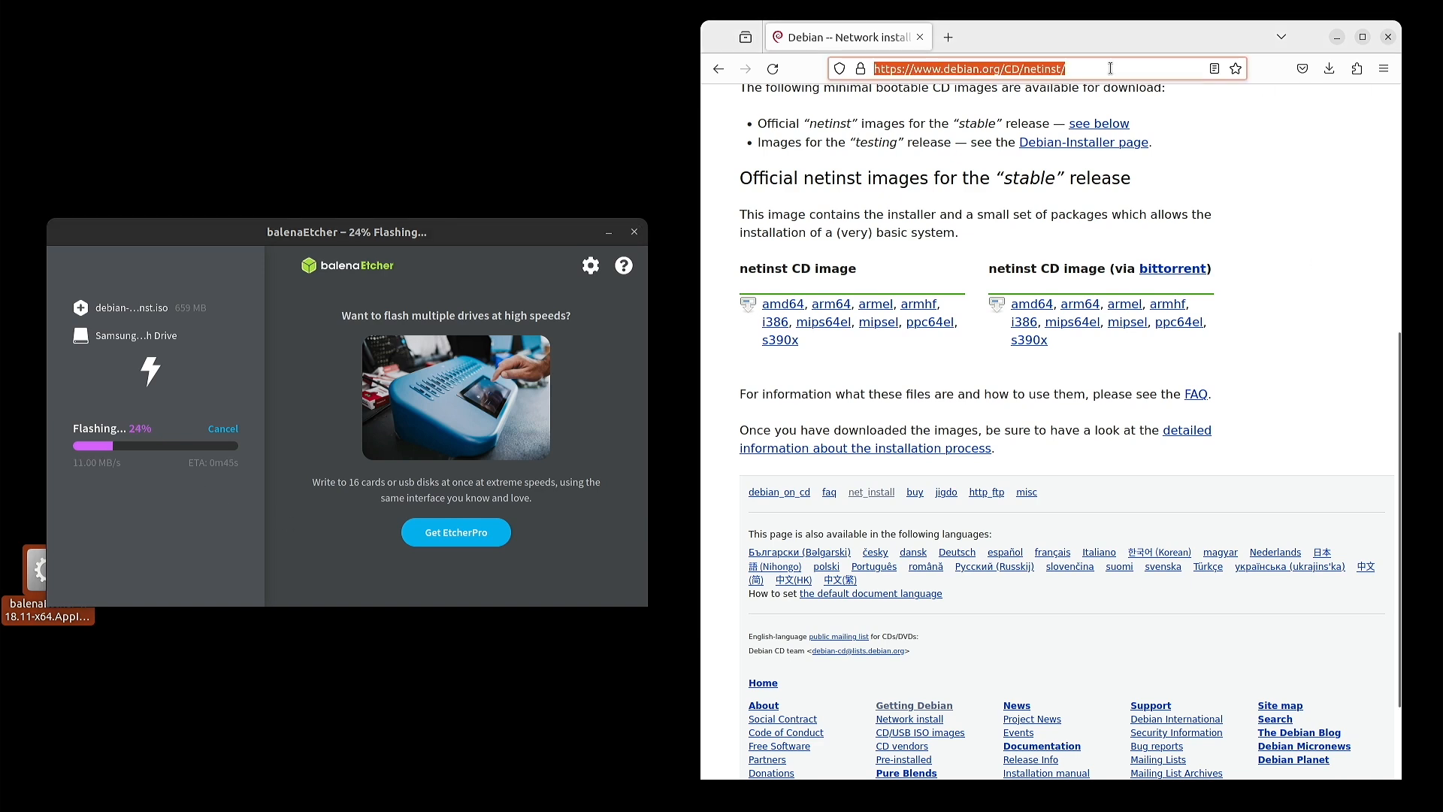
{"action": "type", "text": "na100 s"}
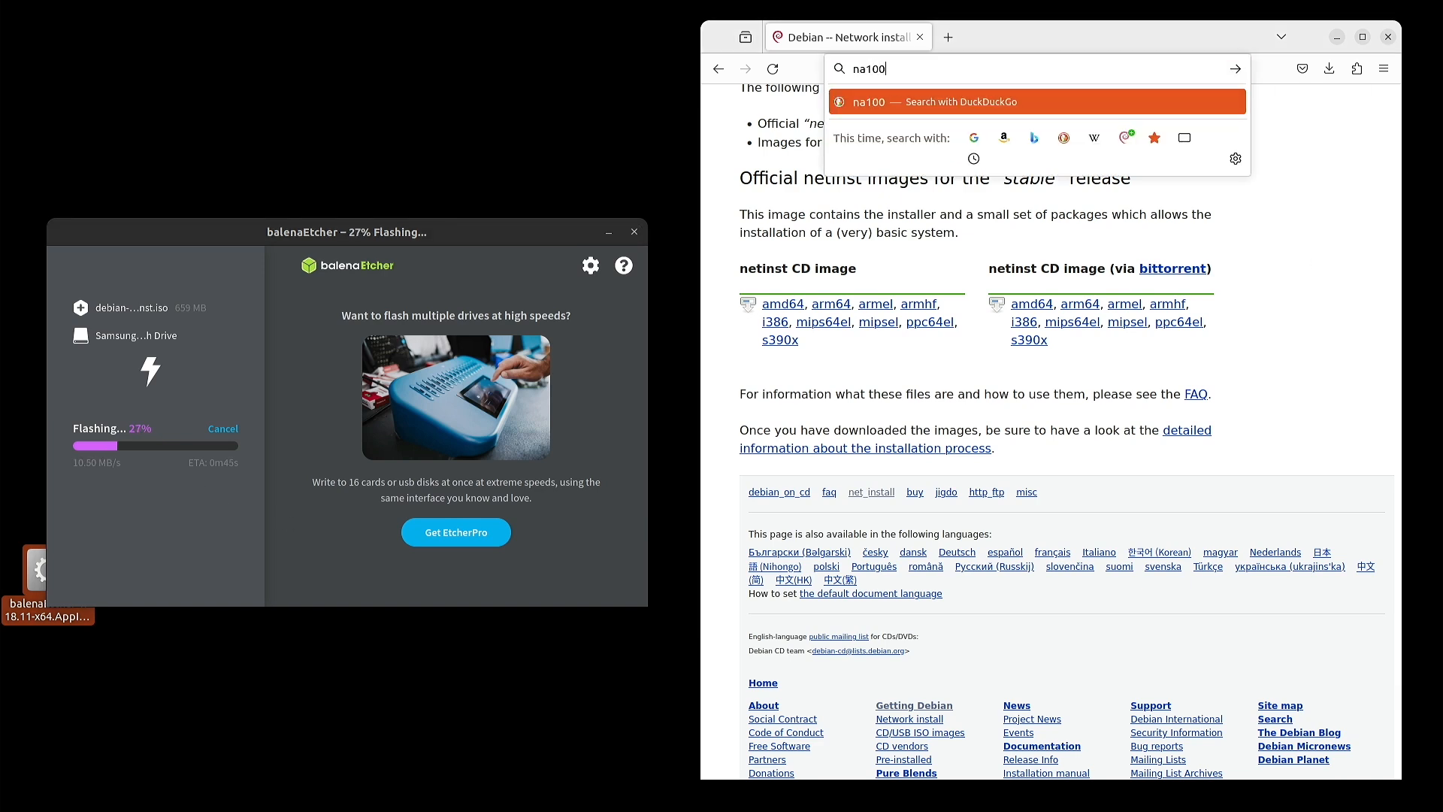
{"action": "key", "text": "BackSpace"}
{"action": "key", "text": "BackSpace"}
{"action": "key", "text": "BackSpace"}
{"action": "key", "text": "BackSpace"}
{"action": "key", "text": "BackSpace"}
{"action": "key", "text": "BackSpace"}
{"action": "key", "text": "BackSpace"}
{"action": "type", "text": "n100 spe"}
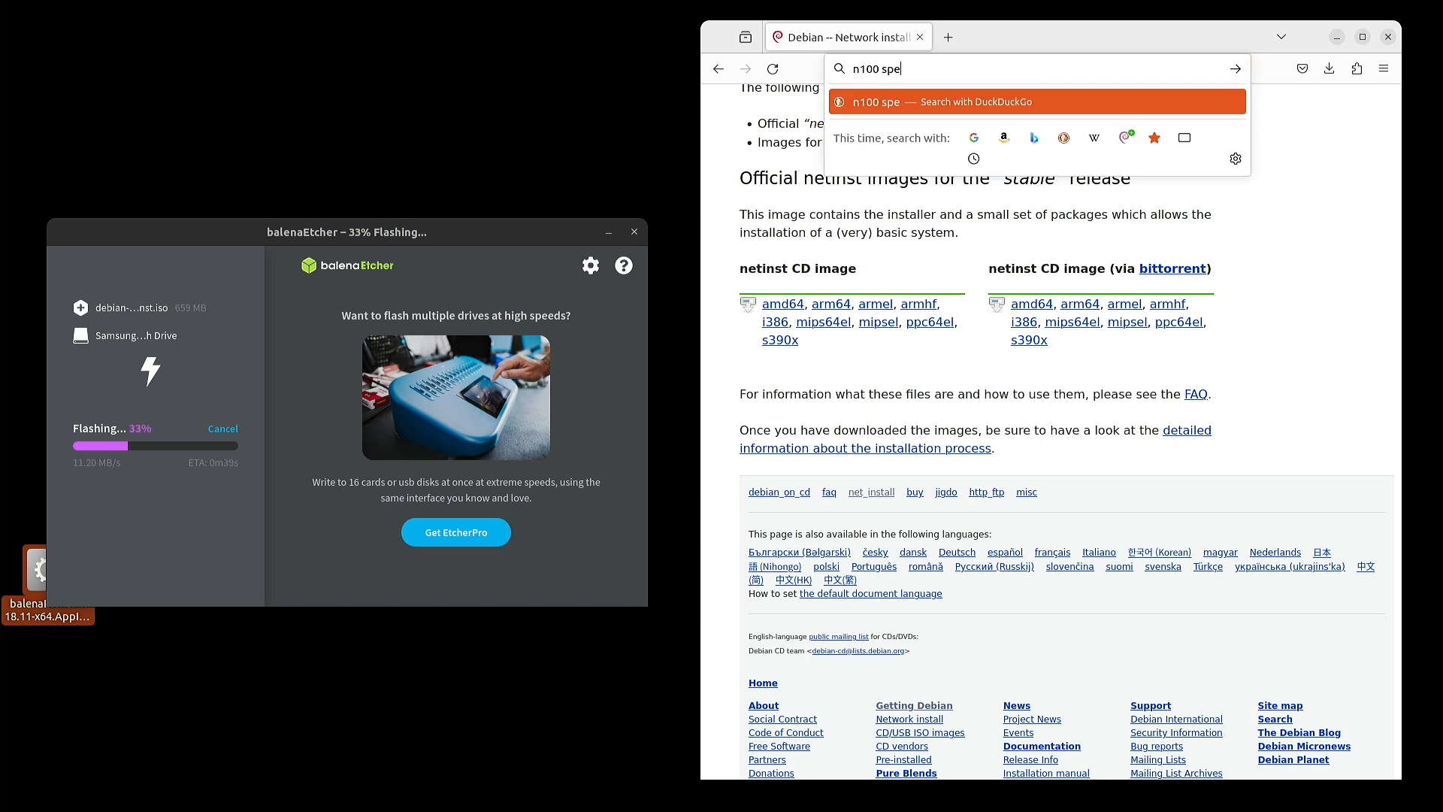
{"action": "type", "text": "cification"}
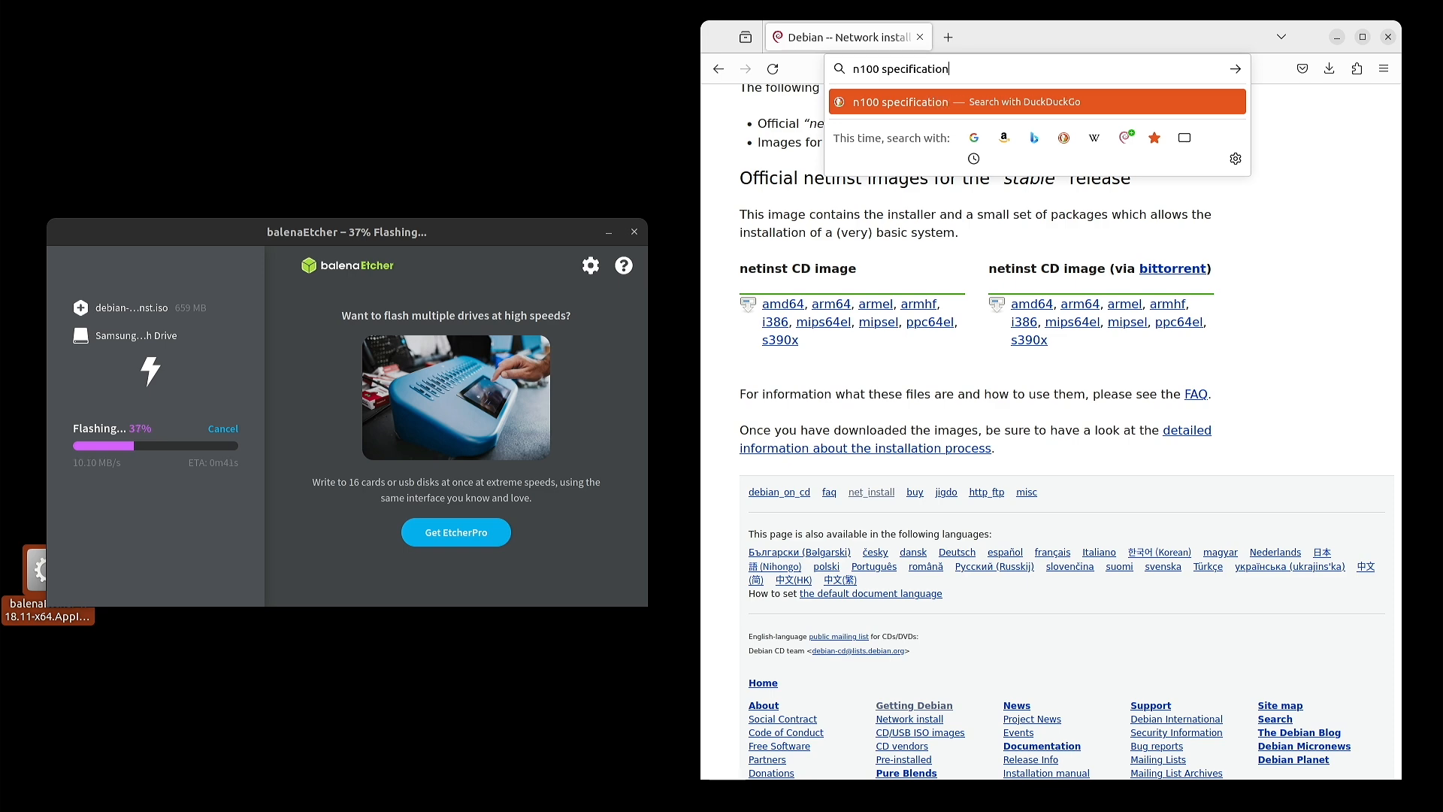
{"action": "key", "text": "Return"}
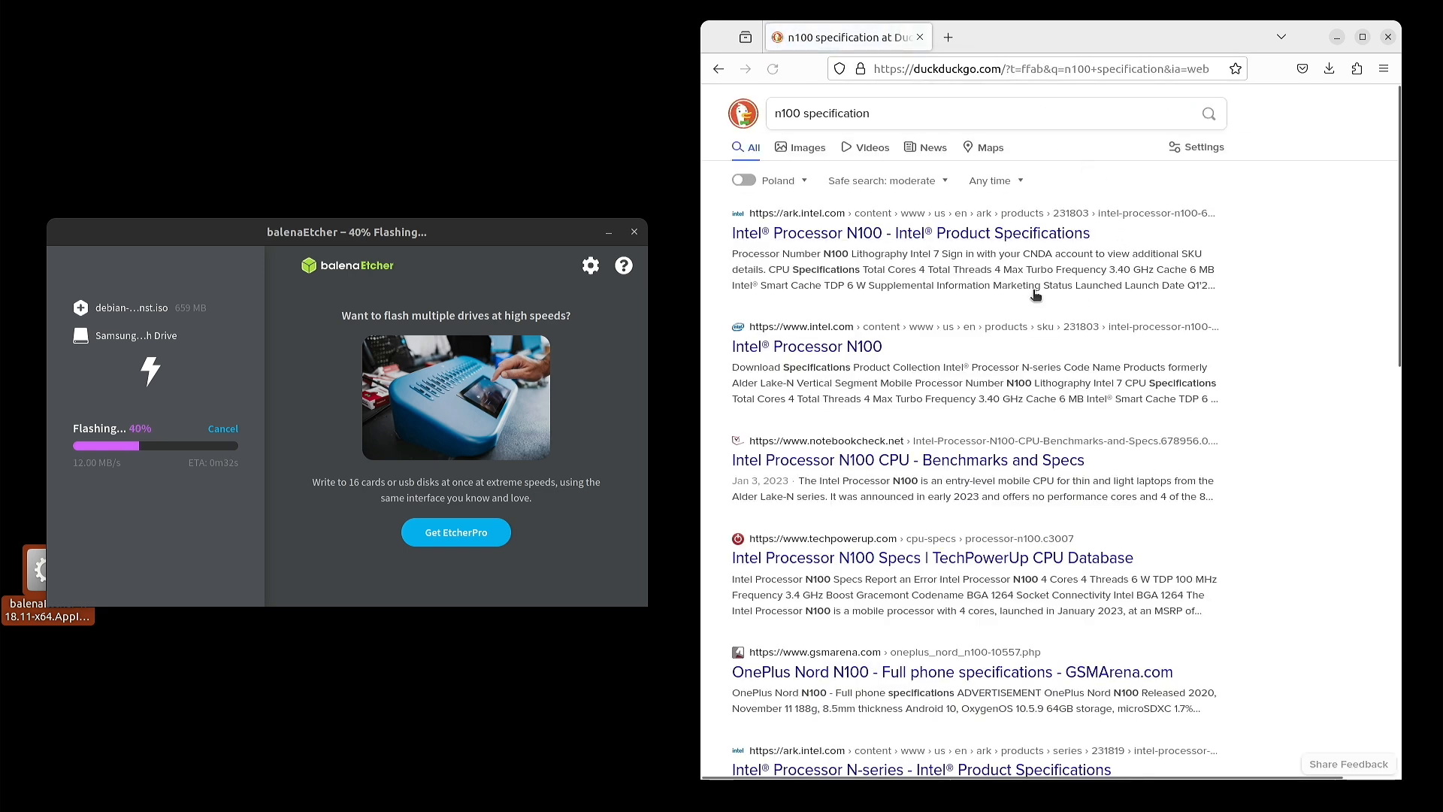
{"action": "left_click", "coordinate": [871, 235]}
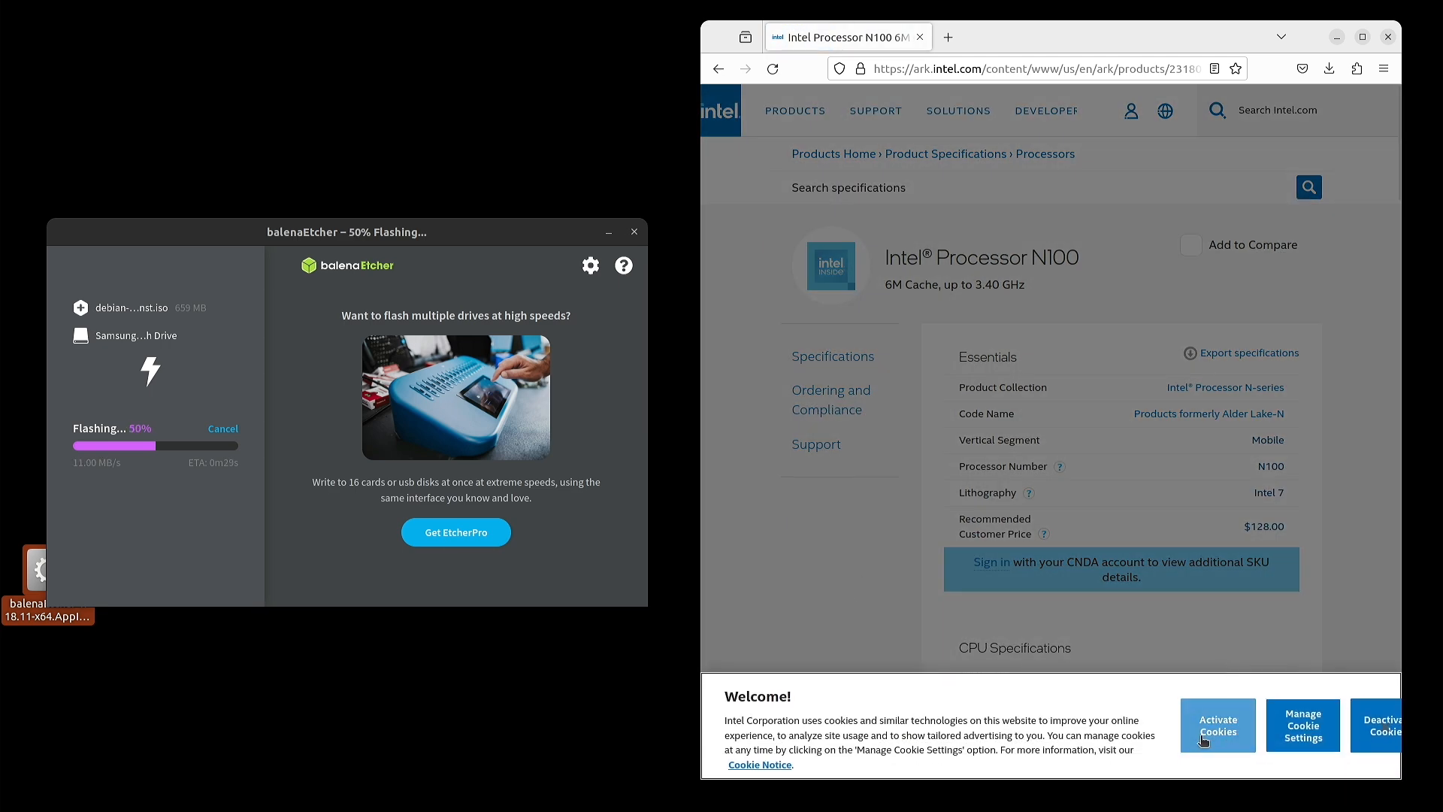
- Accept the cookies, scroll through the N100 specs, and close Etcher once flashing completes
{"action": "left_click", "coordinate": [1225, 733]}
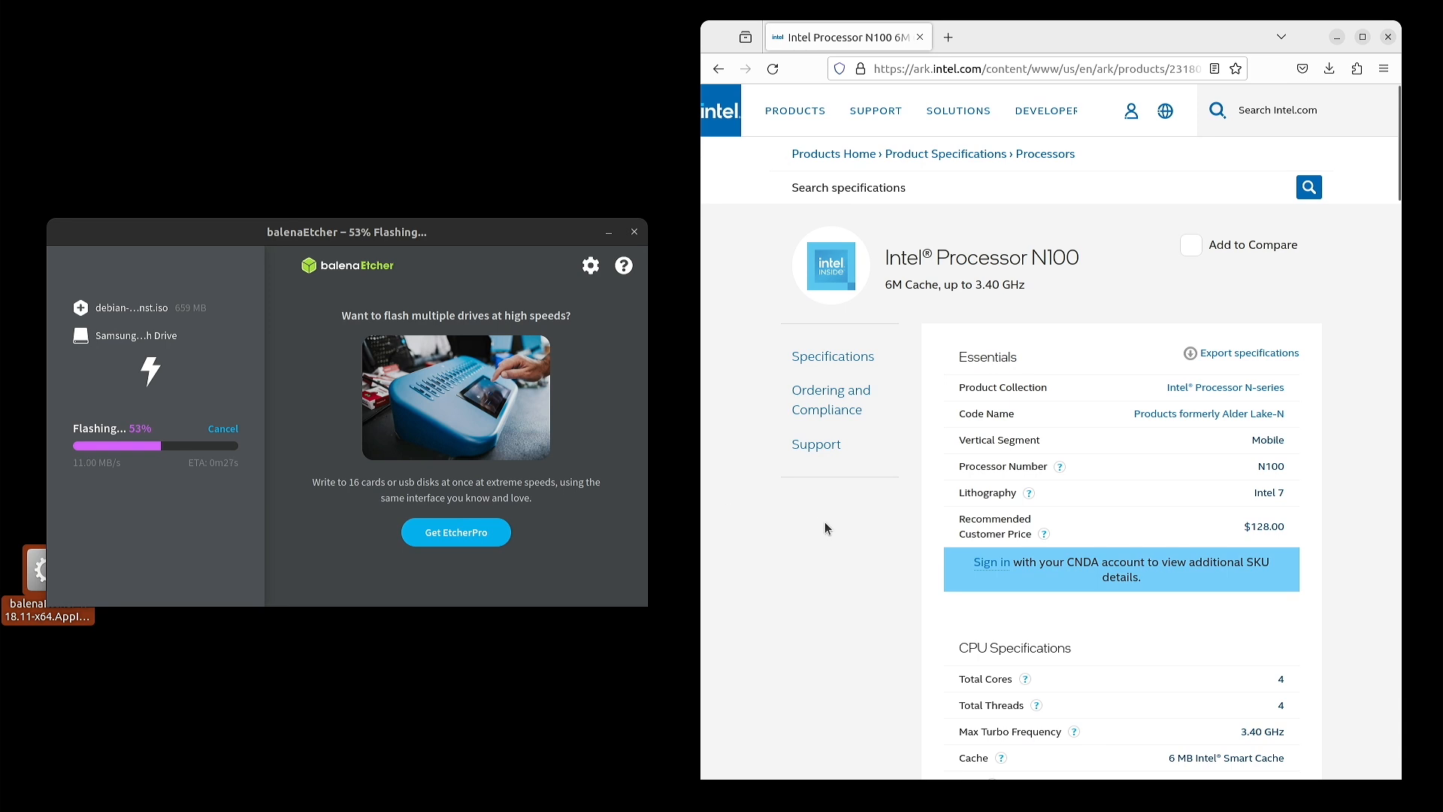
{"action": "scroll", "coordinate": [847, 513], "scroll_direction": "down", "scroll_amount": 3}
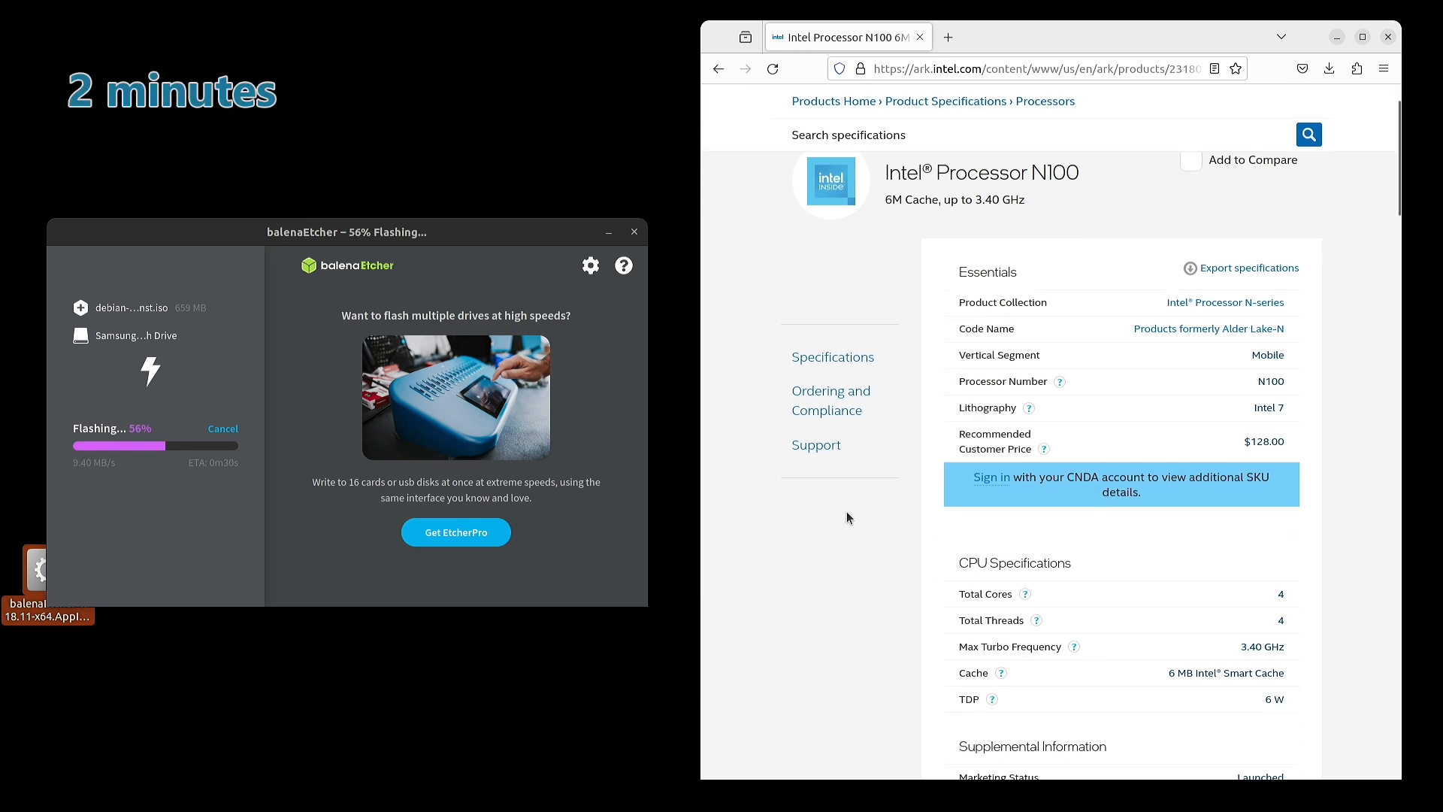
{"action": "scroll", "coordinate": [1064, 502], "scroll_direction": "down", "scroll_amount": 4}
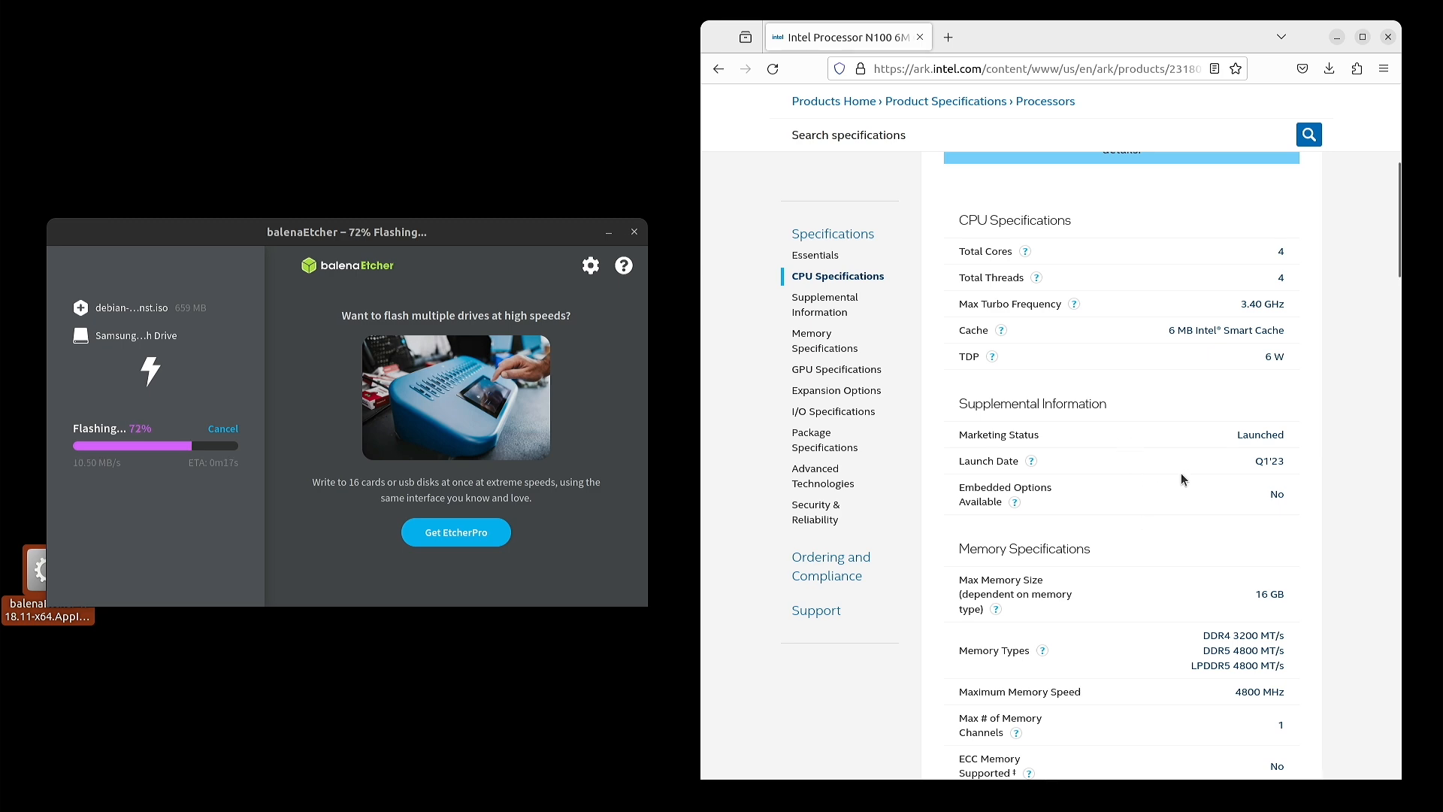
{"action": "scroll", "coordinate": [1180, 472], "scroll_direction": "up", "scroll_amount": 6}
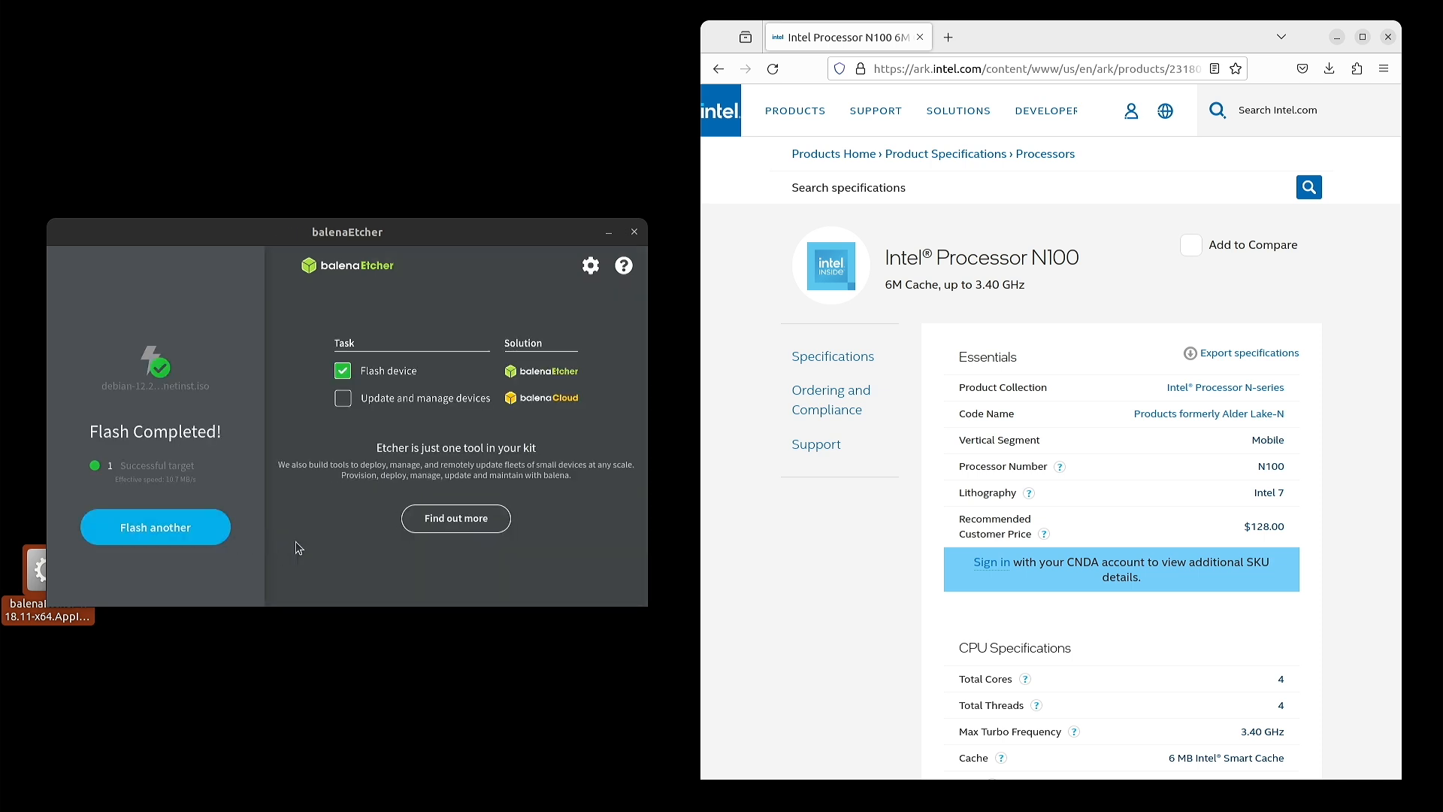
{"action": "left_click", "coordinate": [635, 231]}
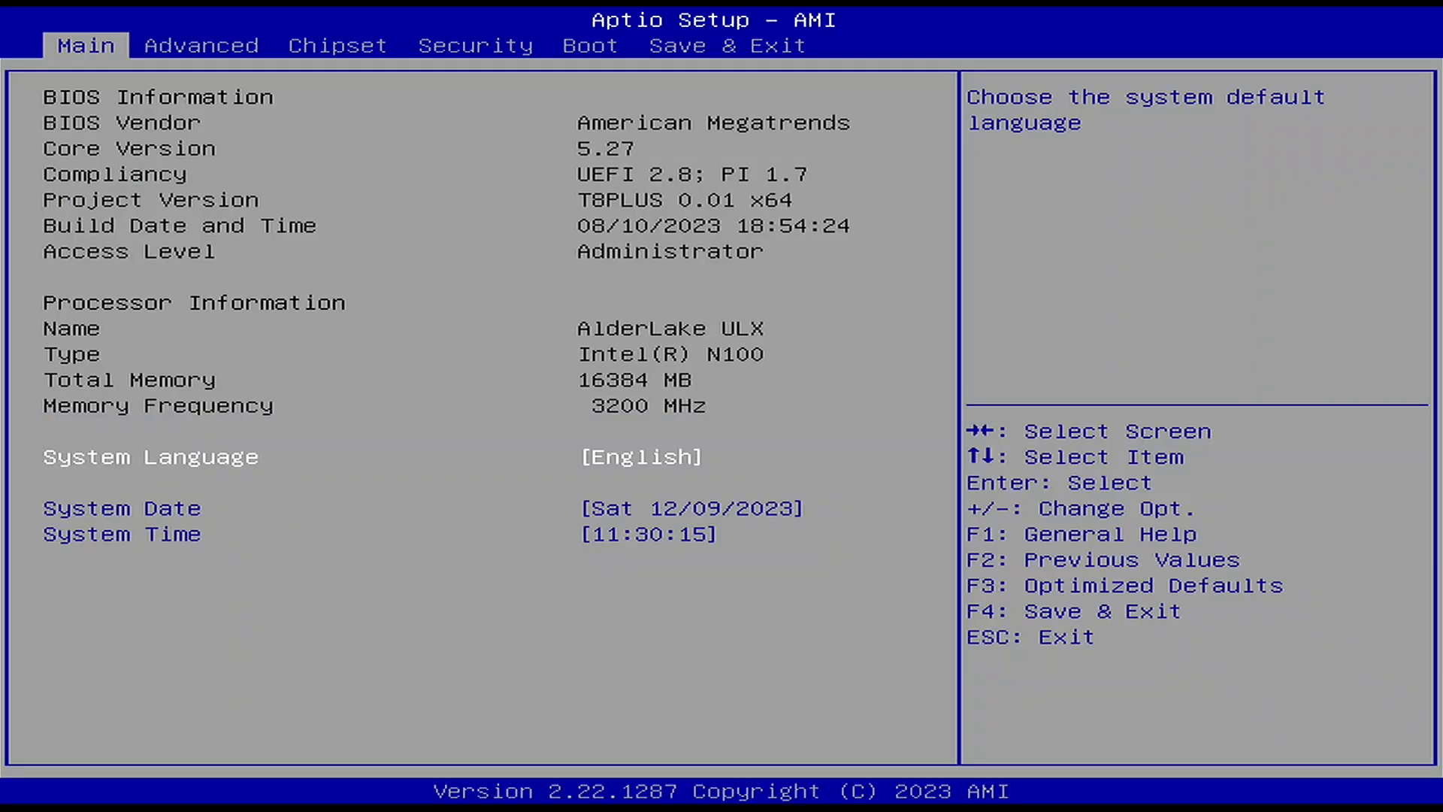
- Enter Aptio Setup and step through the pages to check the boot order
{"action": "key", "text": "Right"}
{"action": "key", "text": "Right"}
{"action": "key", "text": "Right"}
{"action": "key", "text": "Right"}
{"action": "key", "text": "Right"}
{"action": "key", "text": "Left"}
{"action": "key", "text": "Down"}
{"action": "key", "text": "Down"}
{"action": "key", "text": "Down"}
{"action": "key", "text": "Down"}
{"action": "key", "text": "Down"}
{"action": "key", "text": "Down"}
{"action": "key", "text": "Up"}
{"action": "key", "text": "Up"}
{"action": "key", "text": "Right"}
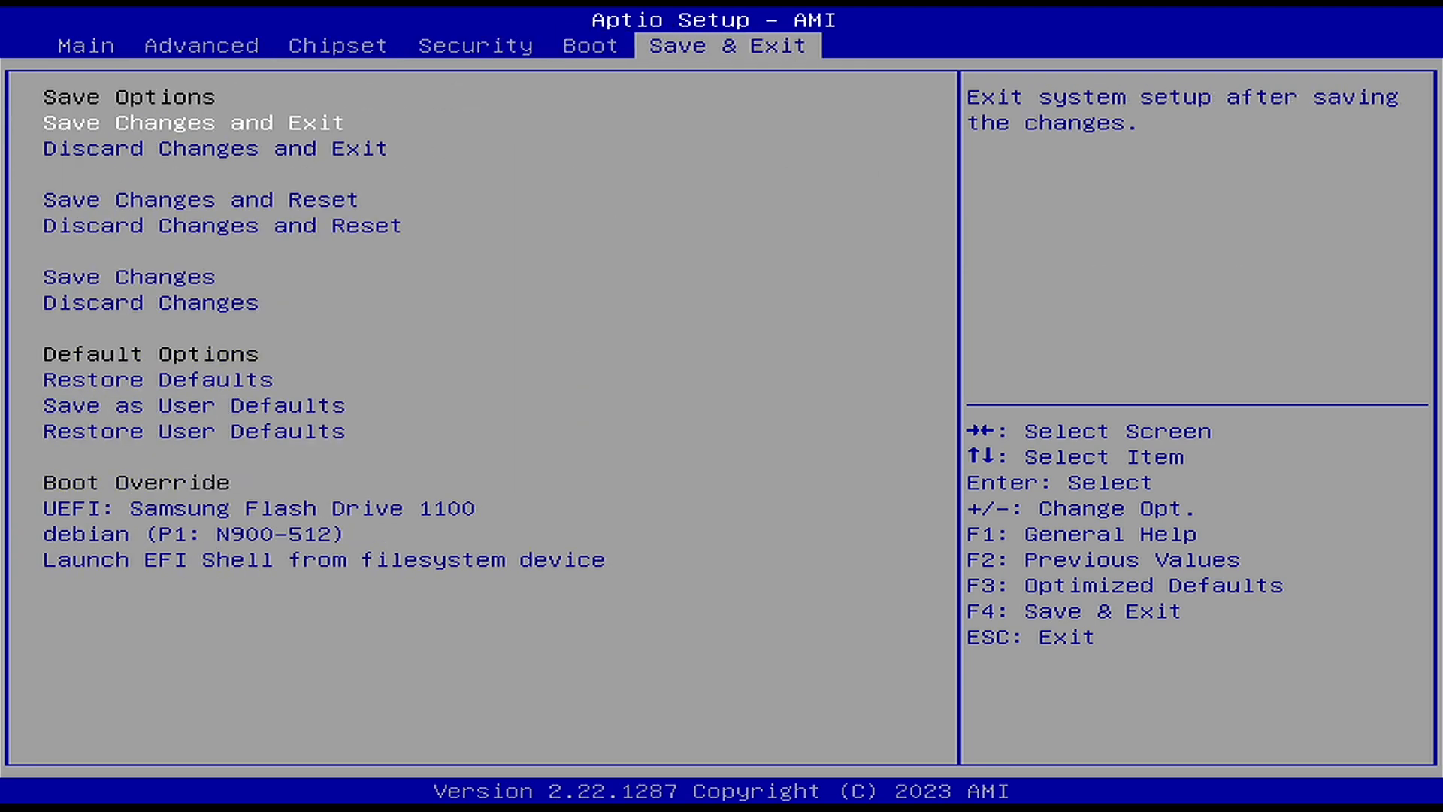
- Save changes and exit setup, then start the text-mode Install entry in GRUB
{"action": "key", "text": "Return"}
{"action": "key", "text": "Return"}
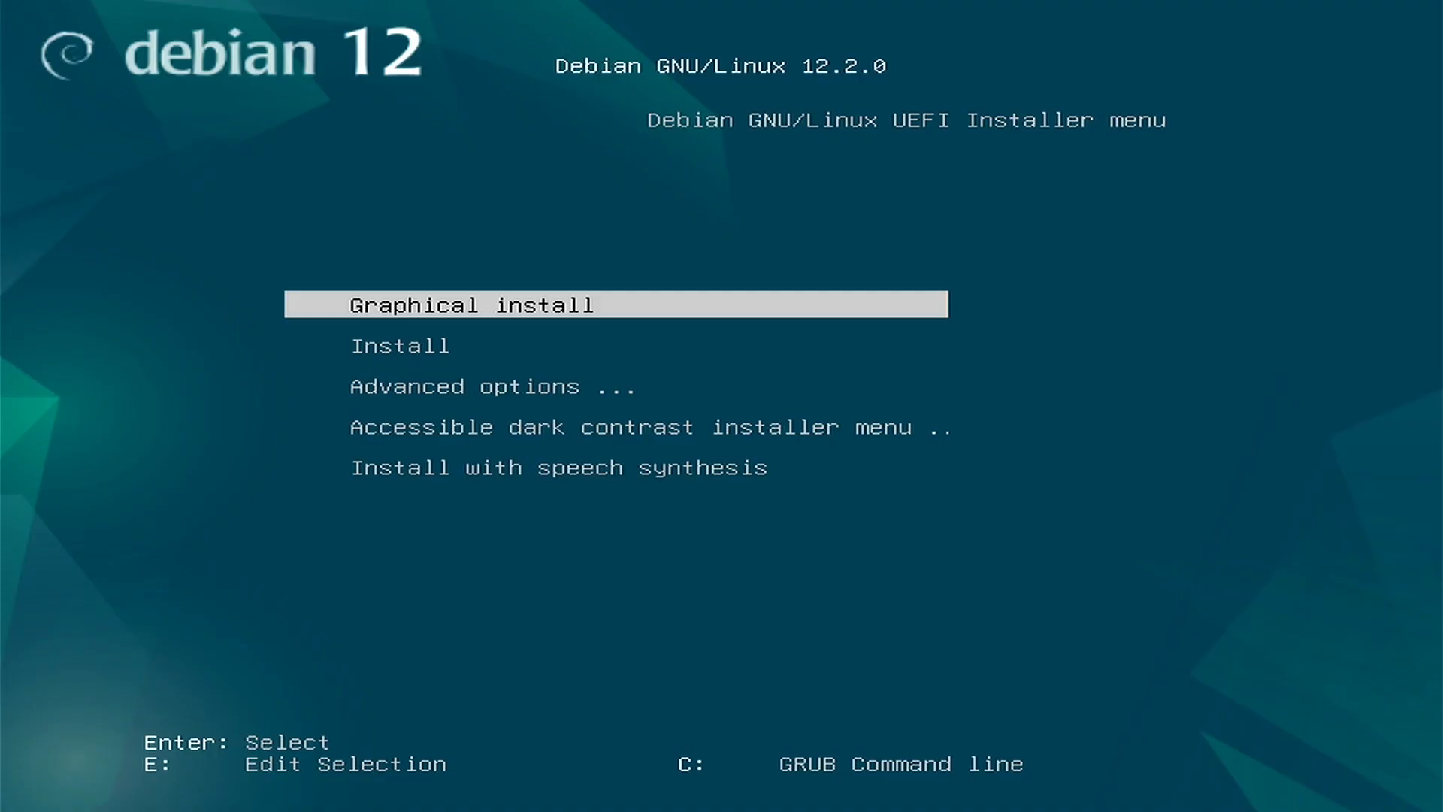
{"action": "key", "text": "Down"}
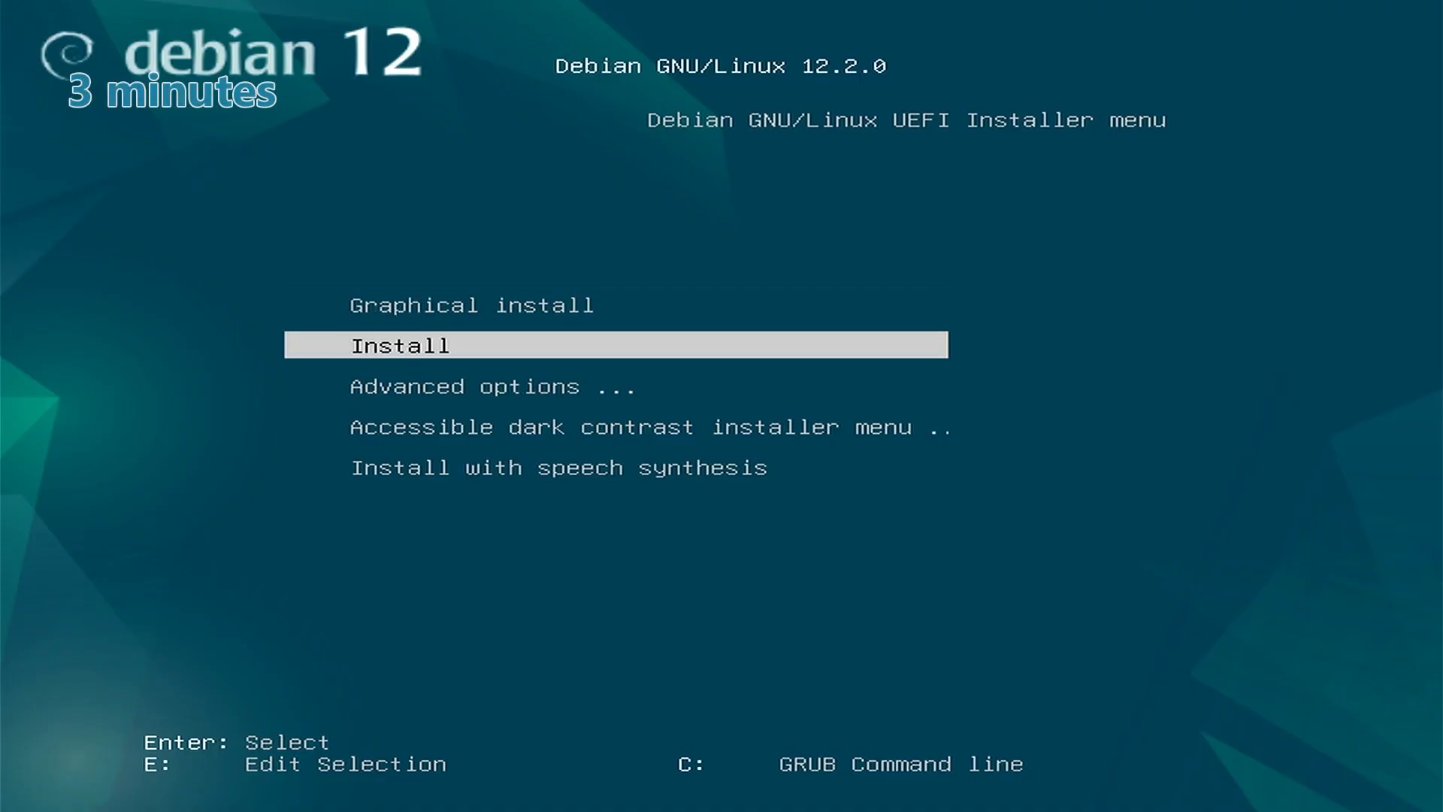
{"action": "key", "text": "Return"}
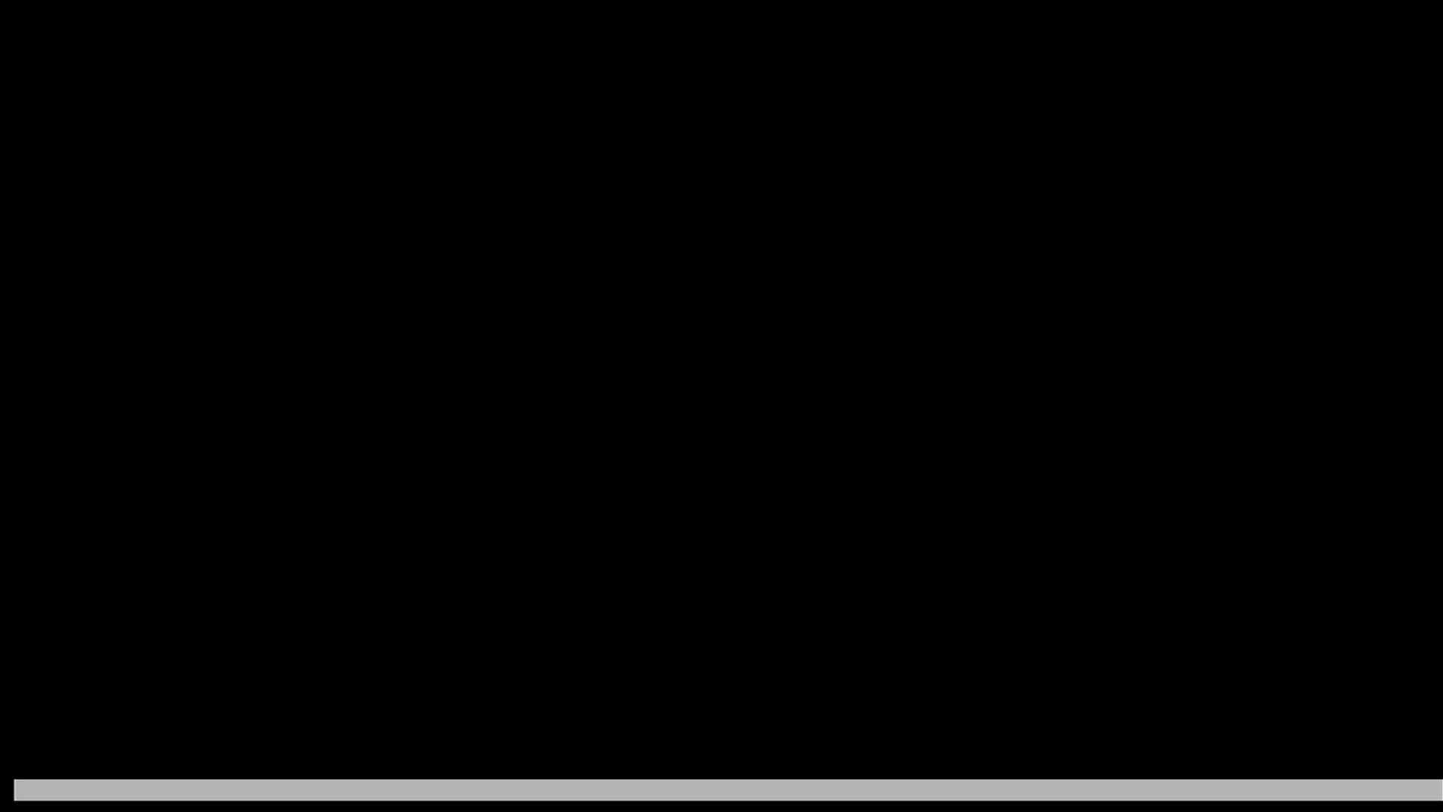
- Keep English, set location to Europe > Poland, en_US.UTF-8 locale and American English keyboard
{"action": "key", "text": "Return"}
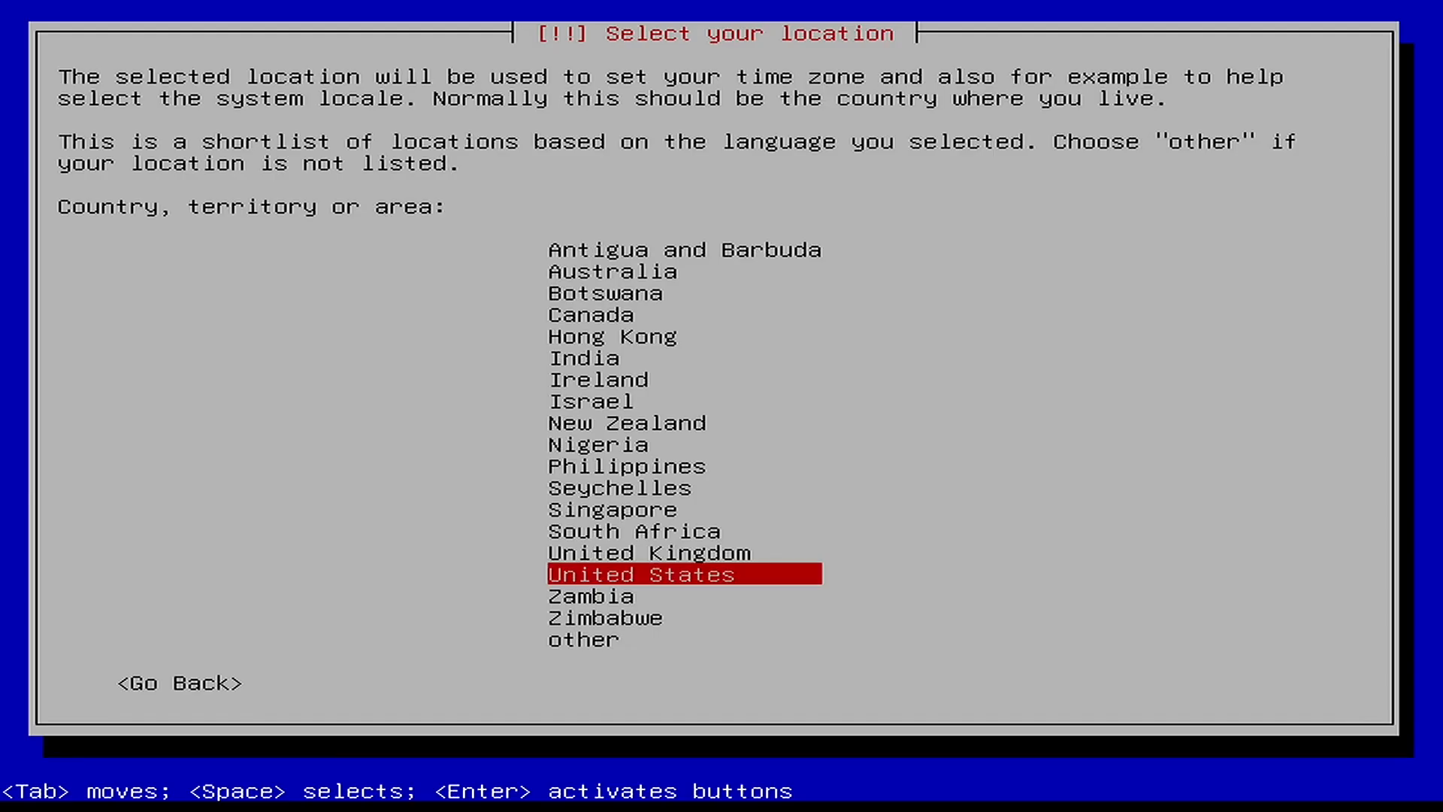
{"action": "key", "text": "Down"}
{"action": "key", "text": "Down"}
{"action": "key", "text": "Down"}
{"action": "key", "text": "Return"}
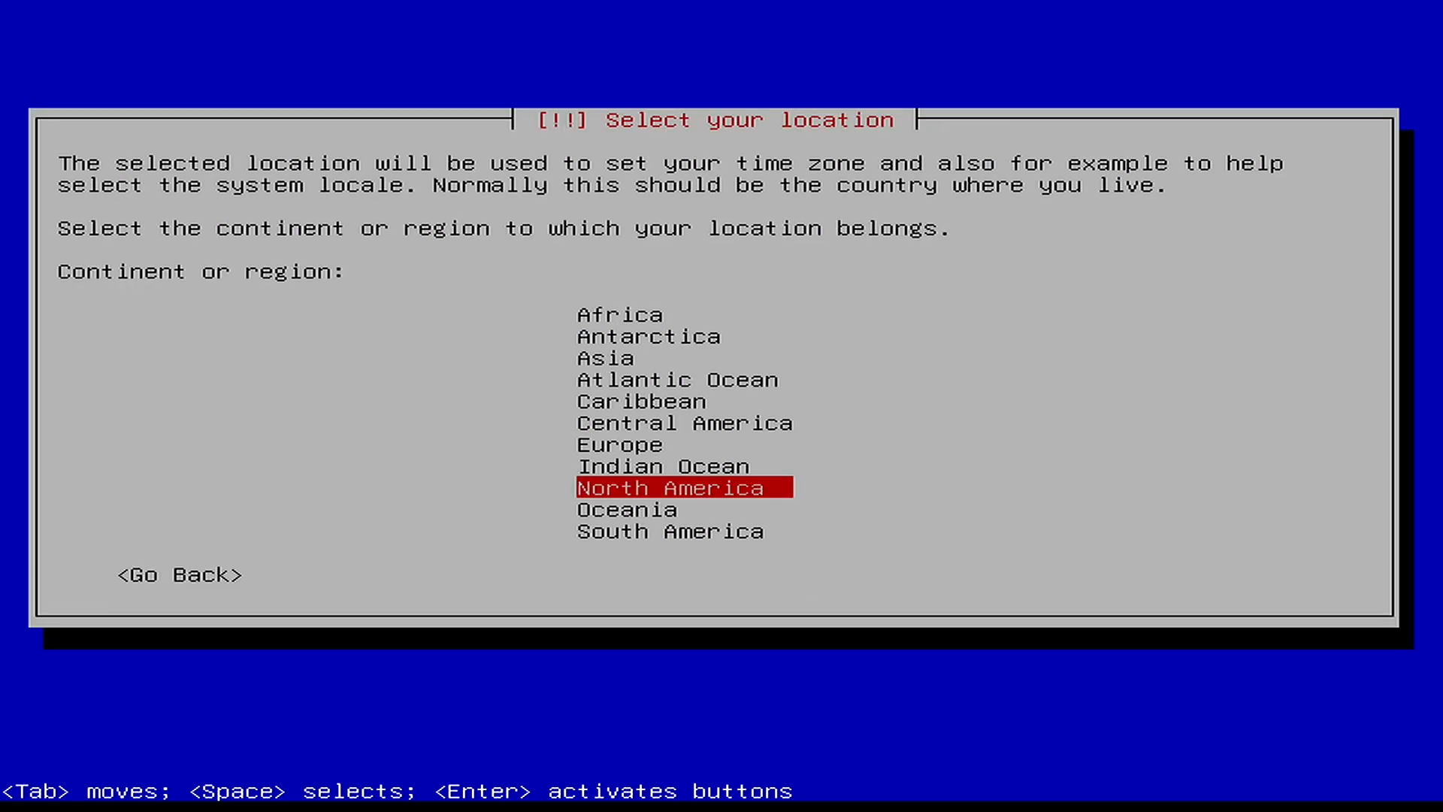
{"action": "key", "text": "Up"}
{"action": "key", "text": "Up"}
{"action": "key", "text": "Return"}
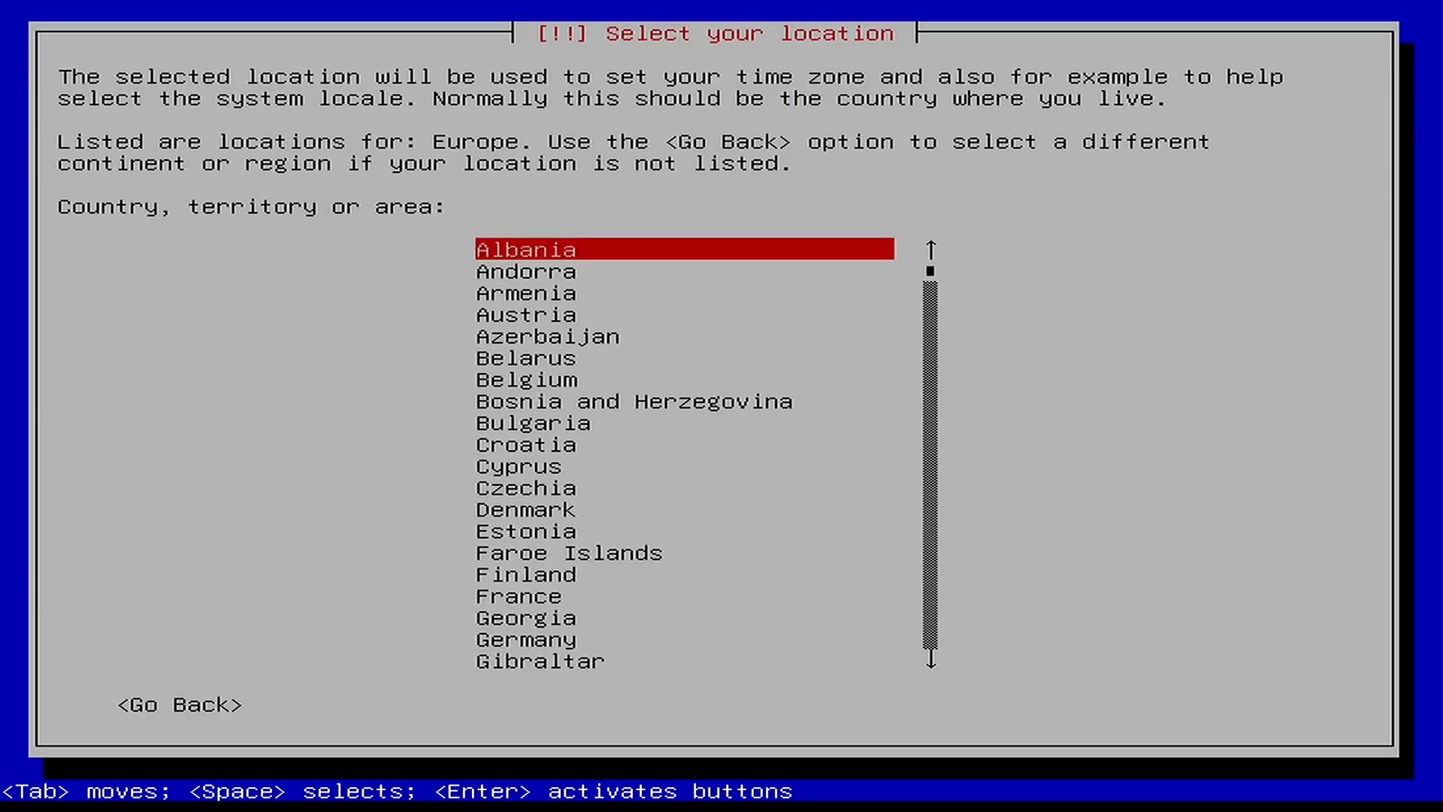
{"action": "key", "text": "p"}
{"action": "key", "text": "Return"}
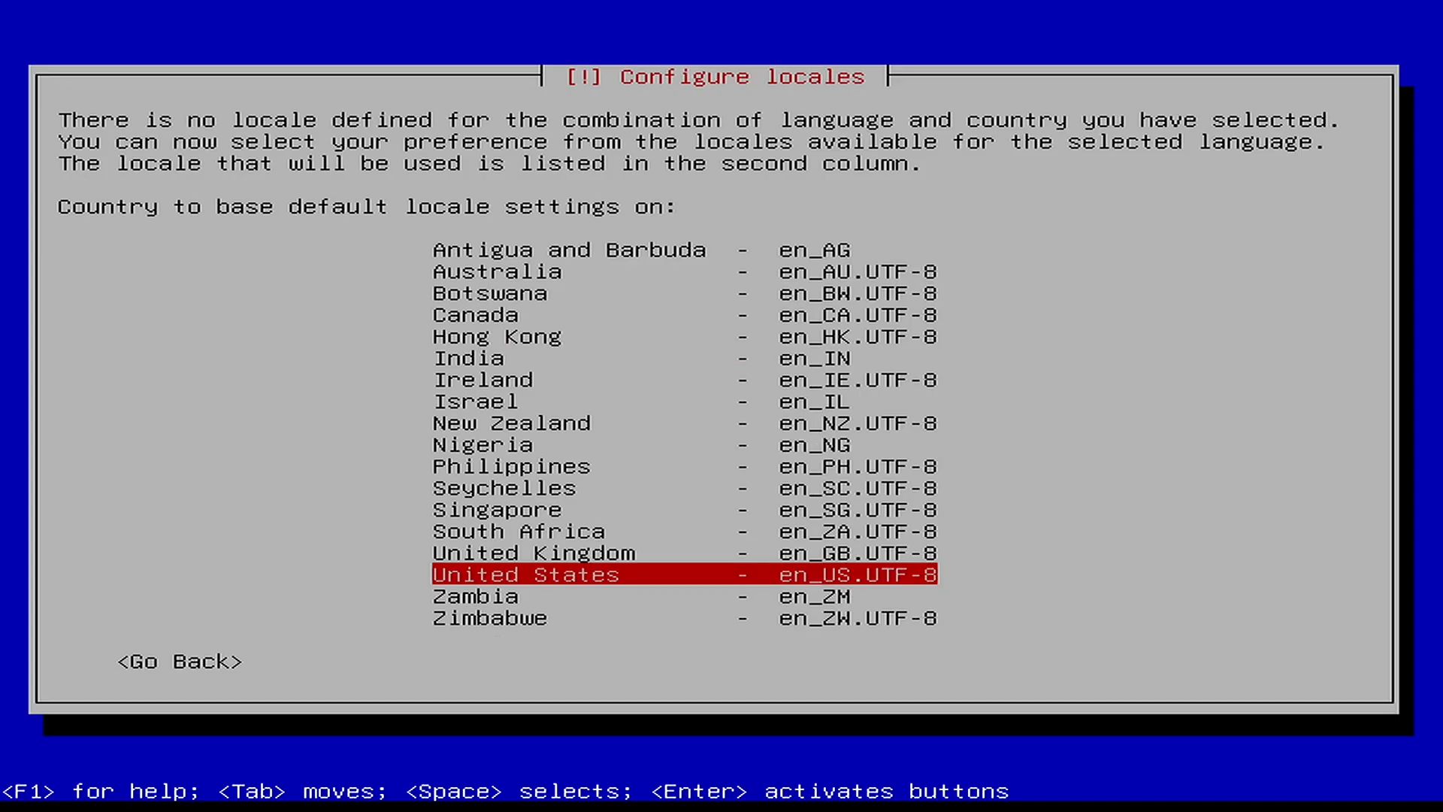
{"action": "key", "text": "Return"}
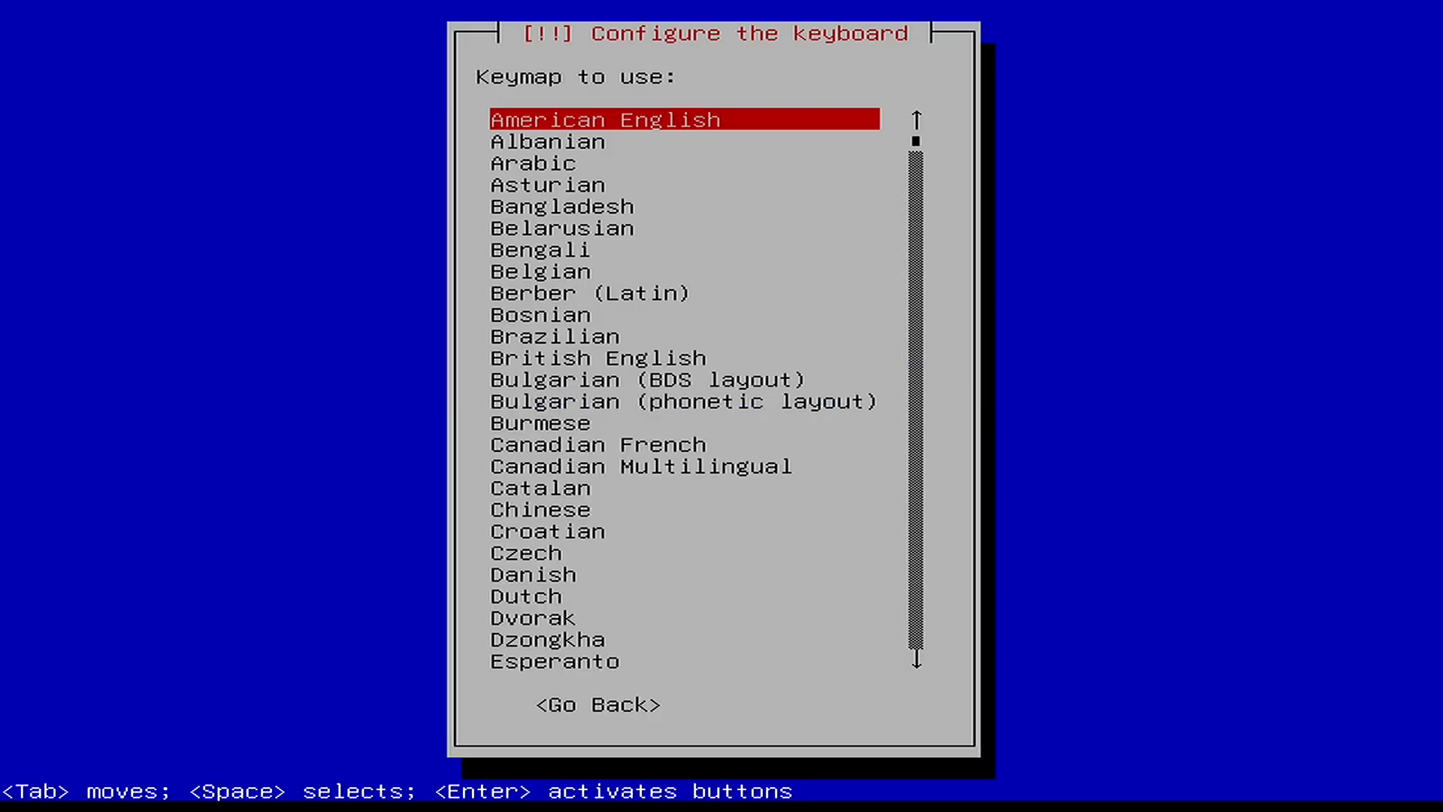
{"action": "key", "text": "Return"}
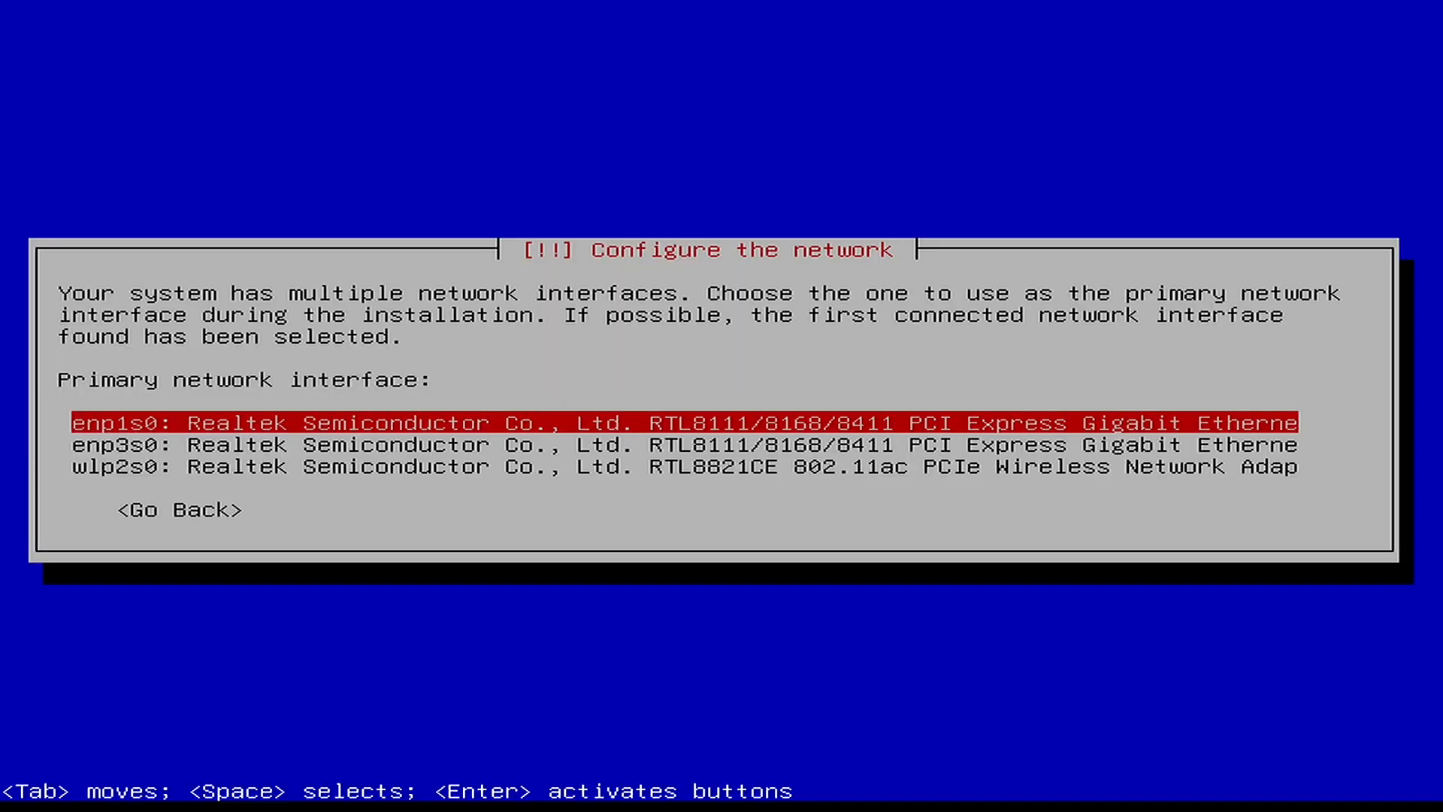
- Use enp1s0 as the network interface, name the host sandbox2, and leave the domain empty
{"action": "key", "text": "Return"}
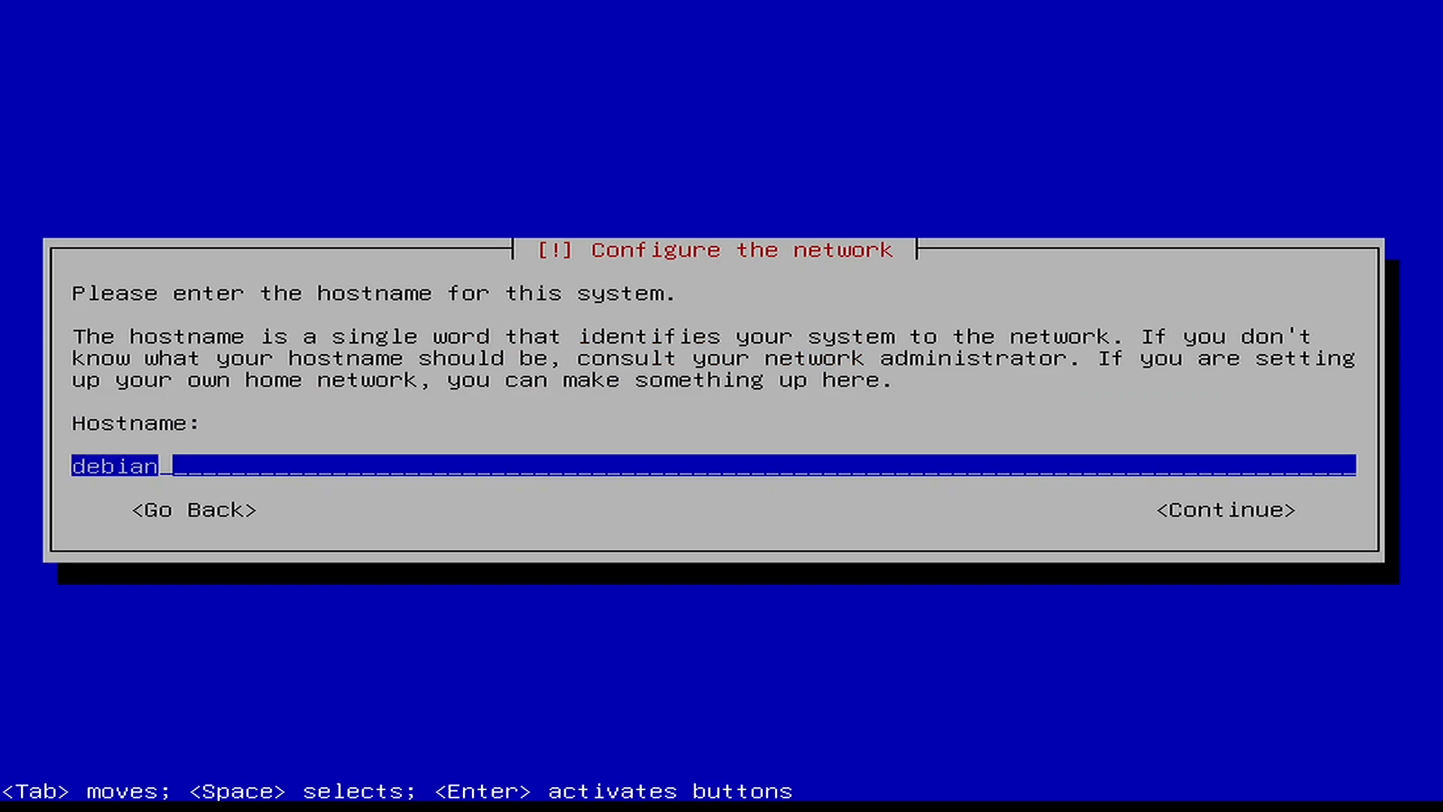
{"action": "key", "text": "BackSpace"}
{"action": "key", "text": "BackSpace"}
{"action": "key", "text": "BackSpace"}
{"action": "key", "text": "BackSpace"}
{"action": "key", "text": "BackSpace"}
{"action": "key", "text": "BackSpace"}
{"action": "type", "text": "sandbox2"}
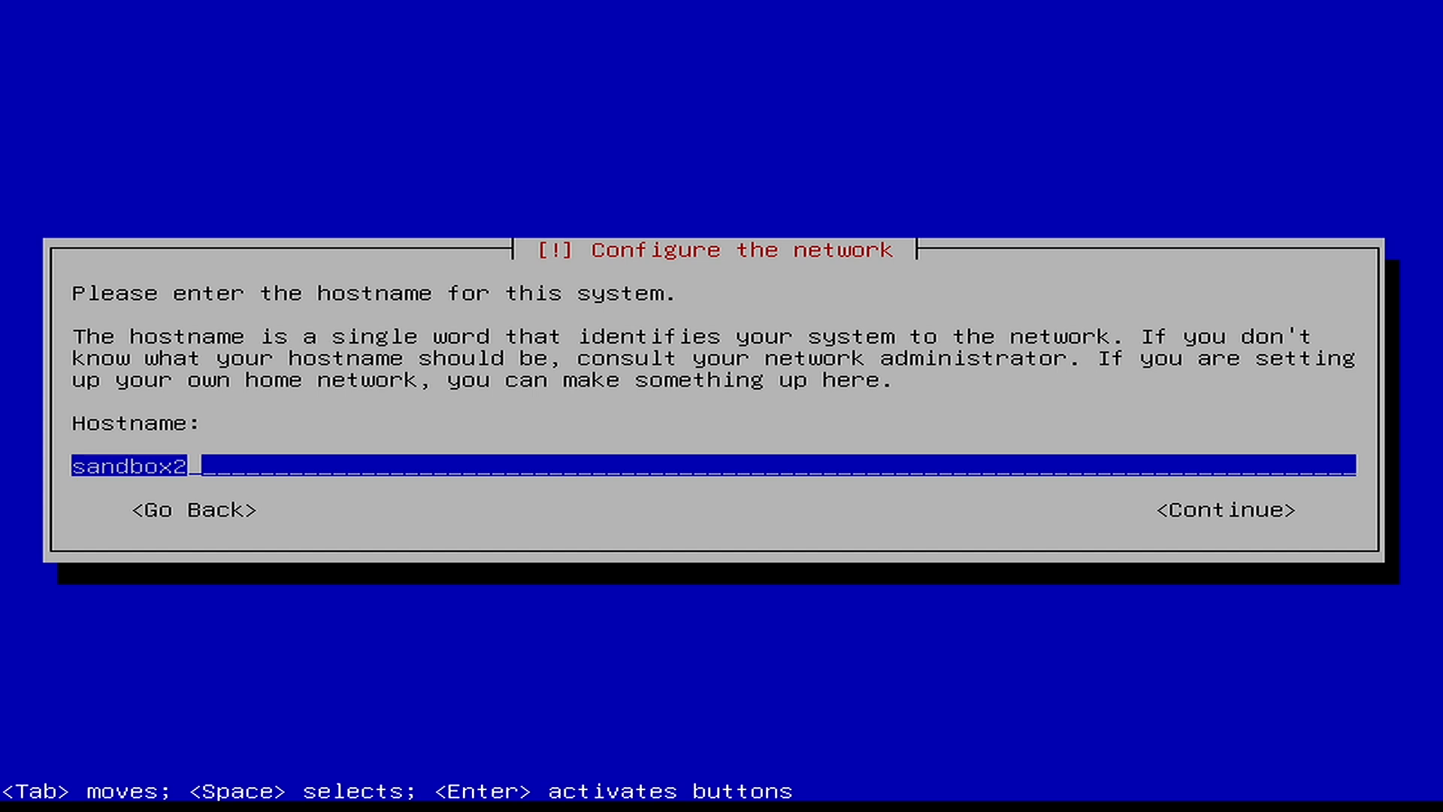
{"action": "key", "text": "Tab"}
{"action": "key", "text": "Return"}
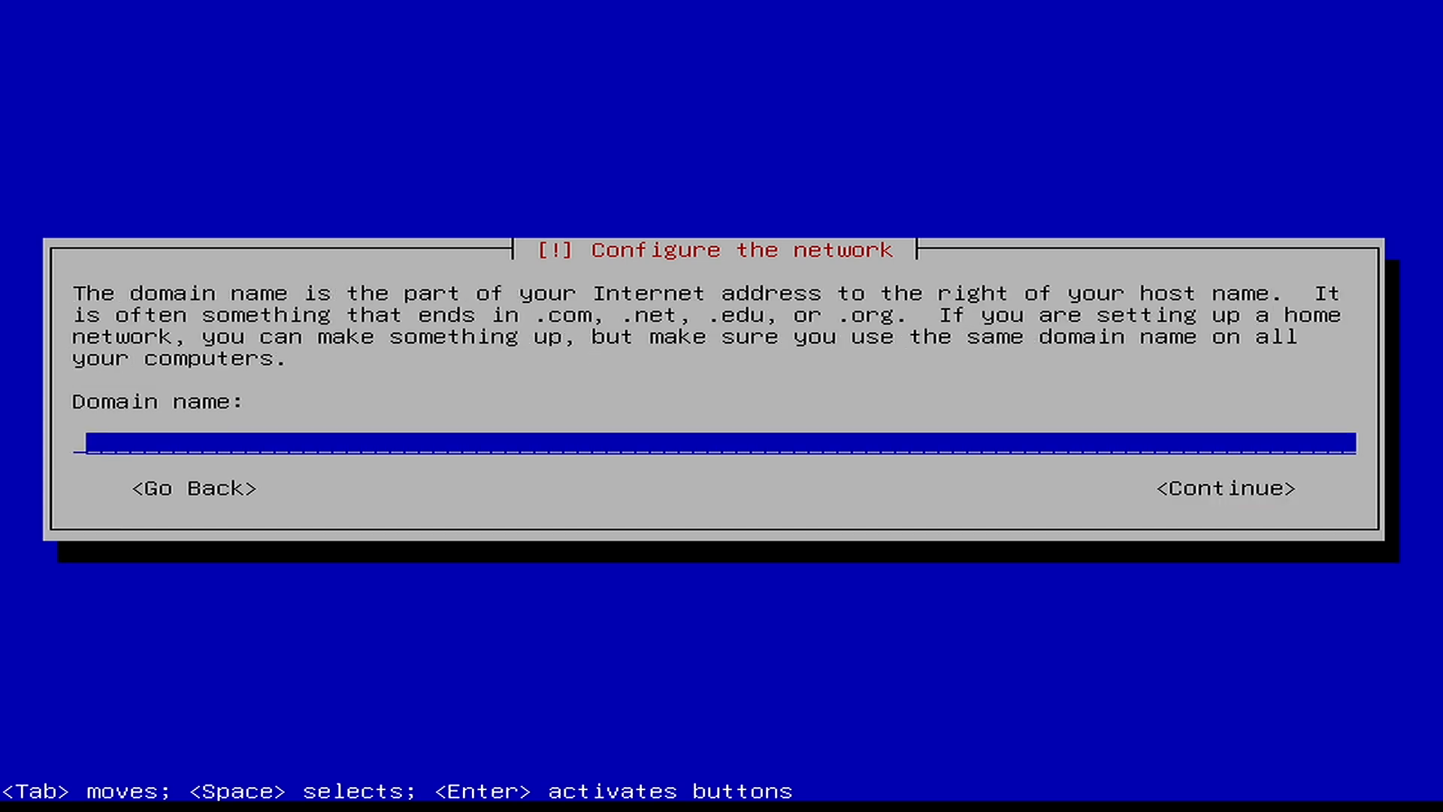
{"action": "key", "text": "Tab"}
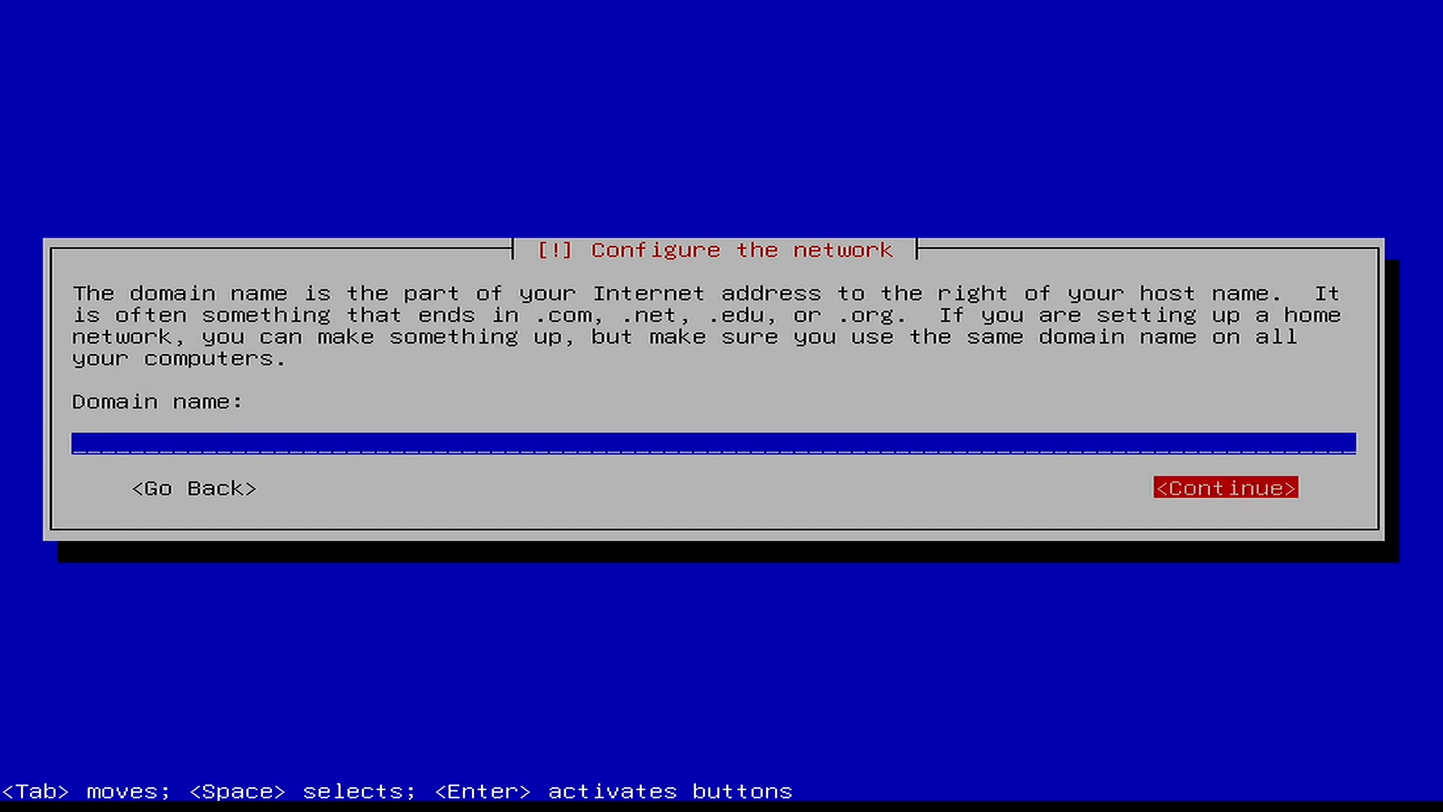
{"action": "key", "text": "Return"}
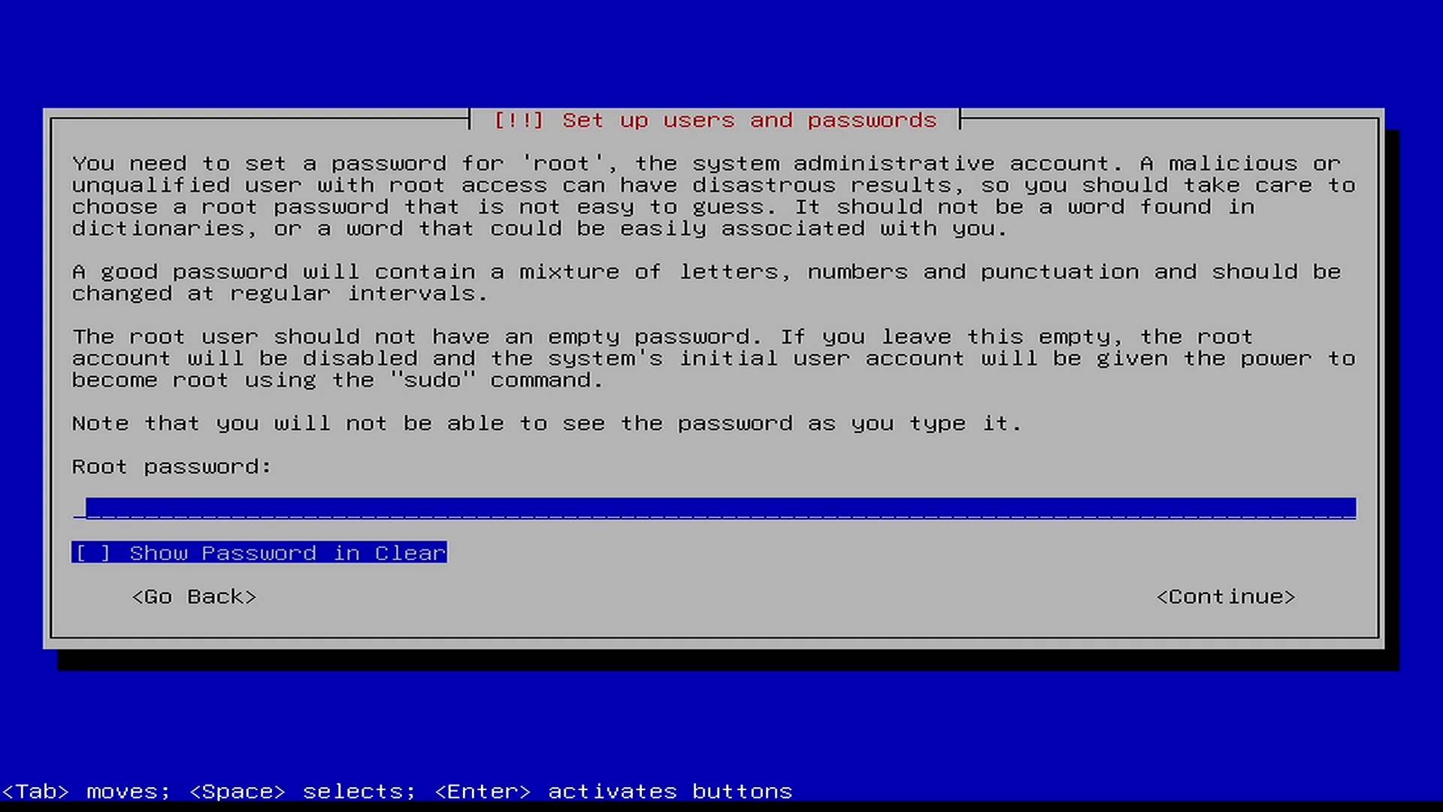
- Enter and confirm the root password
{"action": "type", "text": "**********"}
{"action": "key", "text": "Return"}
{"action": "type", "text": "**********"}
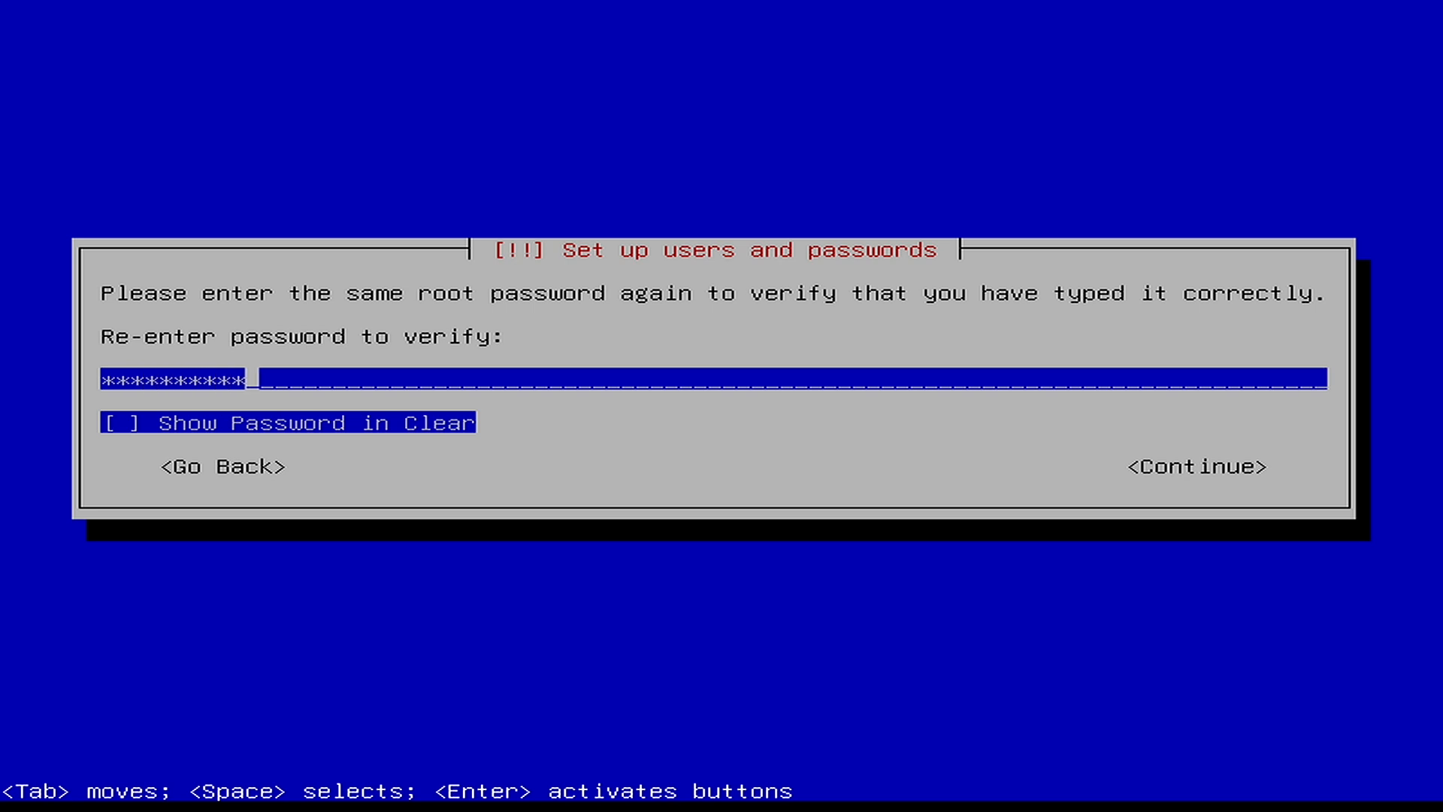
{"action": "key", "text": "Return"}
- Create the user with its full name, the suggested username, and a confirmed password
{"action": "type", "text": "luksoft"}
{"action": "key", "text": "Return"}
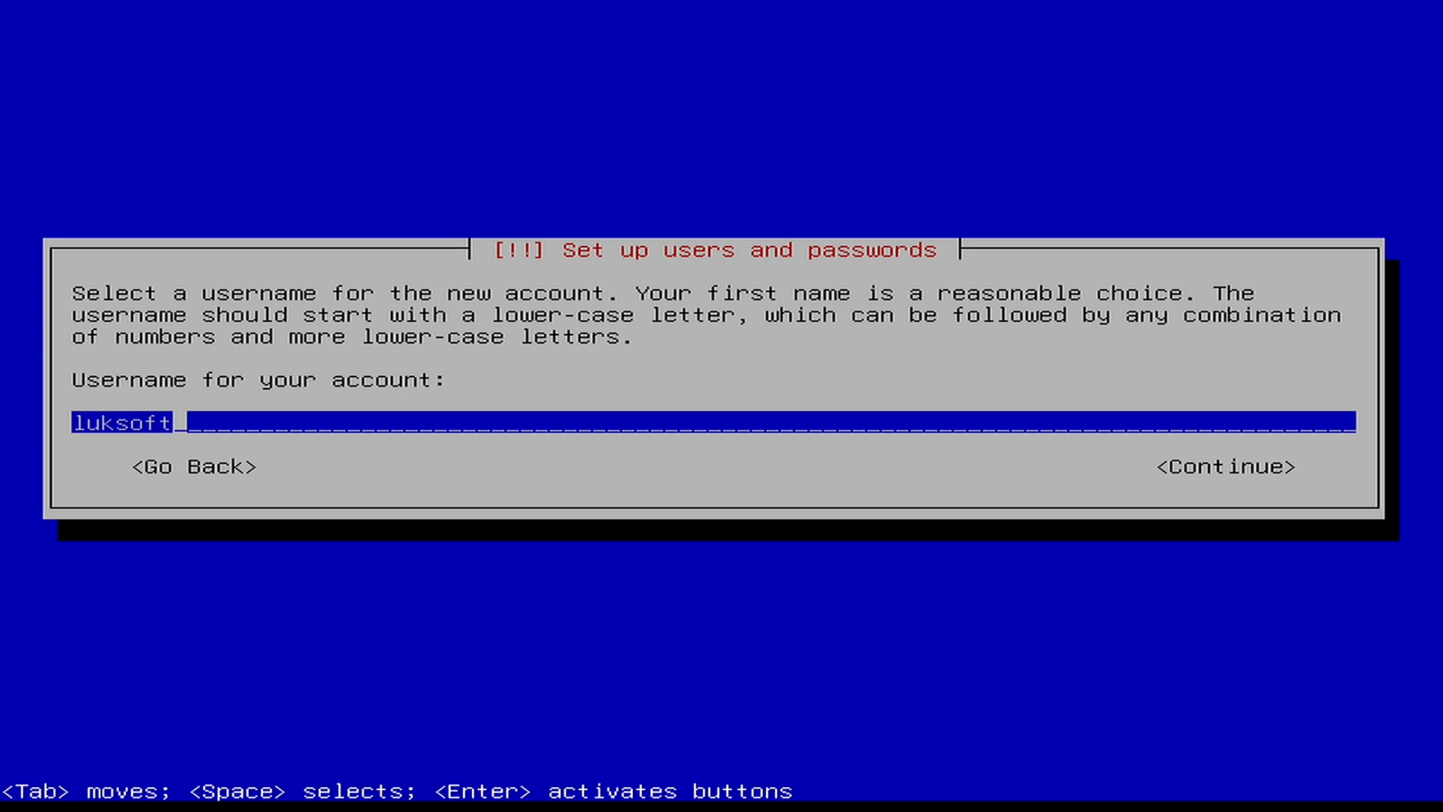
{"action": "key", "text": "Return"}
{"action": "type", "text": "**********"}
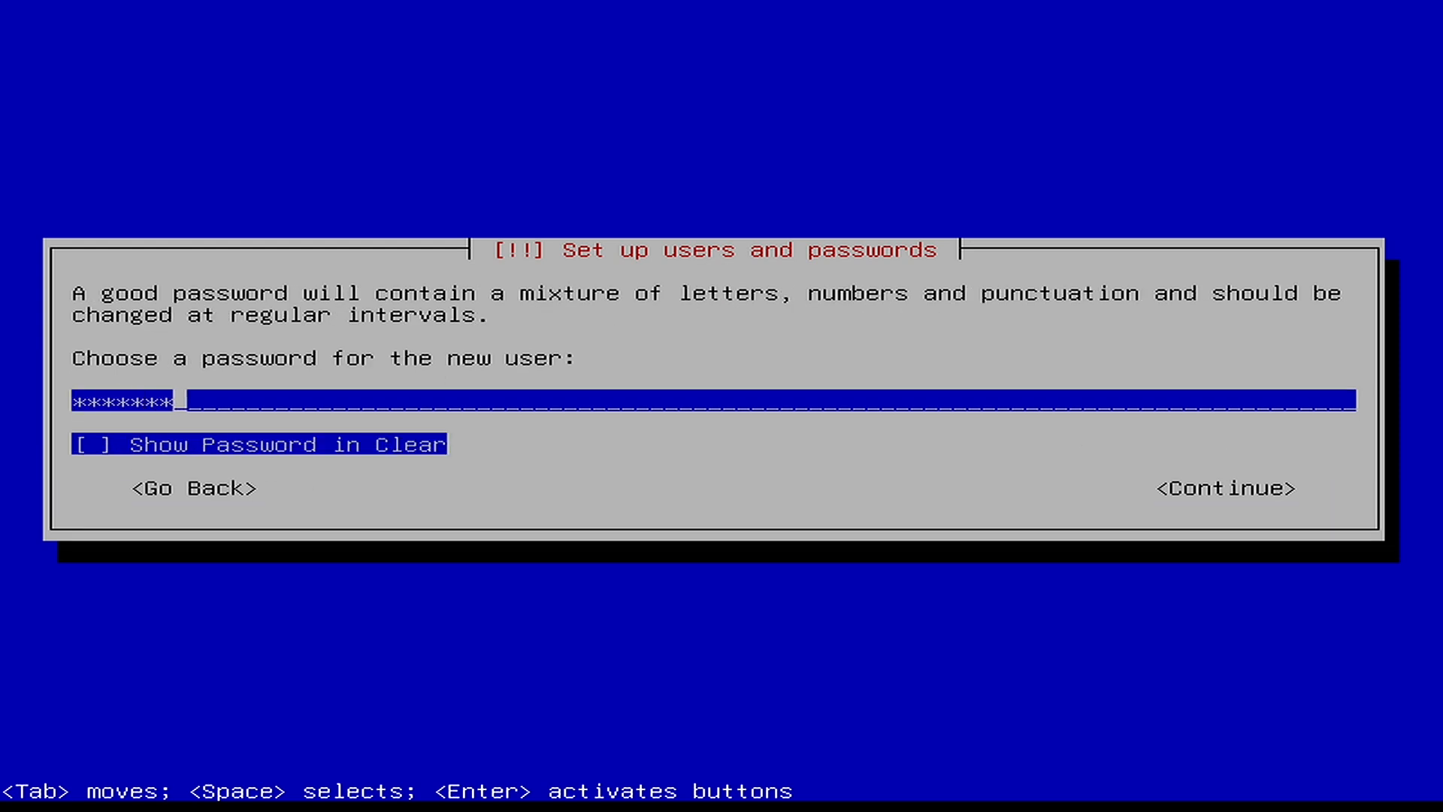
{"action": "key", "text": "Return"}
{"action": "type", "text": "**********"}
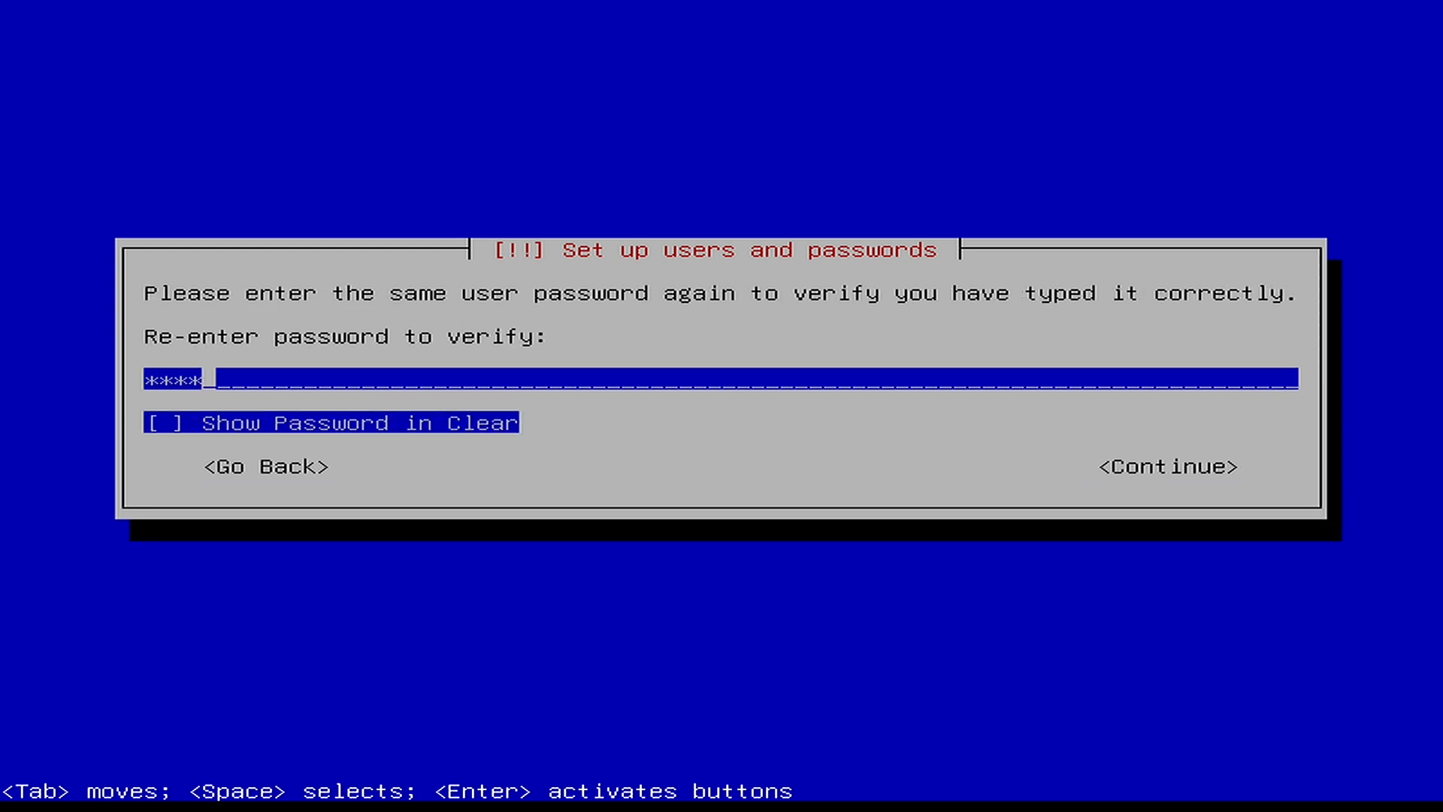
{"action": "key", "text": "Return"}
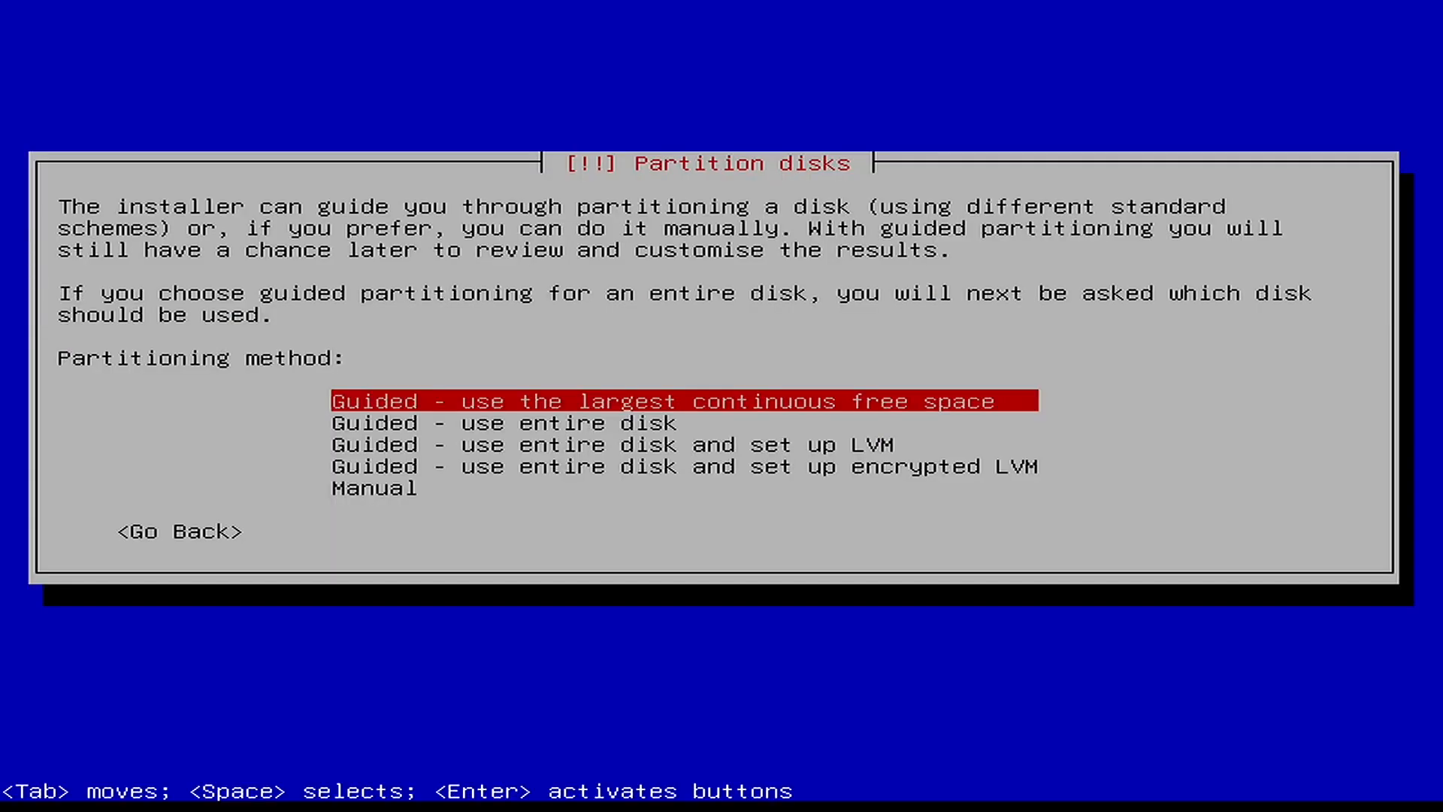
- Guided-partition the entire 512.1 GB sda disk as one partition and write the changes
{"action": "key", "text": "Down"}
{"action": "key", "text": "Return"}
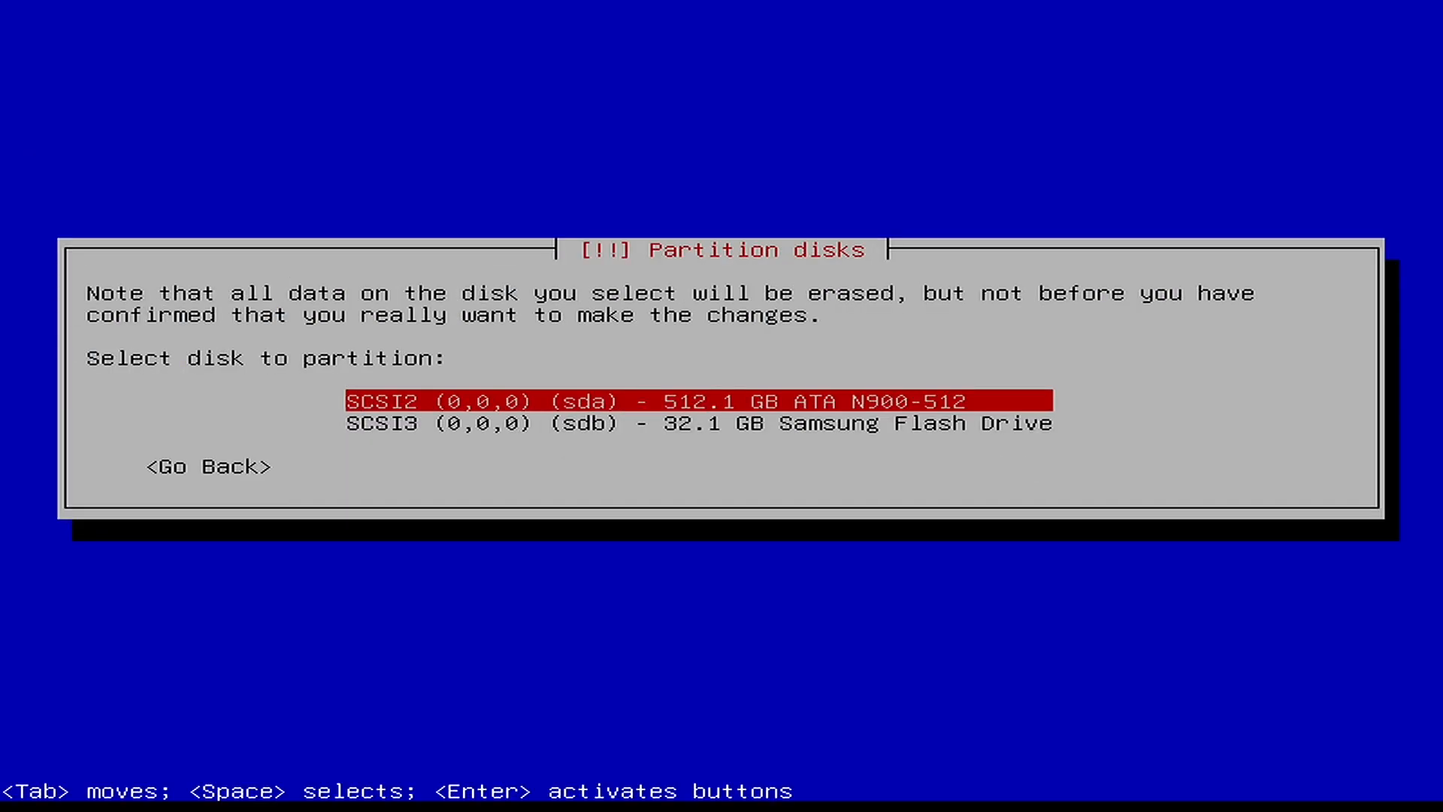
{"action": "key", "text": "Return"}
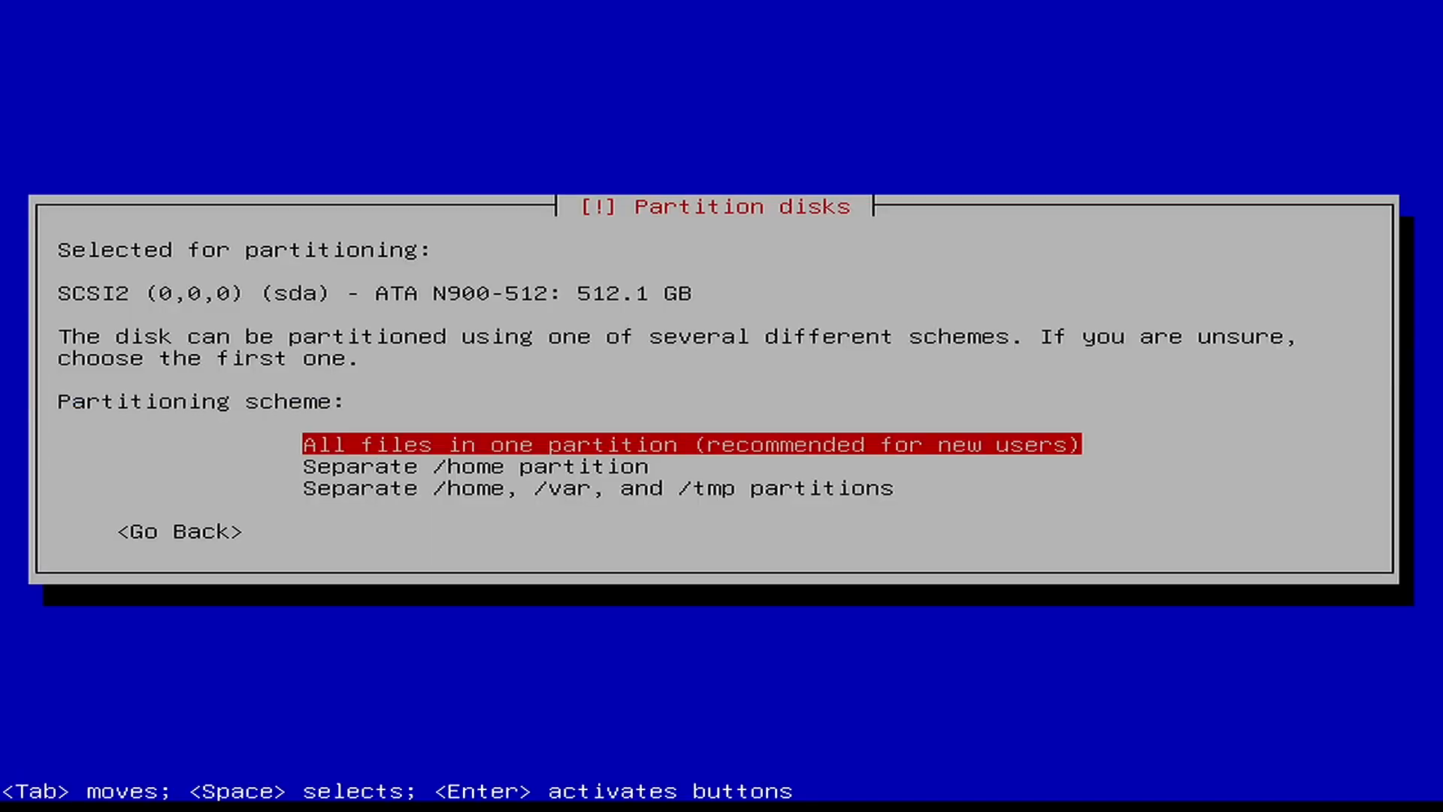
{"action": "key", "text": "Return"}
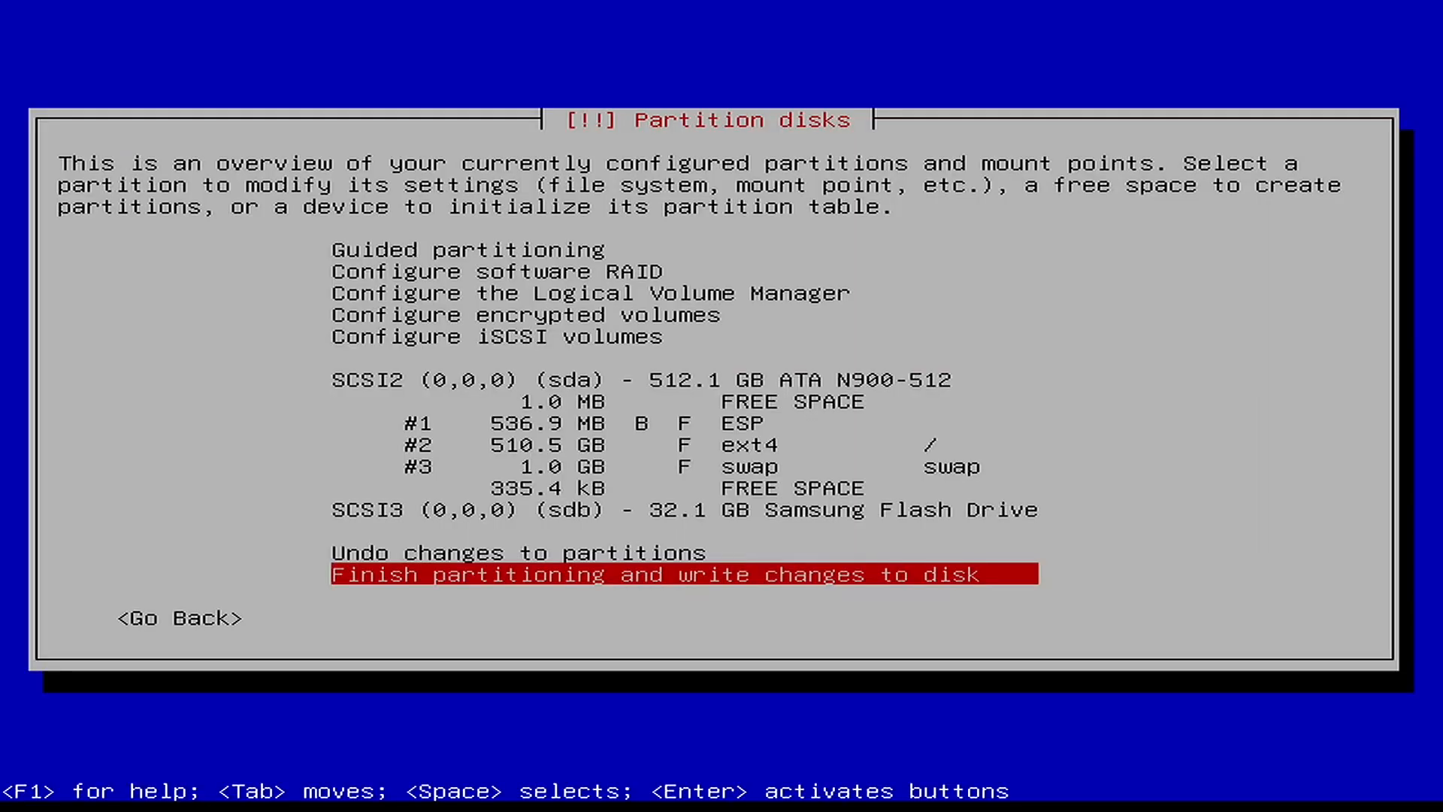
{"action": "key", "text": "Return"}
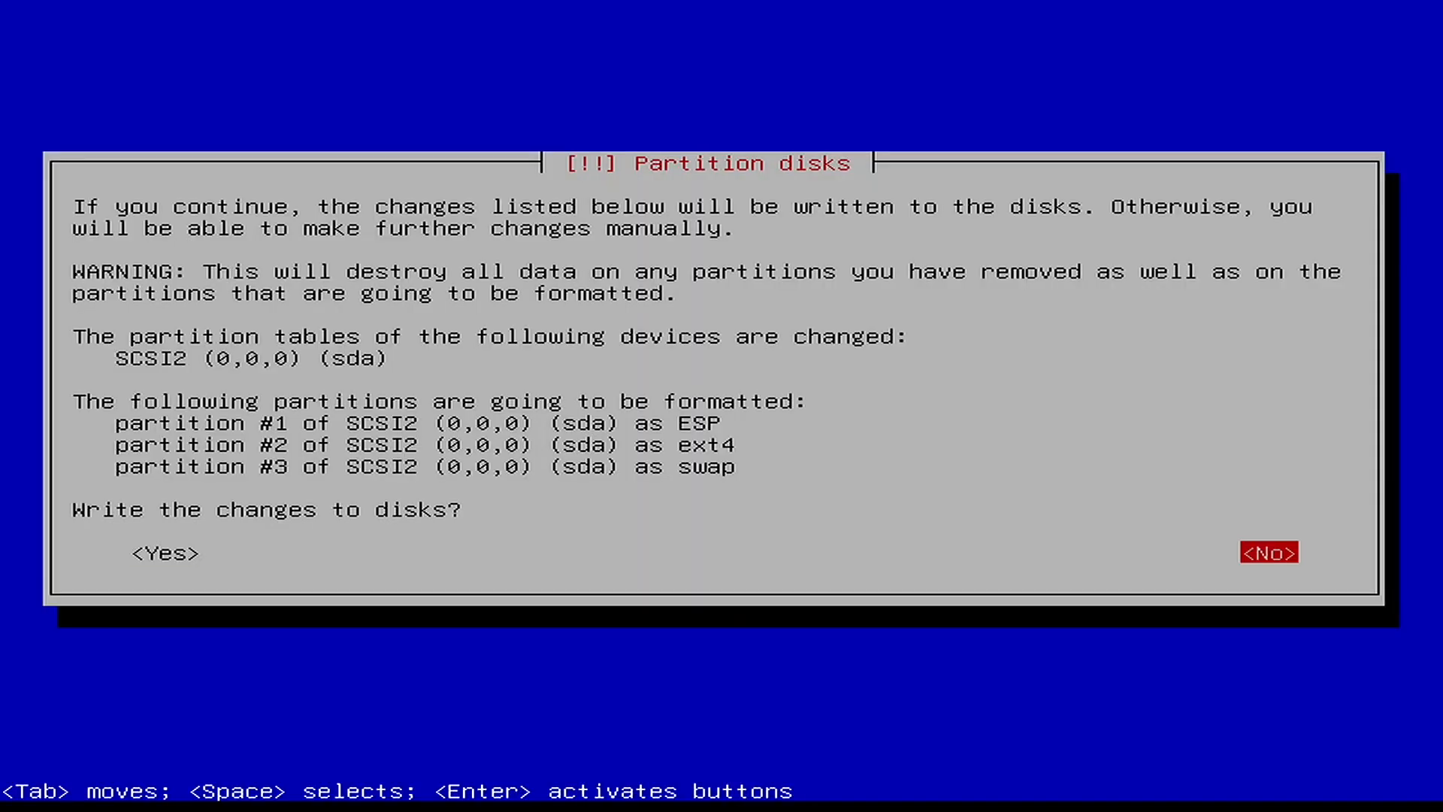
{"action": "key", "text": "Tab"}
{"action": "key", "text": "Return"}
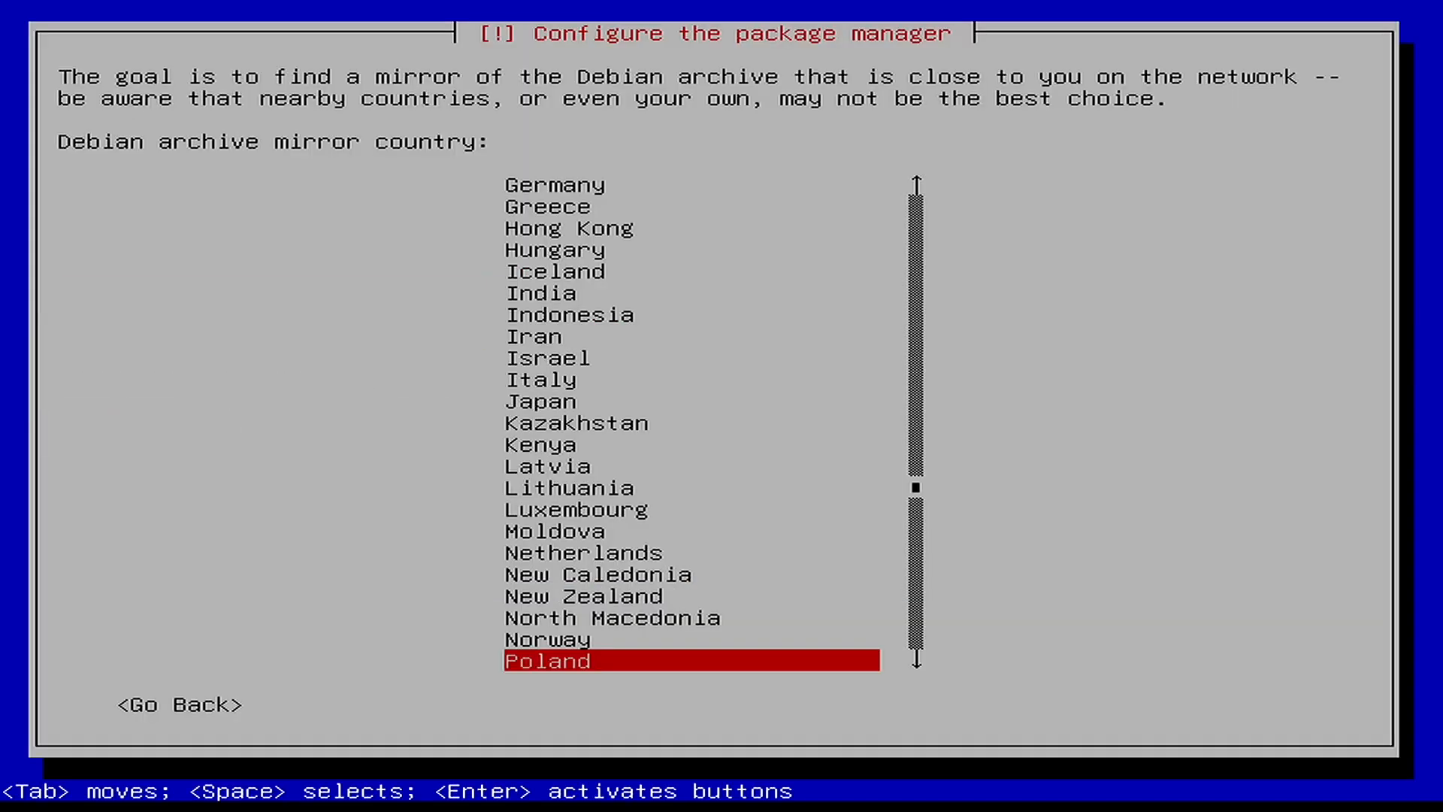
- Choose the Poland mirror ftp.task.gda.pl with no HTTP proxy
{"action": "key", "text": "Return"}
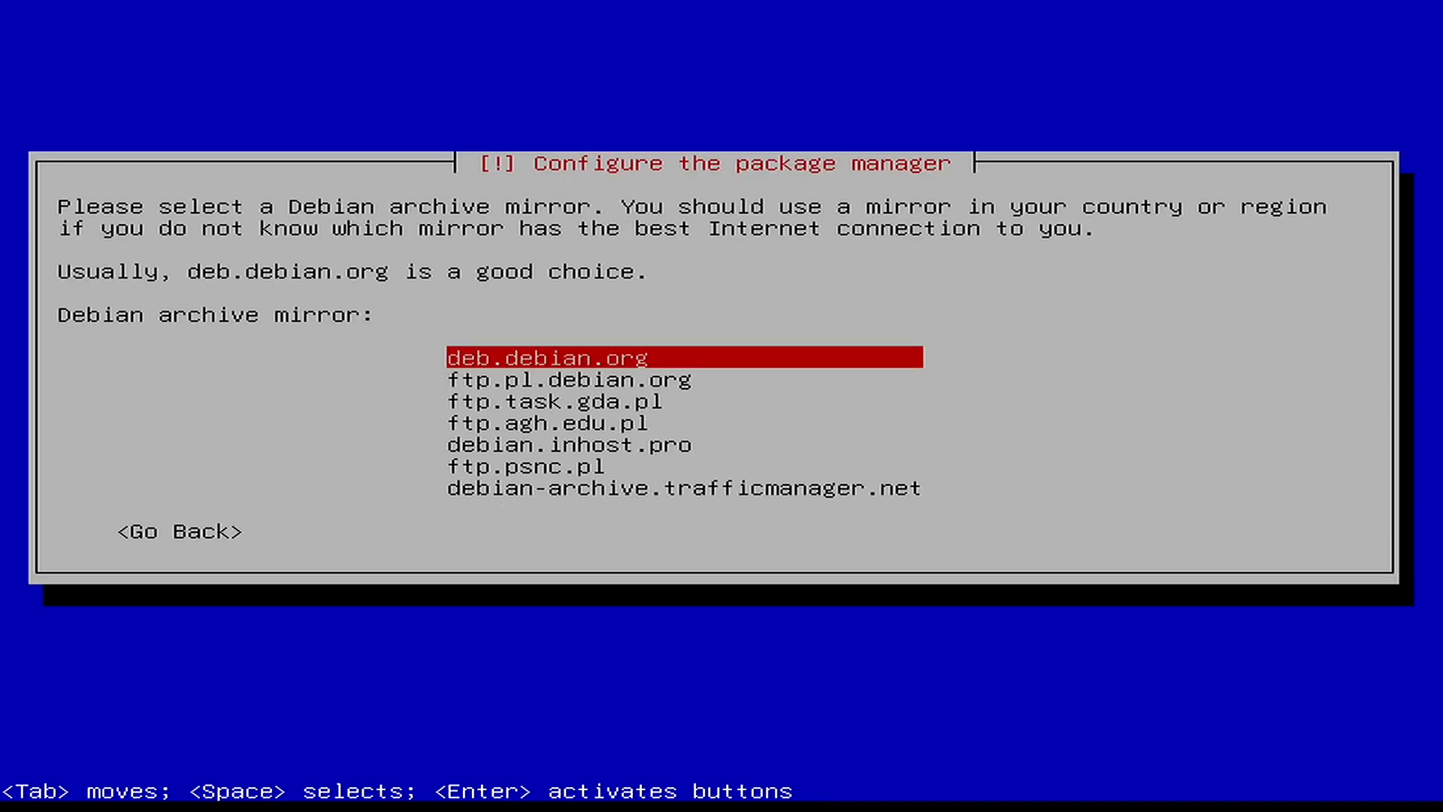
{"action": "key", "text": "Down"}
{"action": "key", "text": "Down"}
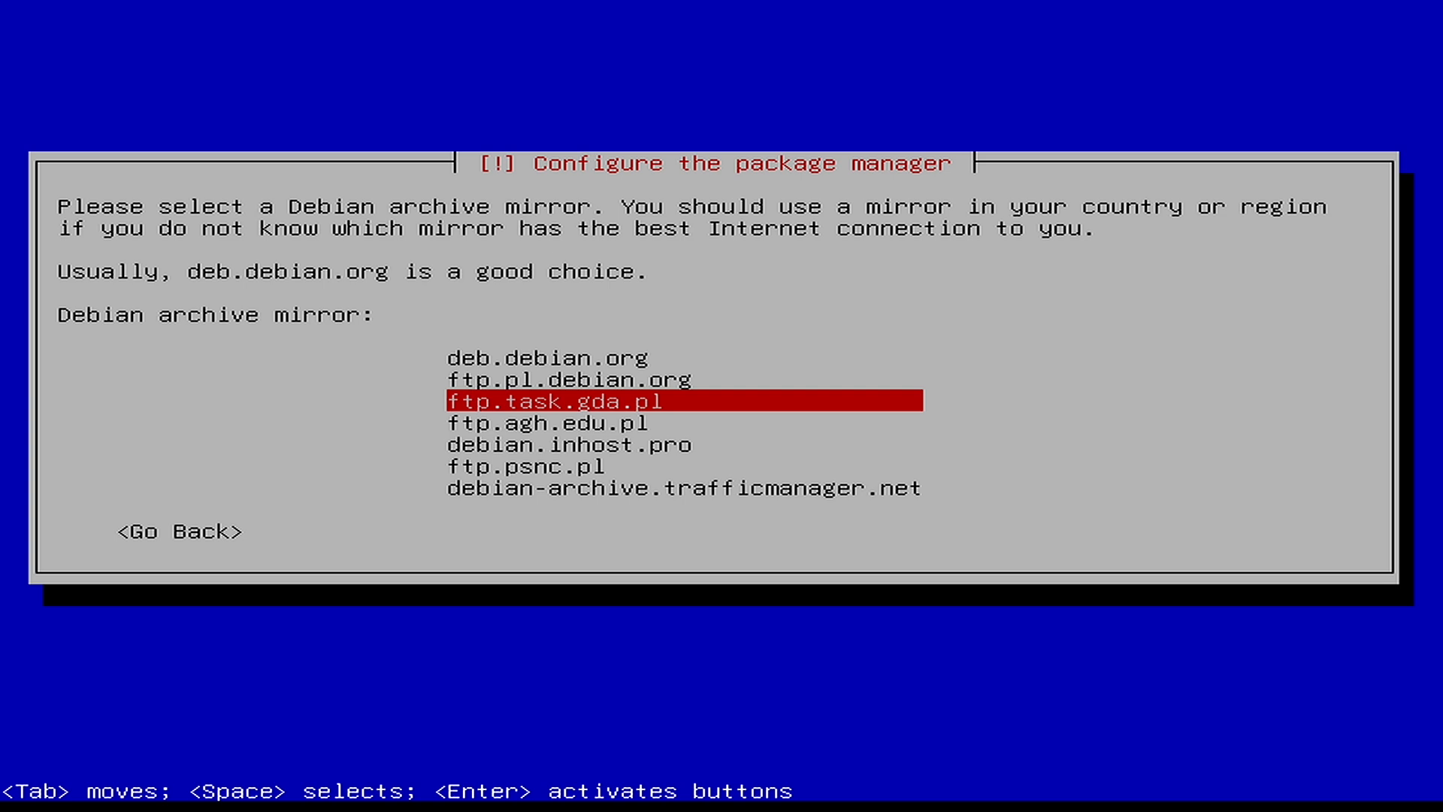
{"action": "key", "text": "Return"}
{"action": "key", "text": "Tab"}
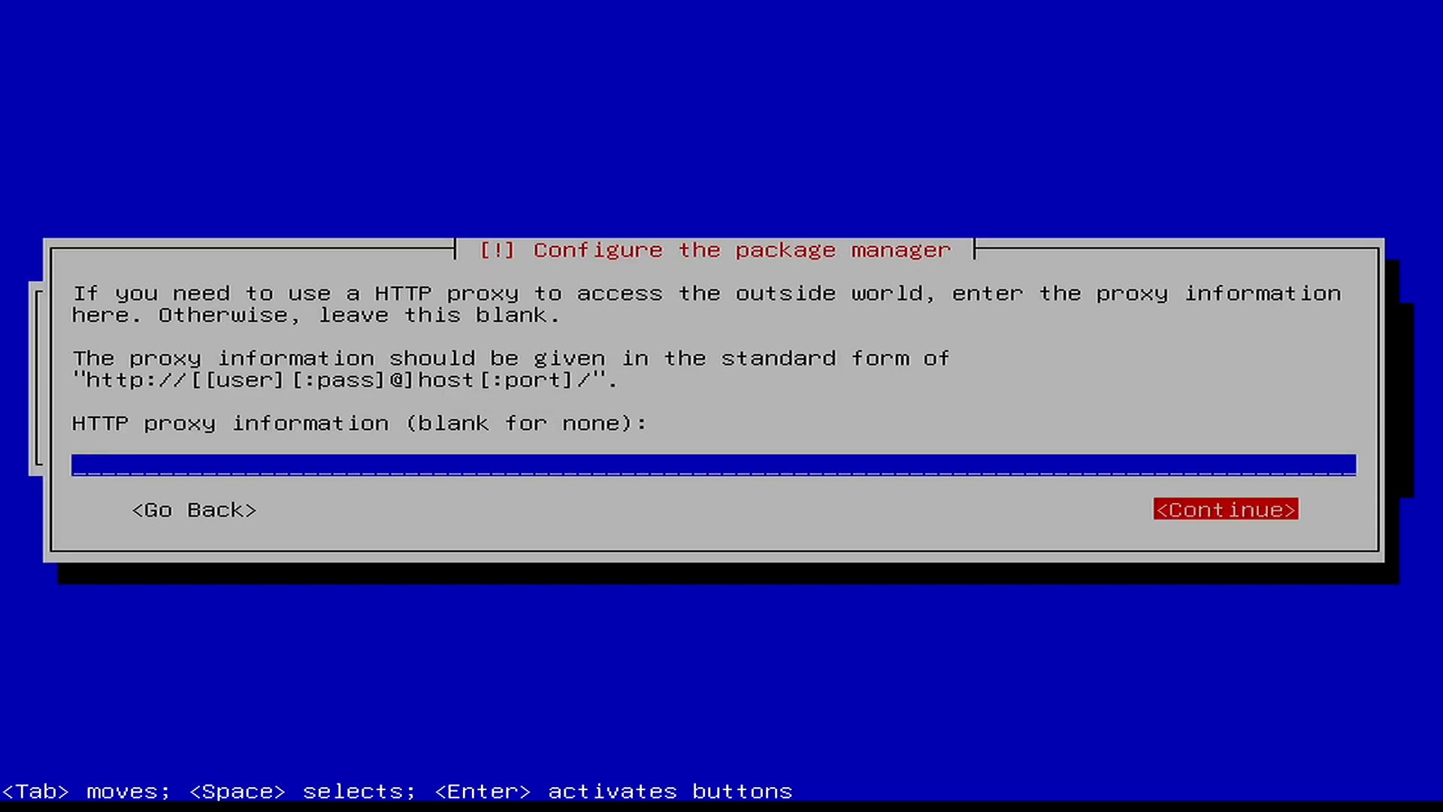
{"action": "key", "text": "Return"}
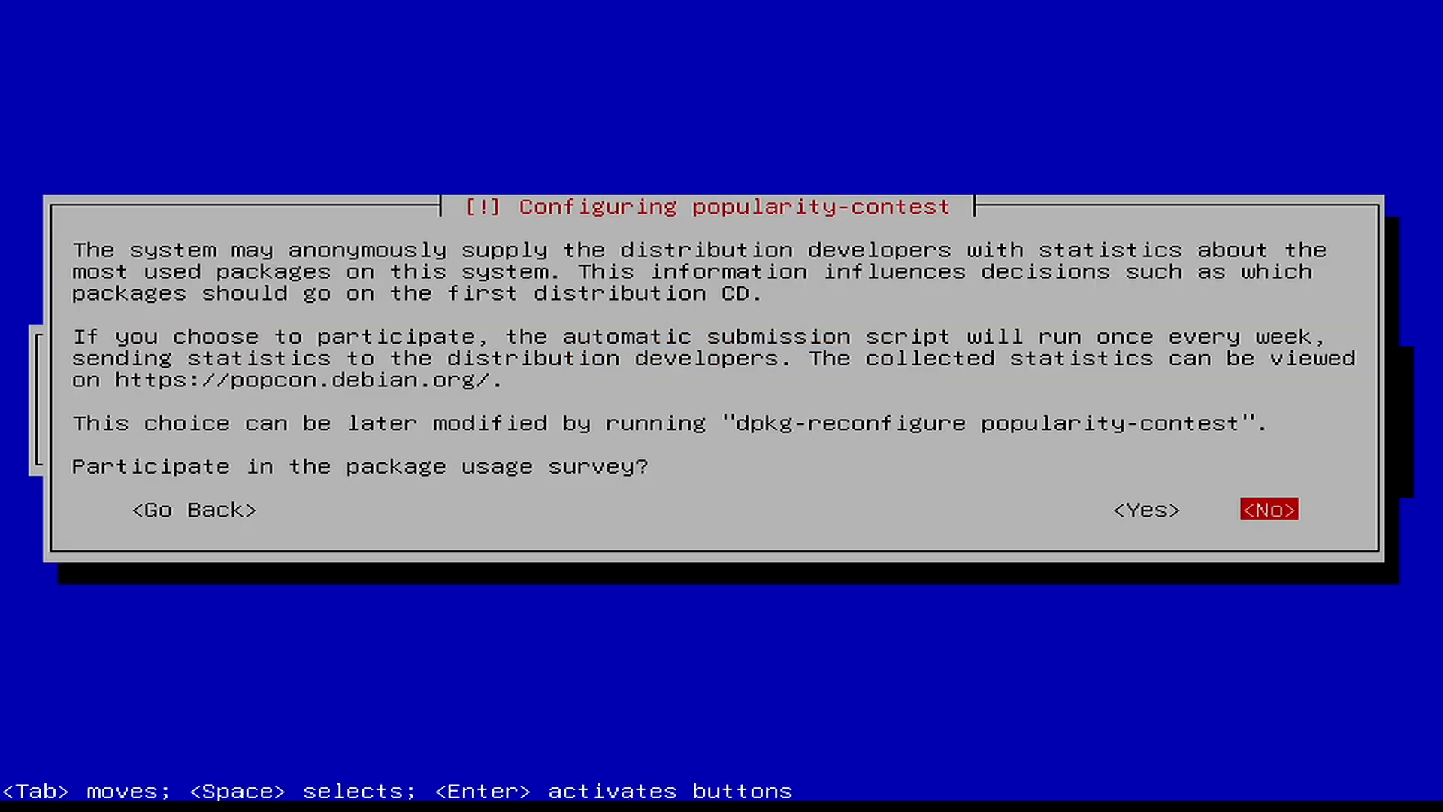
- Decline the popularity-contest package usage survey
{"action": "key", "text": "Left"}
{"action": "key", "text": "Right"}
{"action": "key", "text": "Return"}
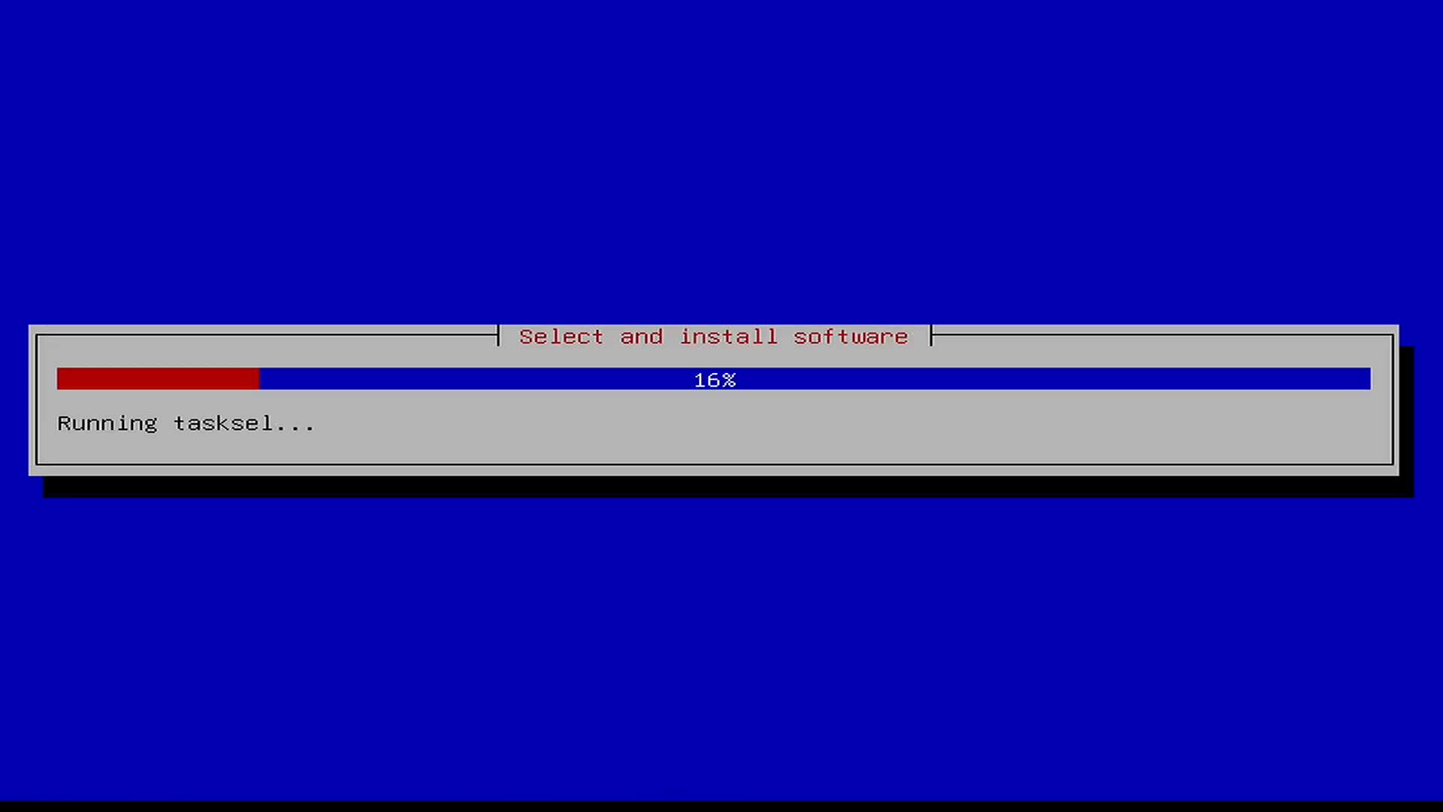
- Untick desktop environment and GNOME, tick SSH server, keeping standard system utilities, and install
{"action": "key", "text": "space"}
{"action": "key", "text": "Down"}
{"action": "key", "text": "space"}
{"action": "key", "text": "Down"}
{"action": "key", "text": "Down"}
{"action": "key", "text": "Down"}
{"action": "key", "text": "Down"}
{"action": "key", "text": "Down"}
{"action": "key", "text": "Down"}
{"action": "key", "text": "Down"}
{"action": "key", "text": "Down"}
{"action": "key", "text": "Down"}
{"action": "key", "text": "Down"}
{"action": "key", "text": "Up"}
{"action": "key", "text": "space"}
{"action": "key", "text": "Tab"}
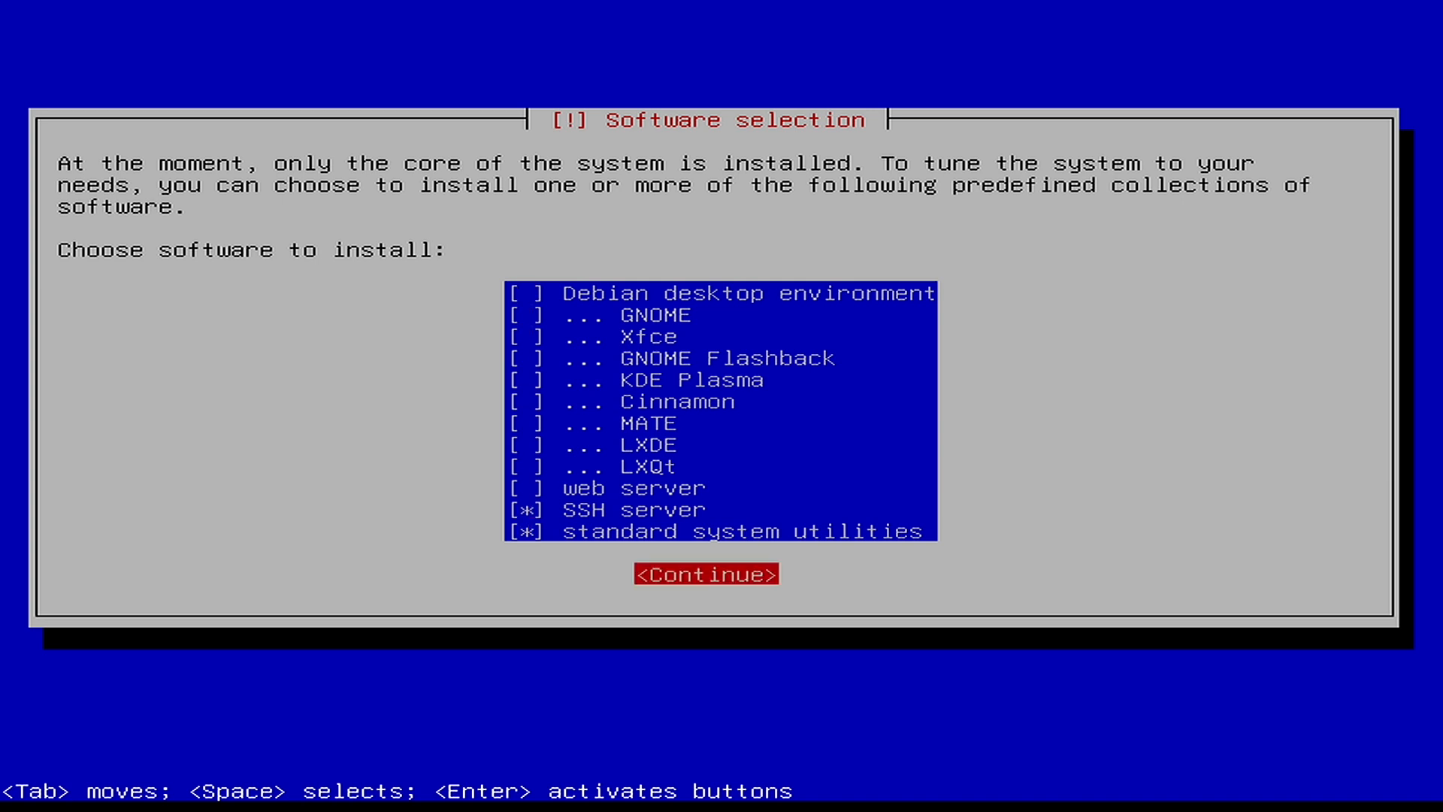
{"action": "key", "text": "Return"}
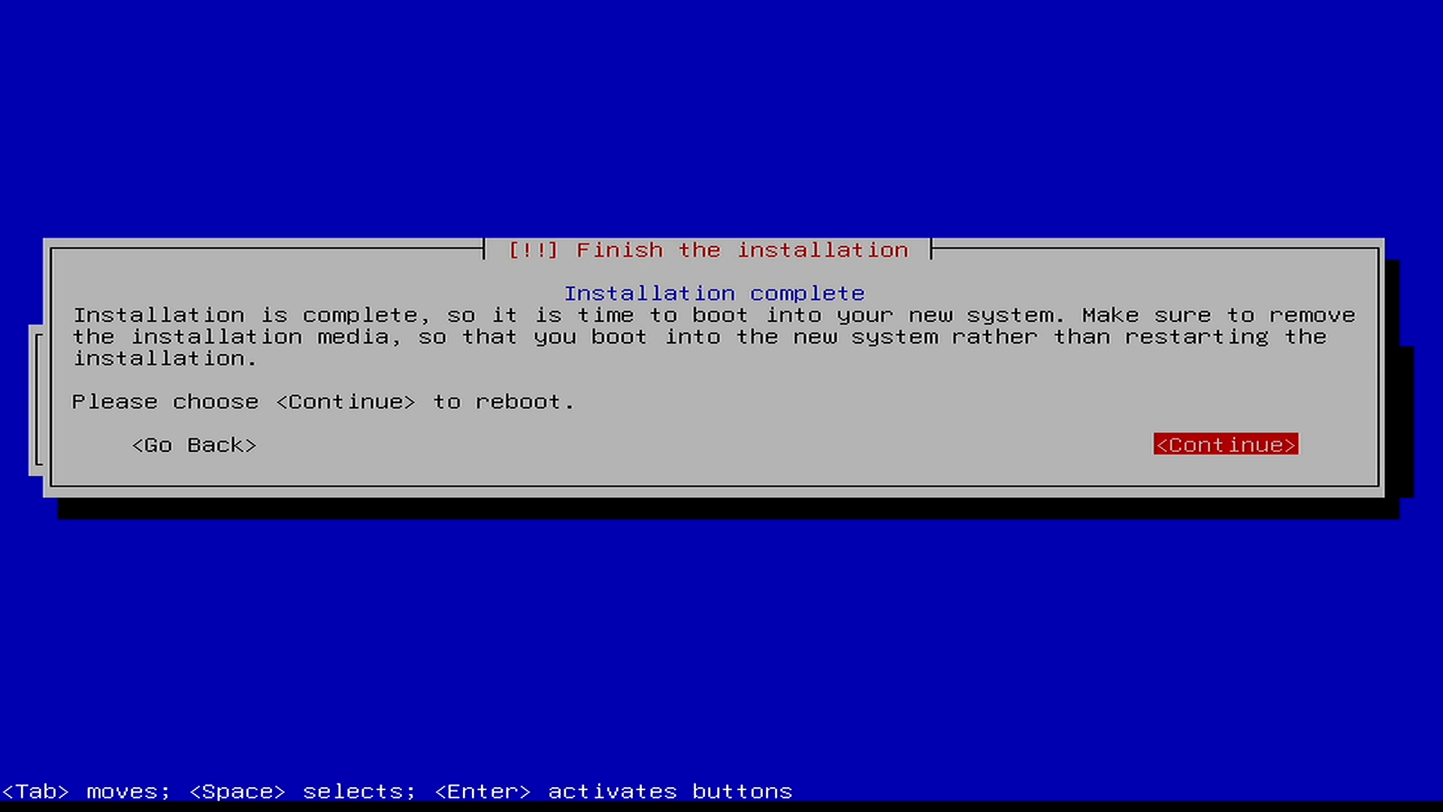
- Reboot into Debian GNU/Linux 12, log in on tty1 with the username, and run ip addr
{"action": "key", "text": "Return"}
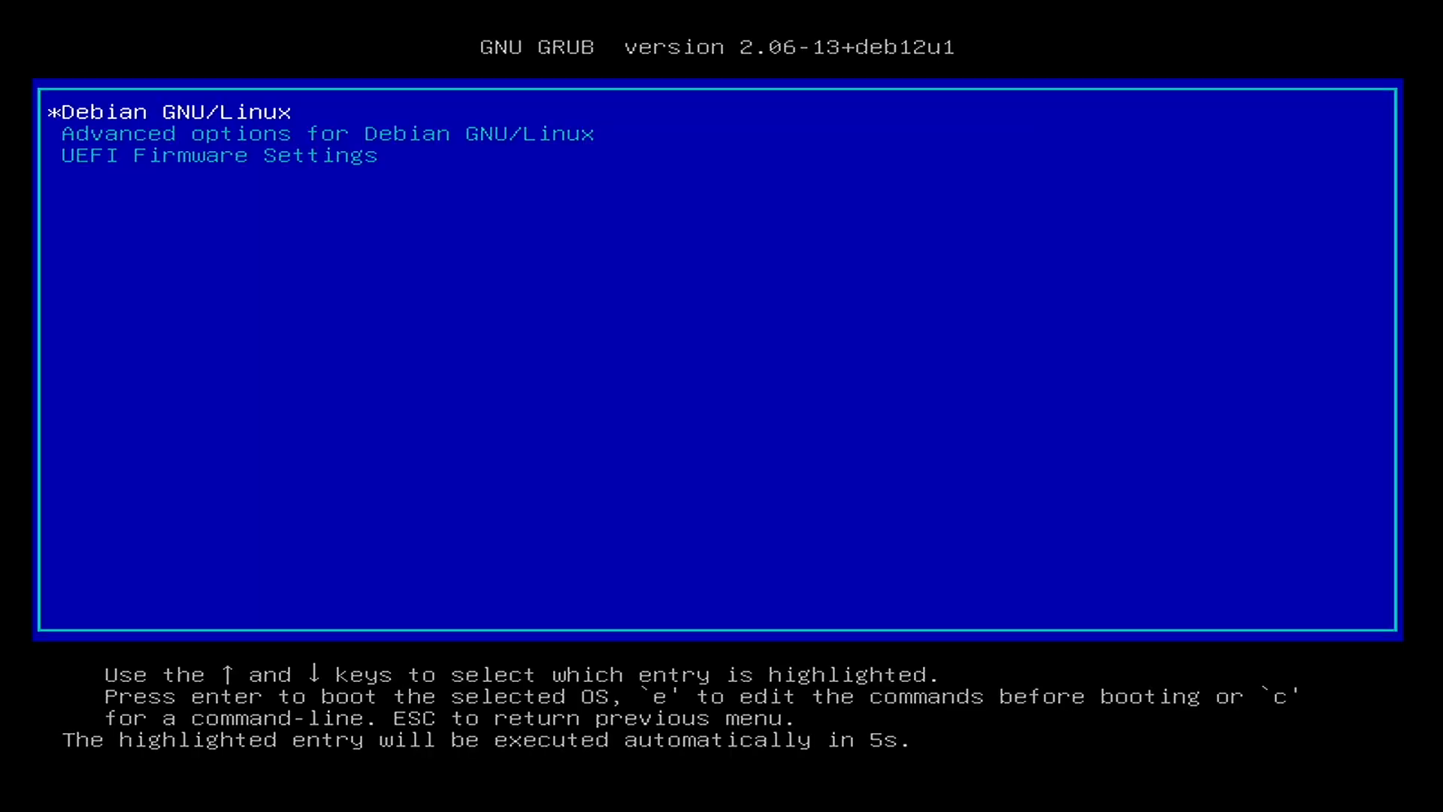
{"action": "key", "text": "Return"}
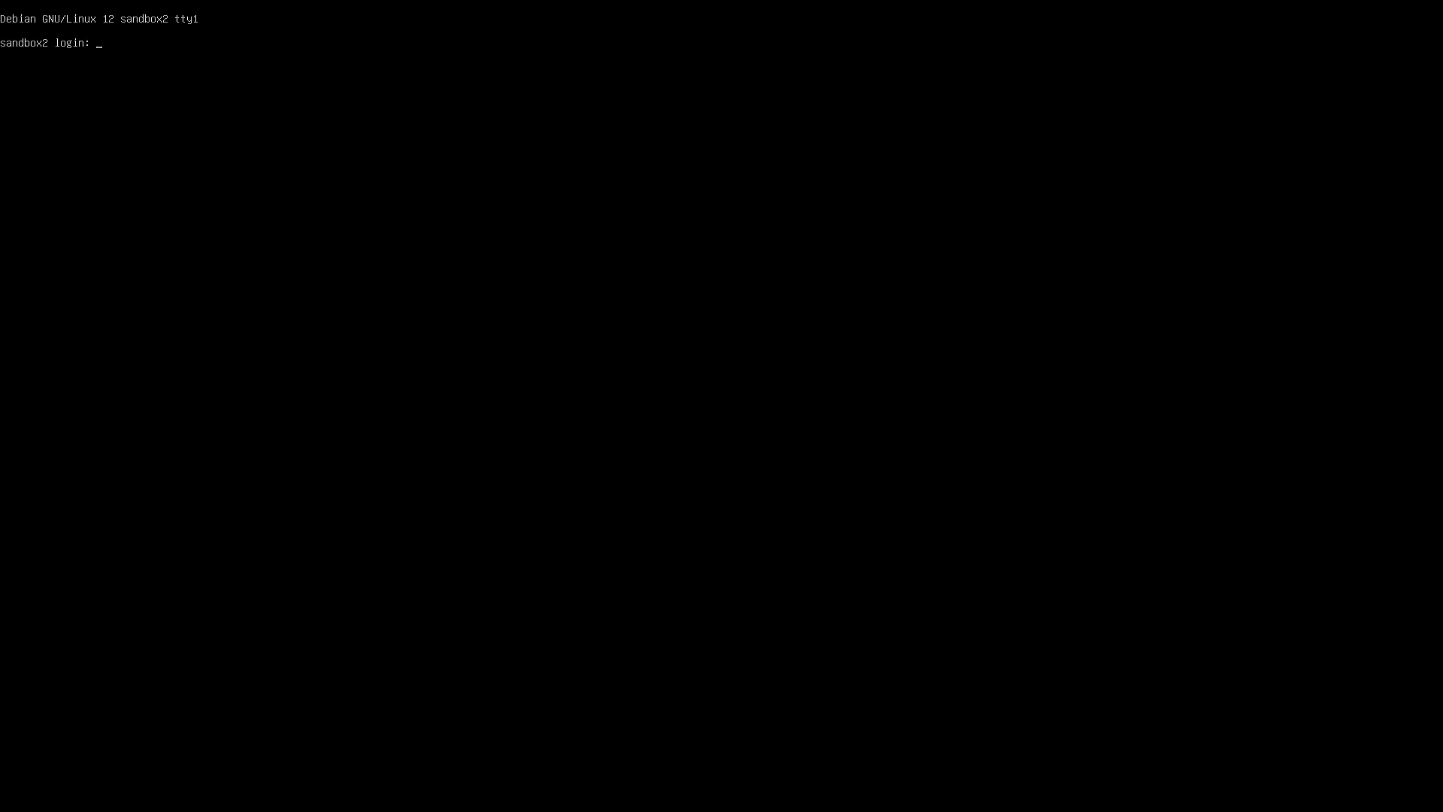
{"action": "type", "text": "uksoft"}
{"action": "key", "text": "Return"}
{"action": "key", "text": "Return"}
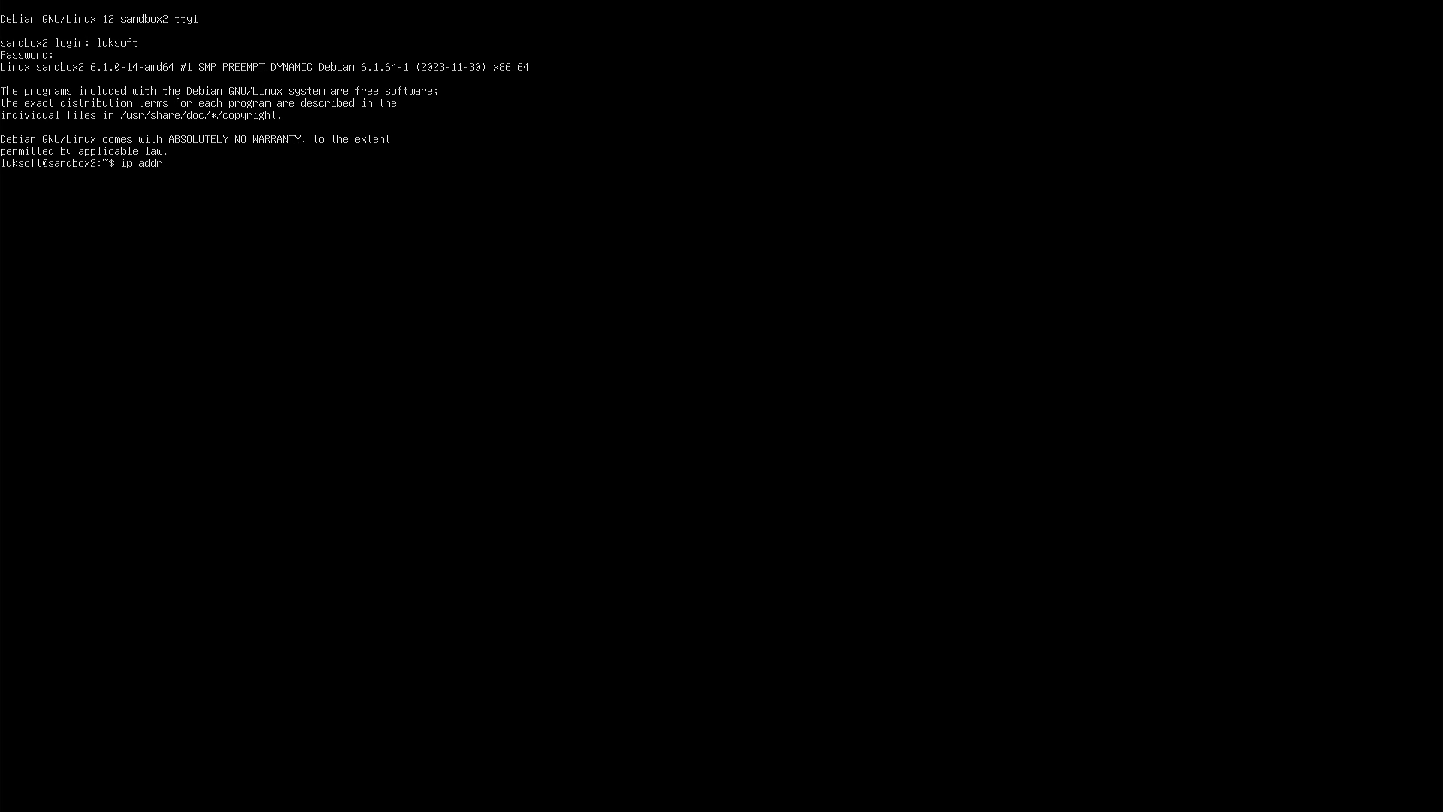
{"action": "key", "text": "Return"}
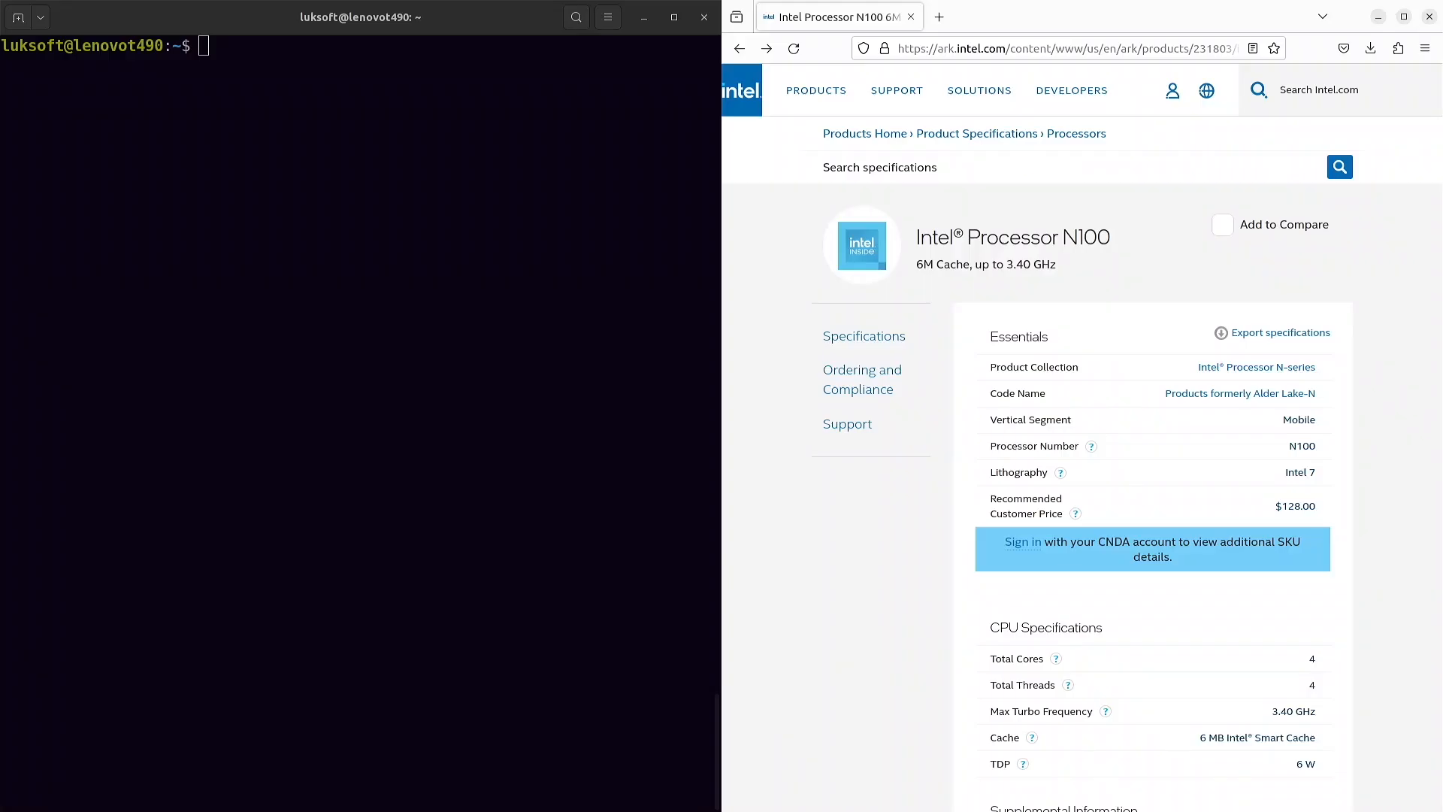
- SSH into 192.168.150.131, accept its host key, log in with the password, and clear the screen
{"action": "left_click", "coordinate": [455, 409]}
{"action": "type", "text": "ssh "}
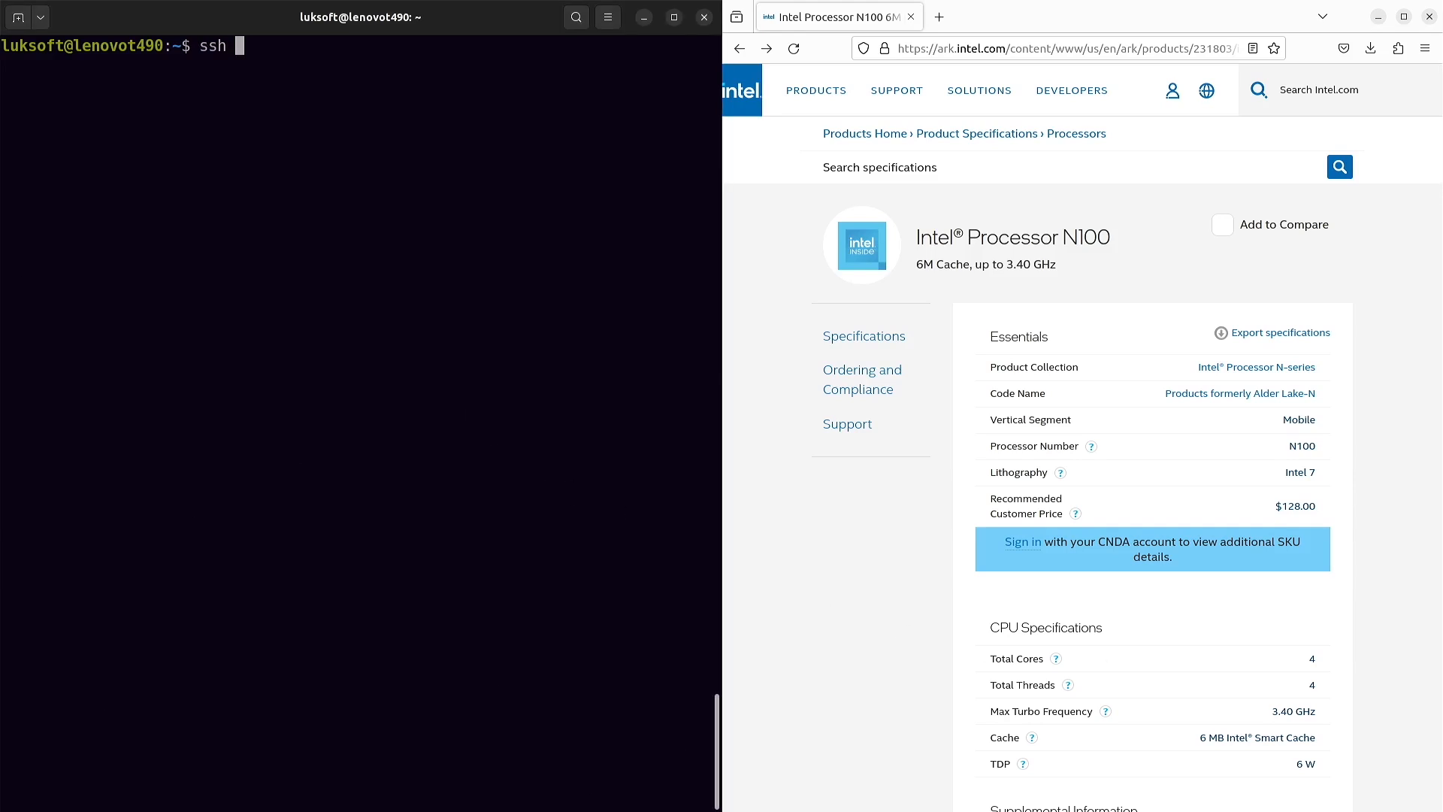
{"action": "type", "text": "192.168.150.131"}
{"action": "key", "text": "Return"}
{"action": "type", "text": "yes"}
{"action": "key", "text": "Return"}
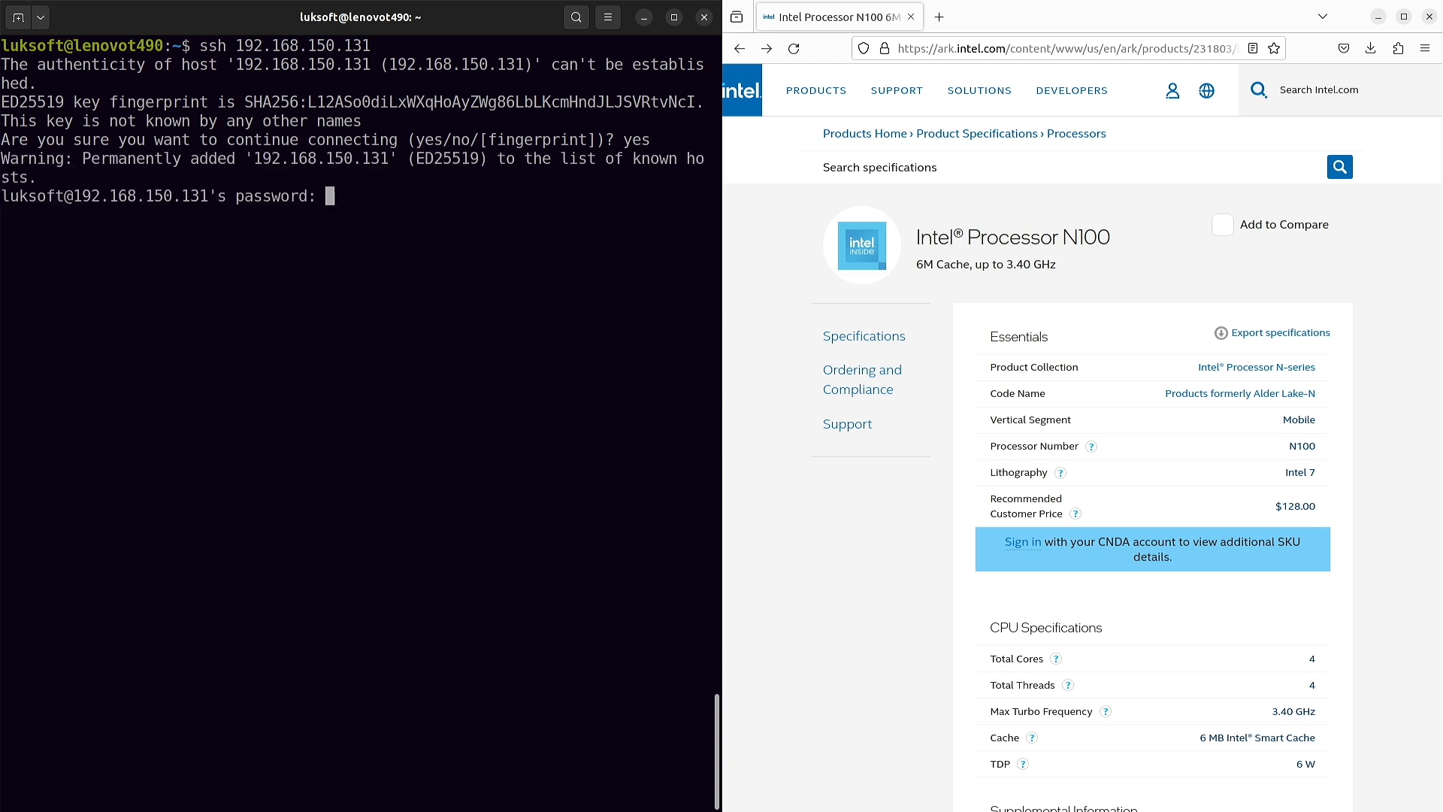
{"action": "key", "text": "Return"}
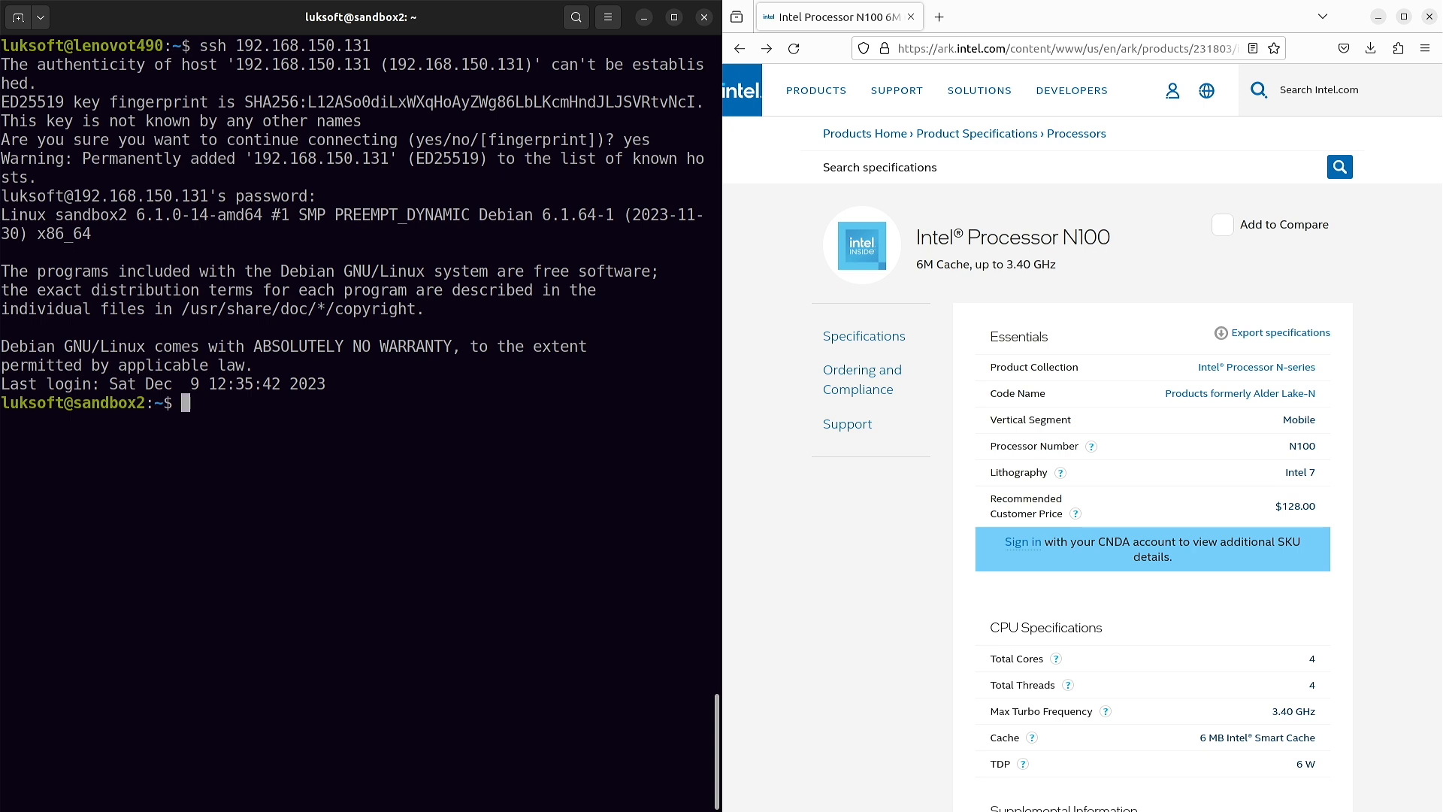
{"action": "key", "text": "ctrl+l"}
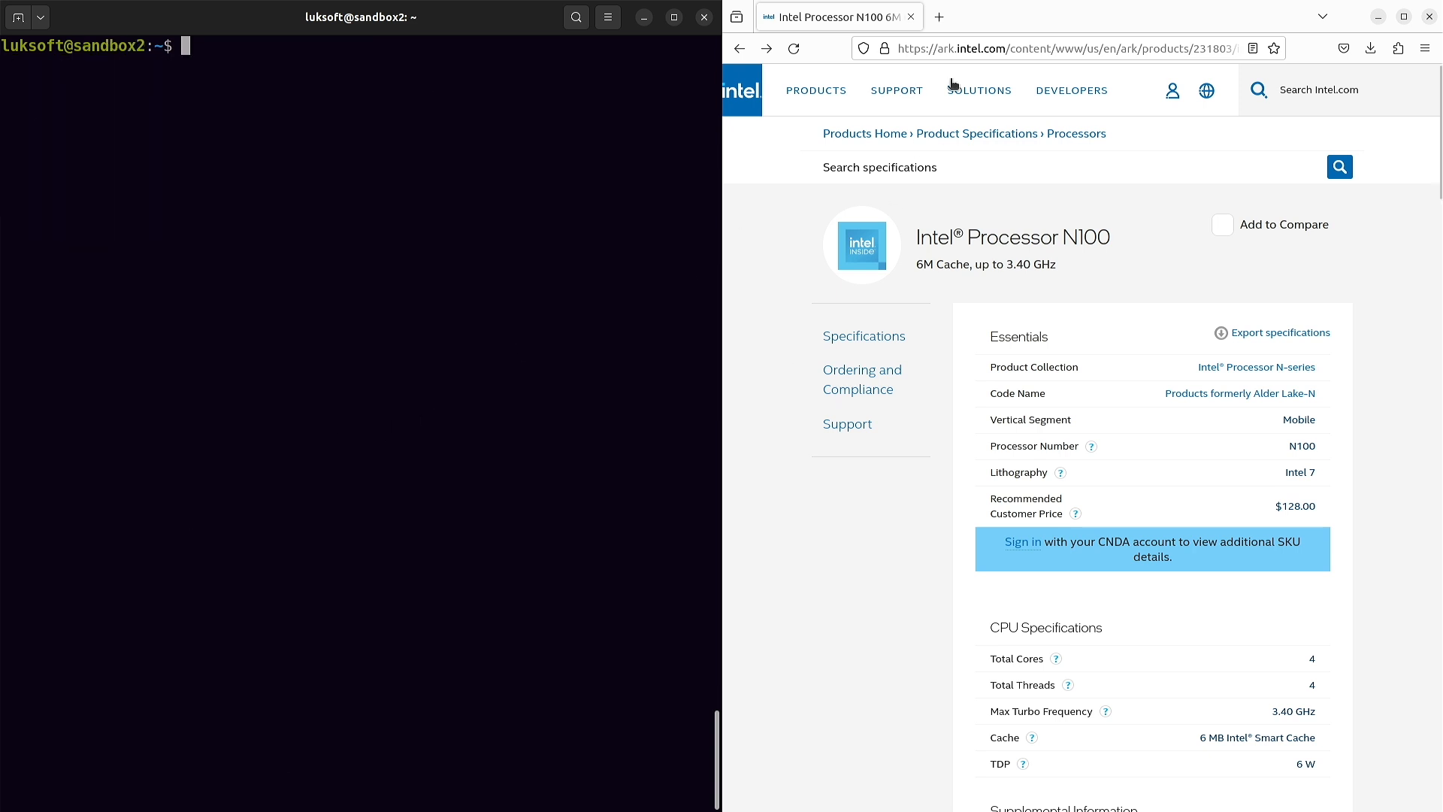
- Search 'docker install debian 12', open Docker's Debian install guide, and accept all cookies
{"action": "left_click", "coordinate": [977, 50]}
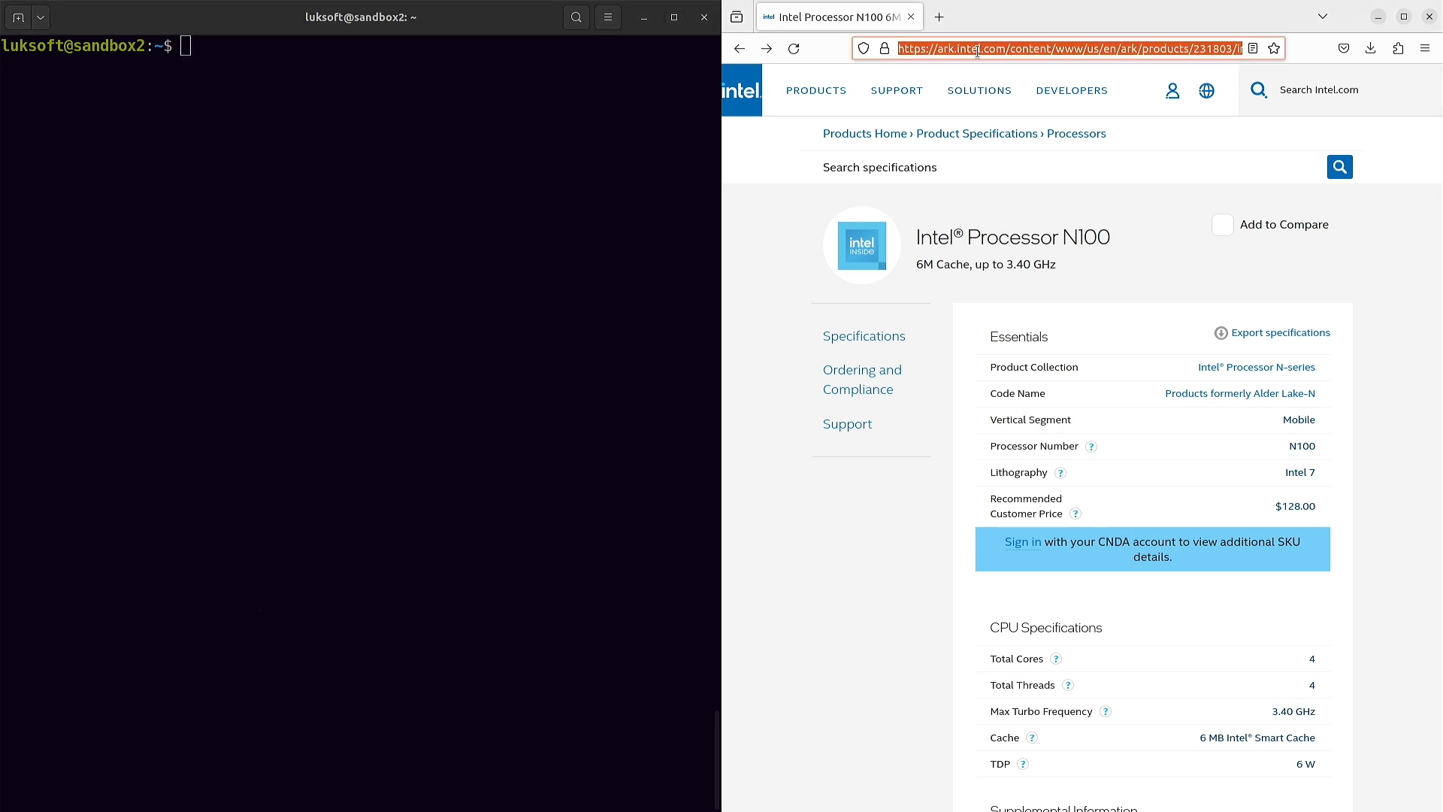
{"action": "type", "text": "docker in"}
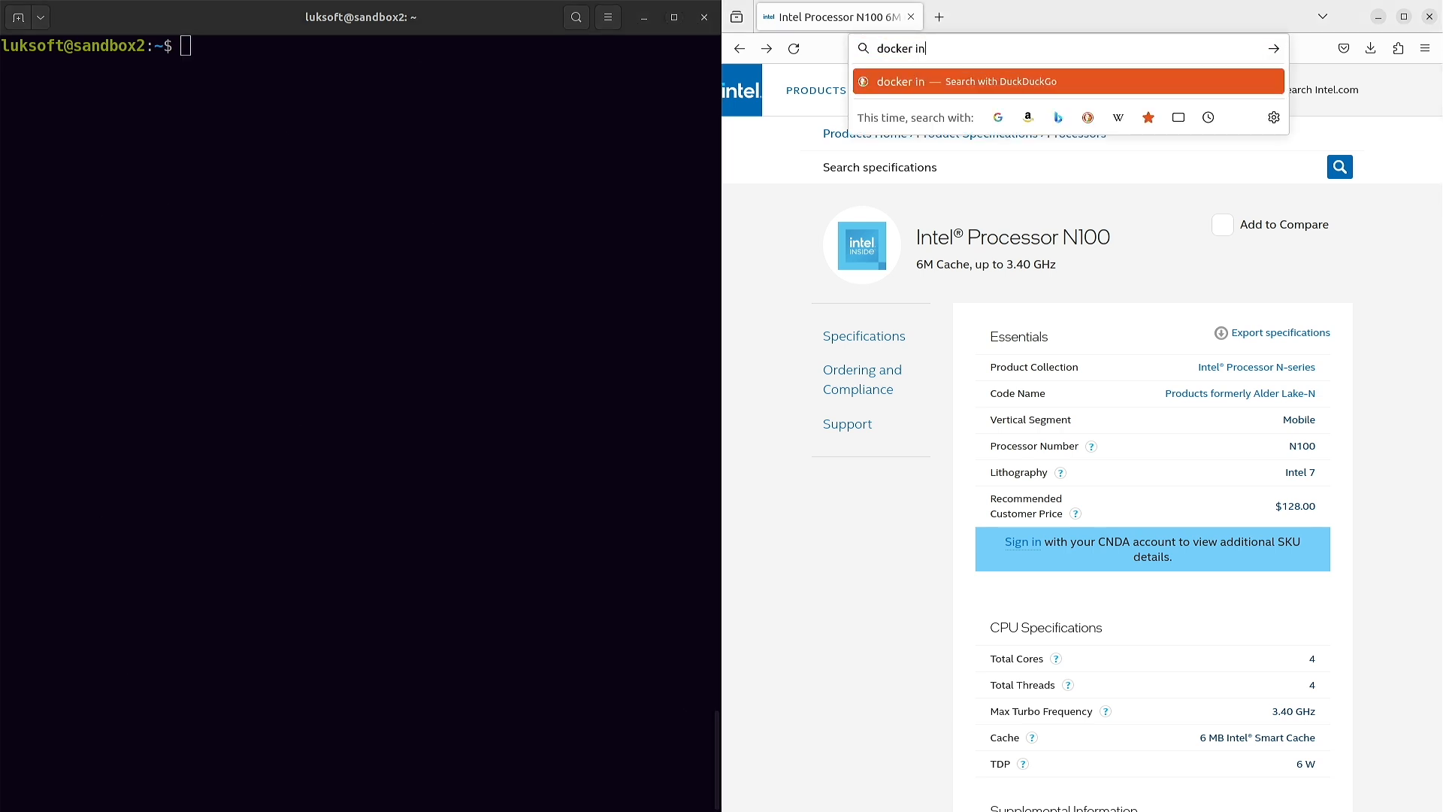
{"action": "type", "text": "stall debian 12"}
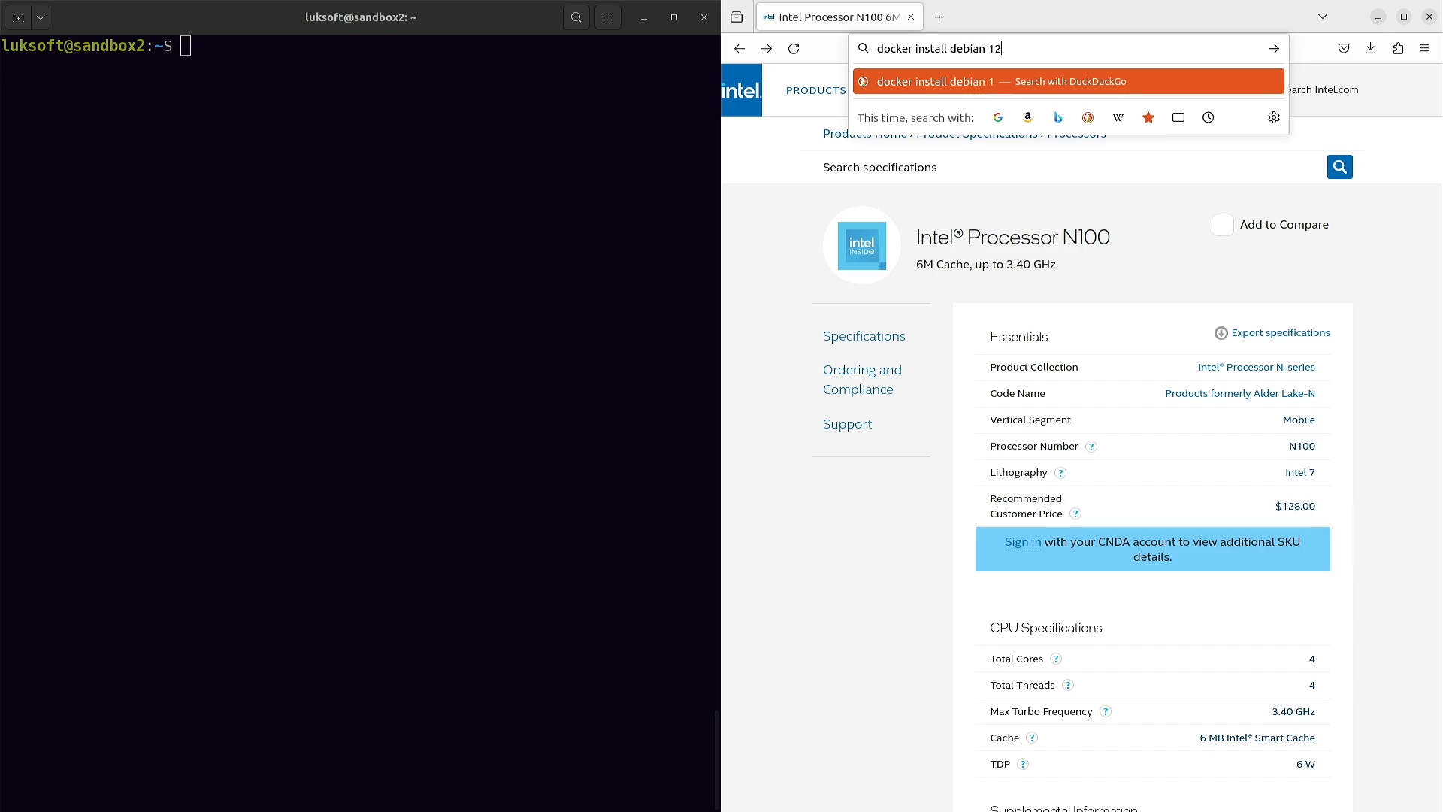
{"action": "key", "text": "Return"}
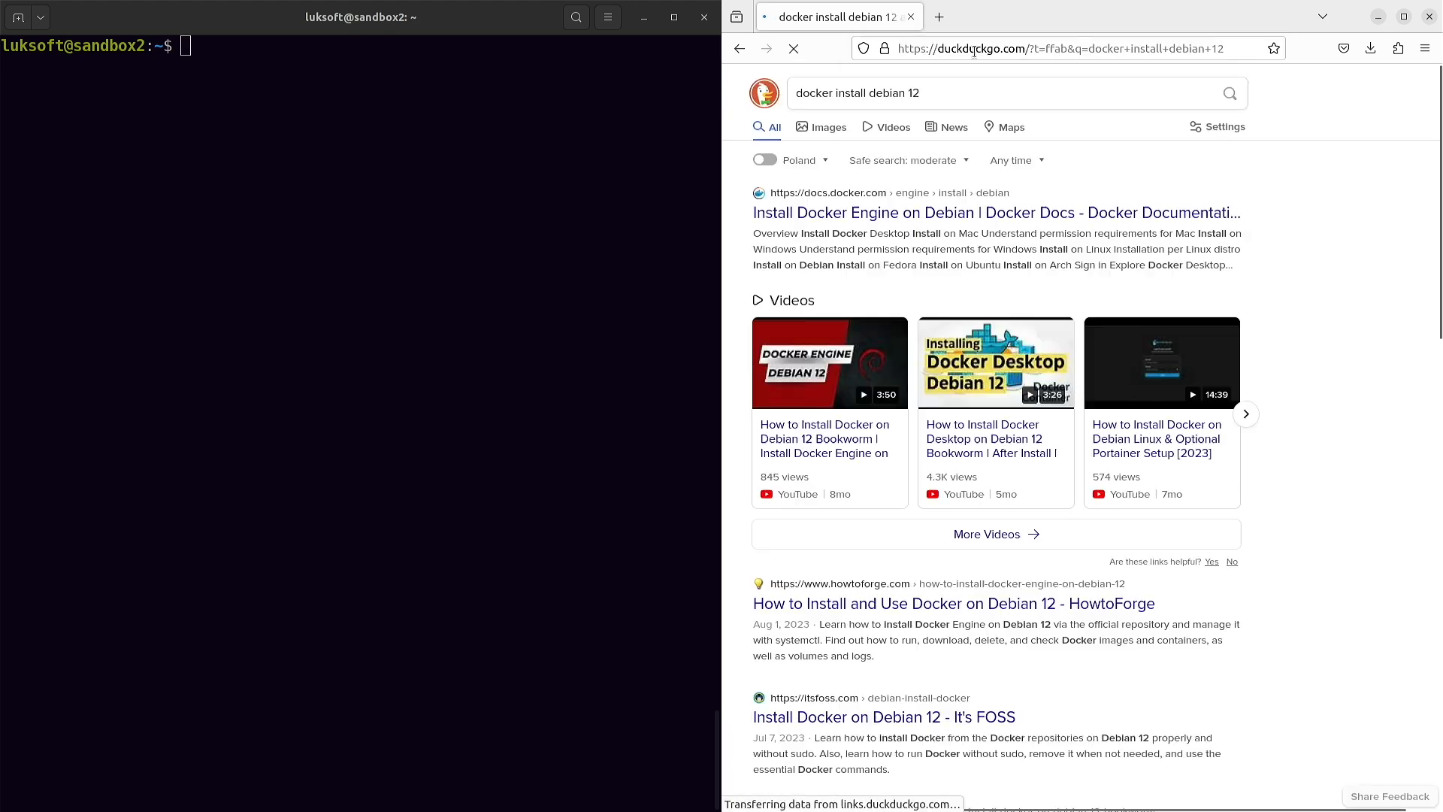
{"action": "left_click", "coordinate": [993, 213]}
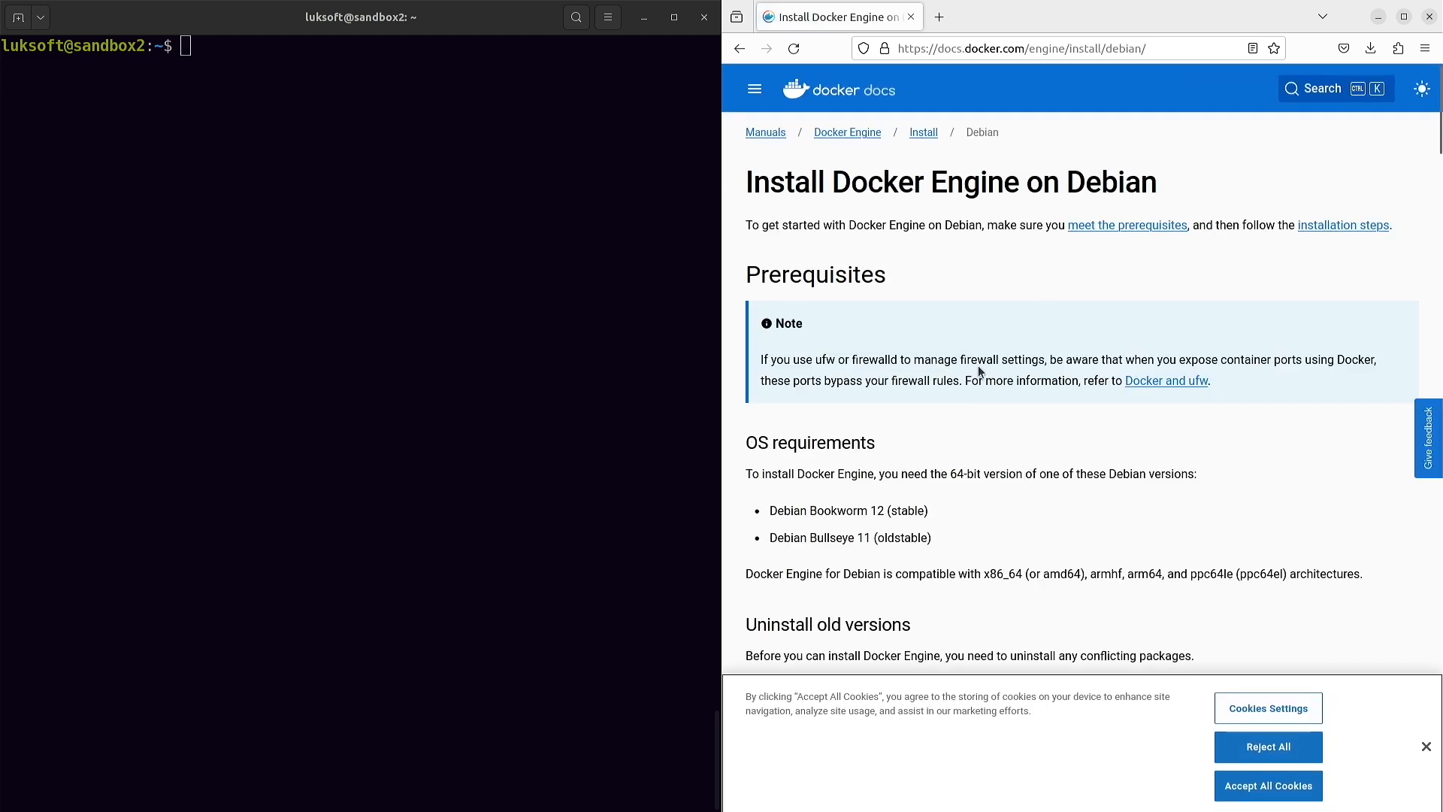
{"action": "left_click", "coordinate": [1286, 780]}
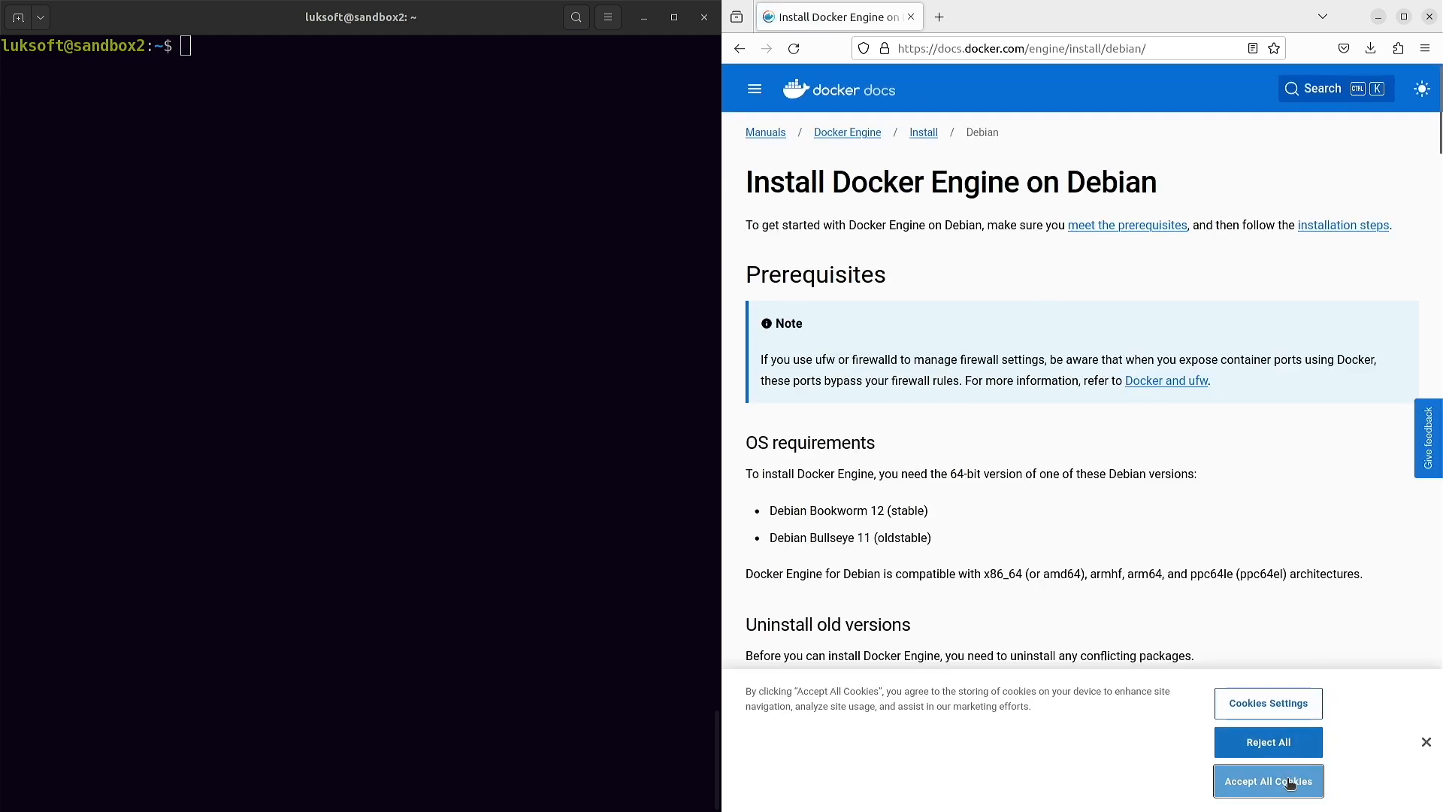
- Scroll to the convenience script section and select the curl command that downloads get-docker.sh
{"action": "scroll", "coordinate": [970, 418], "scroll_direction": "down", "scroll_amount": 10}
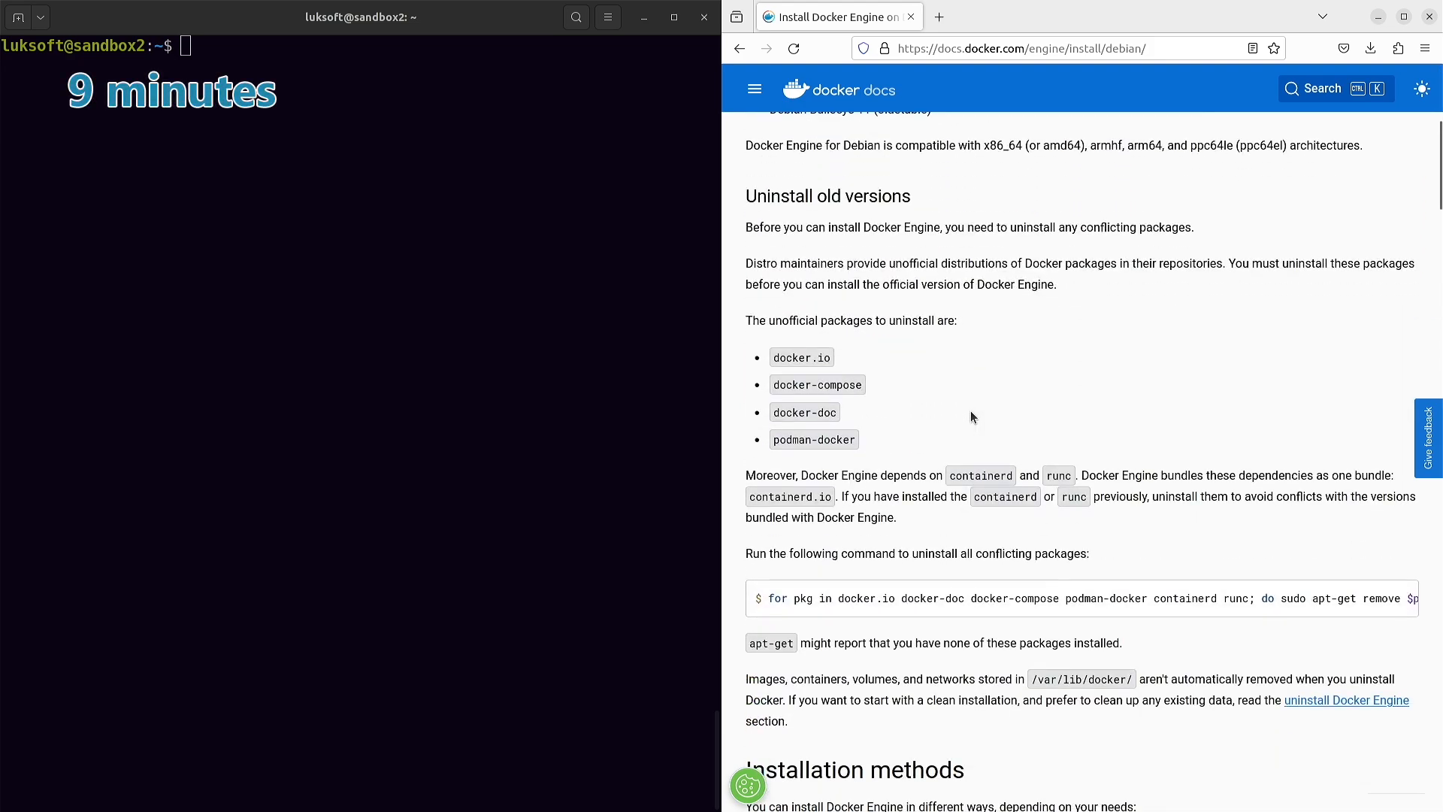
{"action": "scroll", "coordinate": [971, 413], "scroll_direction": "down", "scroll_amount": 20}
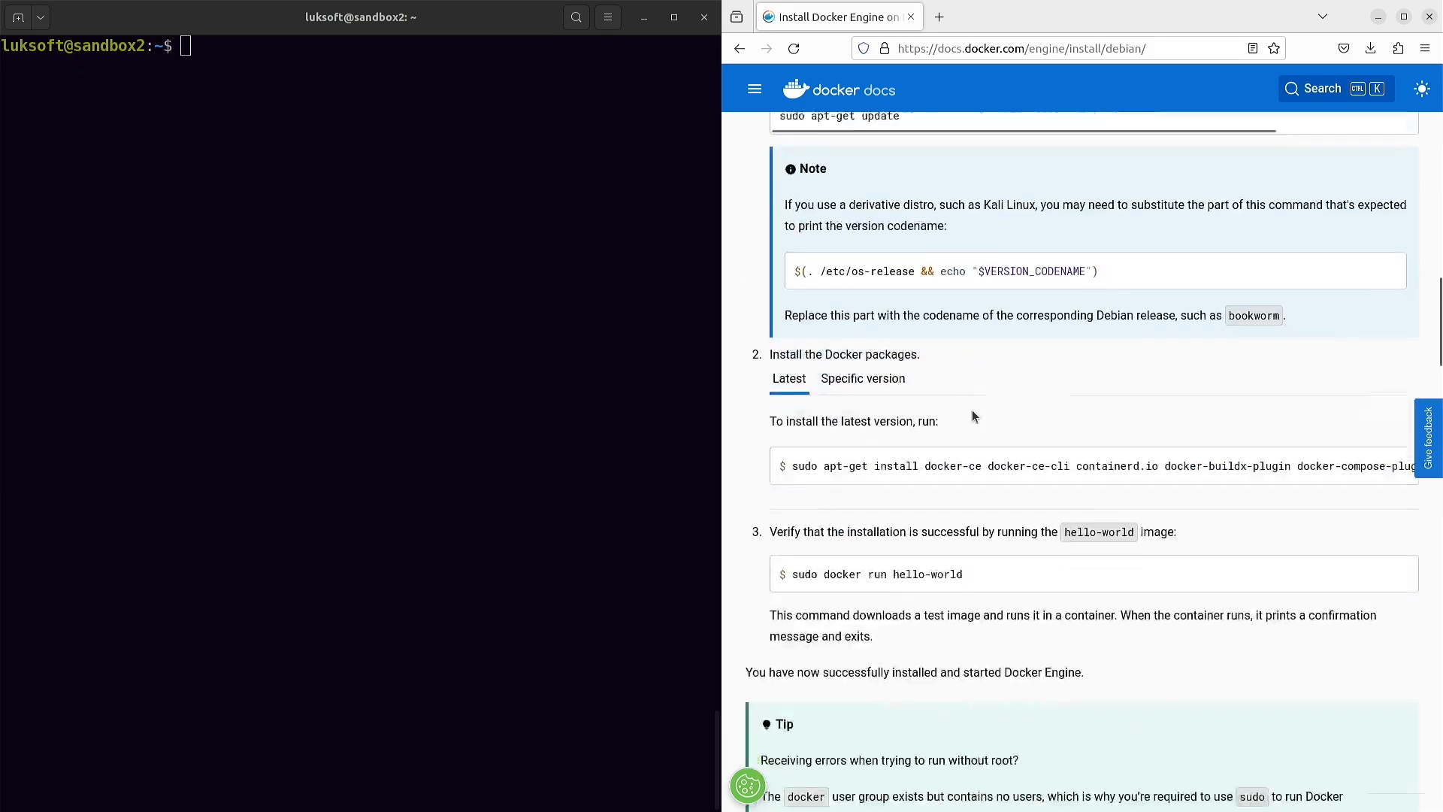
{"action": "scroll", "coordinate": [972, 416], "scroll_direction": "down", "scroll_amount": 15}
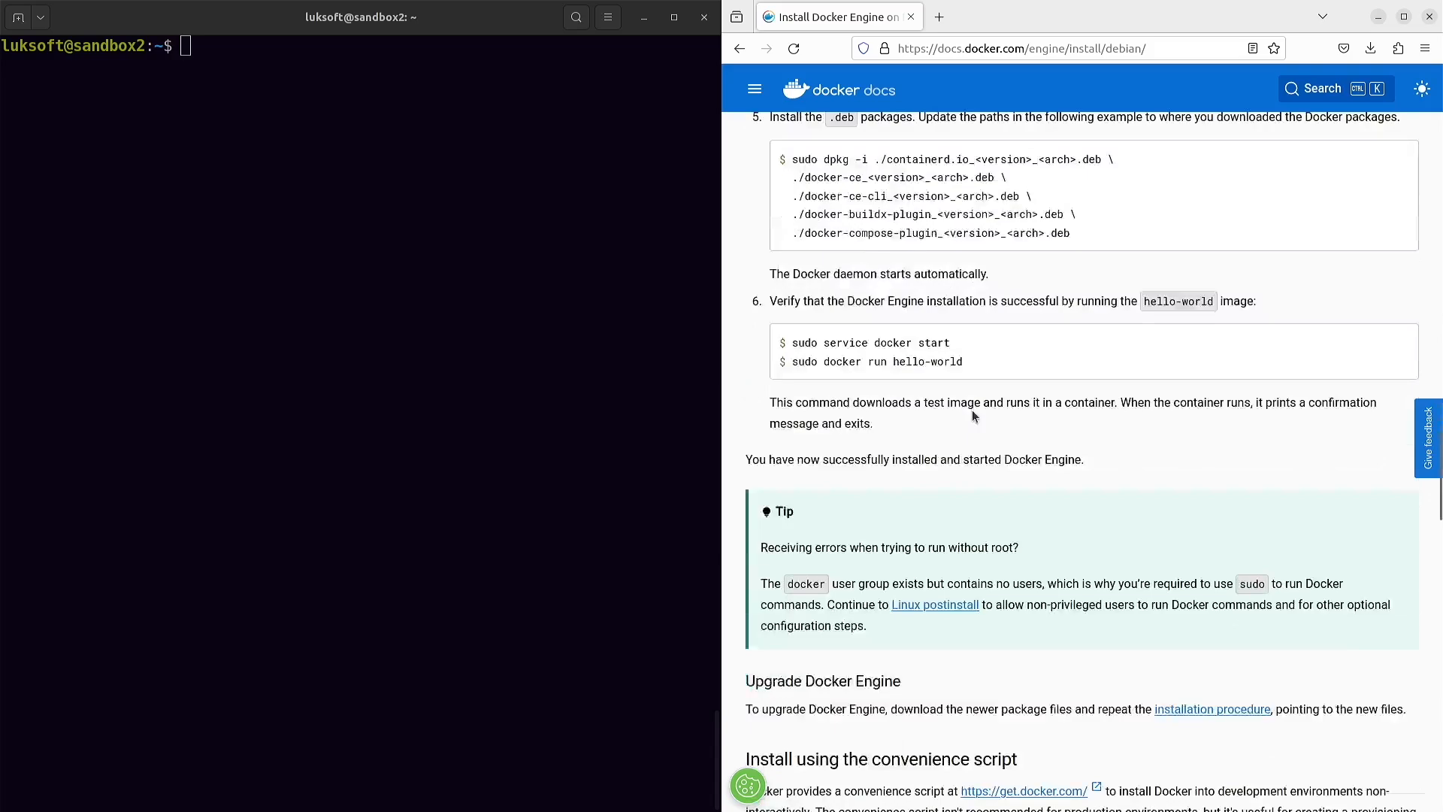
{"action": "scroll", "coordinate": [972, 410], "scroll_direction": "down", "scroll_amount": 7}
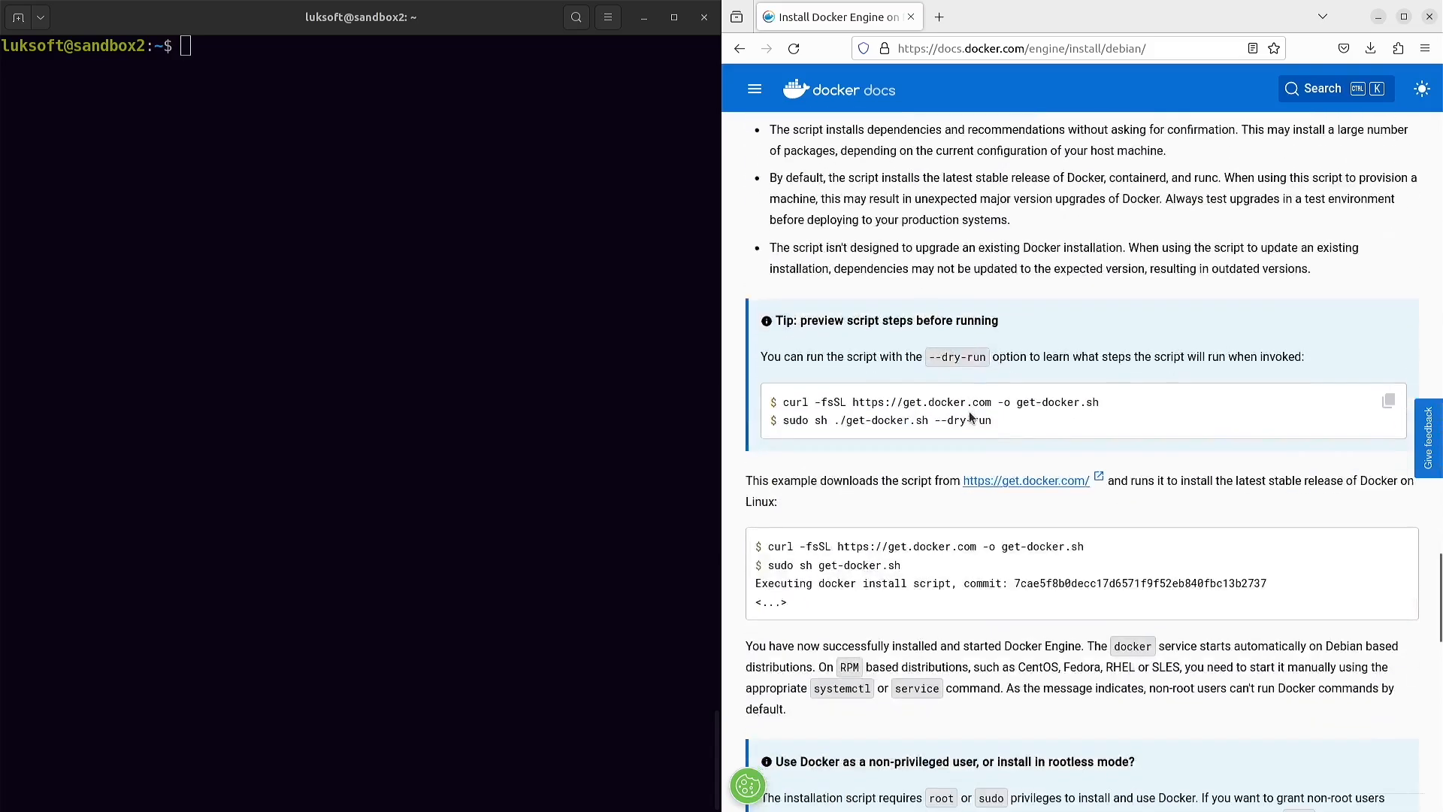
{"action": "left_click_drag", "start_coordinate": [1125, 407], "coordinate": [785, 404]}
{"action": "key", "text": "ctrl+c"}
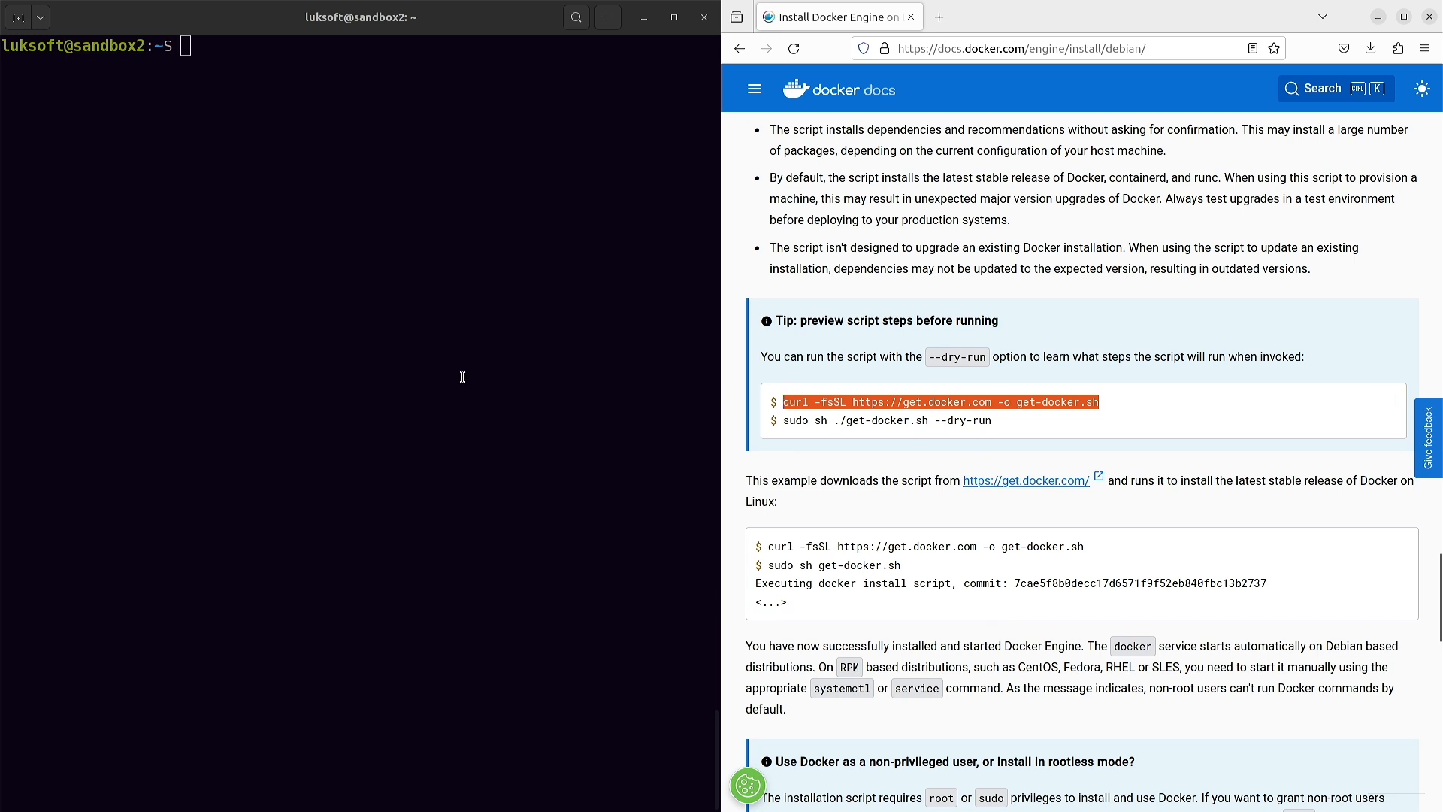
- Switch to root with su and try the pasted curl download command
{"action": "left_click", "coordinate": [216, 361]}
{"action": "type", "text": "su"}
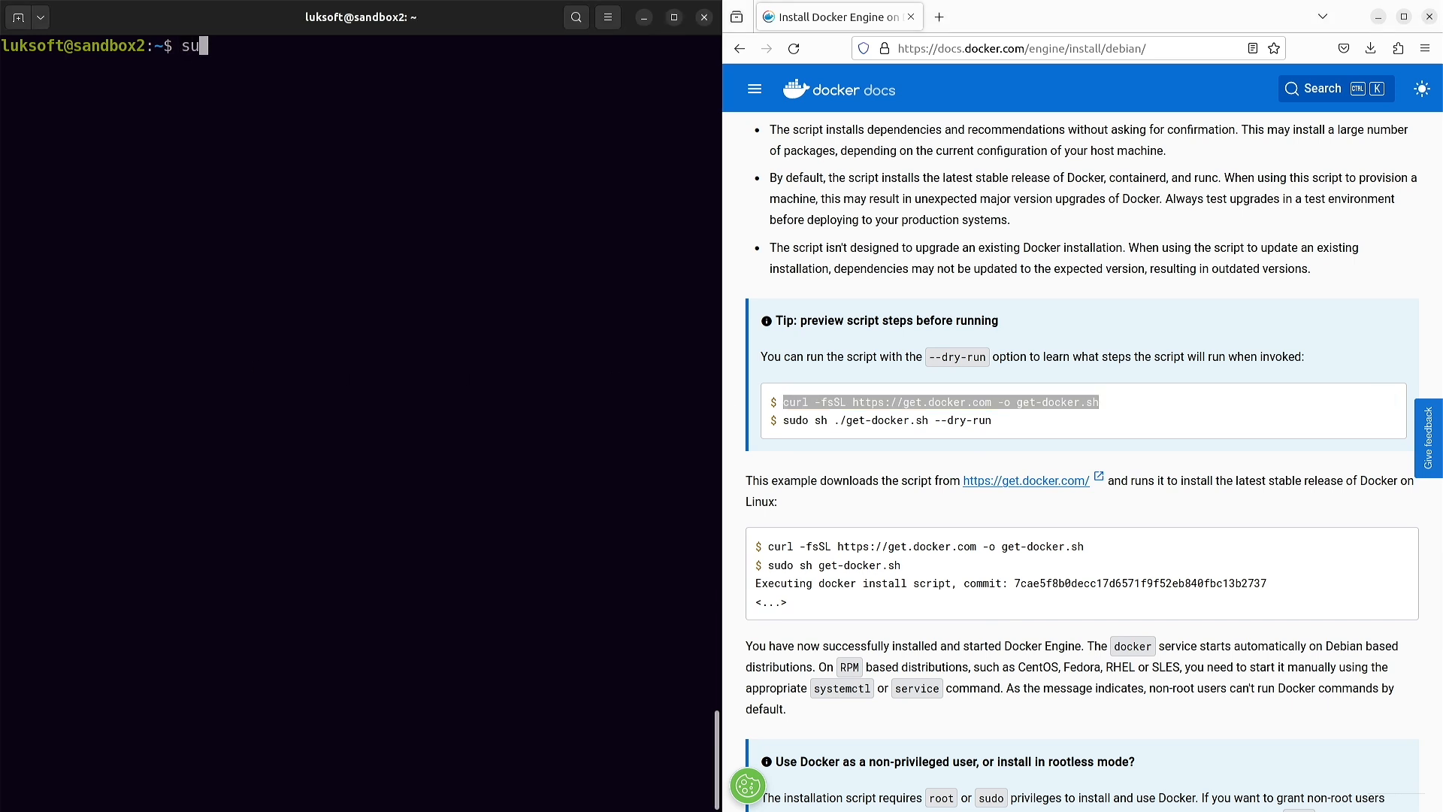
{"action": "key", "text": "Return"}
{"action": "key", "text": "Return"}
{"action": "key", "text": "ctrl+shift+v"}
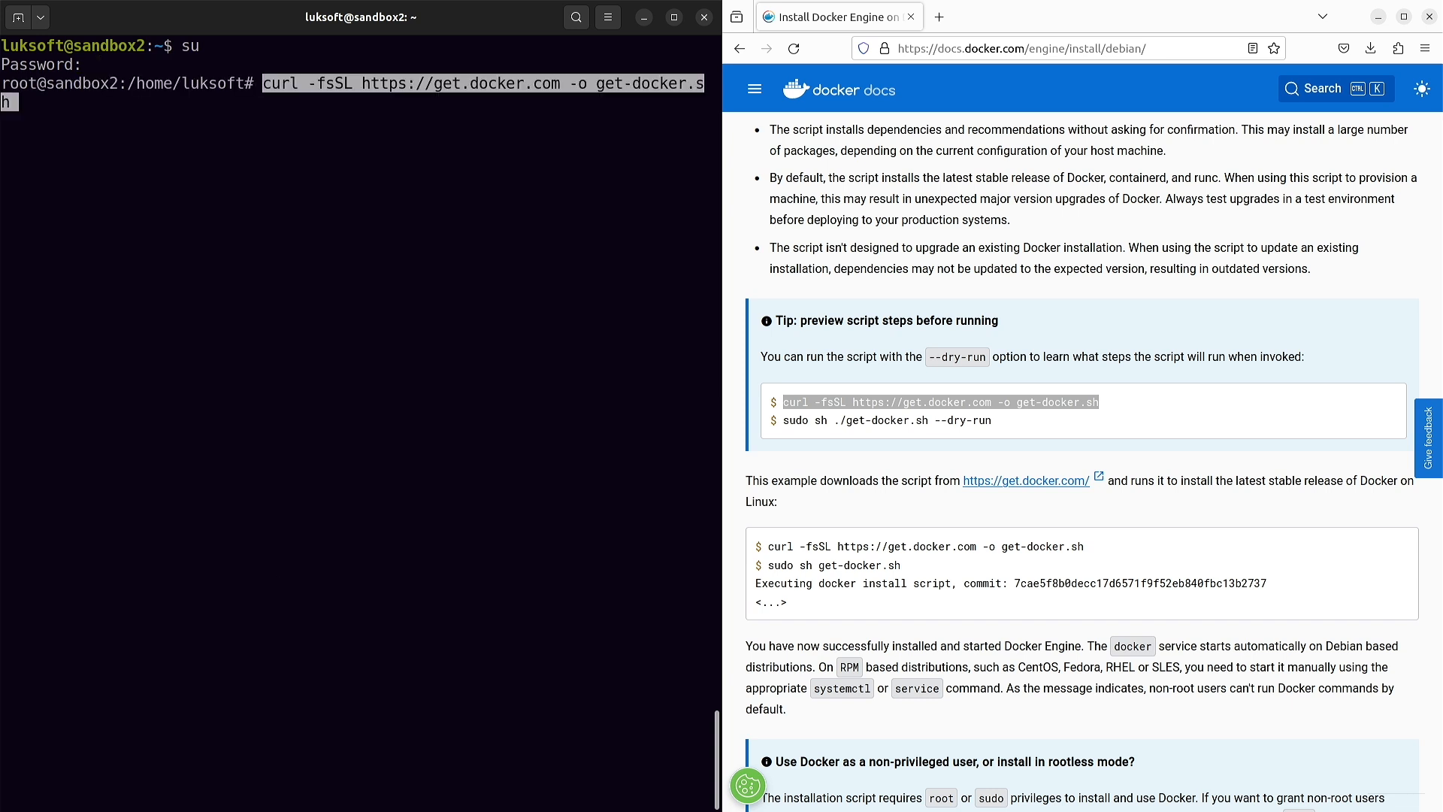
{"action": "key", "text": "Return"}
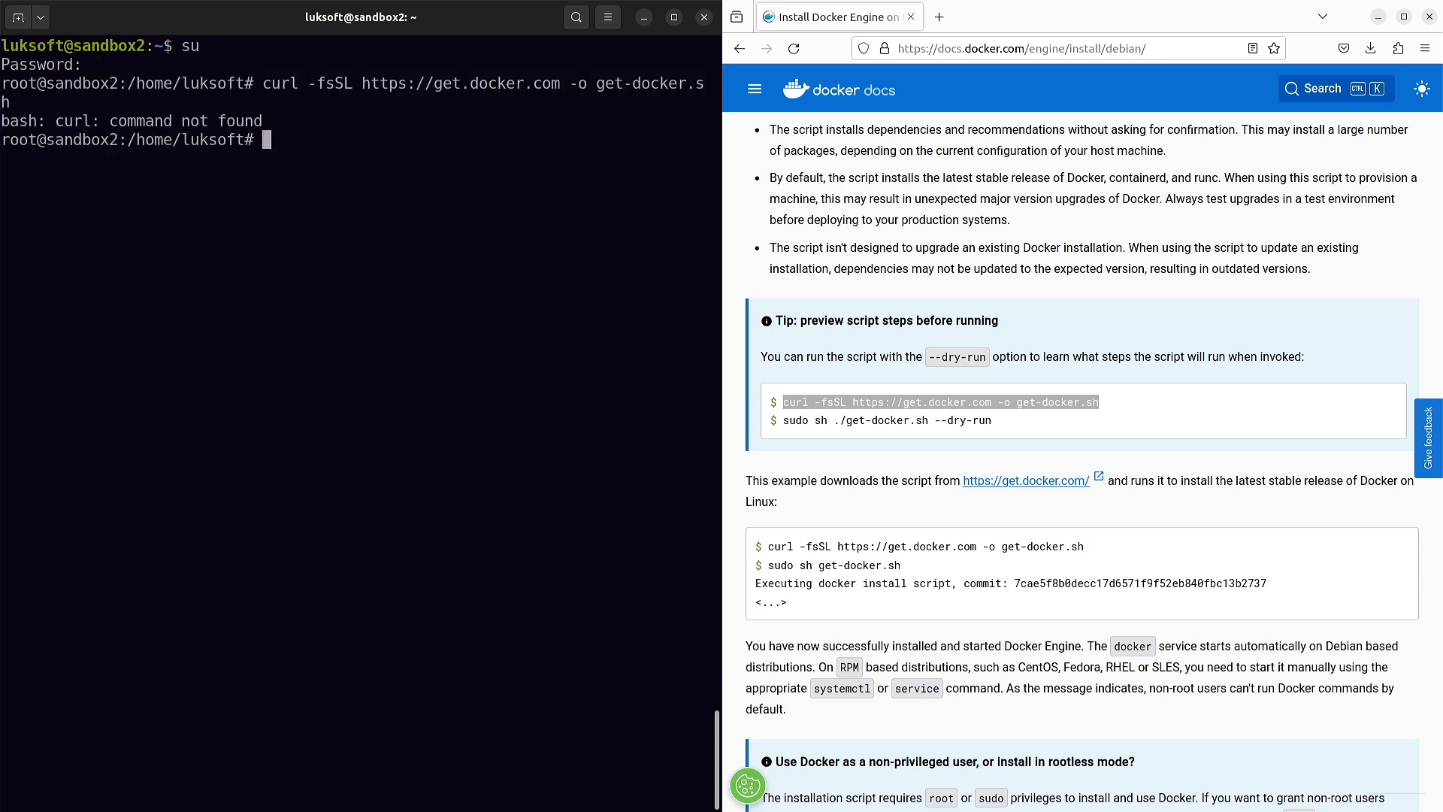
- Install curl with apt install curl, then download get-docker.sh with the pasted curl command
{"action": "type", "text": "apt install curl"}
{"action": "key", "text": "Return"}
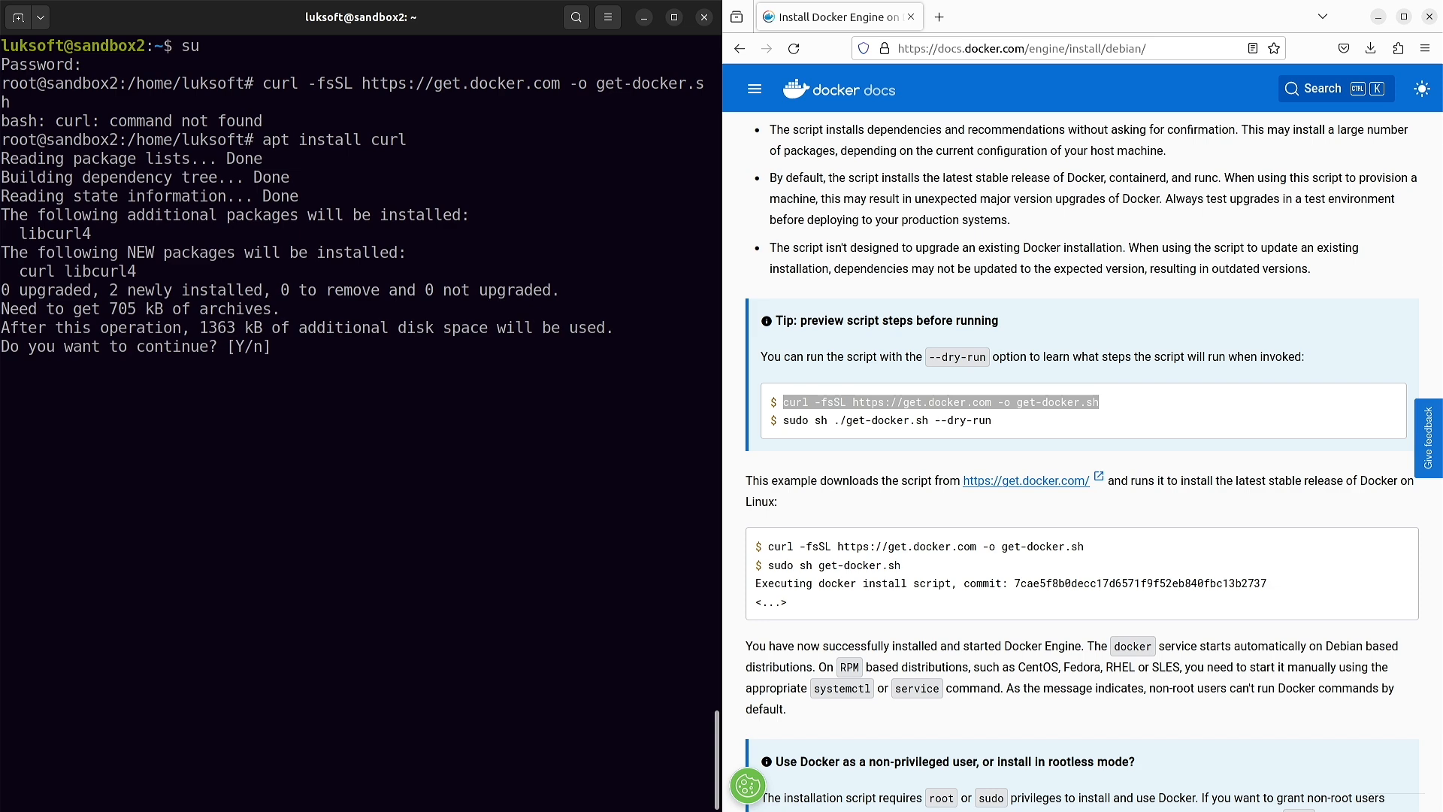
{"action": "type", "text": "y"}
{"action": "key", "text": "Return"}
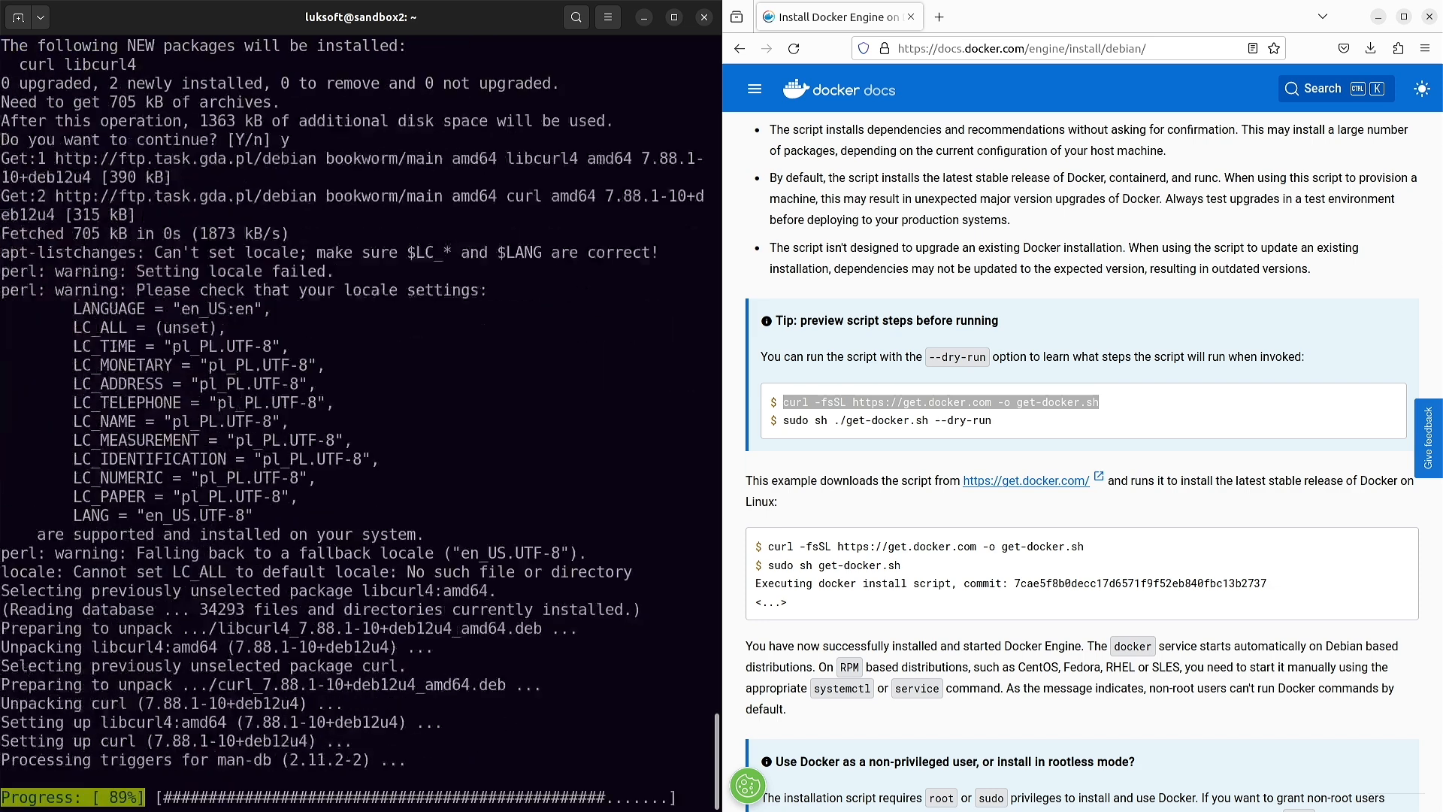
{"action": "key", "text": "ctrl+l"}
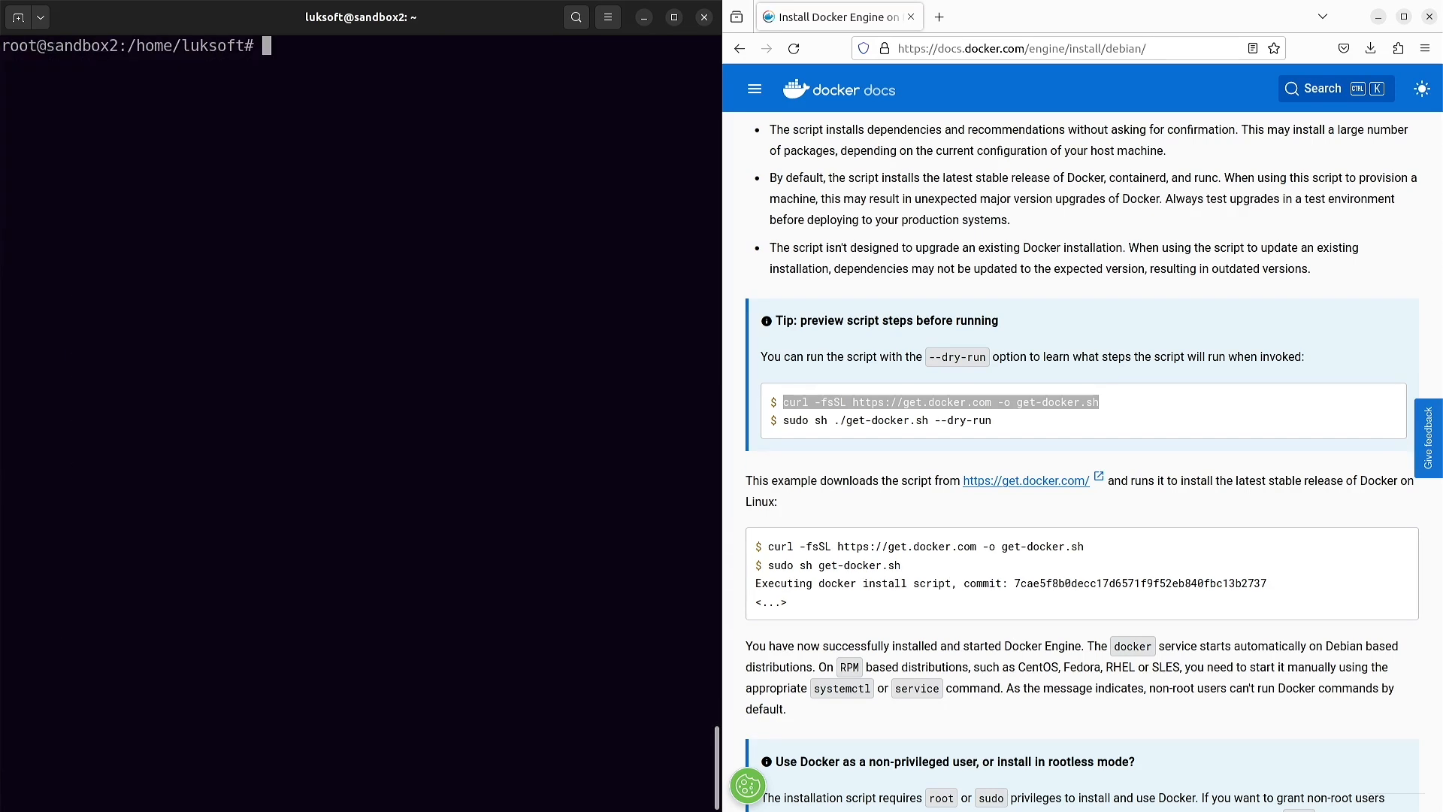
{"action": "key", "text": "ctrl+shift+v"}
{"action": "key", "text": "Return"}
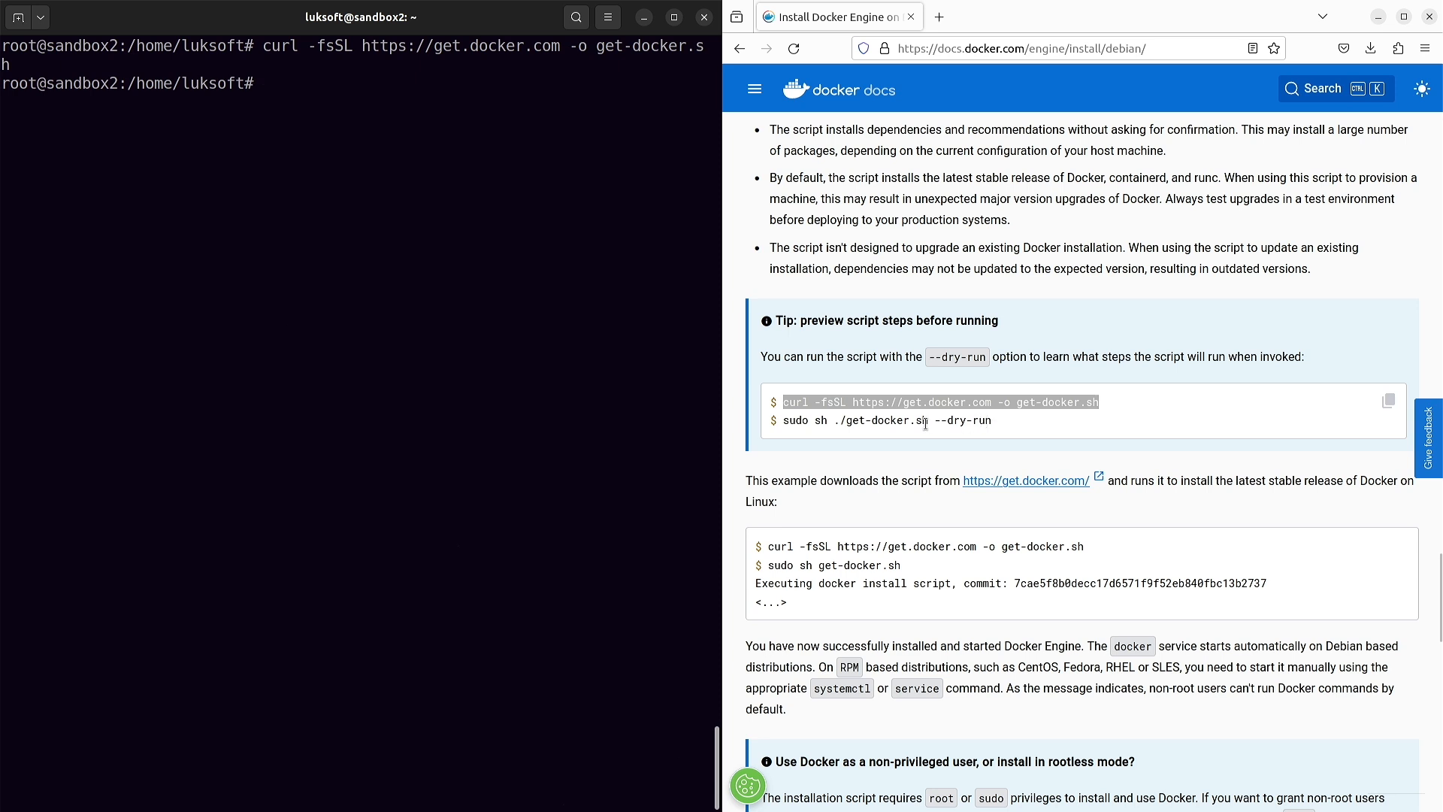
- Run sh ./get-docker.sh --dry-run, then rerun it without --dry-run to install Docker
{"action": "left_click_drag", "start_coordinate": [1005, 427], "coordinate": [817, 423]}
{"action": "key", "text": "ctrl+c"}
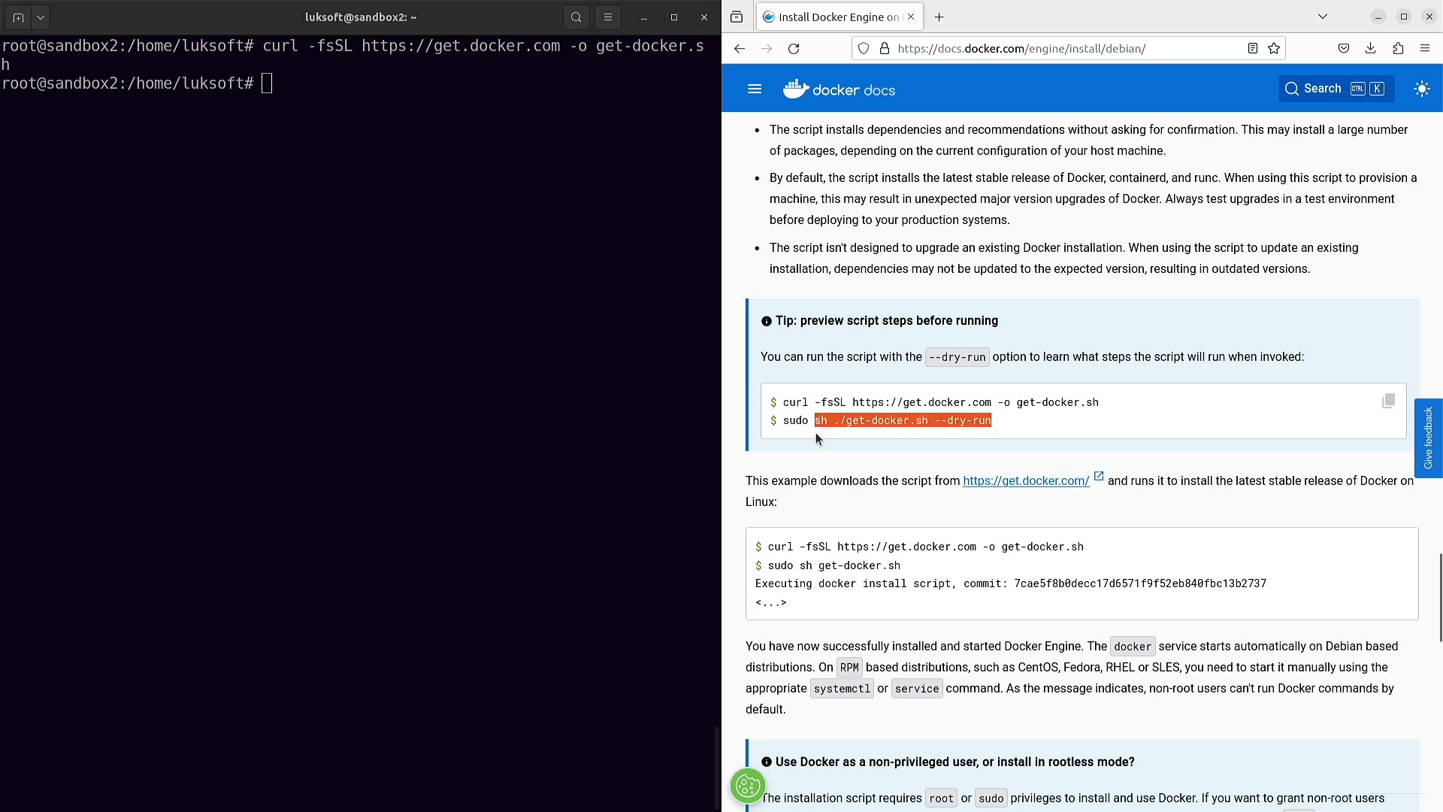
{"action": "left_click", "coordinate": [311, 308]}
{"action": "key", "text": "ctrl+shift+v"}
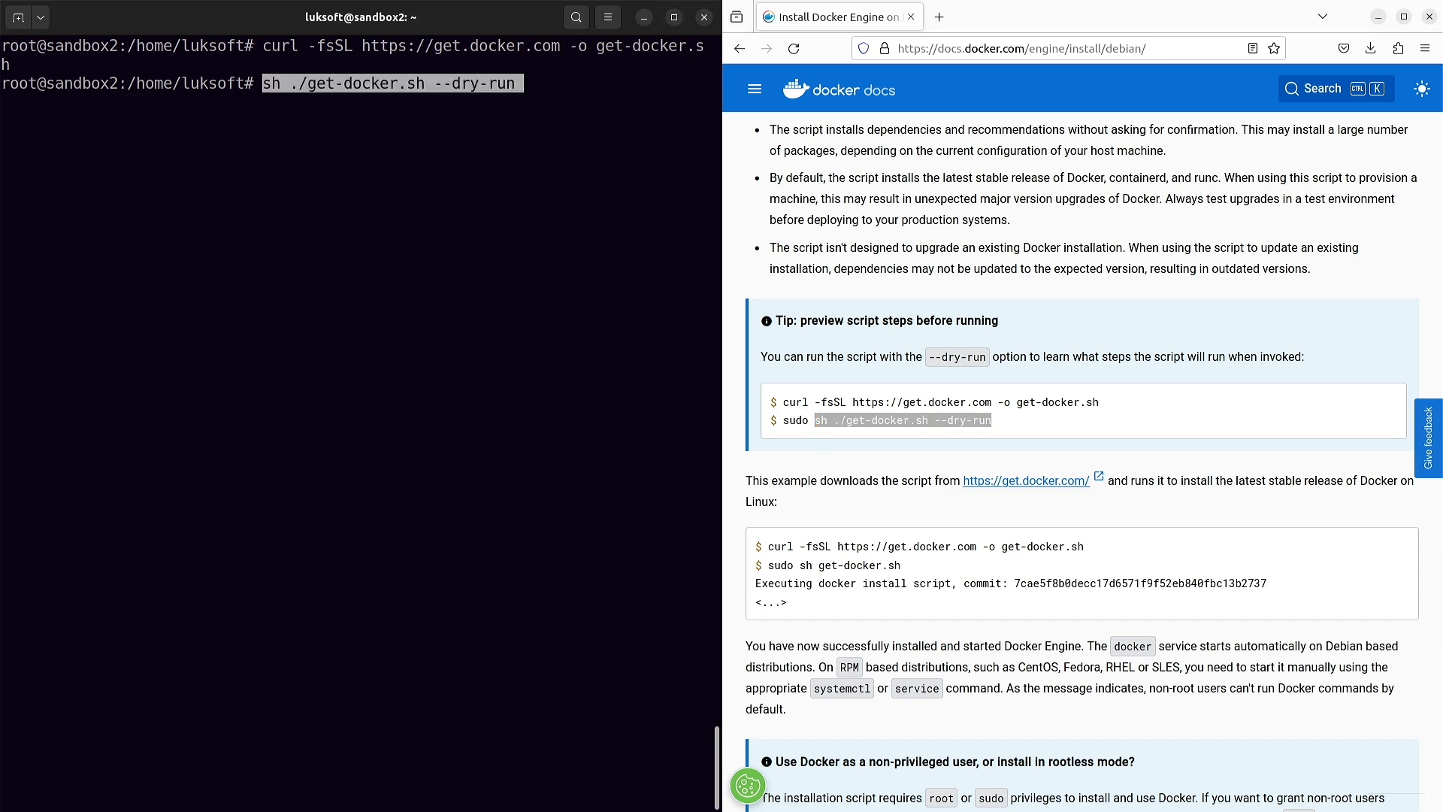
{"action": "key", "text": "Return"}
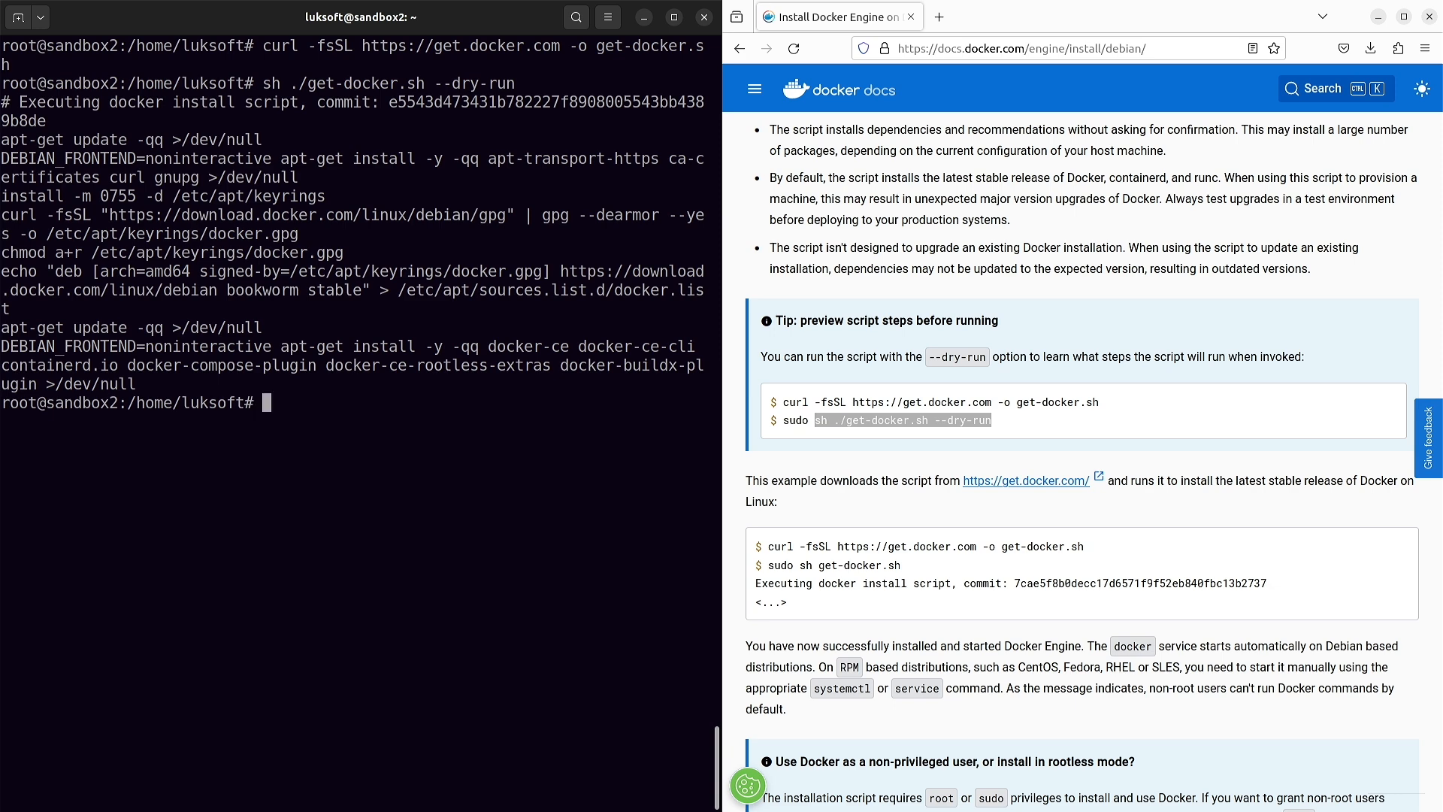
{"action": "key", "text": "Up"}
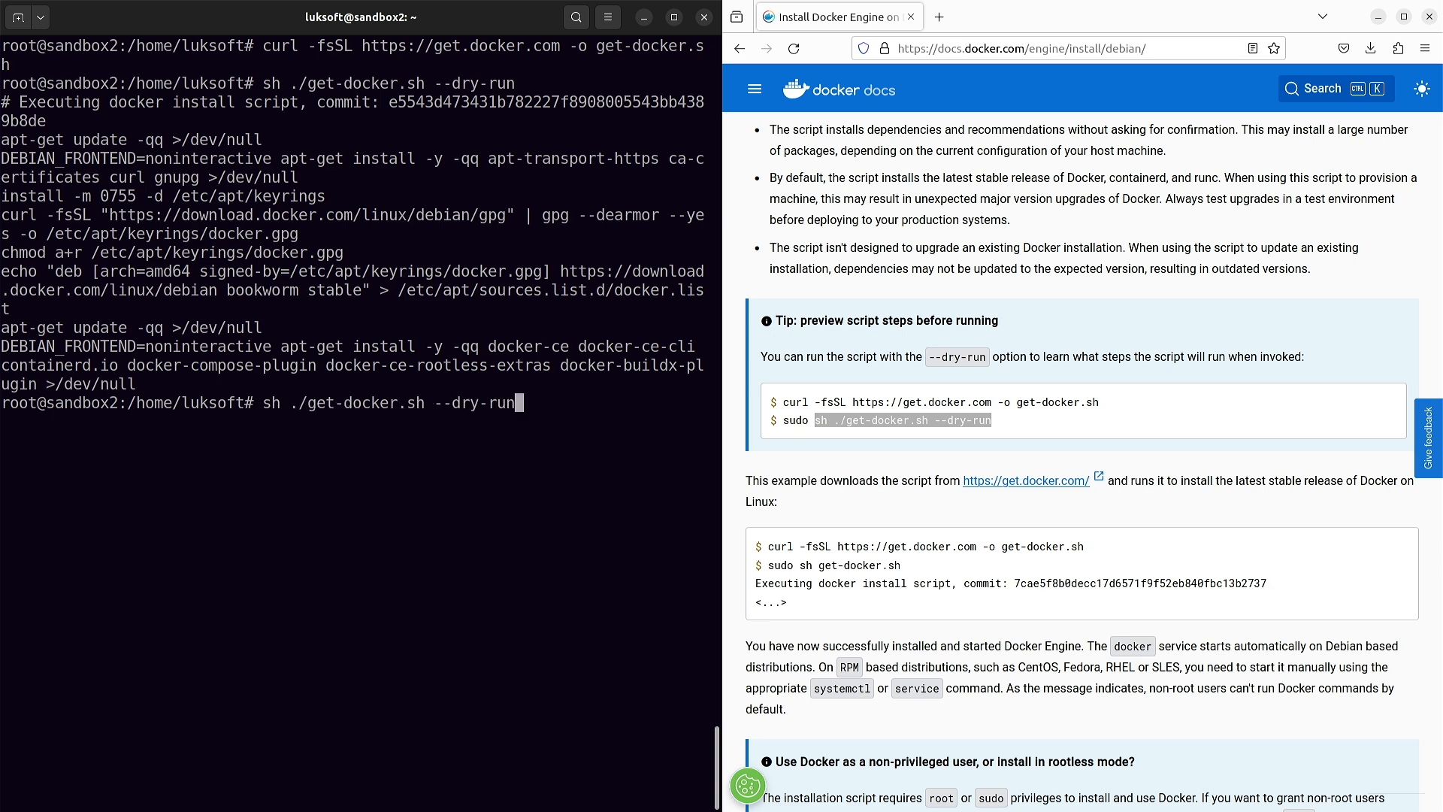
{"action": "key", "text": "BackSpace"}
{"action": "key", "text": "BackSpace"}
{"action": "key", "text": "BackSpace"}
{"action": "key", "text": "BackSpace"}
{"action": "key", "text": "BackSpace"}
{"action": "key", "text": "BackSpace"}
{"action": "key", "text": "BackSpace"}
{"action": "key", "text": "BackSpace"}
{"action": "key", "text": "Return"}
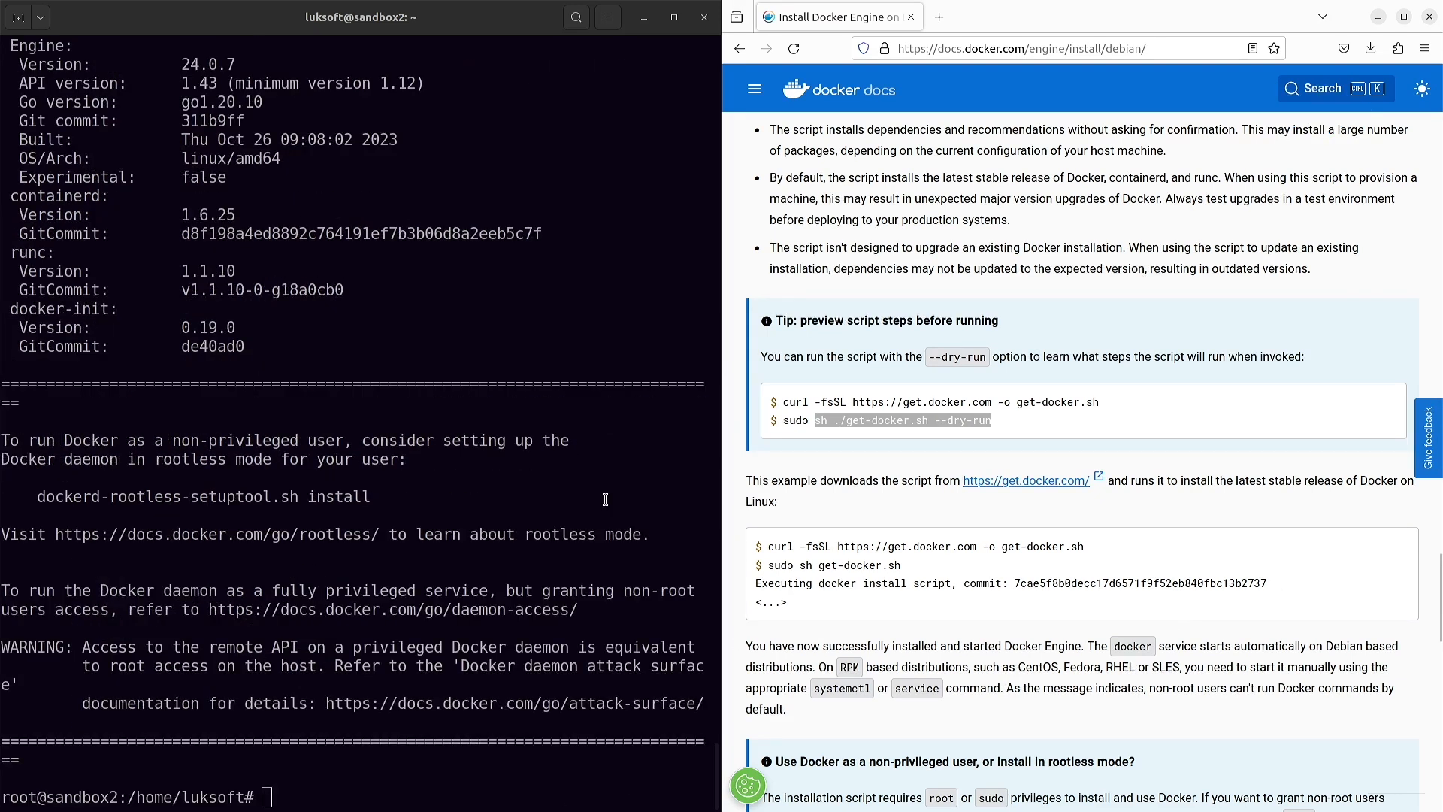
- Run systemctl status docker to confirm docker.service is active (running), then quit the pager
{"action": "left_click", "coordinate": [609, 487]}
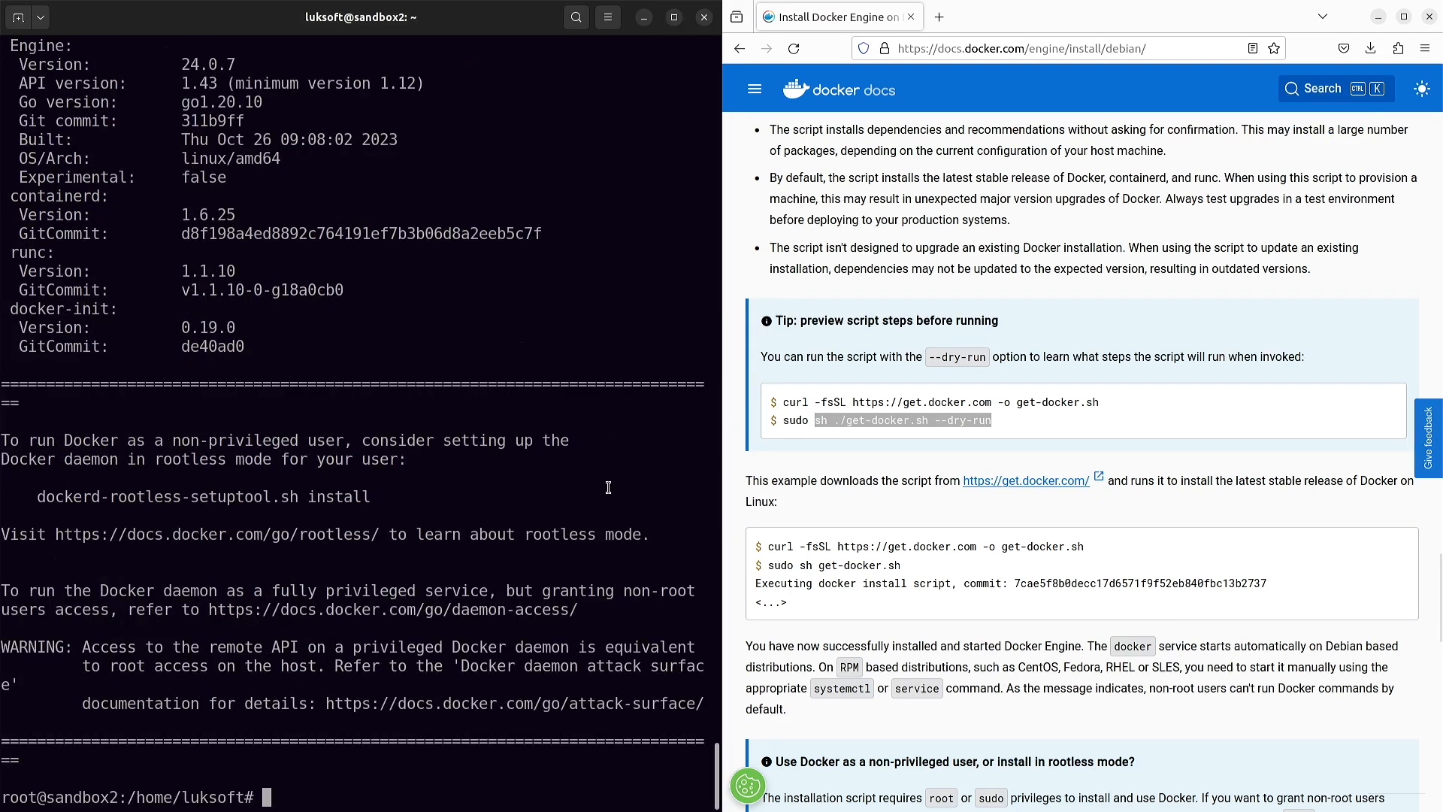
{"action": "key", "text": "ctrl+l"}
{"action": "type", "text": "systemctl status docke"}
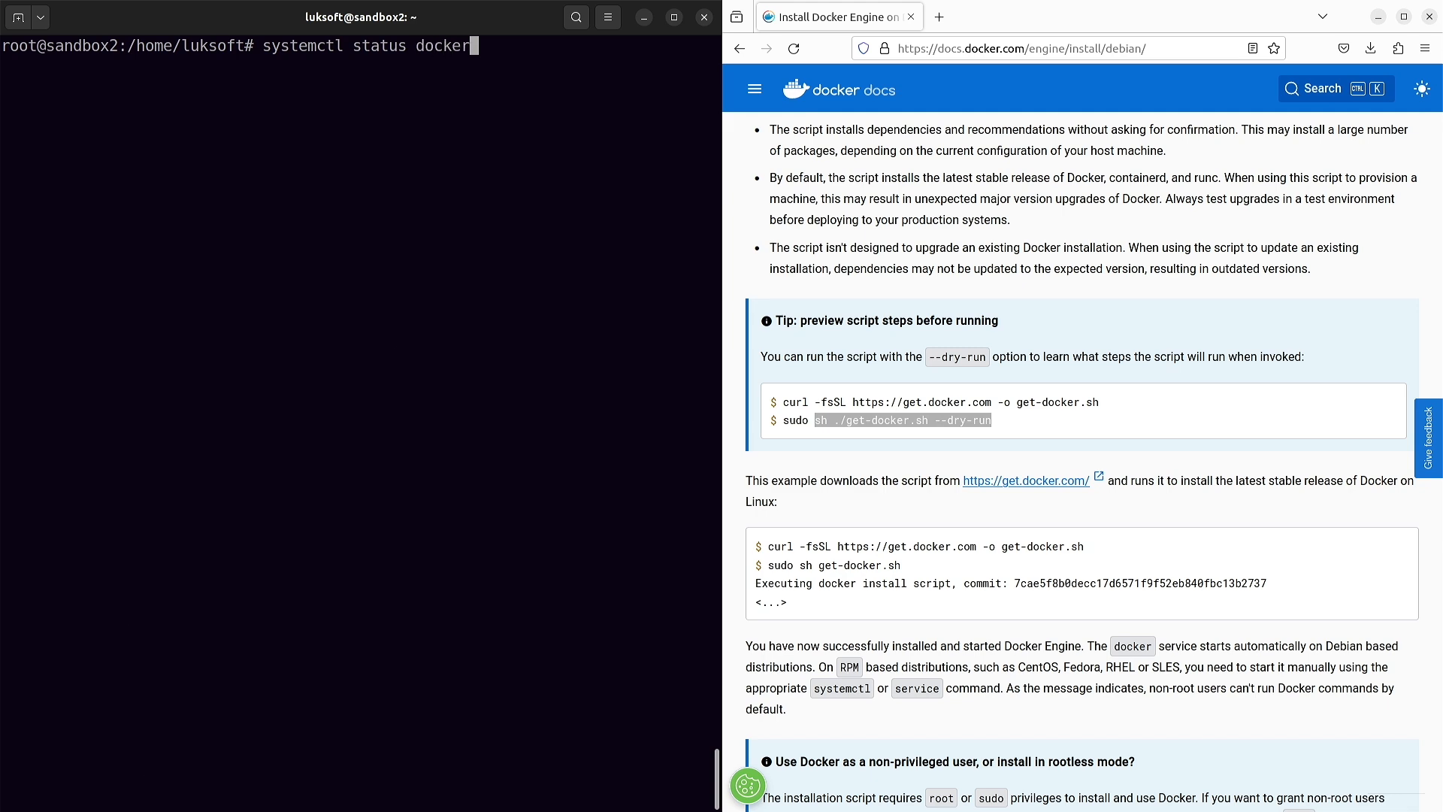
{"action": "type", "text": "r"}
{"action": "key", "text": "Return"}
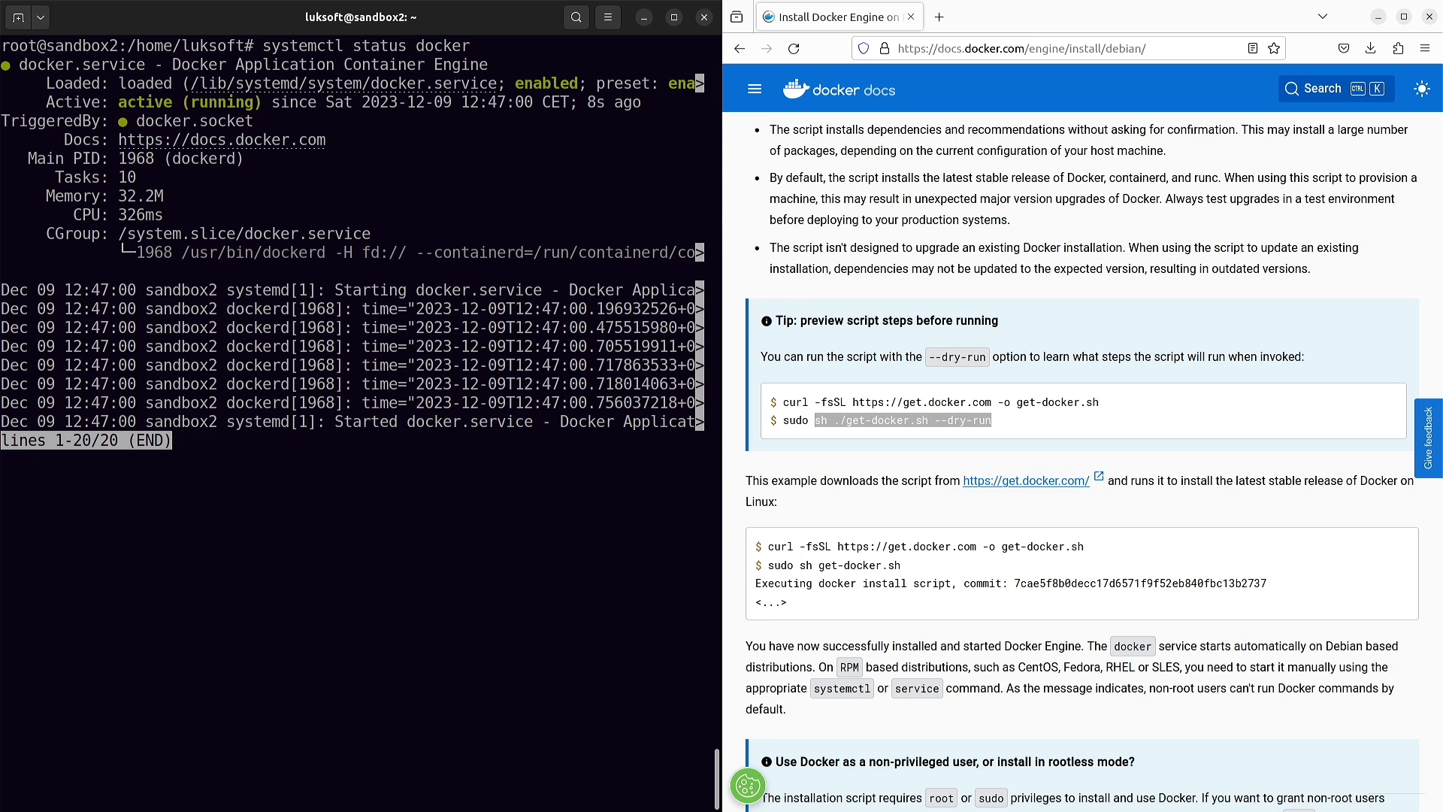
{"action": "key", "text": "q"}
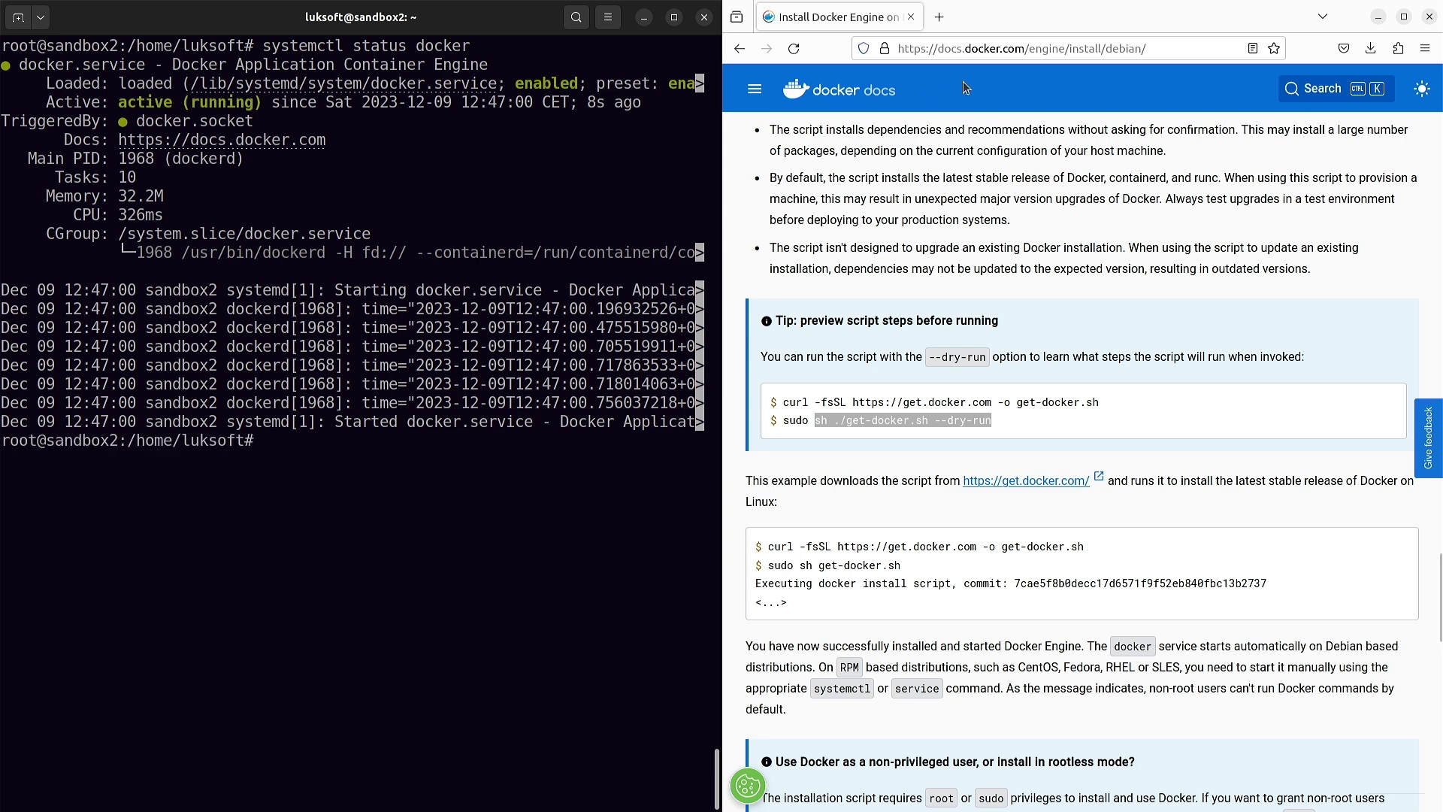
- Go to hub.docker.com and accept all cookies
{"action": "left_click", "coordinate": [983, 50]}
{"action": "type", "text": "hu"}
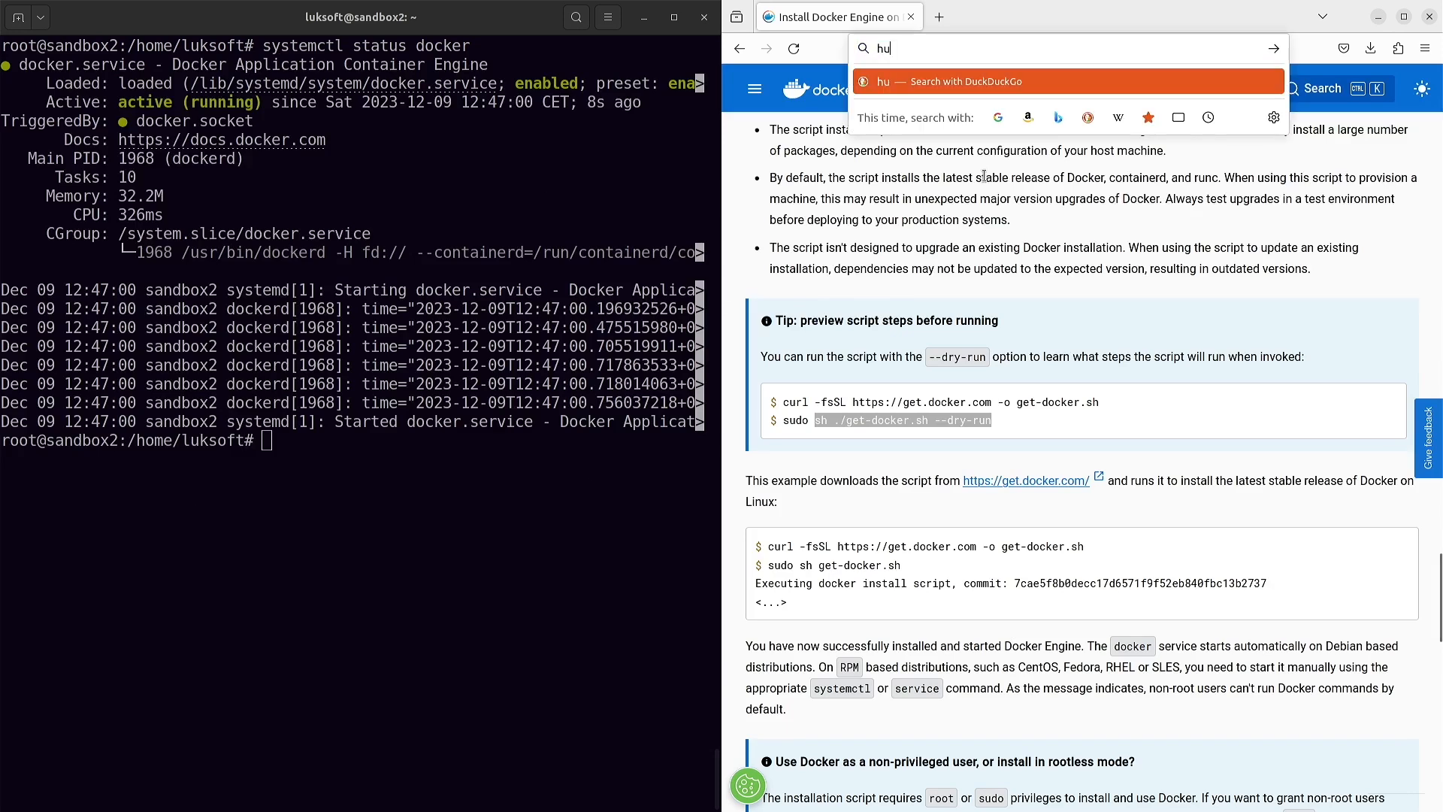
{"action": "type", "text": "b.docker.com"}
{"action": "key", "text": "Return"}
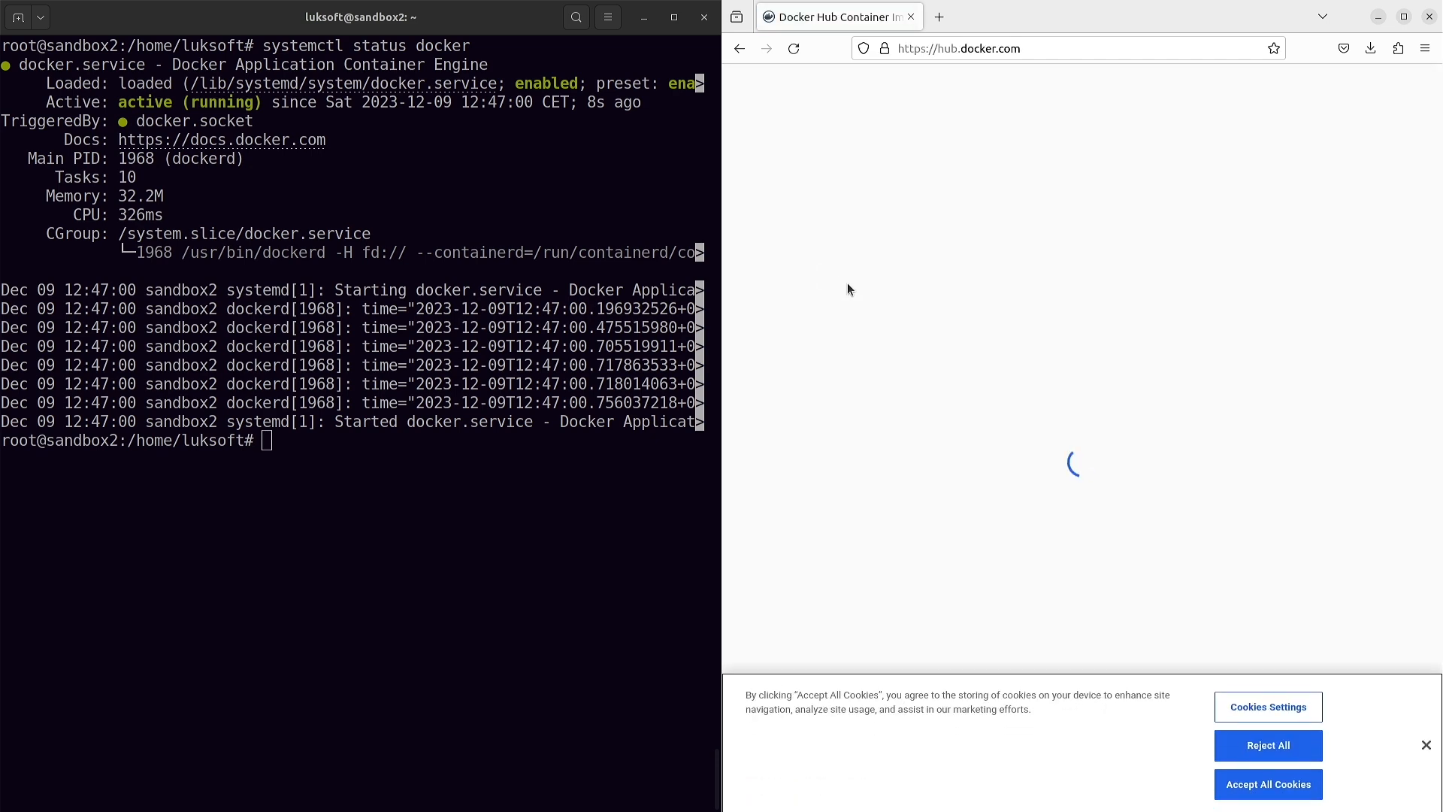
{"action": "left_click", "coordinate": [1287, 784]}
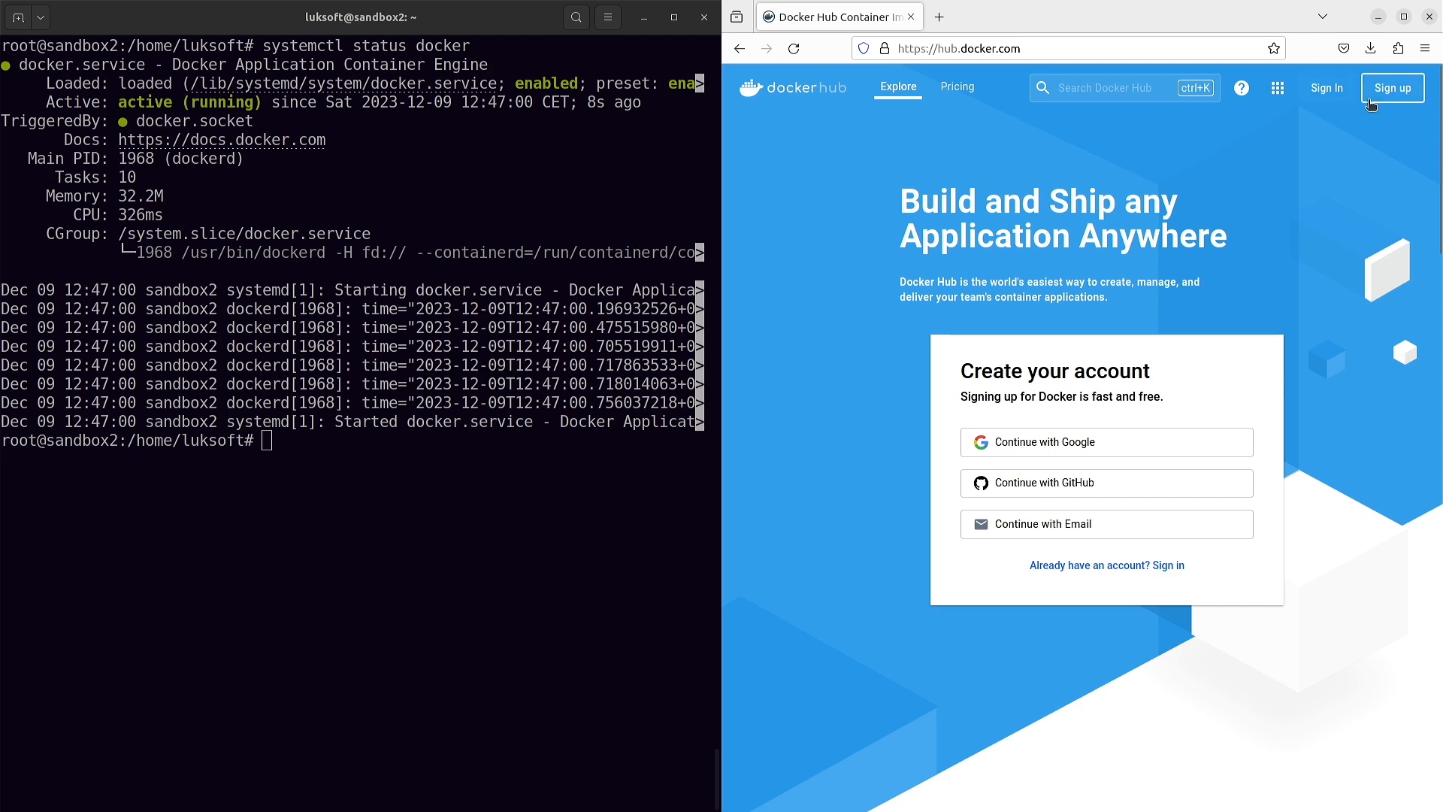
- Open the Docker Hub sign-up form and look through its Email, Username and Password fields
{"action": "left_click", "coordinate": [1374, 95]}
{"action": "left_click", "coordinate": [969, 387]}
{"action": "left_click", "coordinate": [970, 438]}
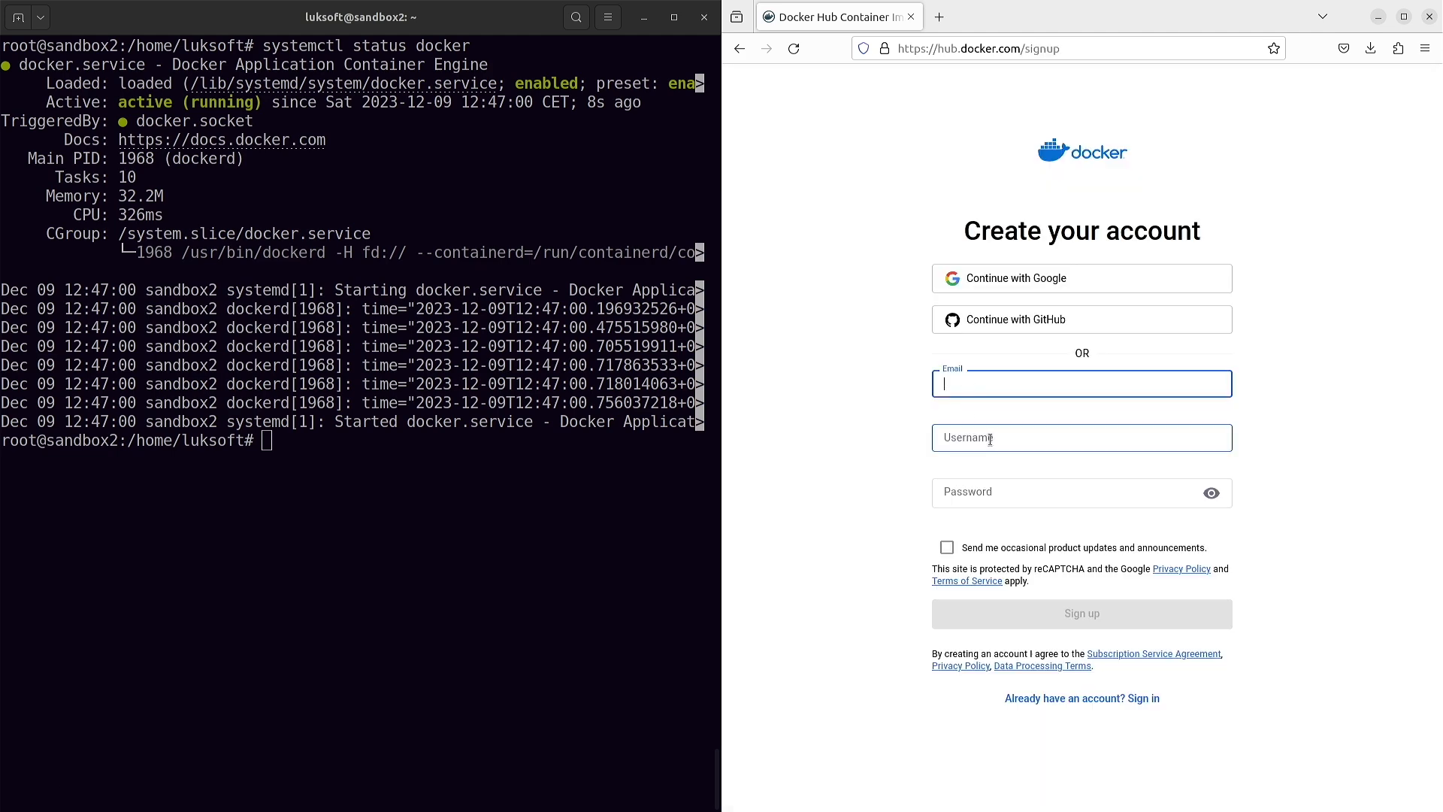
{"action": "left_click", "coordinate": [1002, 499]}
{"action": "left_click", "coordinate": [845, 395]}
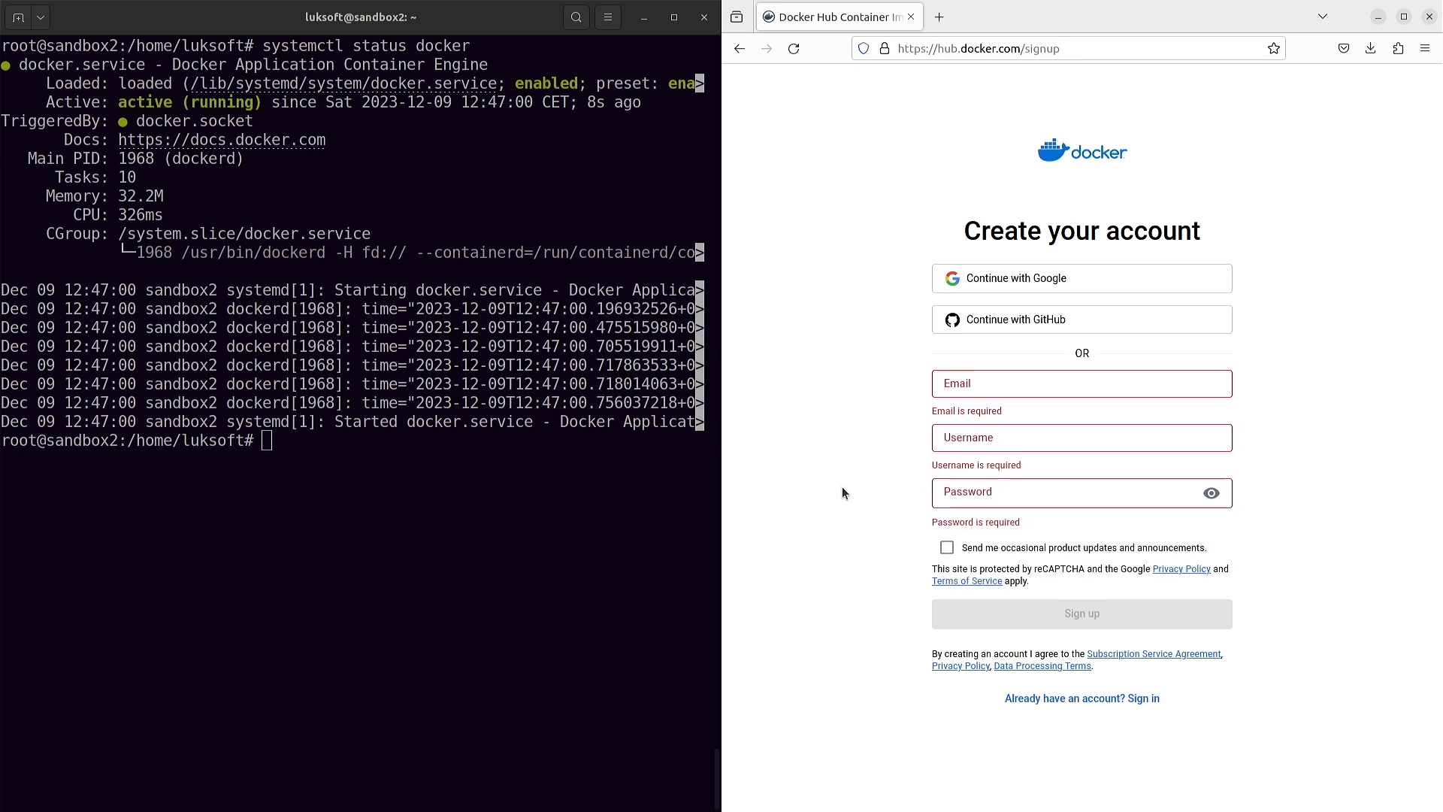
- Go back, search Docker Hub for 'sap', and open sapse/abap-platform-trial
{"action": "left_click", "coordinate": [740, 48]}
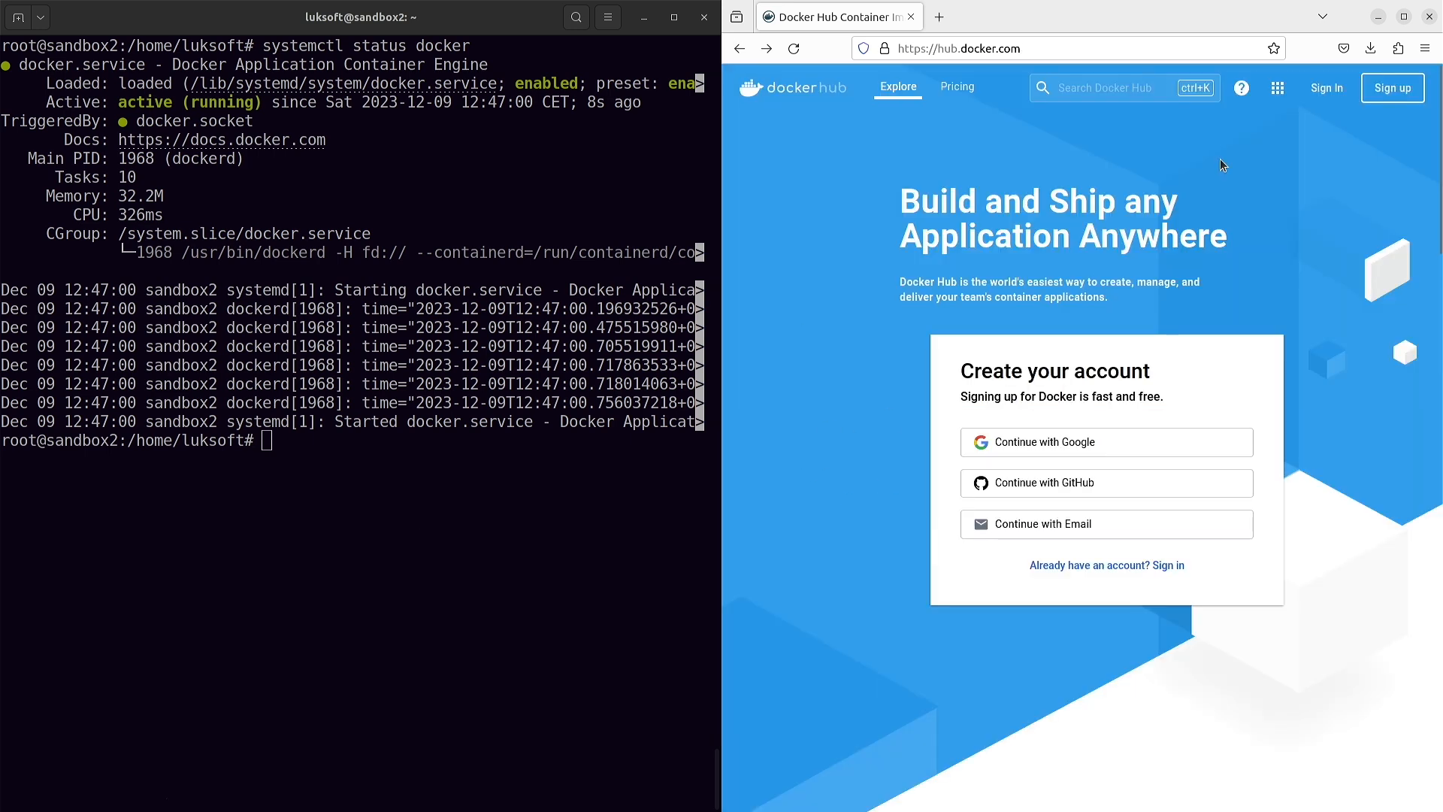
{"action": "left_click", "coordinate": [1114, 89]}
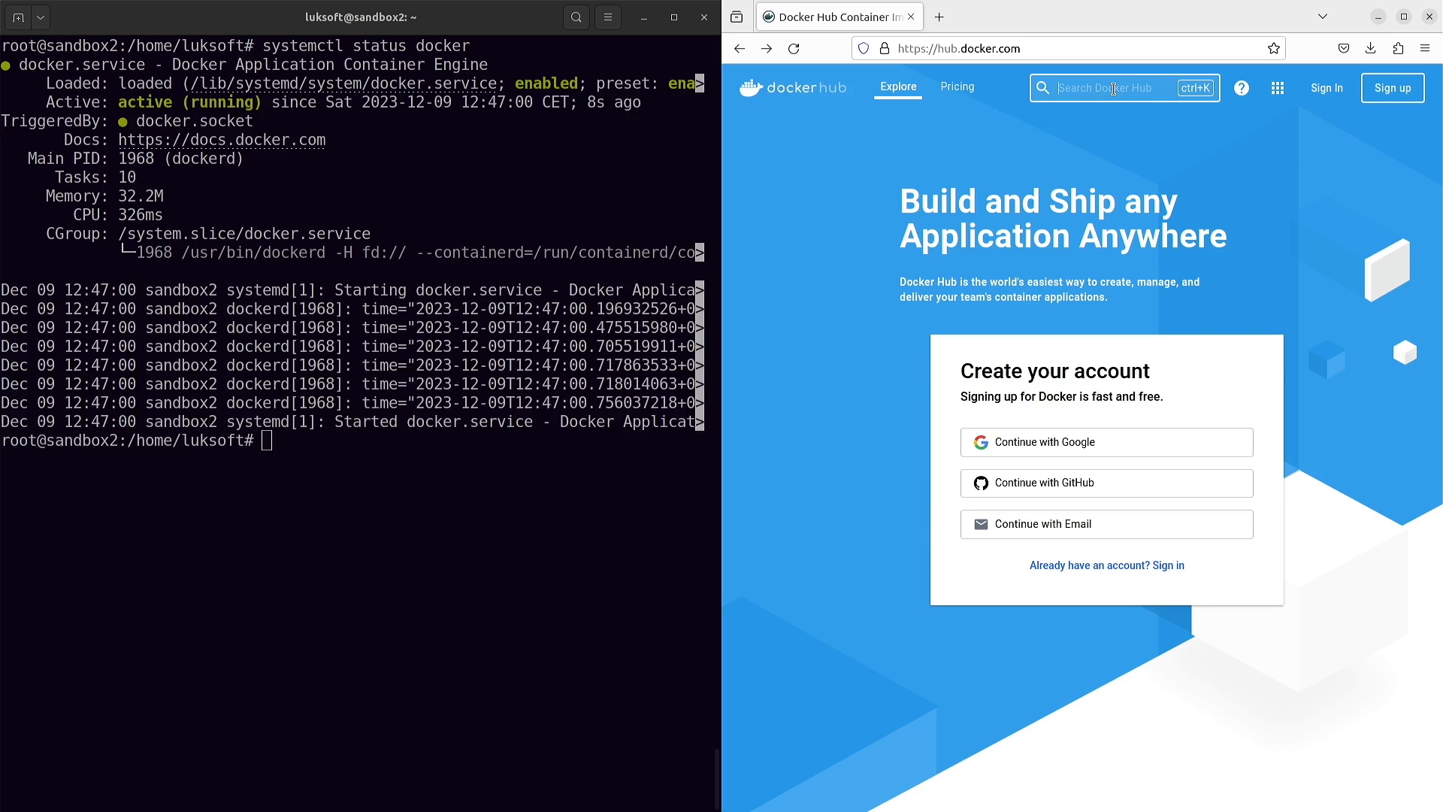
{"action": "type", "text": "sapse"}
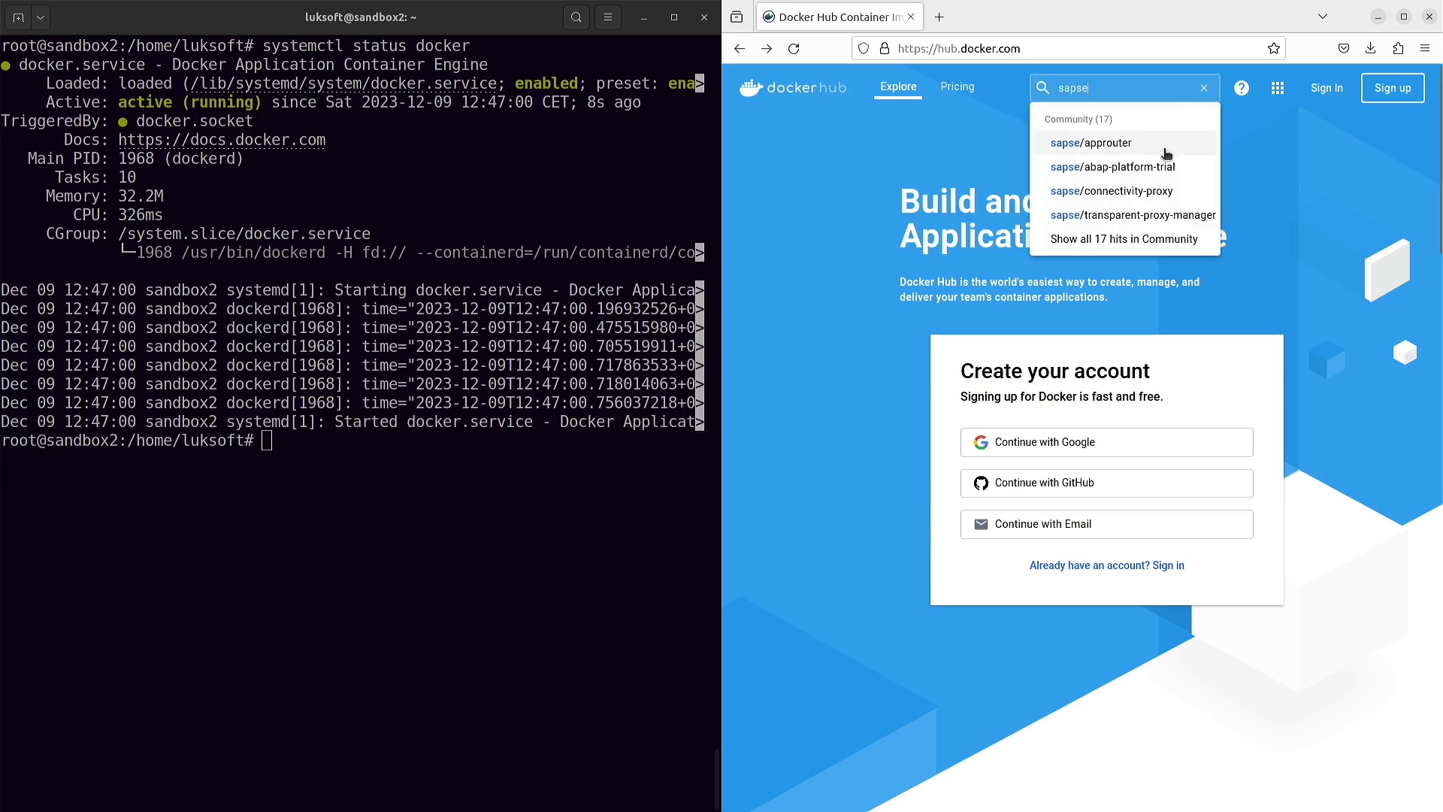
{"action": "left_click", "coordinate": [1156, 170]}
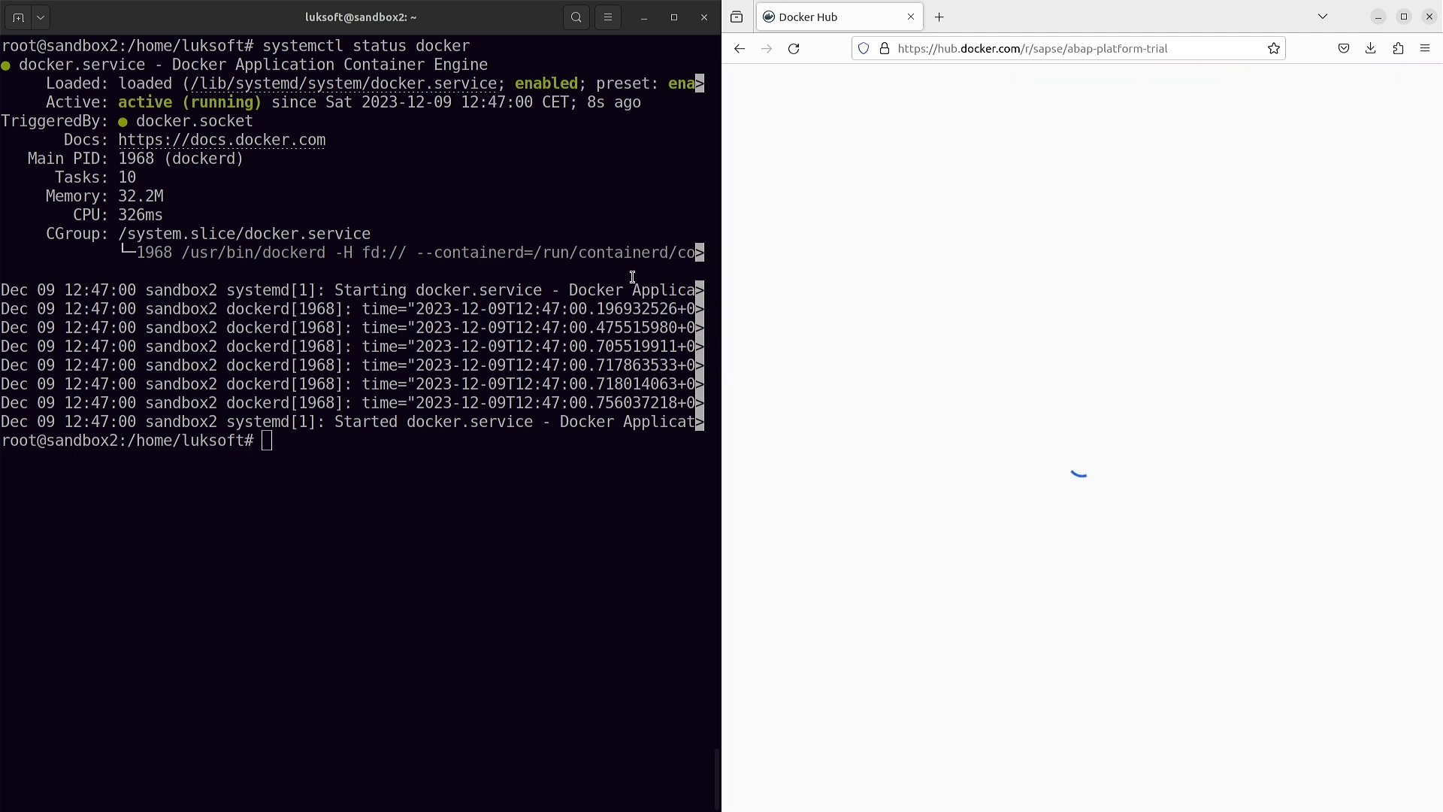
- Copy the docker pull sapse/abap-platform-trial:1909 command from the page and run it in the terminal
{"action": "scroll", "coordinate": [1070, 341], "scroll_direction": "down", "scroll_amount": 8}
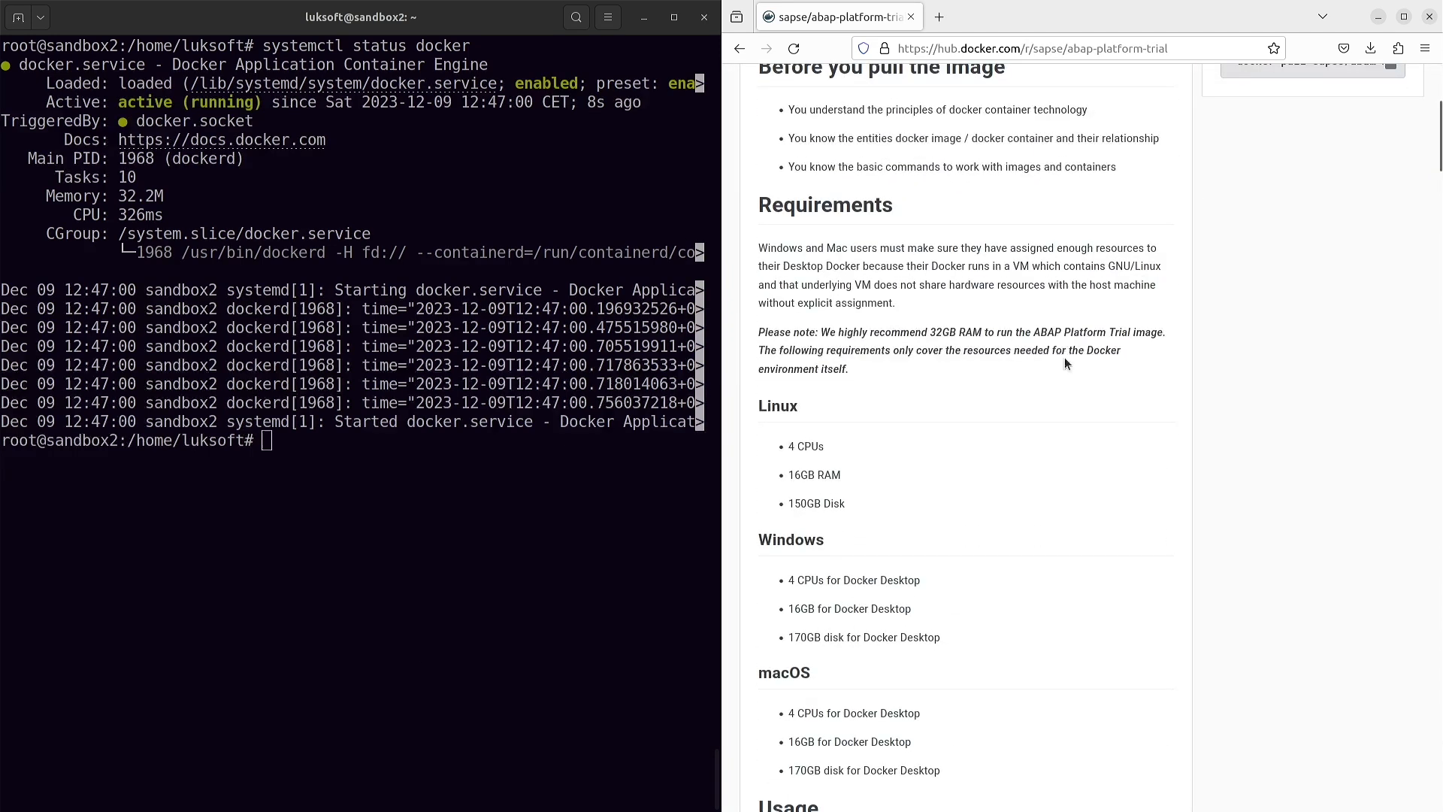
{"action": "scroll", "coordinate": [1061, 354], "scroll_direction": "up", "scroll_amount": 2}
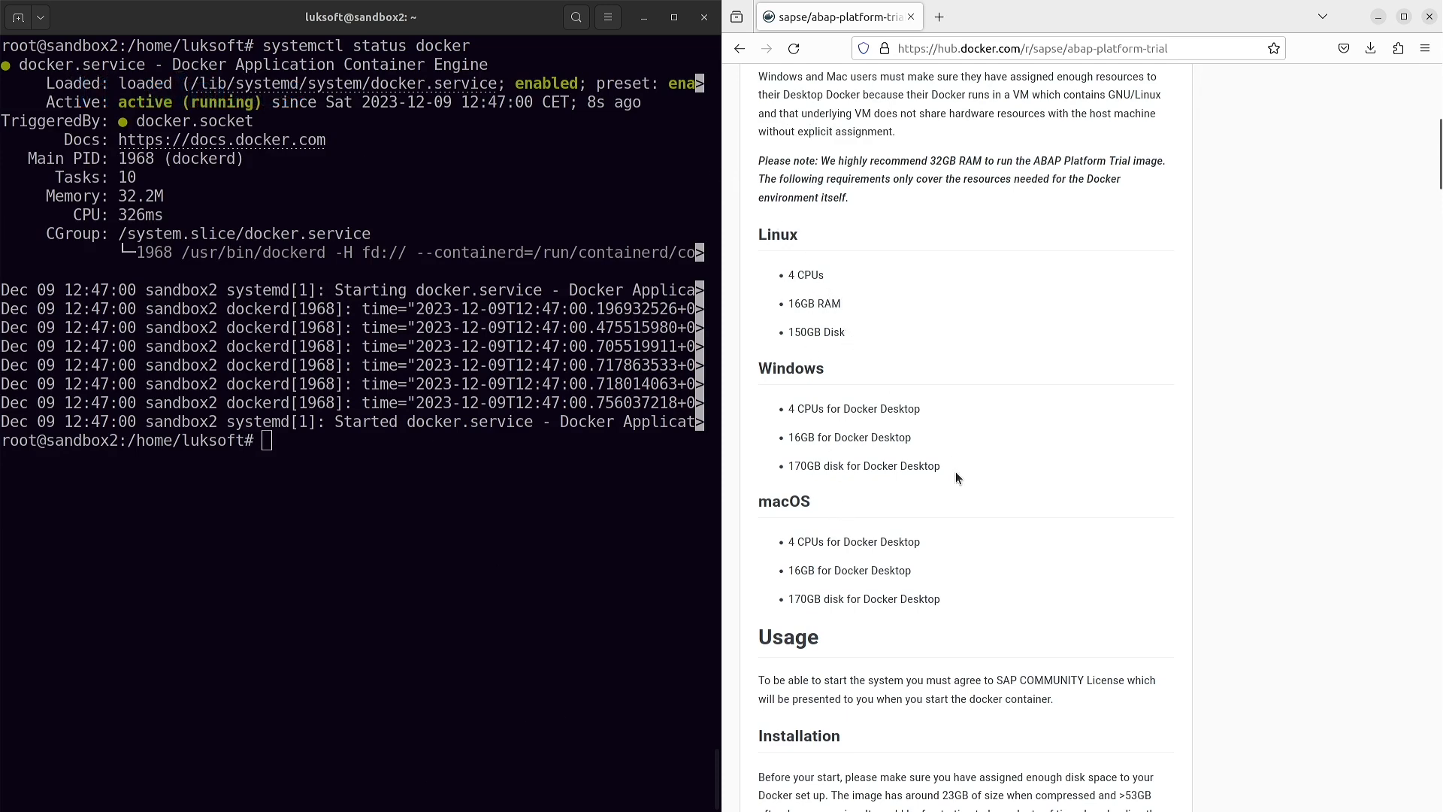
{"action": "scroll", "coordinate": [956, 478], "scroll_direction": "down", "scroll_amount": 15}
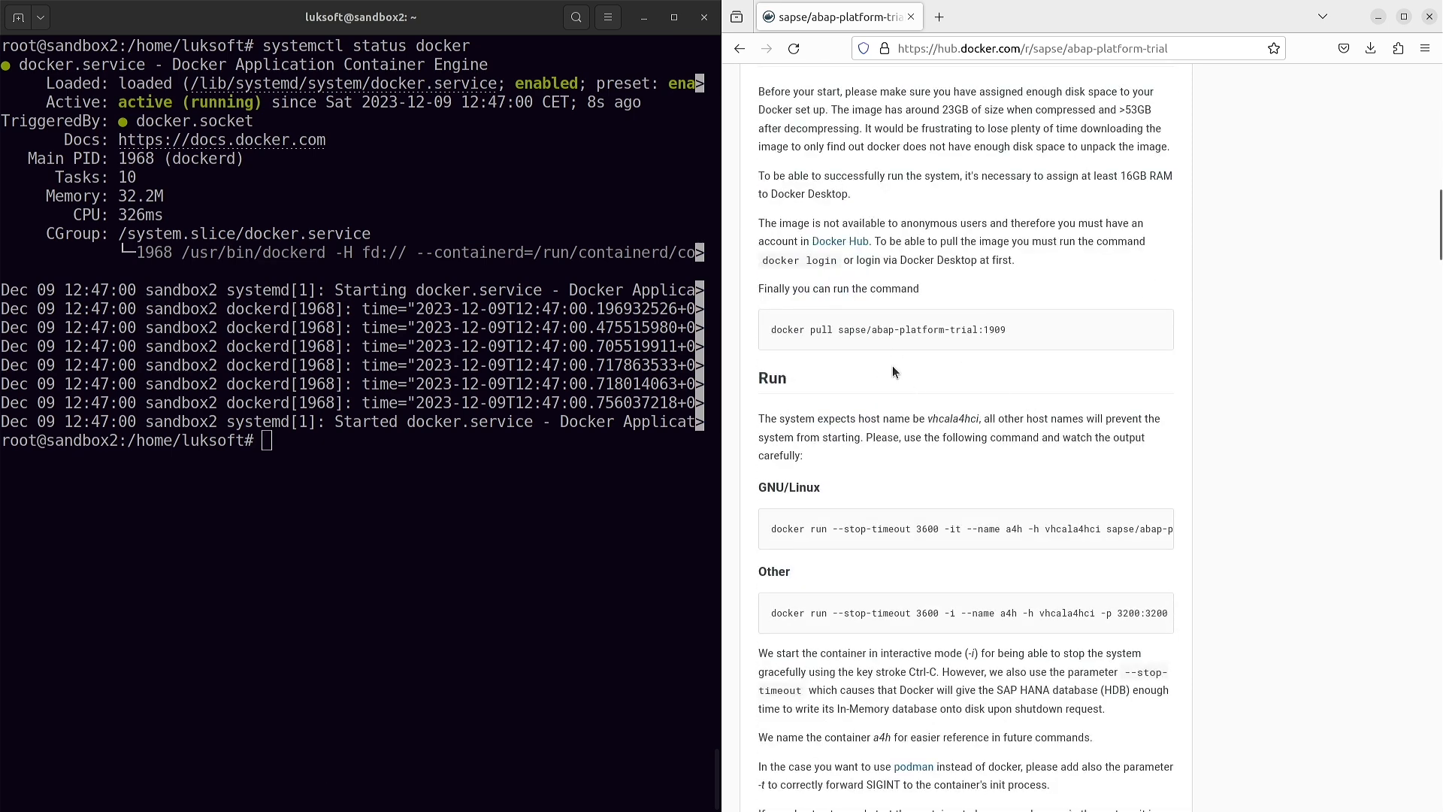
{"action": "left_click_drag", "start_coordinate": [923, 332], "coordinate": [778, 333]}
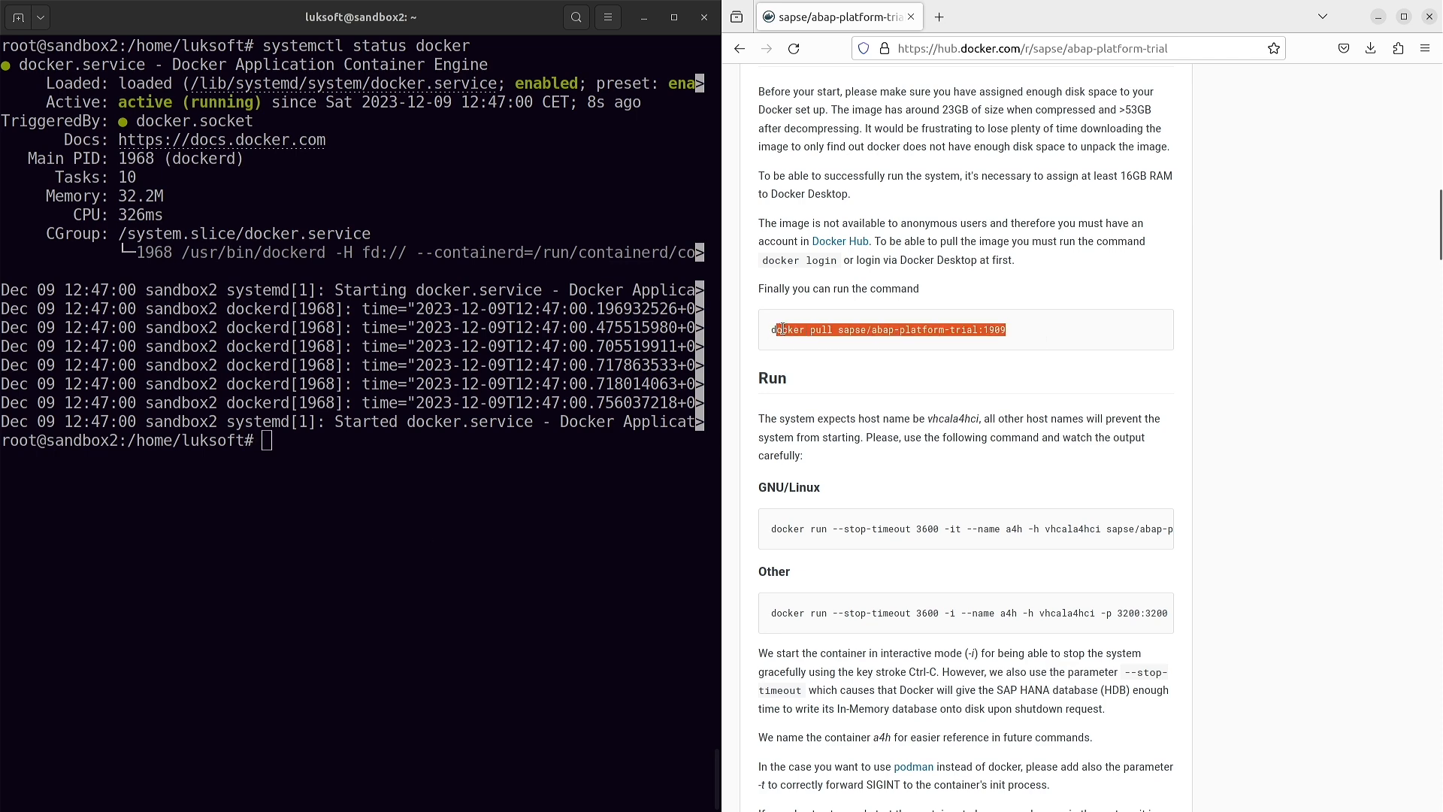
{"action": "left_click", "coordinate": [367, 568]}
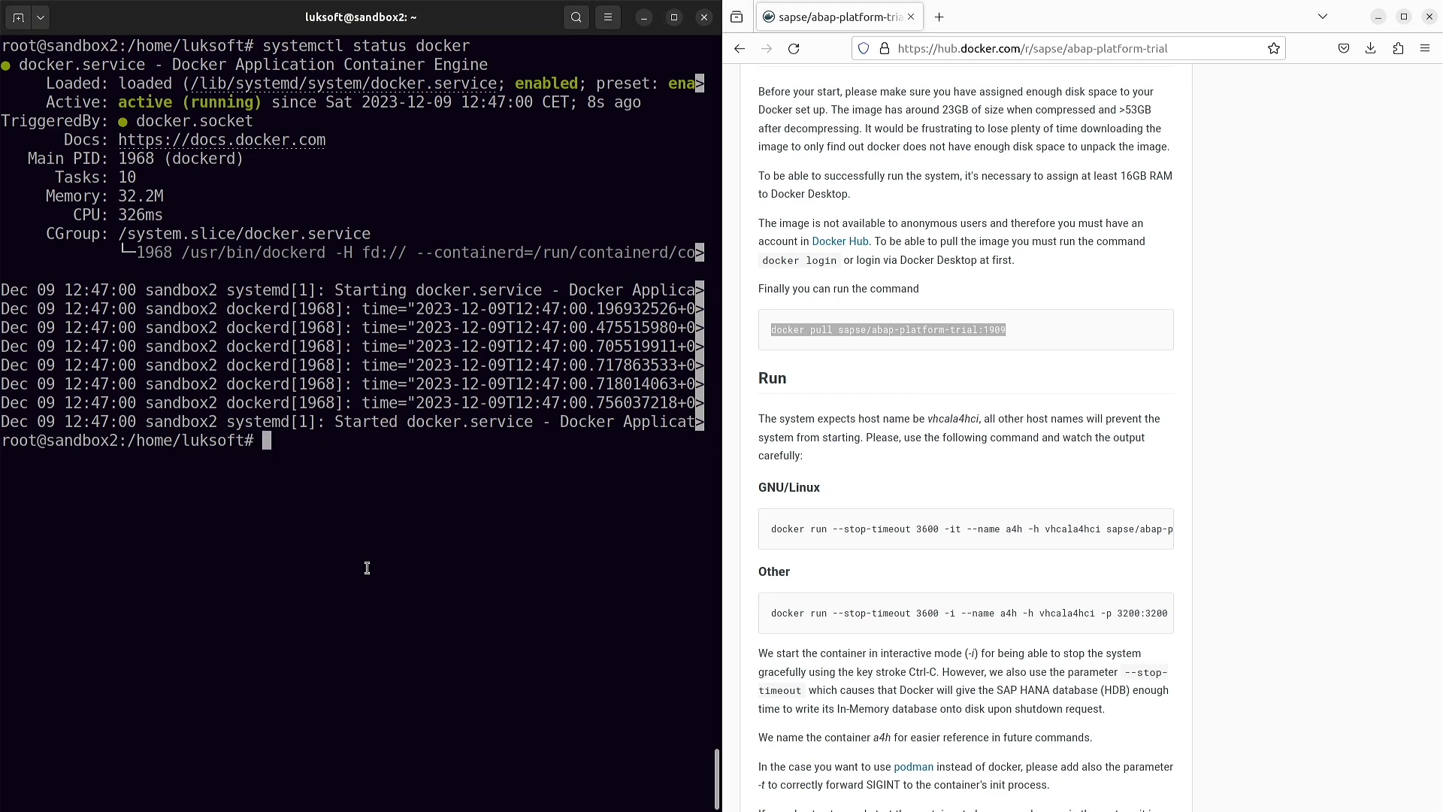
{"action": "type", "text": "docker pull sapse/abap-platform-trial:1909"}
{"action": "key", "text": "Return"}
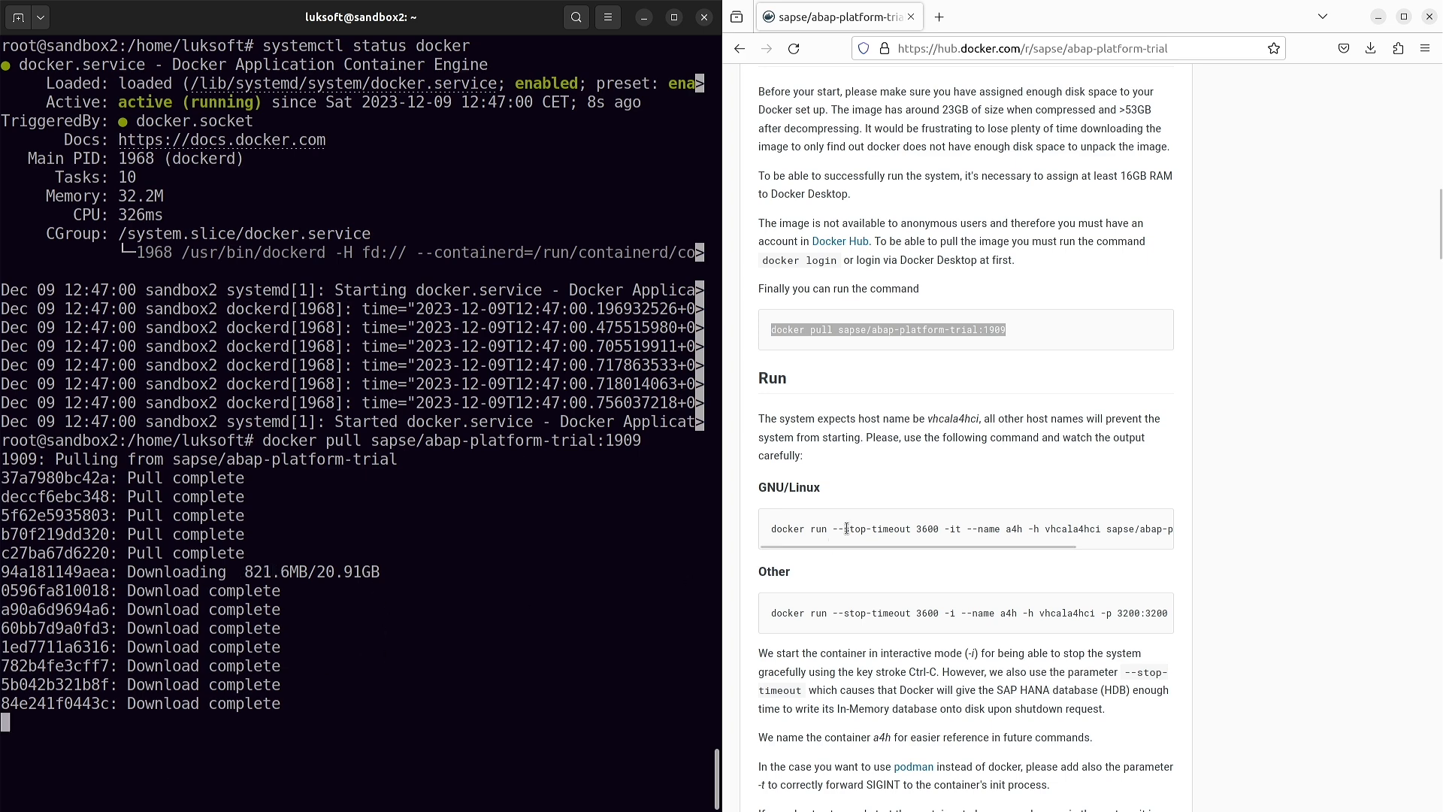
{"action": "left_click", "coordinate": [960, 419]}
{"action": "scroll", "coordinate": [1007, 175], "scroll_direction": "up", "scroll_amount": 1}
{"action": "scroll", "coordinate": [1007, 174], "scroll_direction": "up", "scroll_amount": 3}
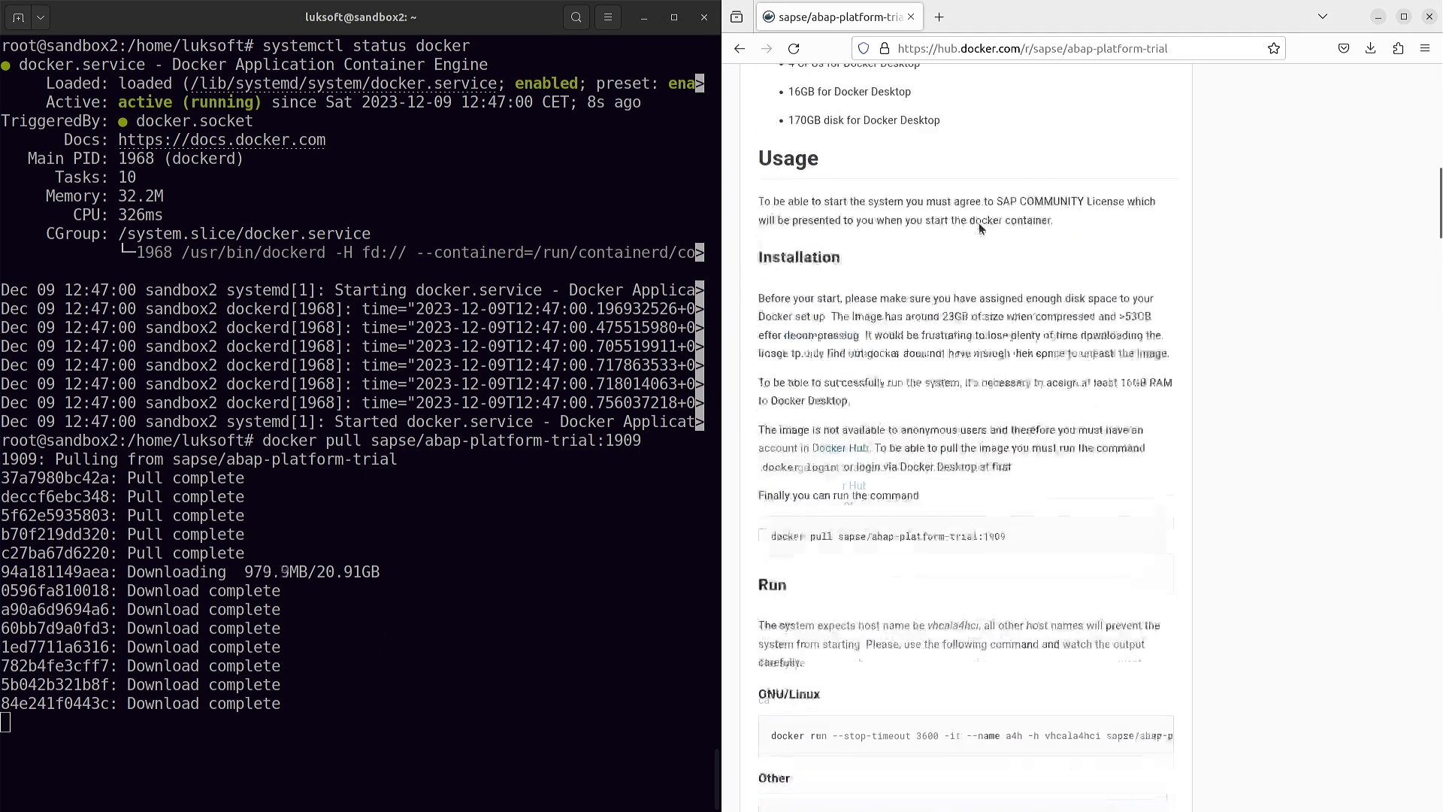
{"action": "scroll", "coordinate": [807, 398], "scroll_direction": "down", "scroll_amount": 4}
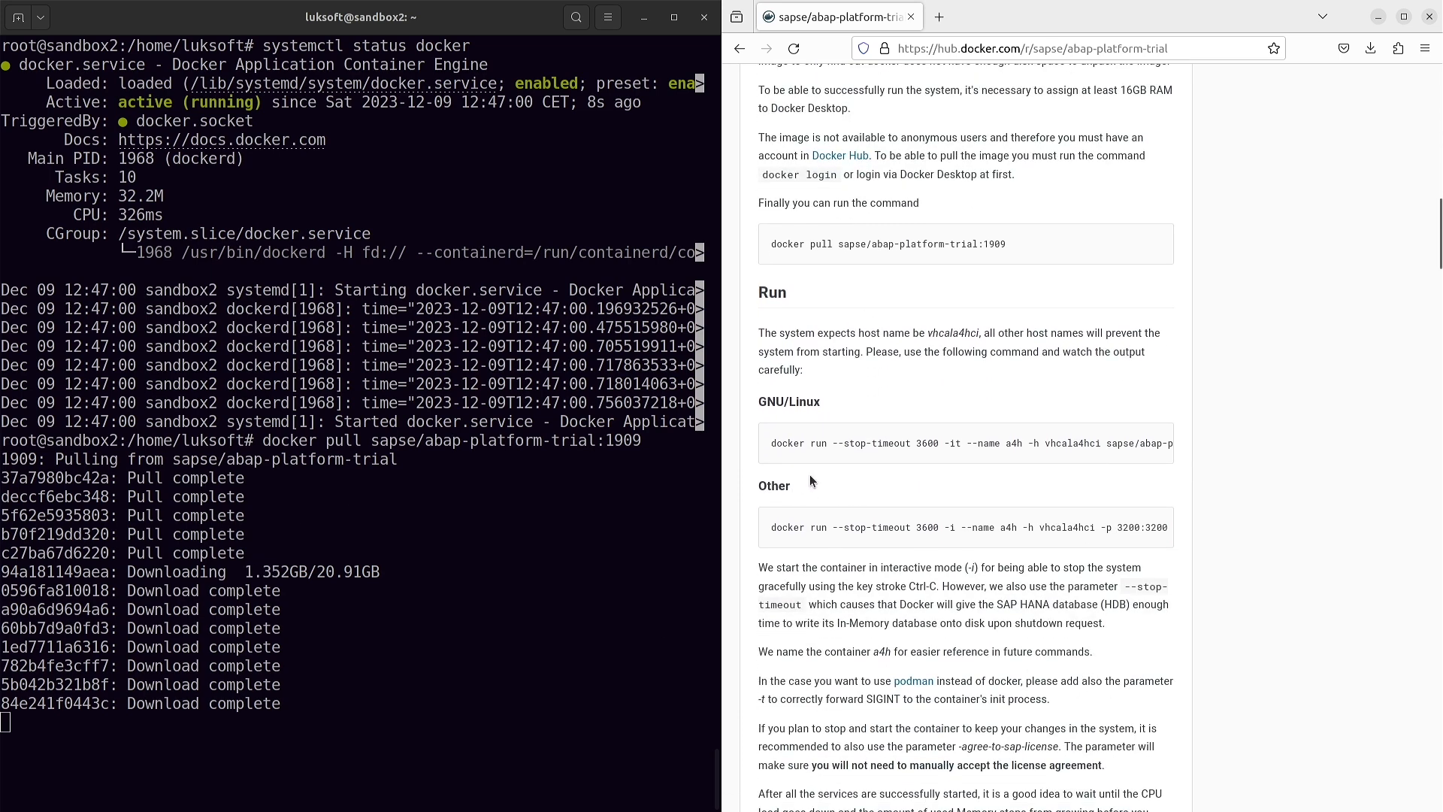
{"action": "scroll", "coordinate": [876, 473], "scroll_direction": "down", "scroll_amount": 1}
{"action": "mouse_move", "coordinate": [848, 457]}
{"action": "left_mouse_down"}
{"action": "mouse_move", "coordinate": [1142, 469]}
{"action": "mouse_move", "coordinate": [864, 470]}
{"action": "left_mouse_up"}
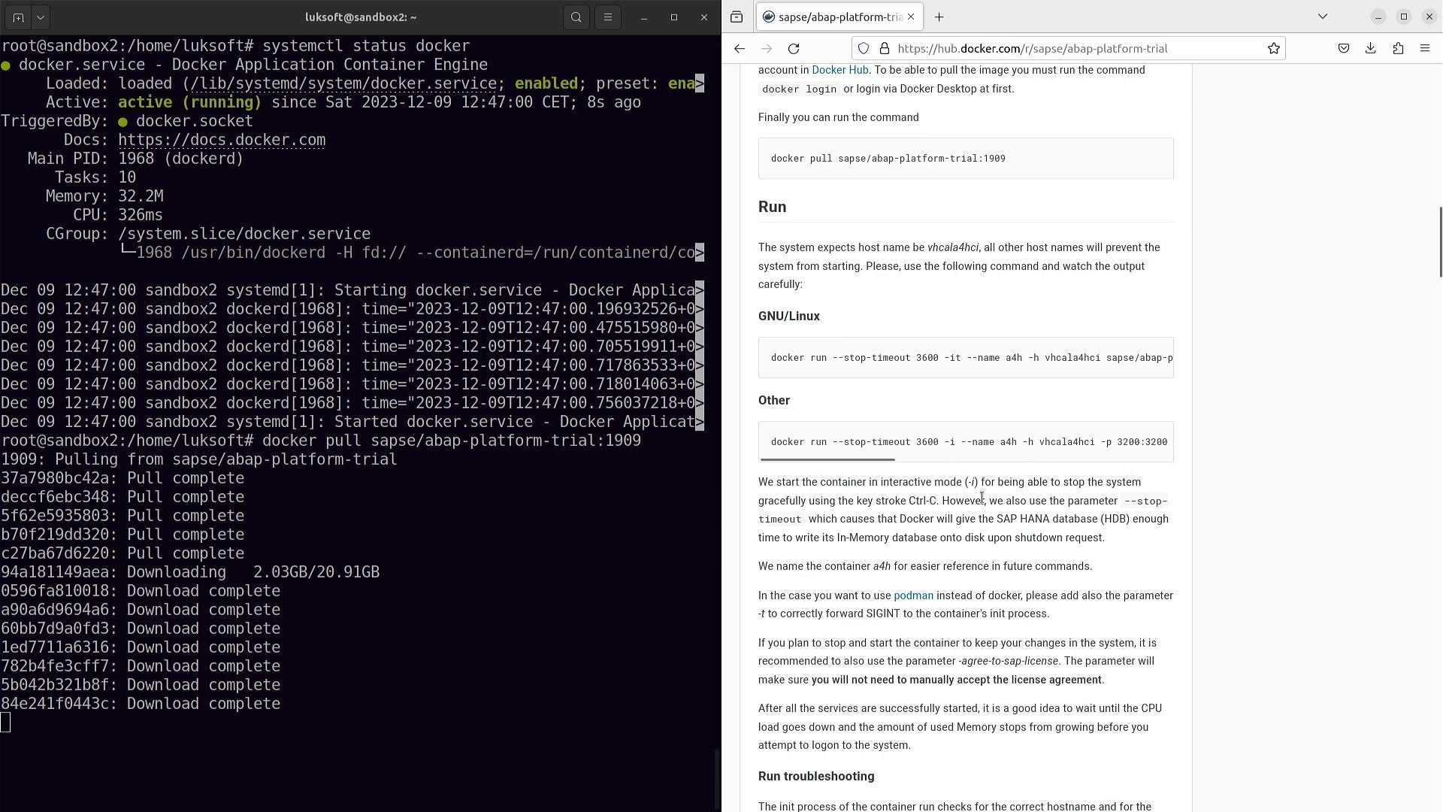
{"action": "scroll", "coordinate": [976, 540], "scroll_direction": "down", "scroll_amount": 6}
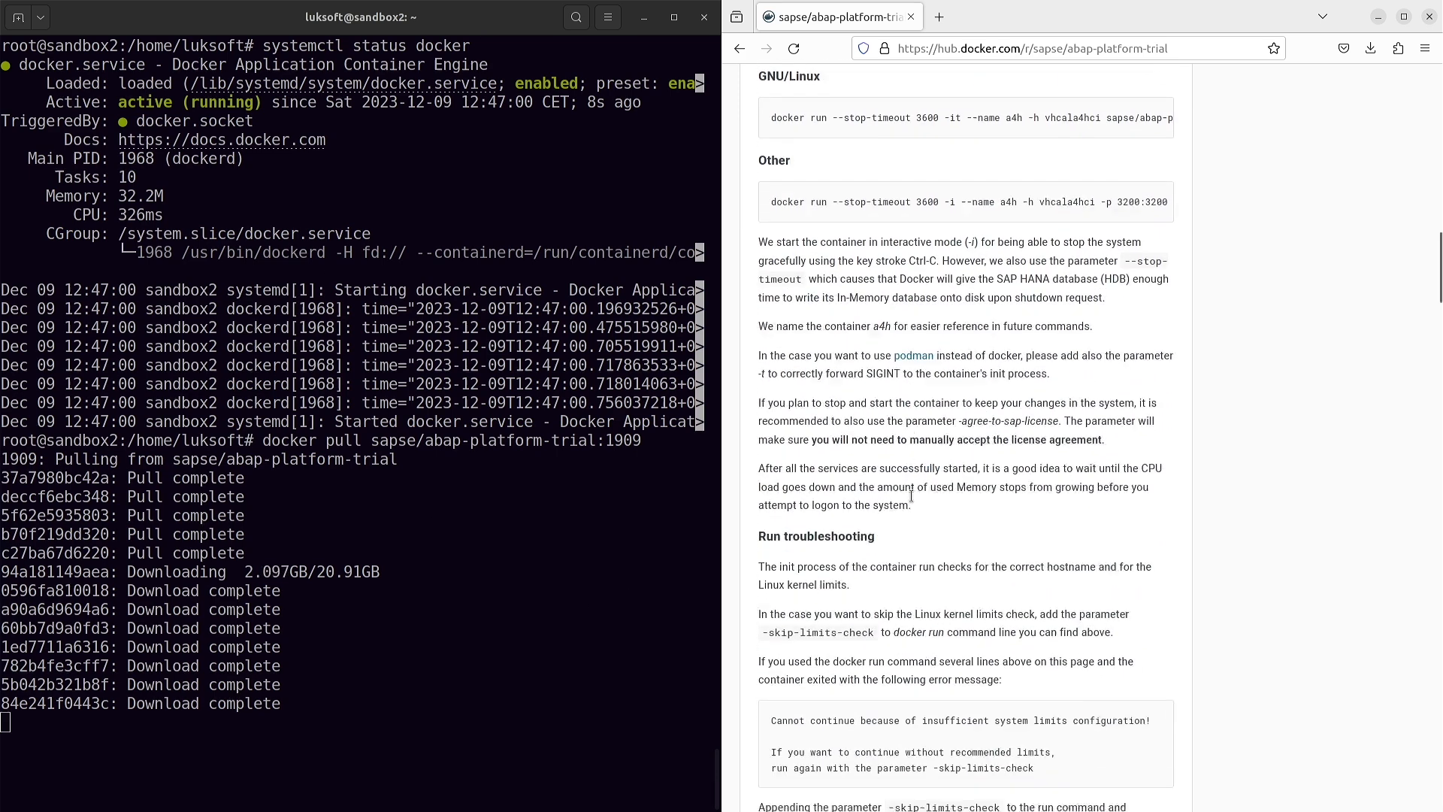
{"action": "scroll", "coordinate": [916, 281], "scroll_direction": "down", "scroll_amount": 12}
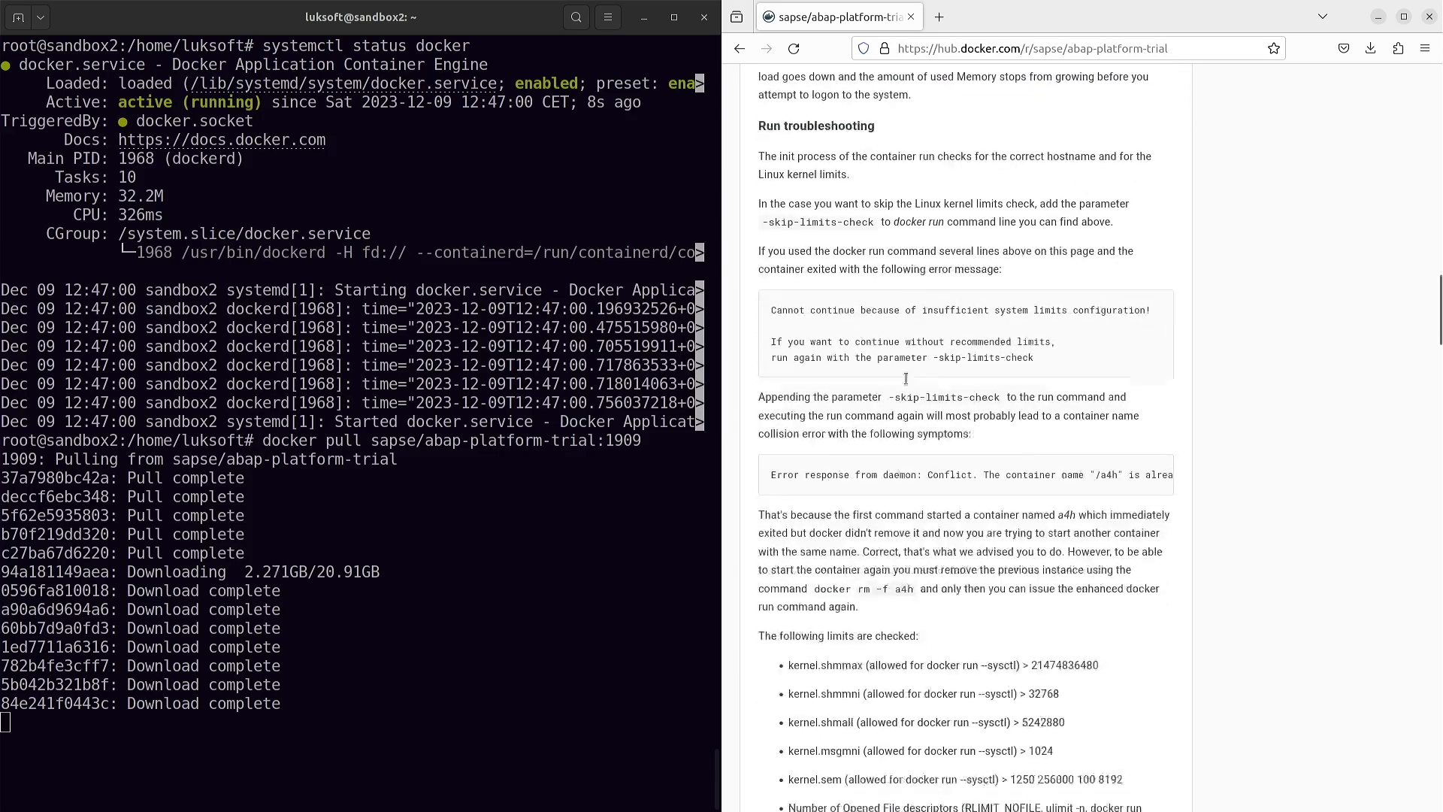
{"action": "scroll", "coordinate": [938, 456], "scroll_direction": "down", "scroll_amount": 2}
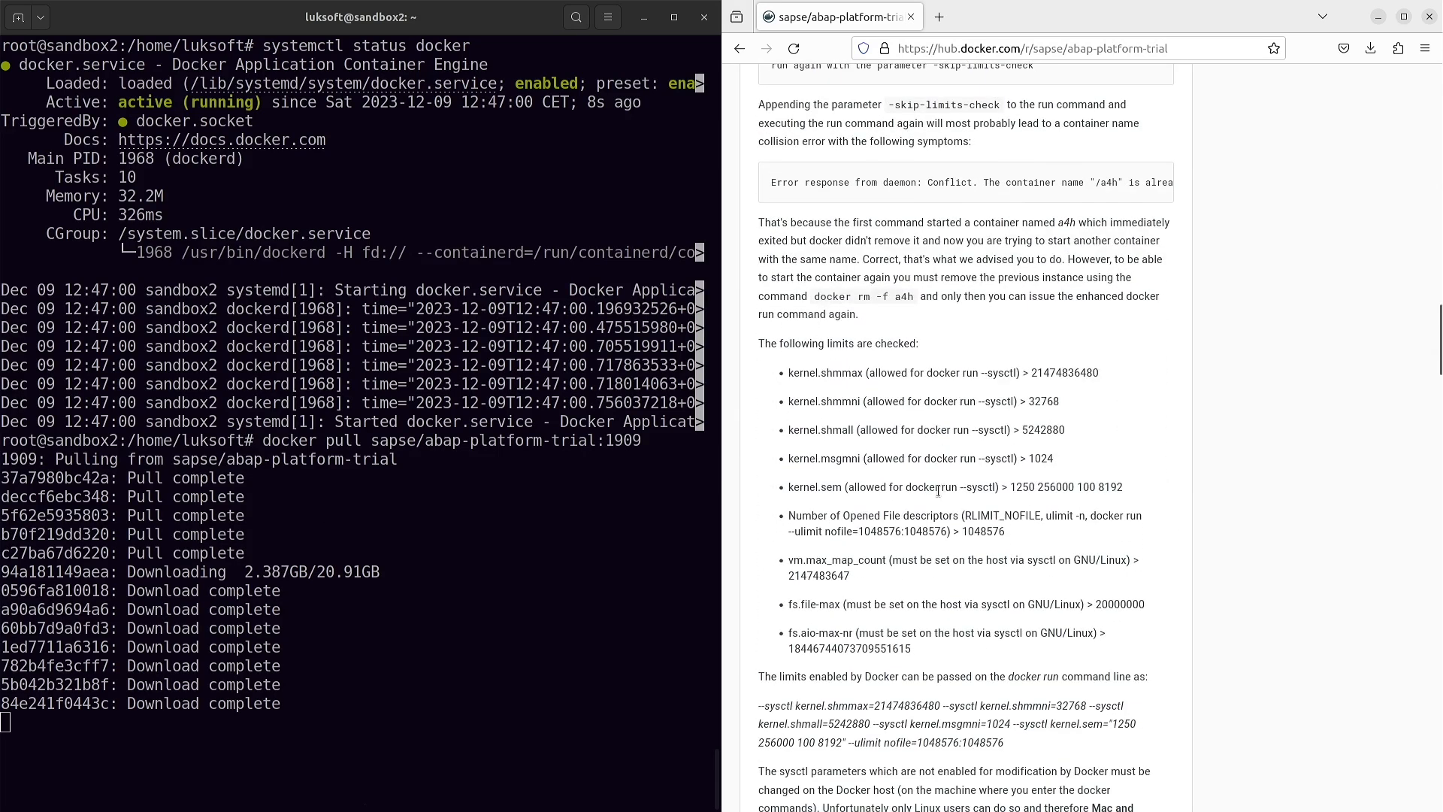
{"action": "scroll", "coordinate": [911, 455], "scroll_direction": "up", "scroll_amount": 1}
{"action": "scroll", "coordinate": [914, 466], "scroll_direction": "down", "scroll_amount": 10}
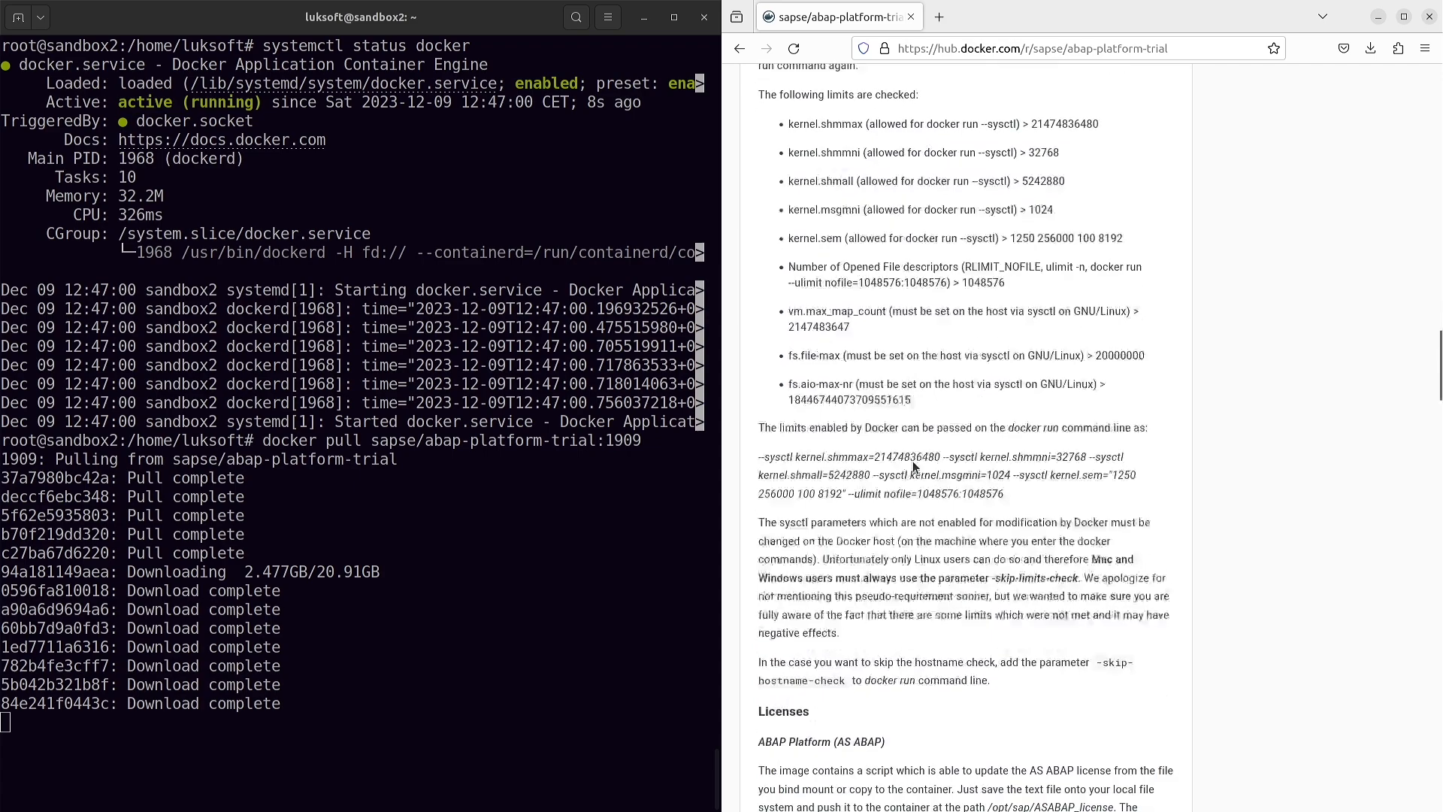
{"action": "scroll", "coordinate": [913, 461], "scroll_direction": "down", "scroll_amount": 12}
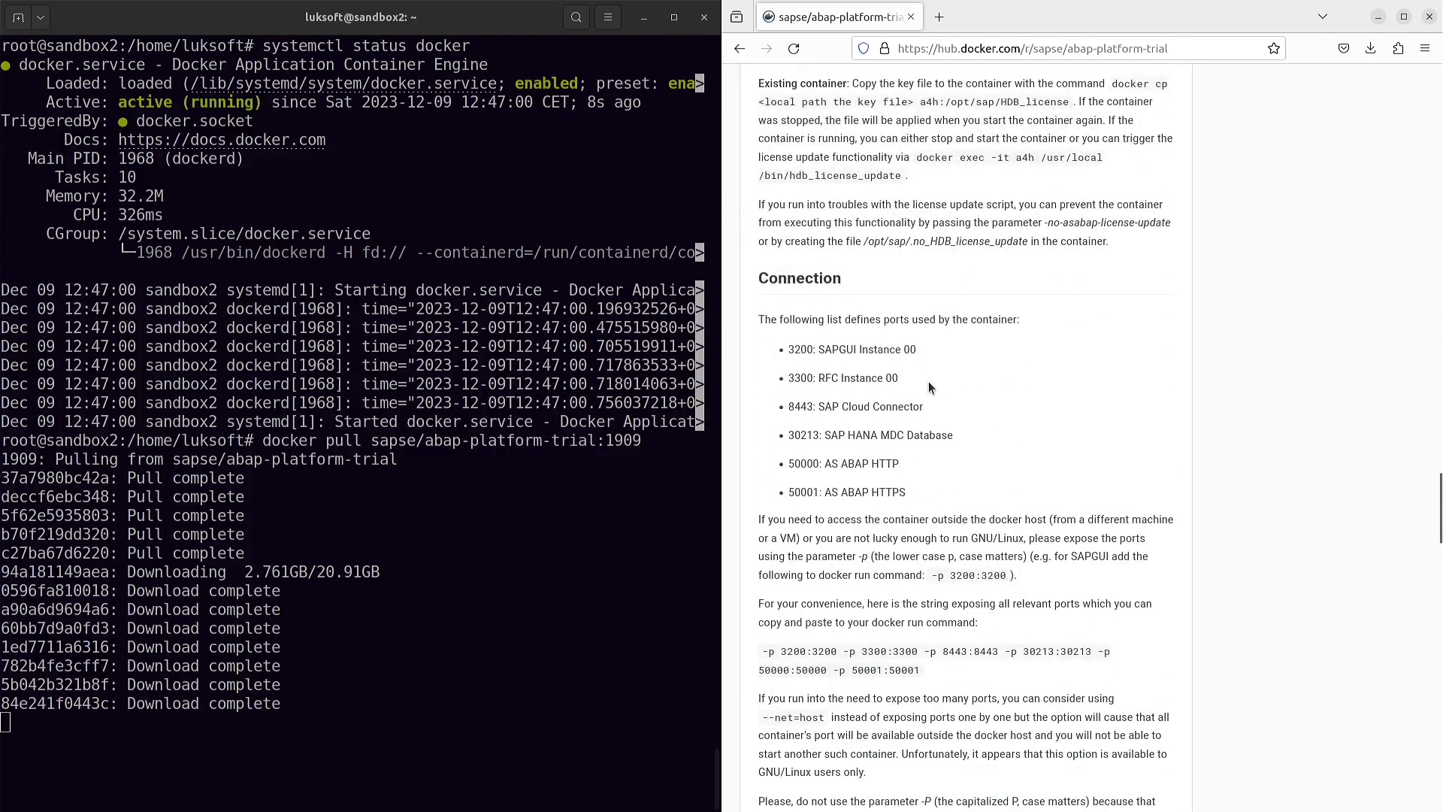
{"action": "scroll", "coordinate": [929, 385], "scroll_direction": "down", "scroll_amount": 1}
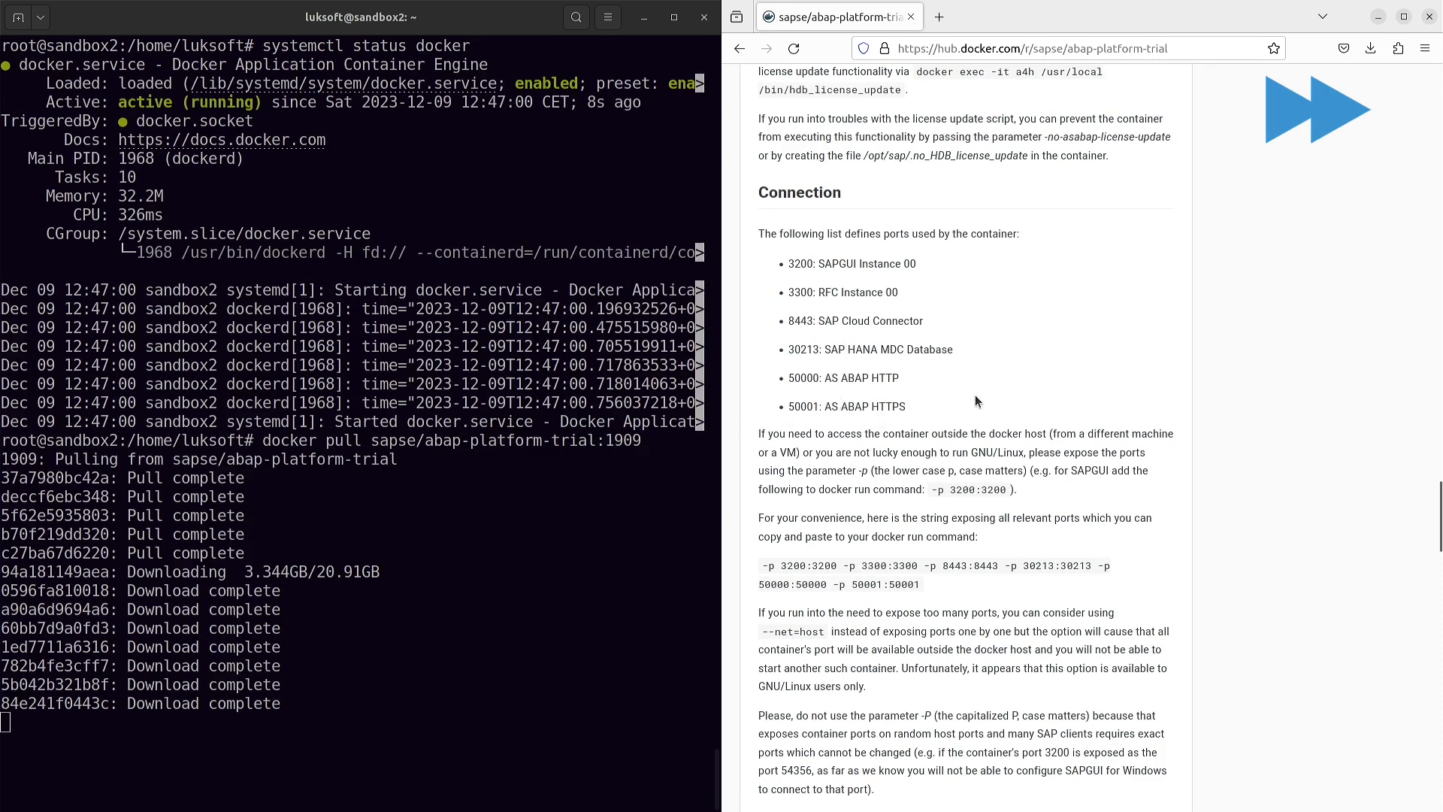
{"action": "scroll", "coordinate": [976, 403], "scroll_direction": "down", "scroll_amount": 1}
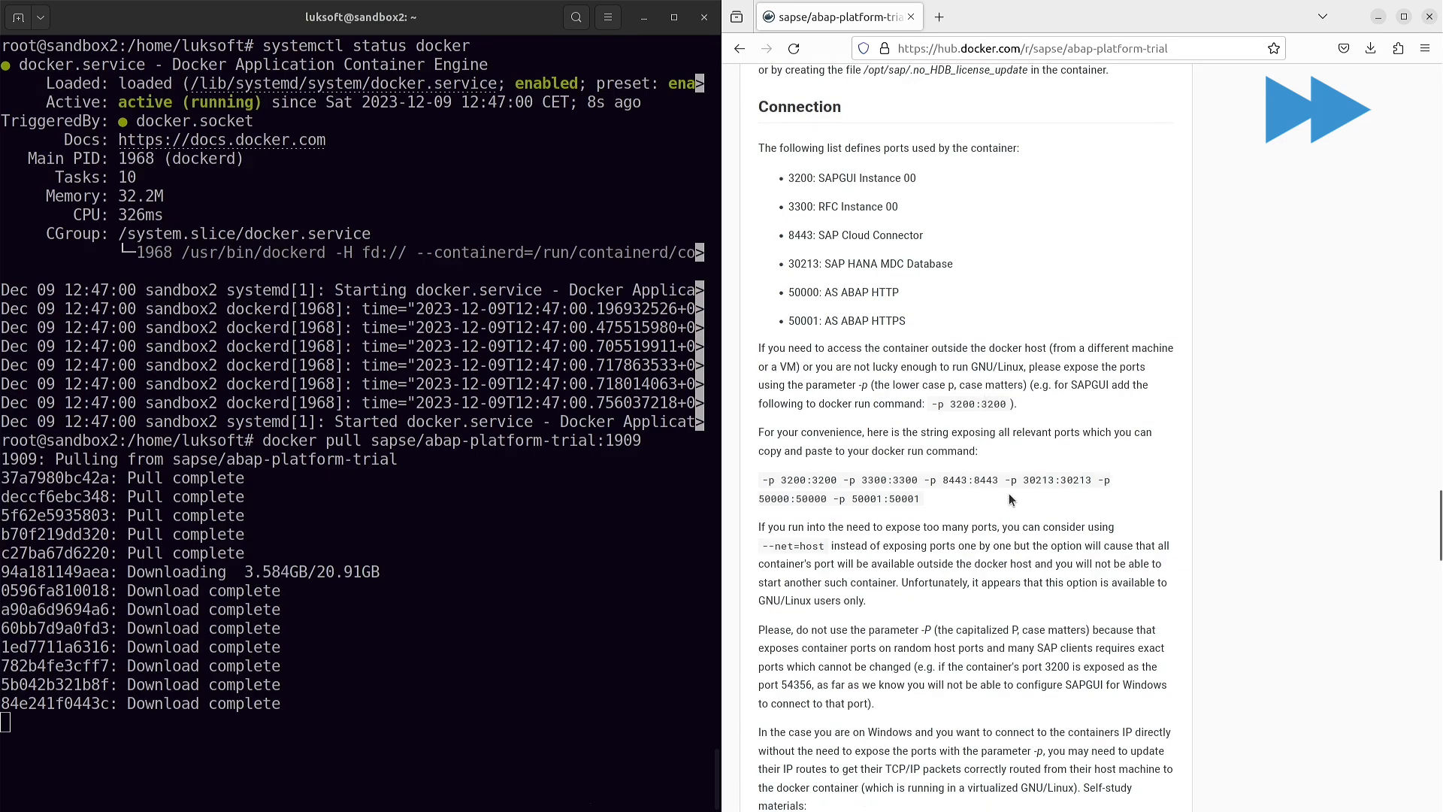
{"action": "scroll", "coordinate": [1014, 481], "scroll_direction": "down", "scroll_amount": 11}
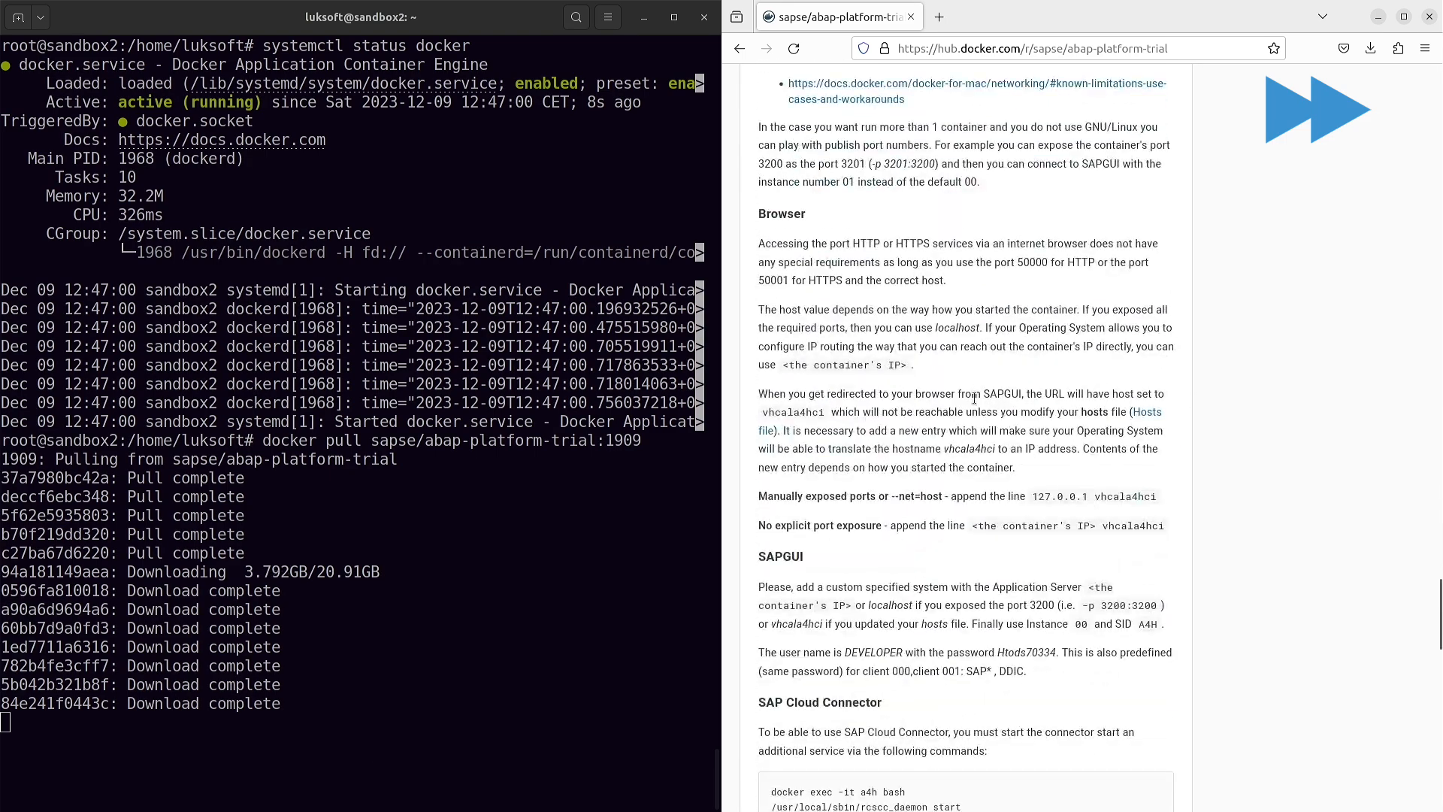
{"action": "scroll", "coordinate": [969, 473], "scroll_direction": "down", "scroll_amount": 3}
{"action": "scroll", "coordinate": [975, 484], "scroll_direction": "down", "scroll_amount": 12}
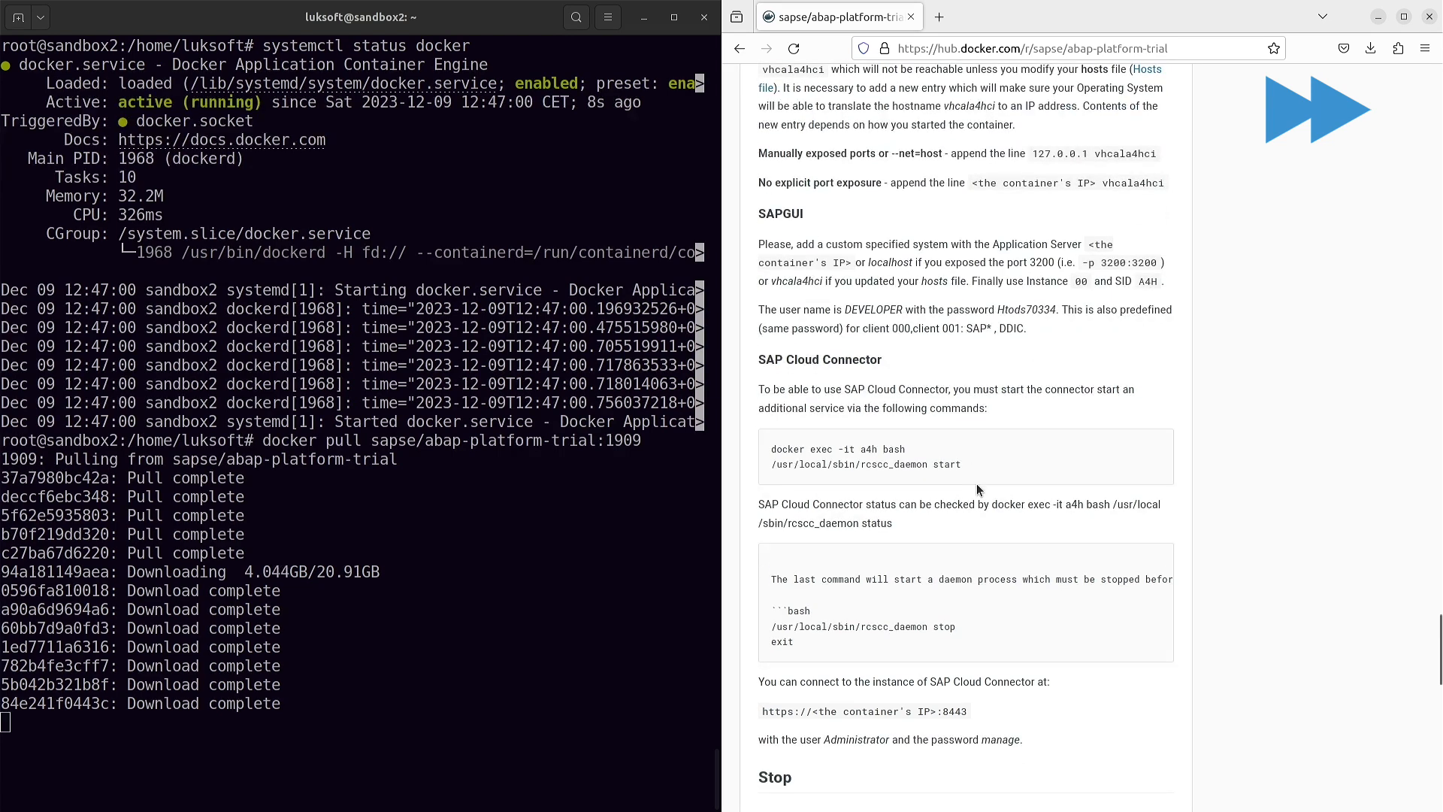
{"action": "scroll", "coordinate": [970, 466], "scroll_direction": "down", "scroll_amount": 2}
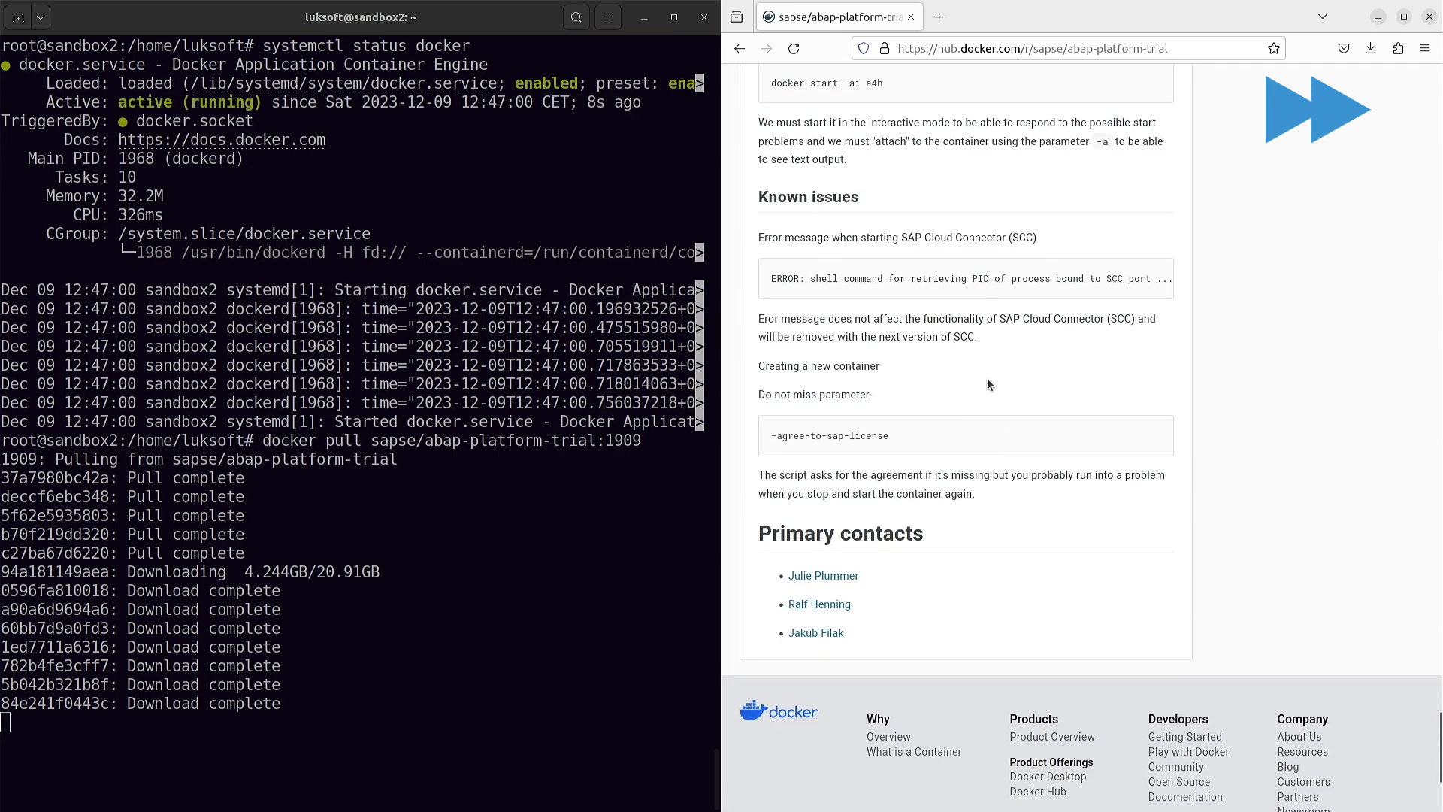
- Search the page for 'passw' and select the SAPGUI login password
{"action": "key", "text": "ctrl+f"}
{"action": "type", "text": "passw"}
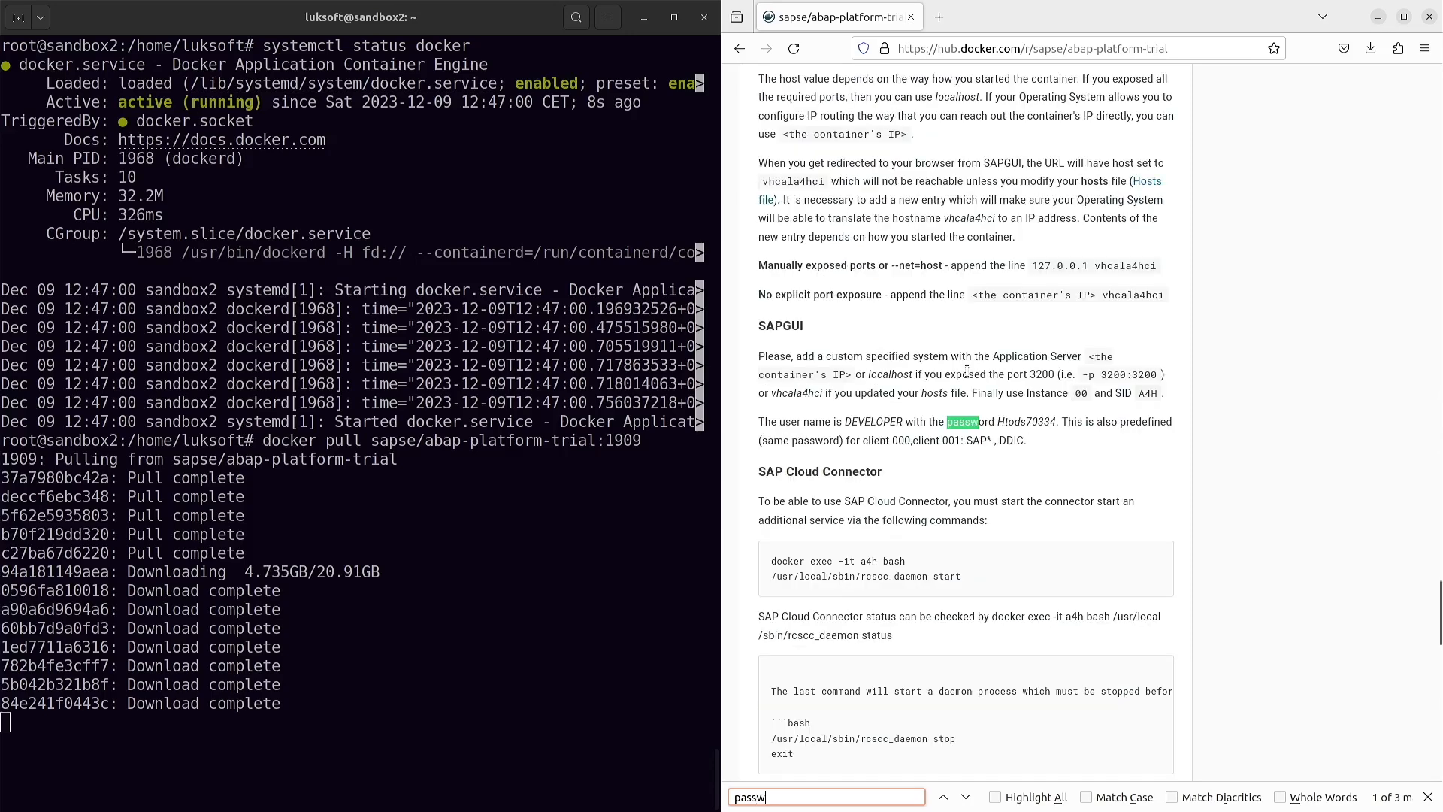
{"action": "double_click", "coordinate": [1031, 422]}
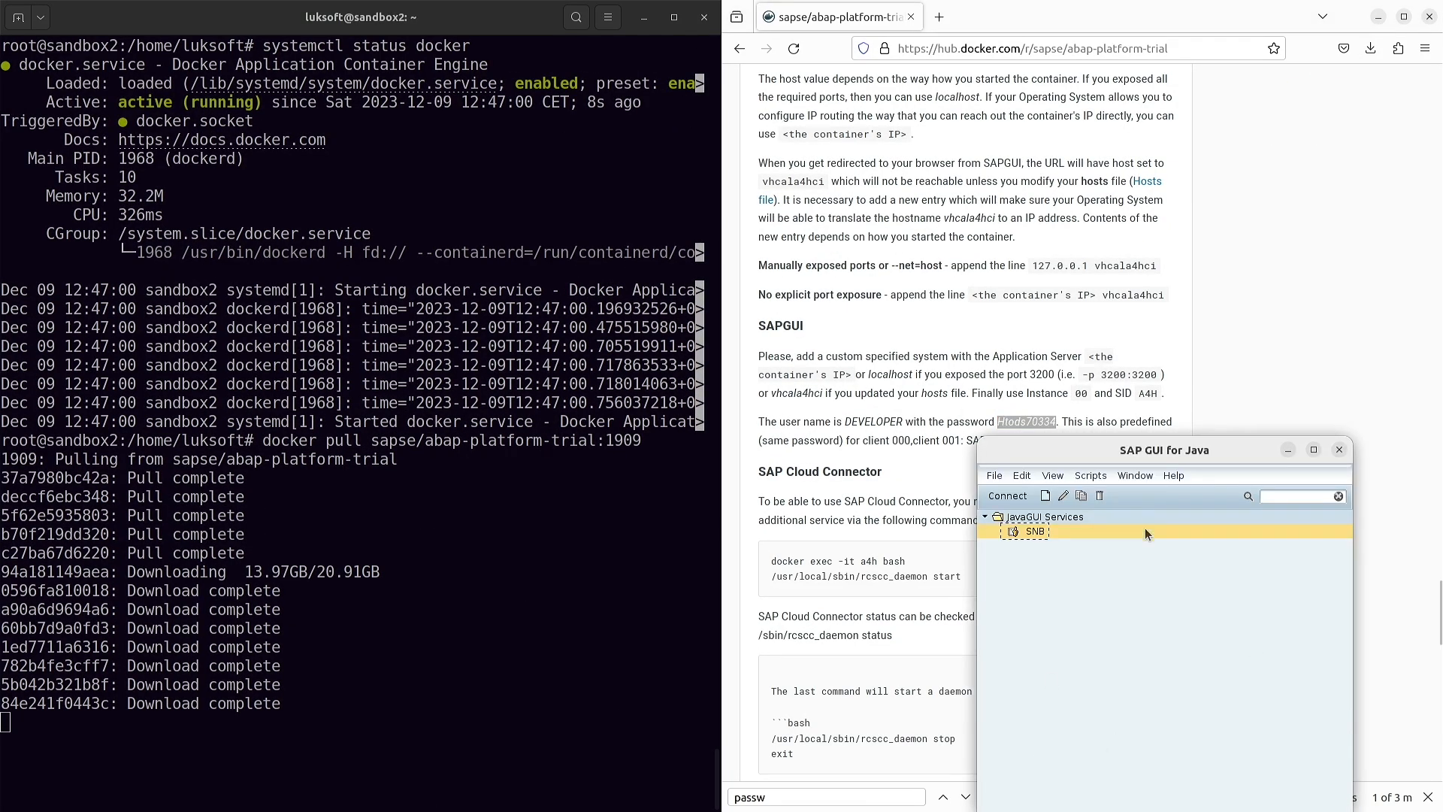
- Create and save connection A4H in expert mode with string /H/192.168.150.131/S/3200
{"action": "left_click_drag", "start_coordinate": [1160, 456], "coordinate": [977, 103]}
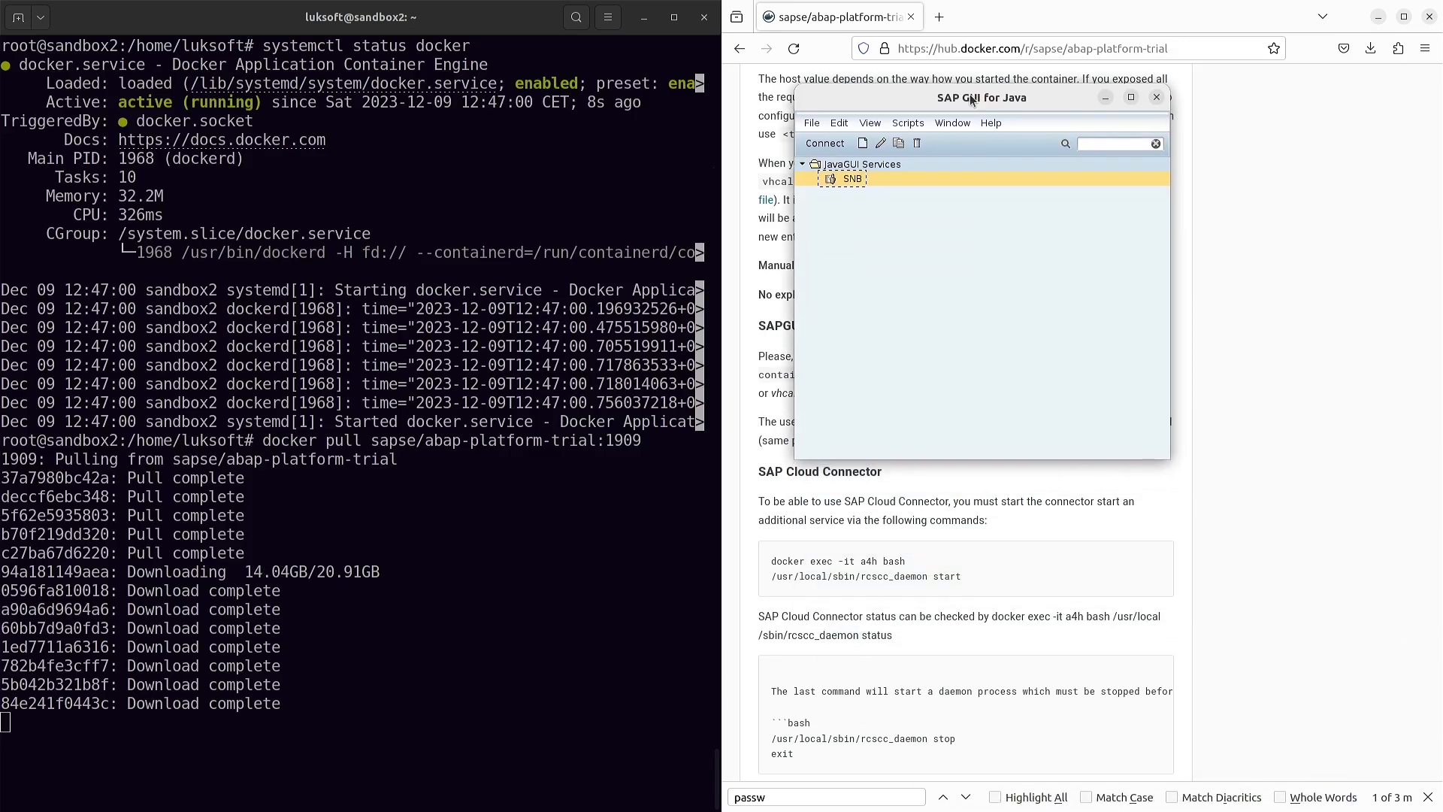
{"action": "left_click", "coordinate": [861, 146]}
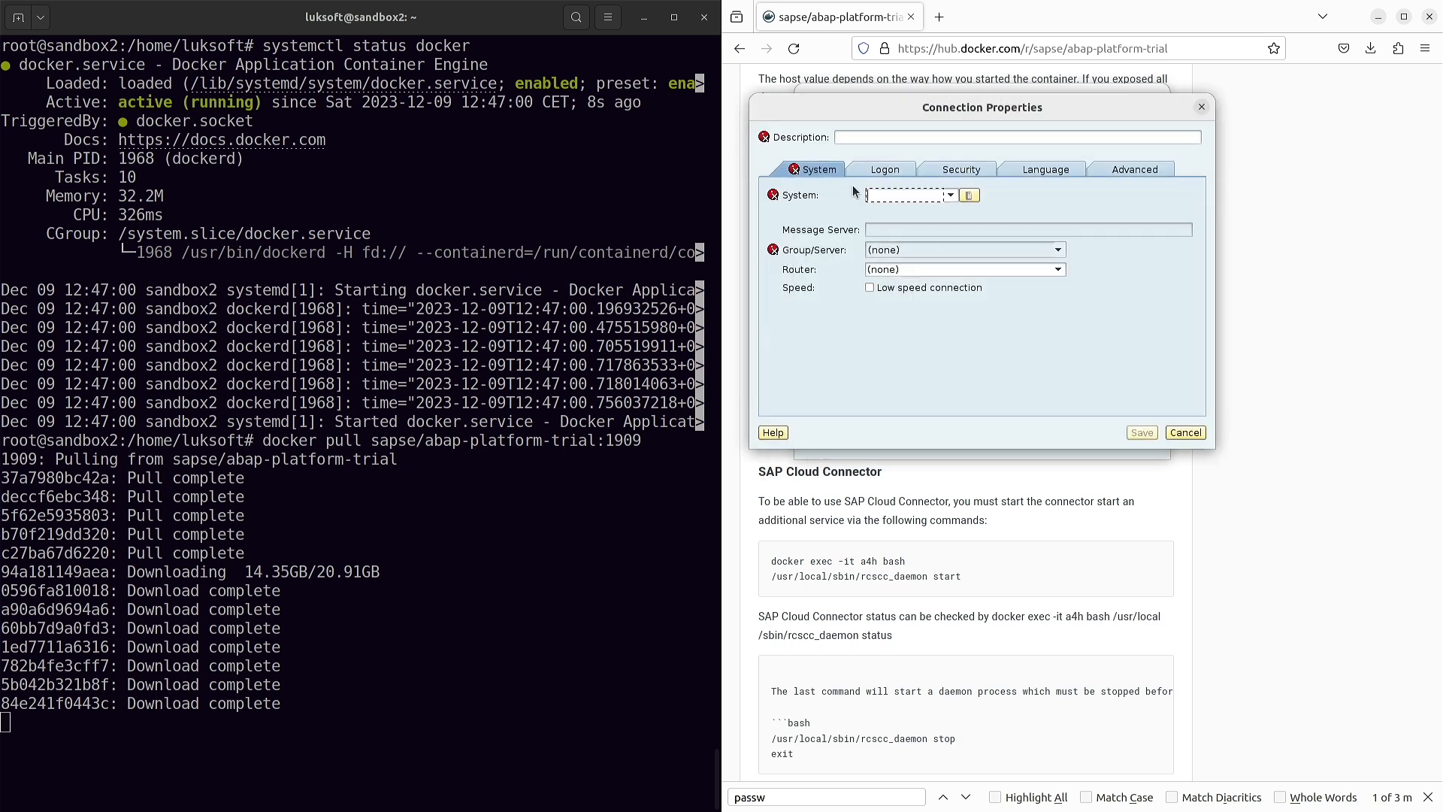
{"action": "left_click", "coordinate": [1133, 168]}
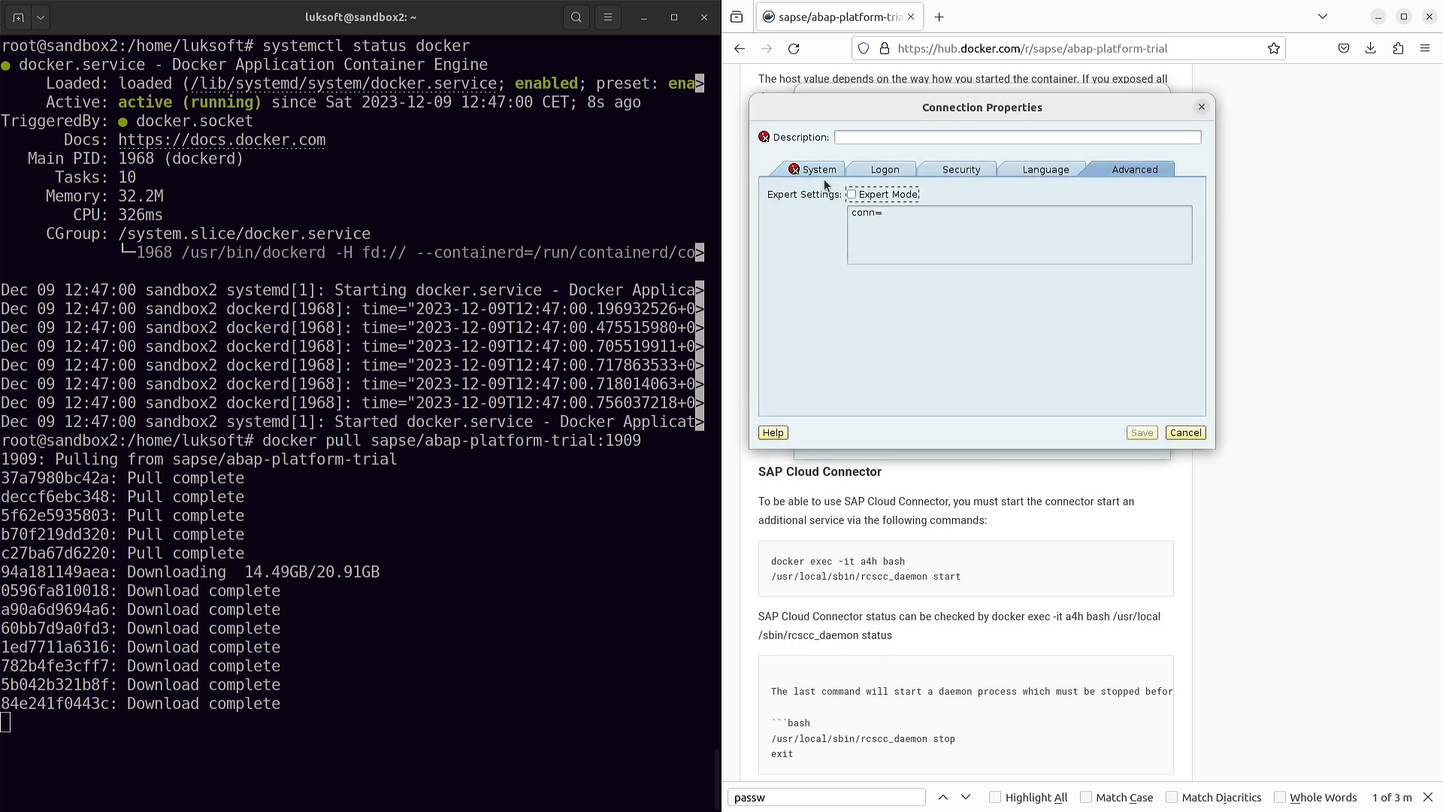
{"action": "left_click", "coordinate": [887, 137]}
{"action": "type", "text": "A4H"}
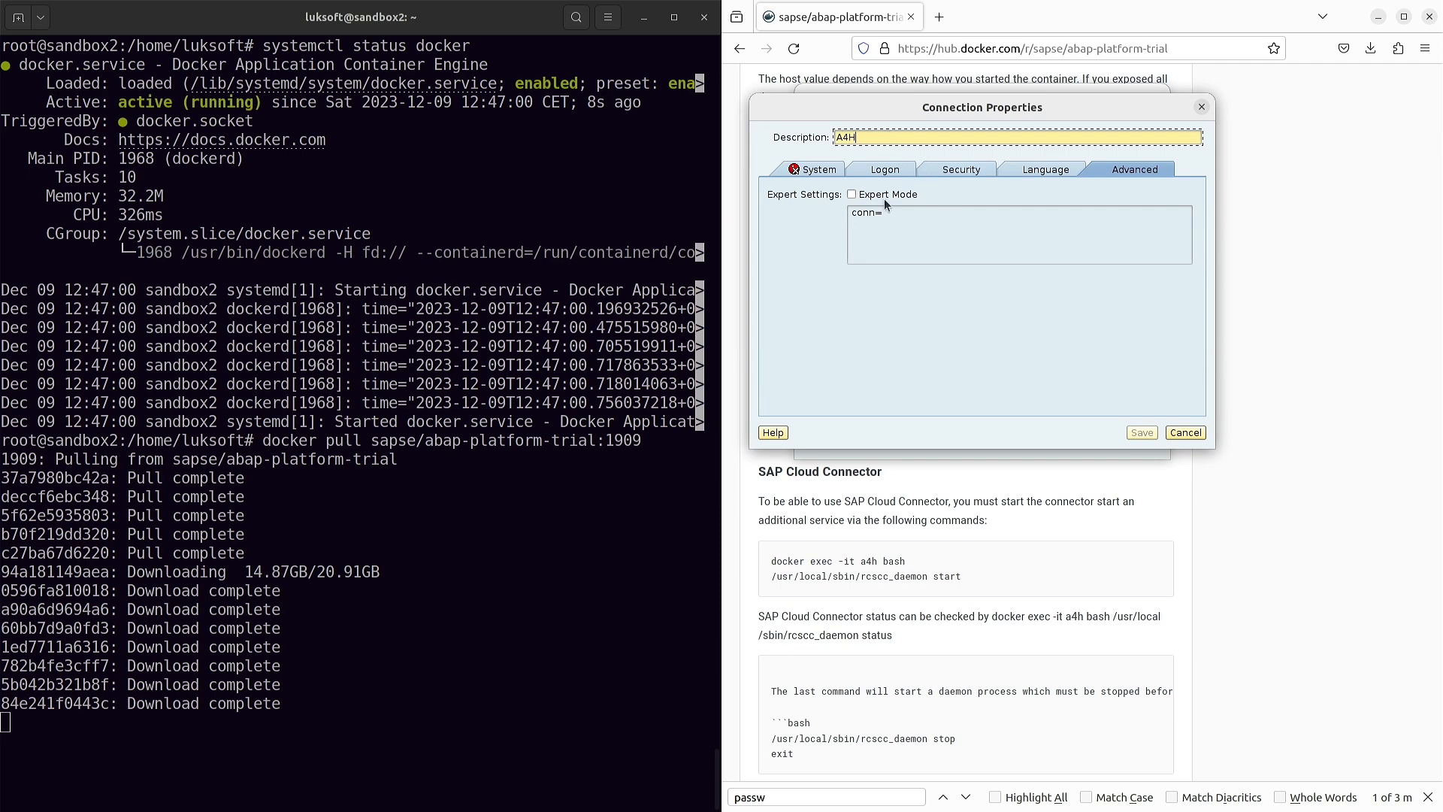
{"action": "left_click", "coordinate": [852, 195]}
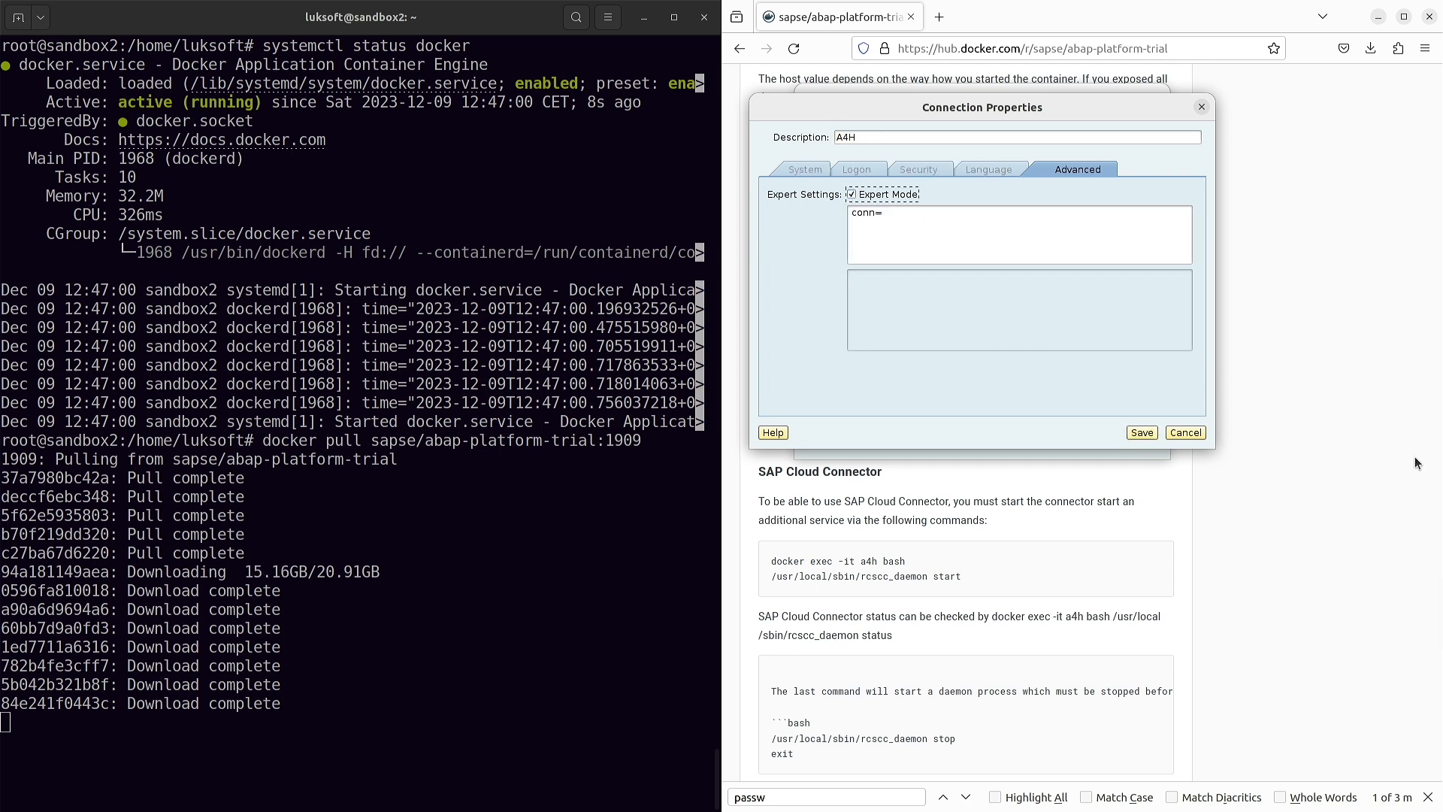
{"action": "left_click", "coordinate": [951, 242]}
{"action": "type", "text": "/H"}
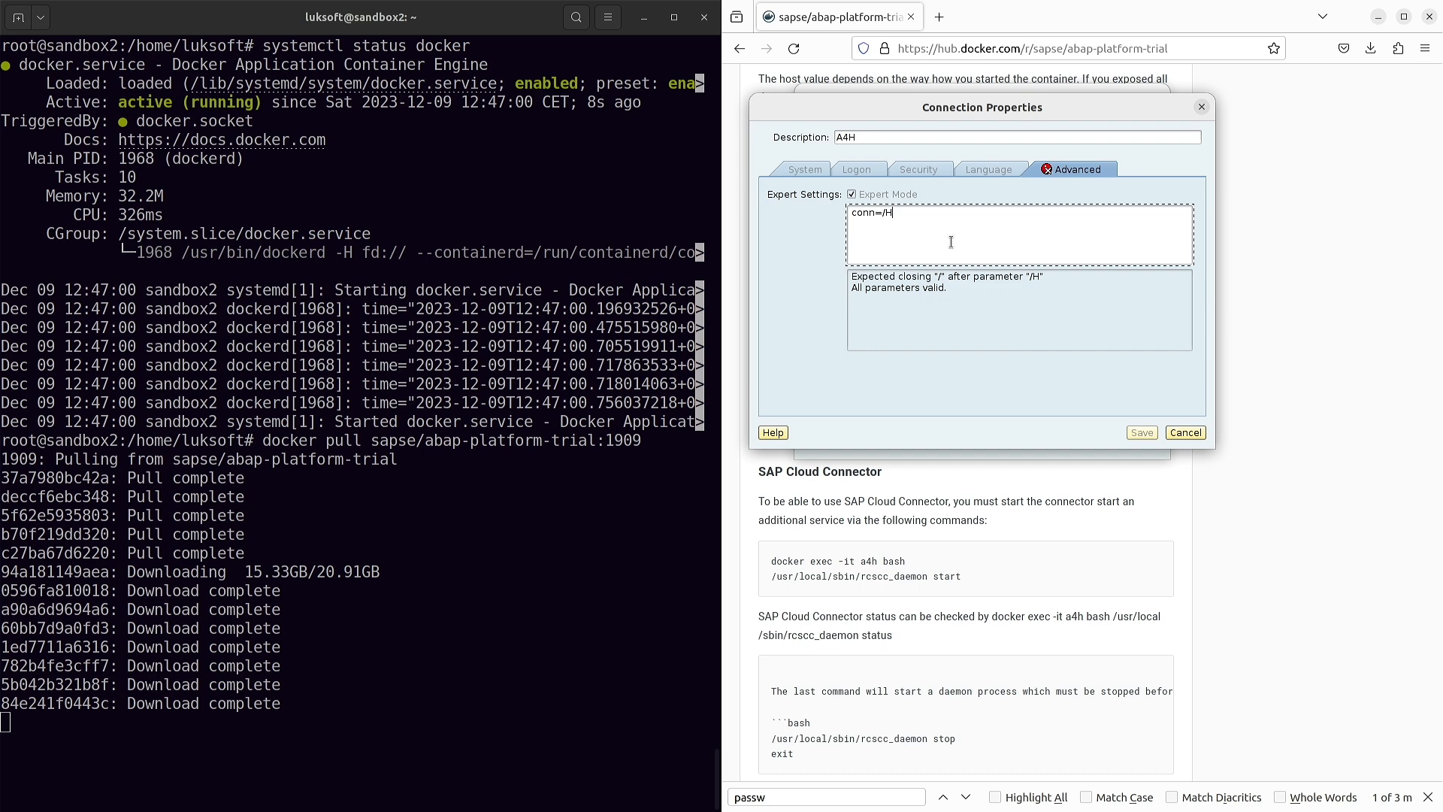
{"action": "type", "text": "/192.168.150.131/S/32"}
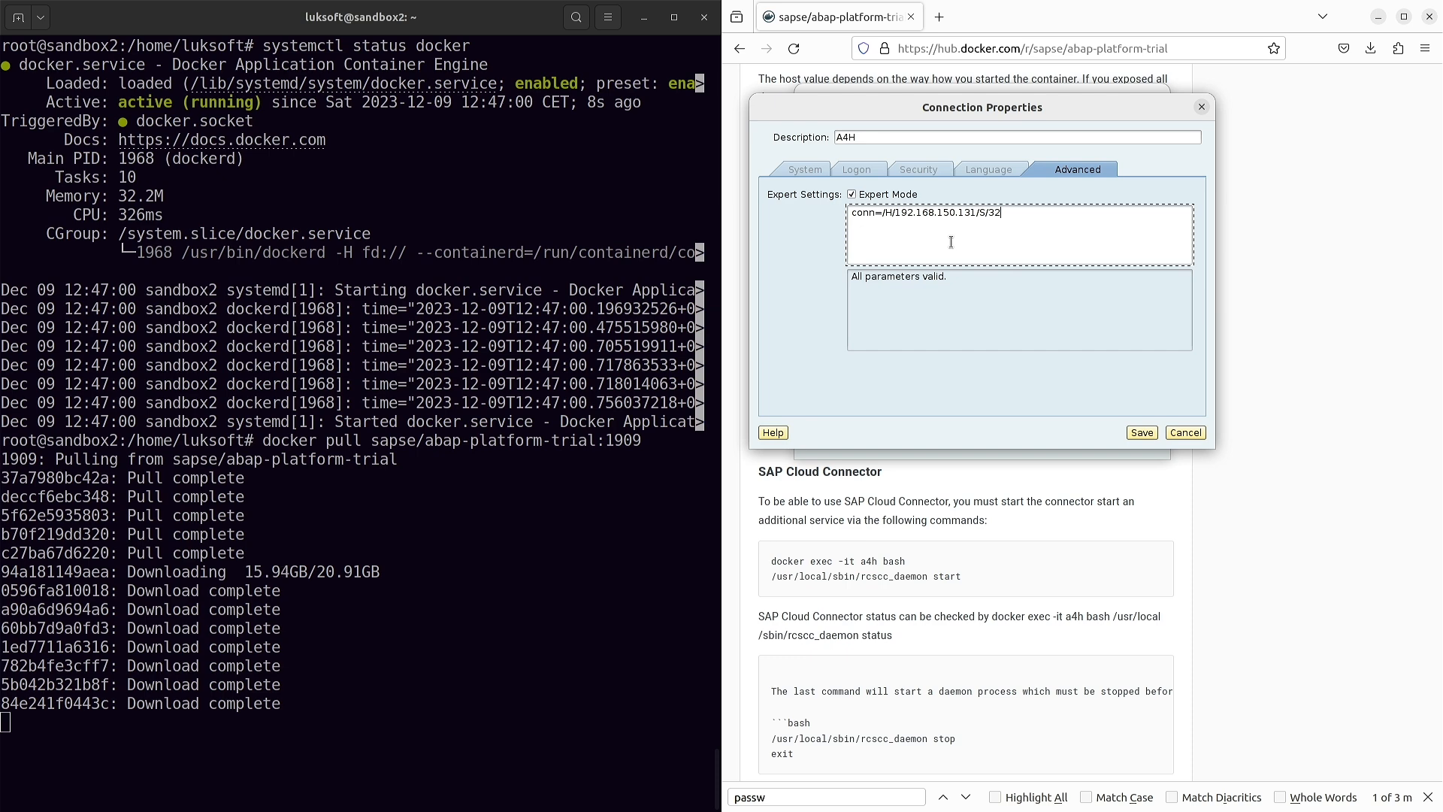
{"action": "type", "text": "00"}
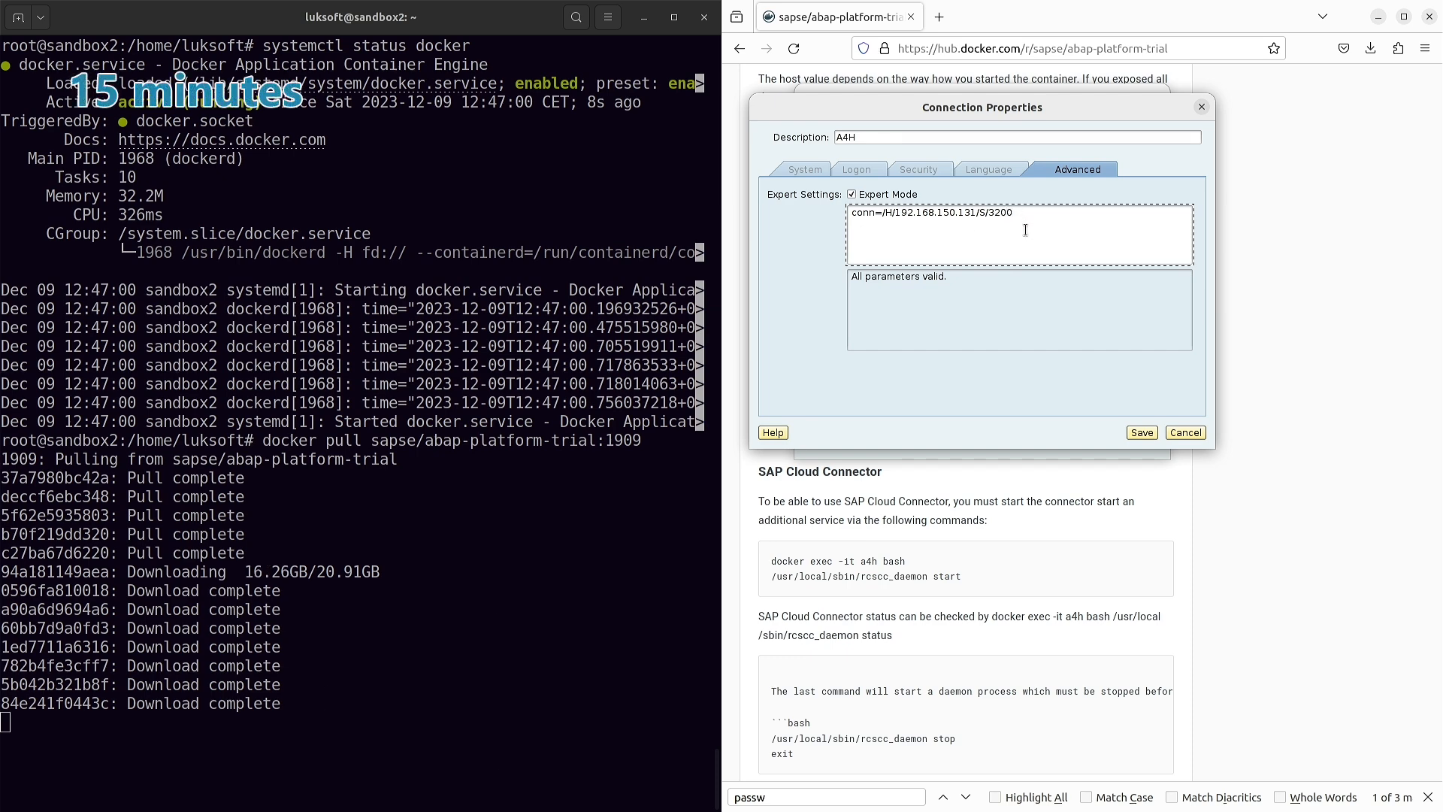
{"action": "left_click", "coordinate": [1143, 432]}
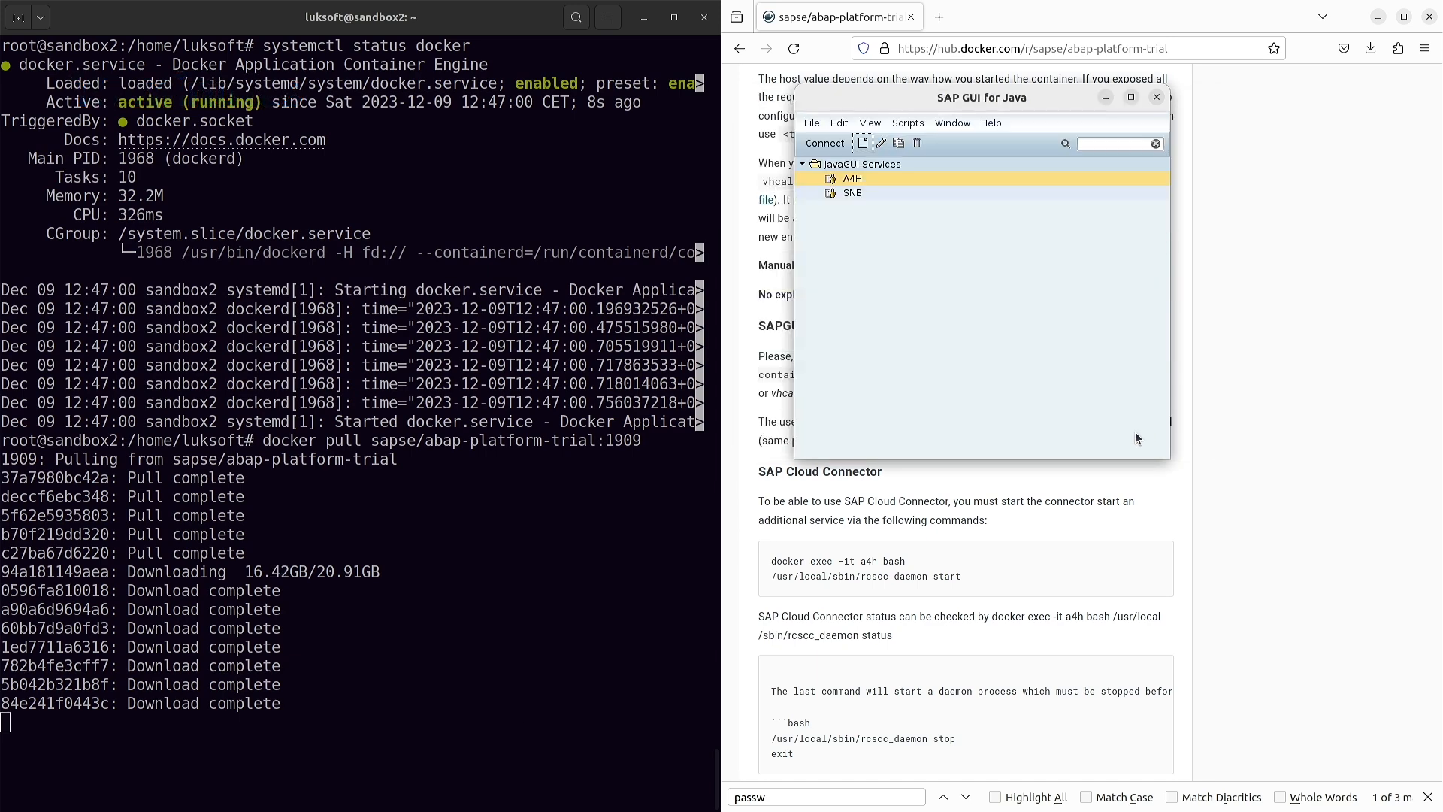
- Select the A4H connection entry and move the SAP GUI window lower
{"action": "left_click", "coordinate": [854, 193]}
{"action": "left_click", "coordinate": [853, 179]}
{"action": "left_click_drag", "start_coordinate": [1019, 106], "coordinate": [1029, 292]}
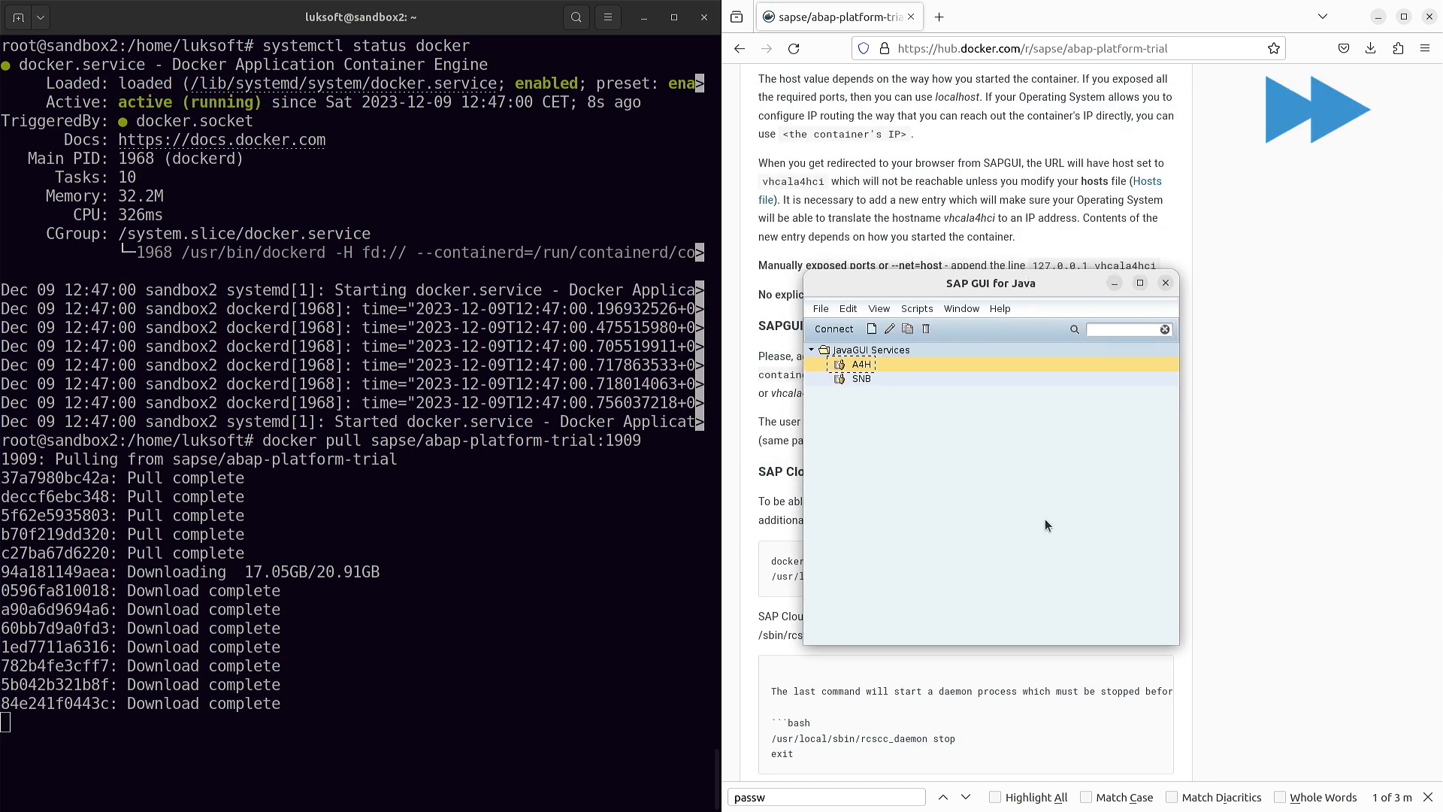
- Search the Docker Hub page for 'licens' and step through matches to the Licenses heading
{"action": "left_click", "coordinate": [1235, 295]}
{"action": "key", "text": "ctrl+f"}
{"action": "type", "text": "licens"}
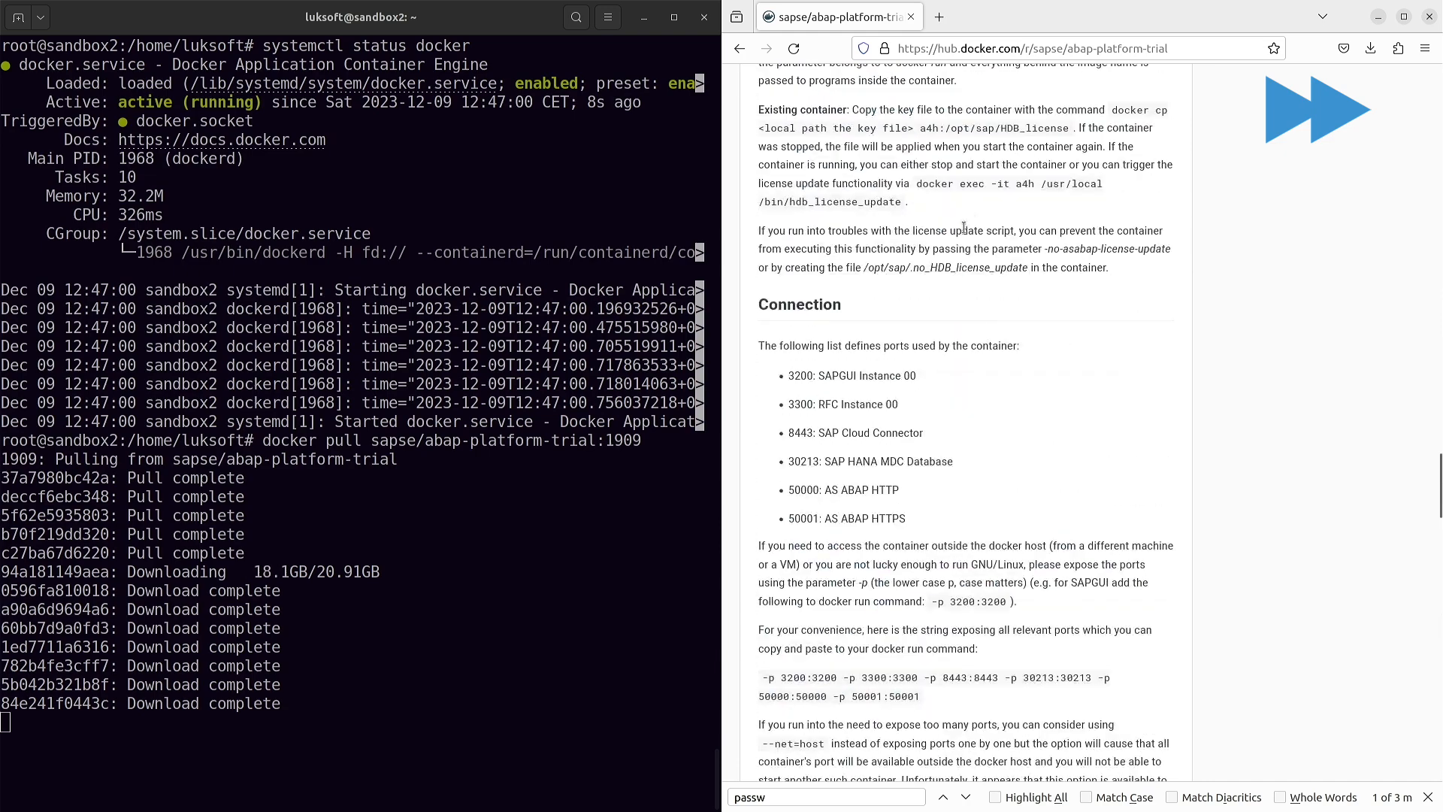
{"action": "left_click", "coordinate": [966, 796]}
{"action": "left_click", "coordinate": [966, 797]}
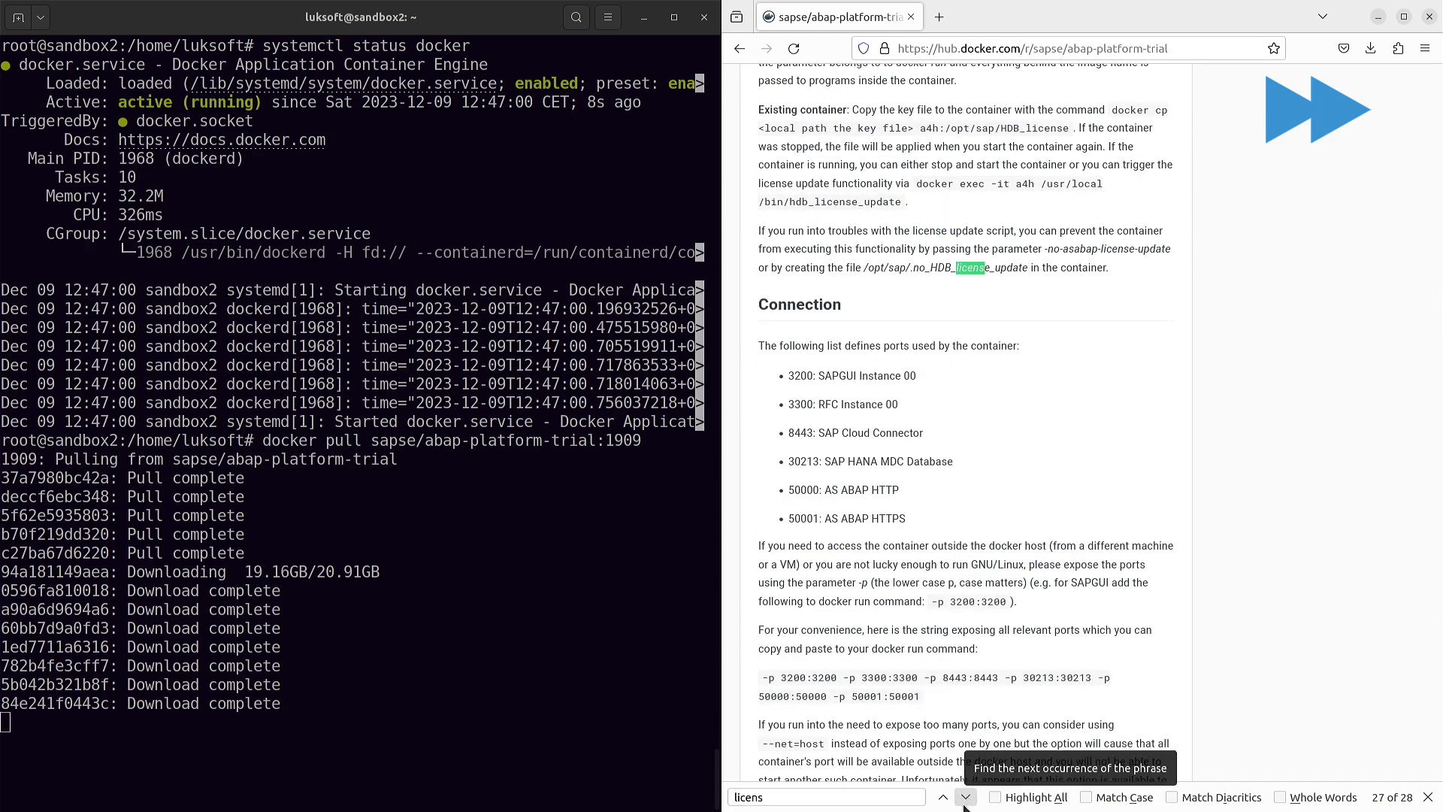
{"action": "left_click", "coordinate": [966, 797]}
{"action": "left_click", "coordinate": [965, 803]}
{"action": "left_click", "coordinate": [966, 800]}
{"action": "left_click", "coordinate": [966, 800]}
{"action": "left_click", "coordinate": [966, 800]}
{"action": "scroll", "coordinate": [992, 602], "scroll_direction": "down", "scroll_amount": 4}
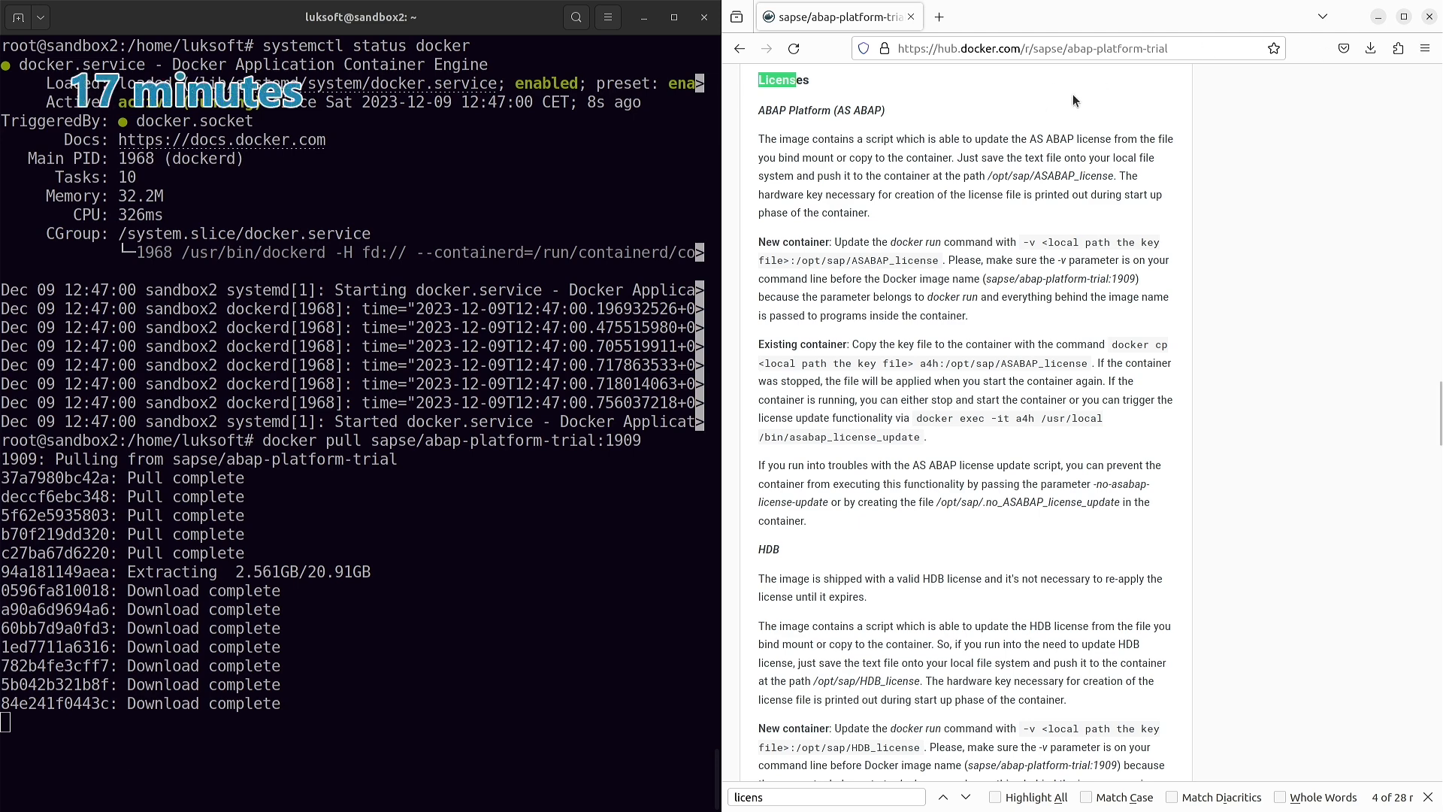
- Load the pasted minisap license key page and choose the A4H system
{"action": "left_click", "coordinate": [1174, 50]}
{"action": "type", "text": "https://go.support.sap.com/minisap/#/minisap"}
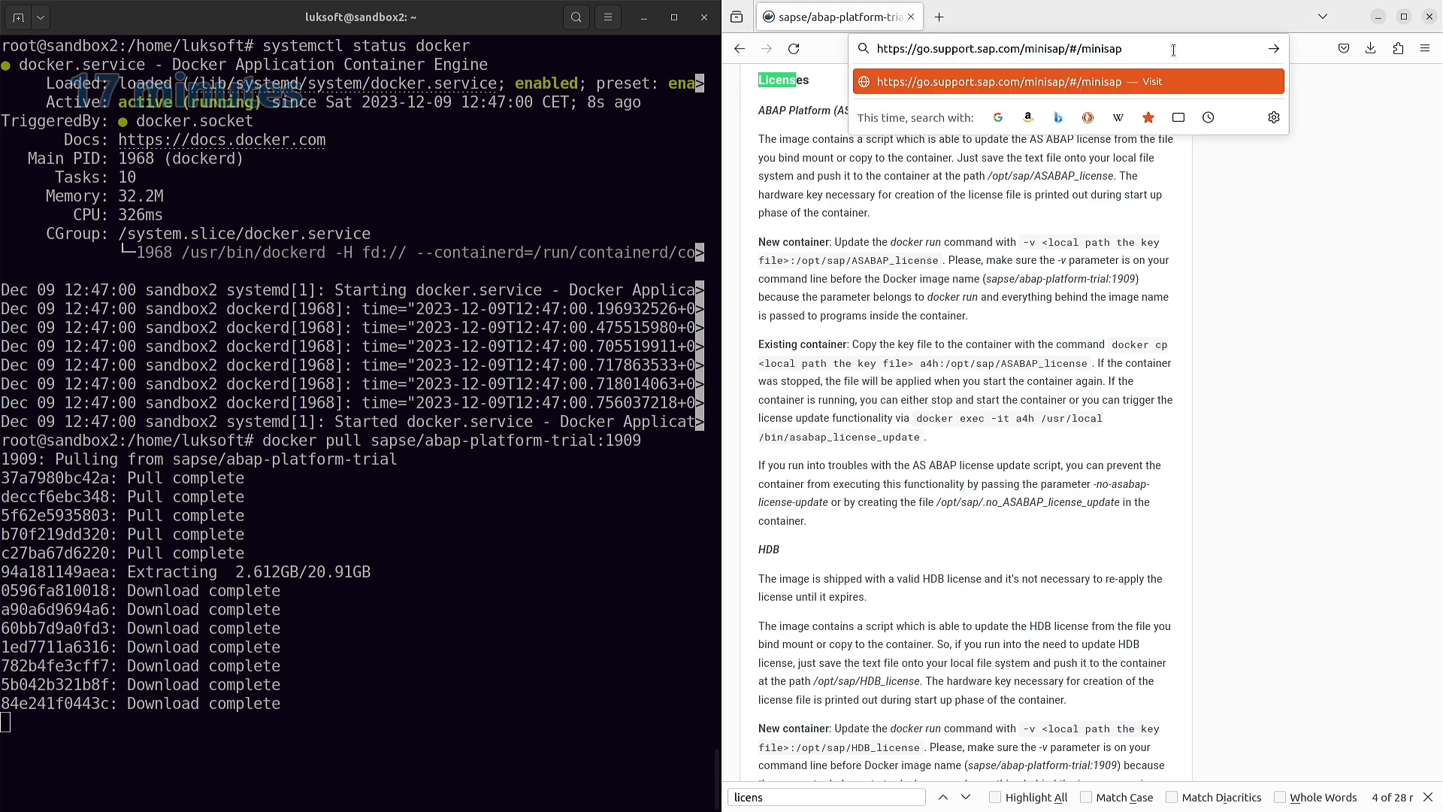
{"action": "key", "text": "Return"}
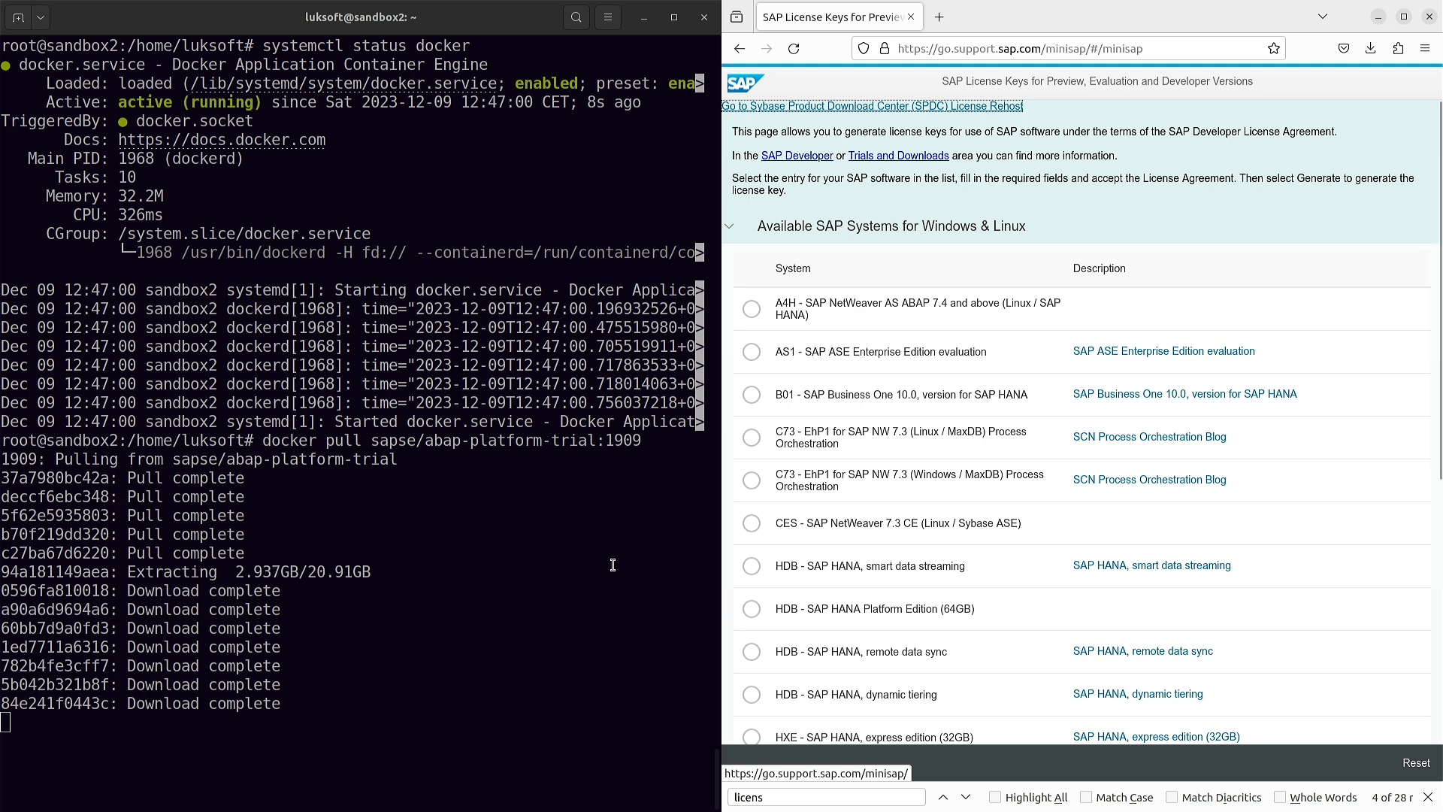
{"action": "left_click", "coordinate": [751, 309]}
- Go through the requester's first name, last name, e-mail and hardware key fields
{"action": "scroll", "coordinate": [991, 308], "scroll_direction": "down", "scroll_amount": 10}
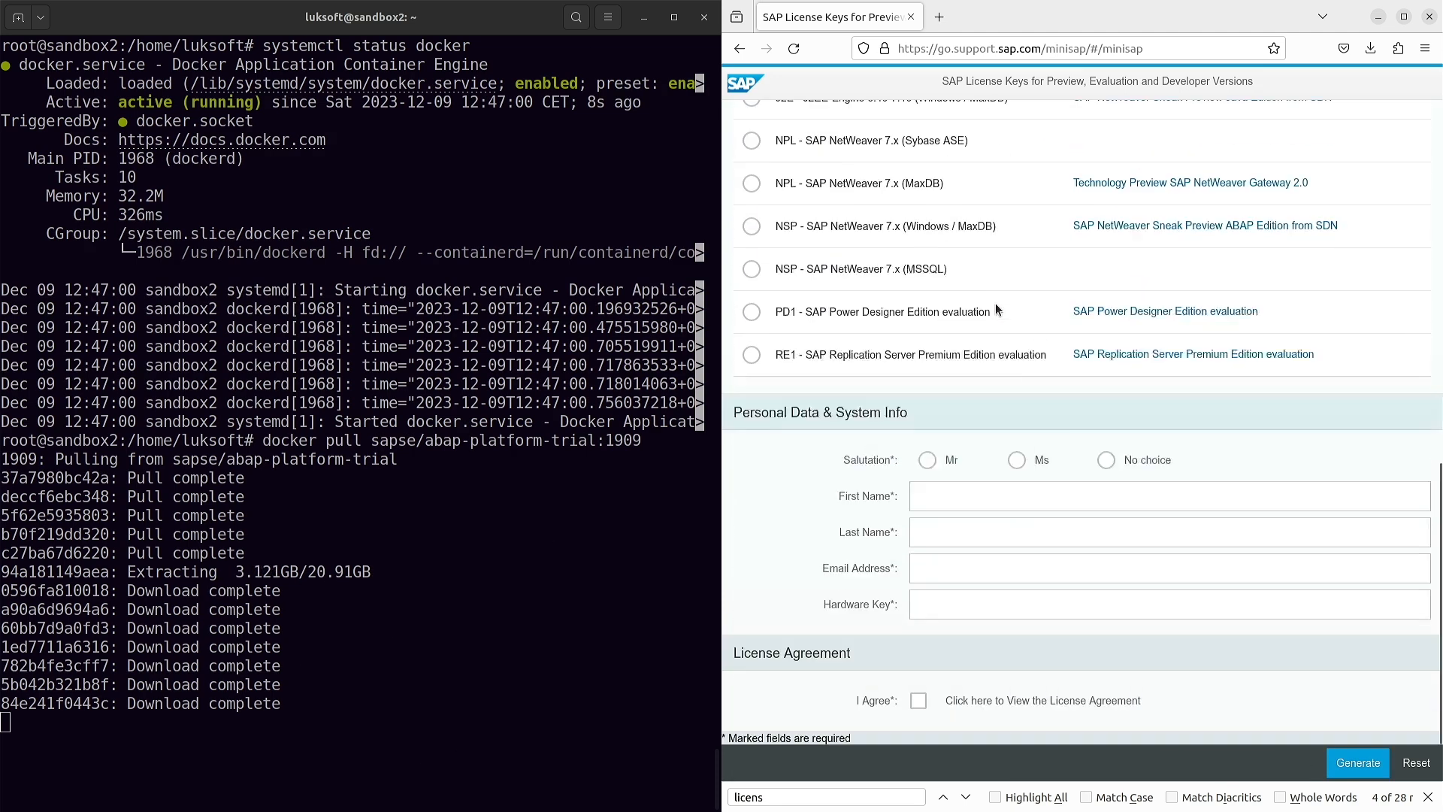
{"action": "left_click", "coordinate": [963, 502]}
{"action": "left_click", "coordinate": [936, 529]}
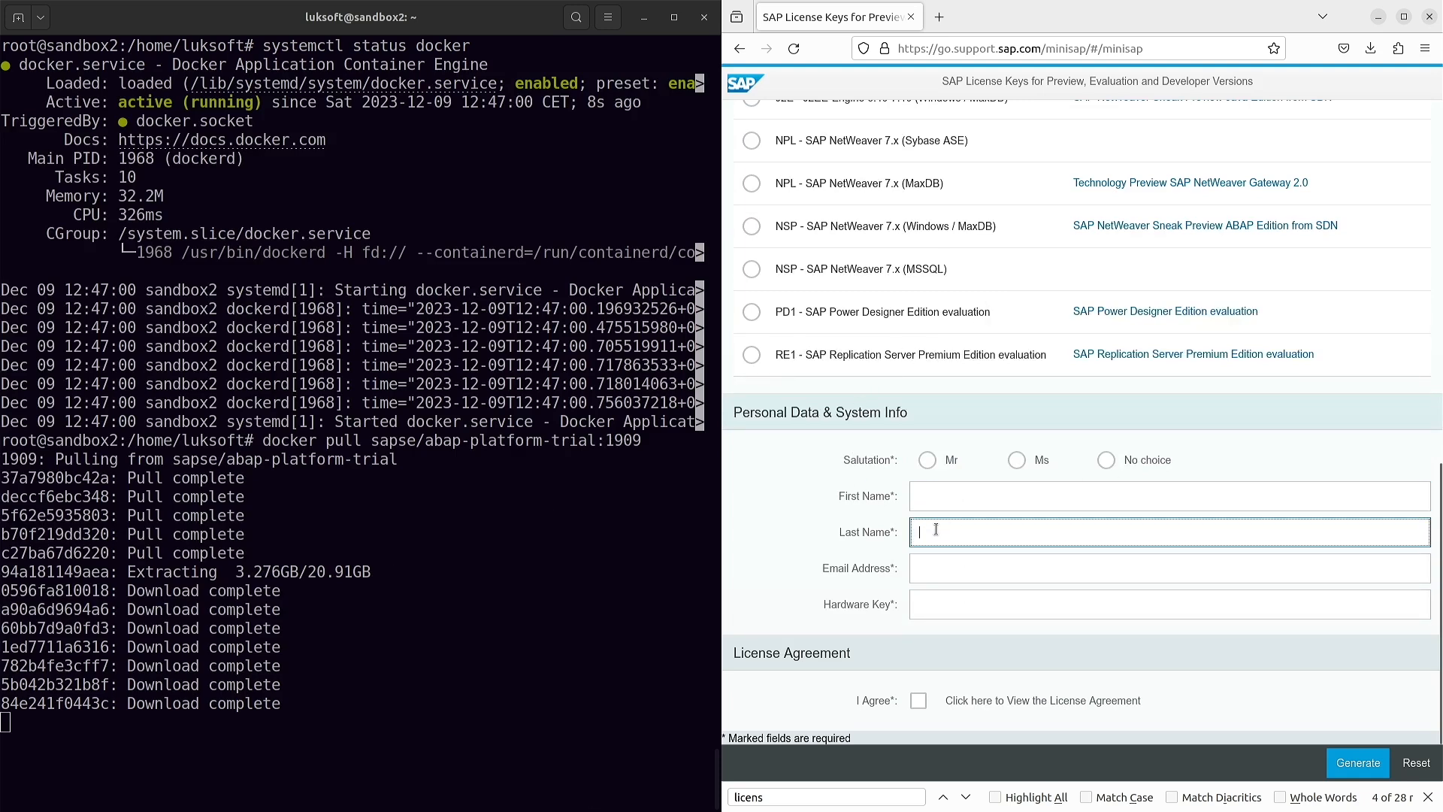
{"action": "left_click", "coordinate": [936, 565]}
{"action": "left_click", "coordinate": [944, 604]}
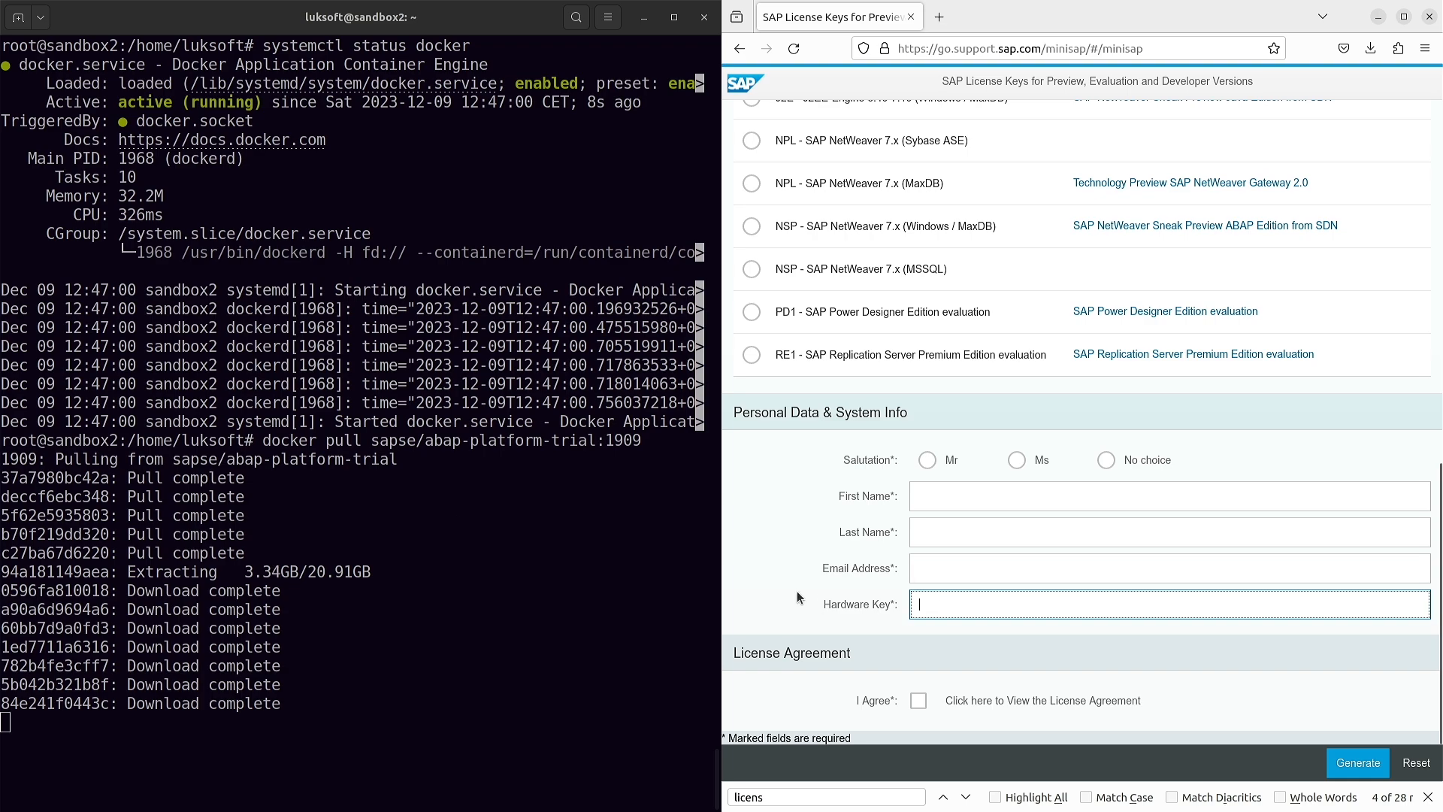
- Tick I Agree, scroll through the license agreement, and accept it
{"action": "left_click", "coordinate": [918, 705]}
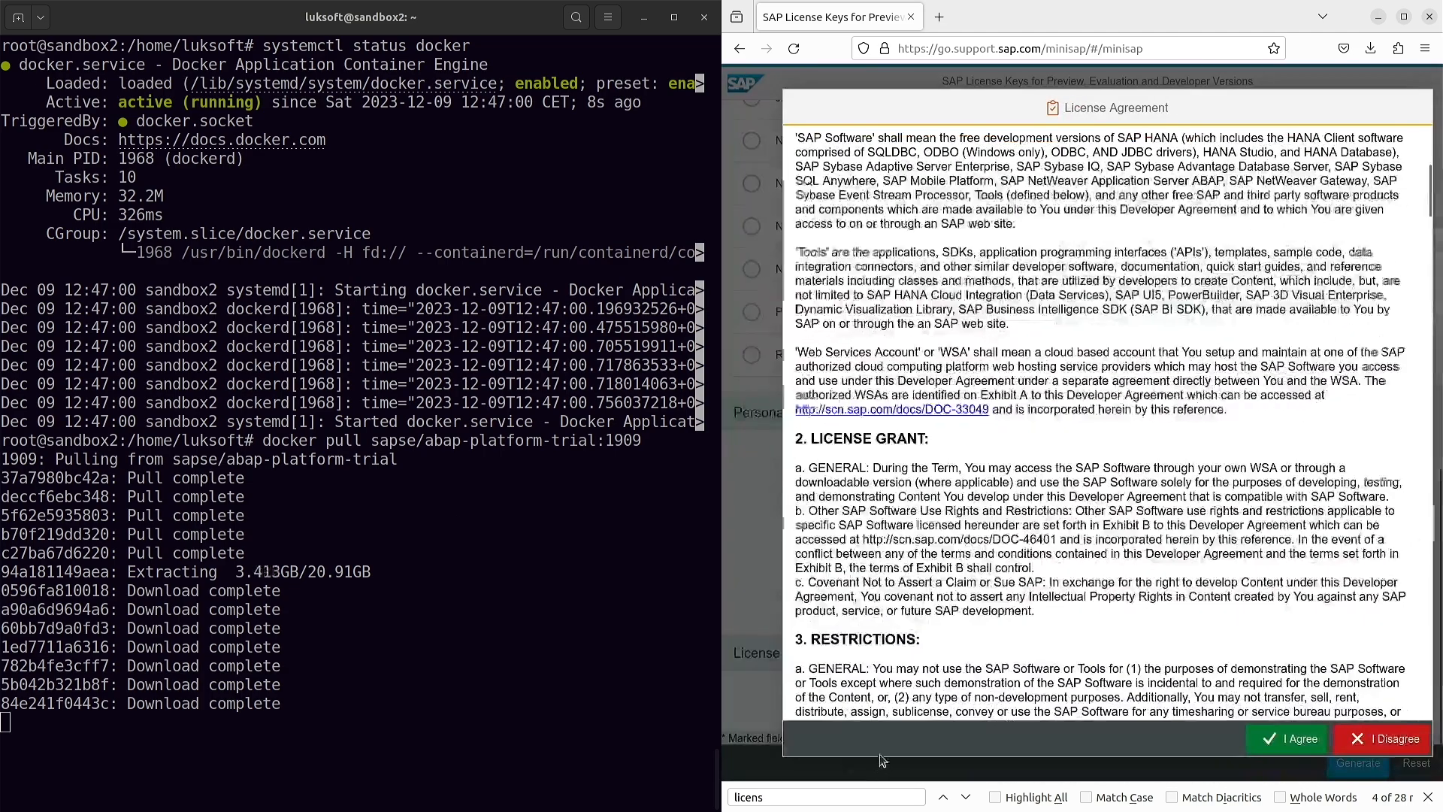
{"action": "scroll", "coordinate": [1079, 504], "scroll_direction": "down", "scroll_amount": 20}
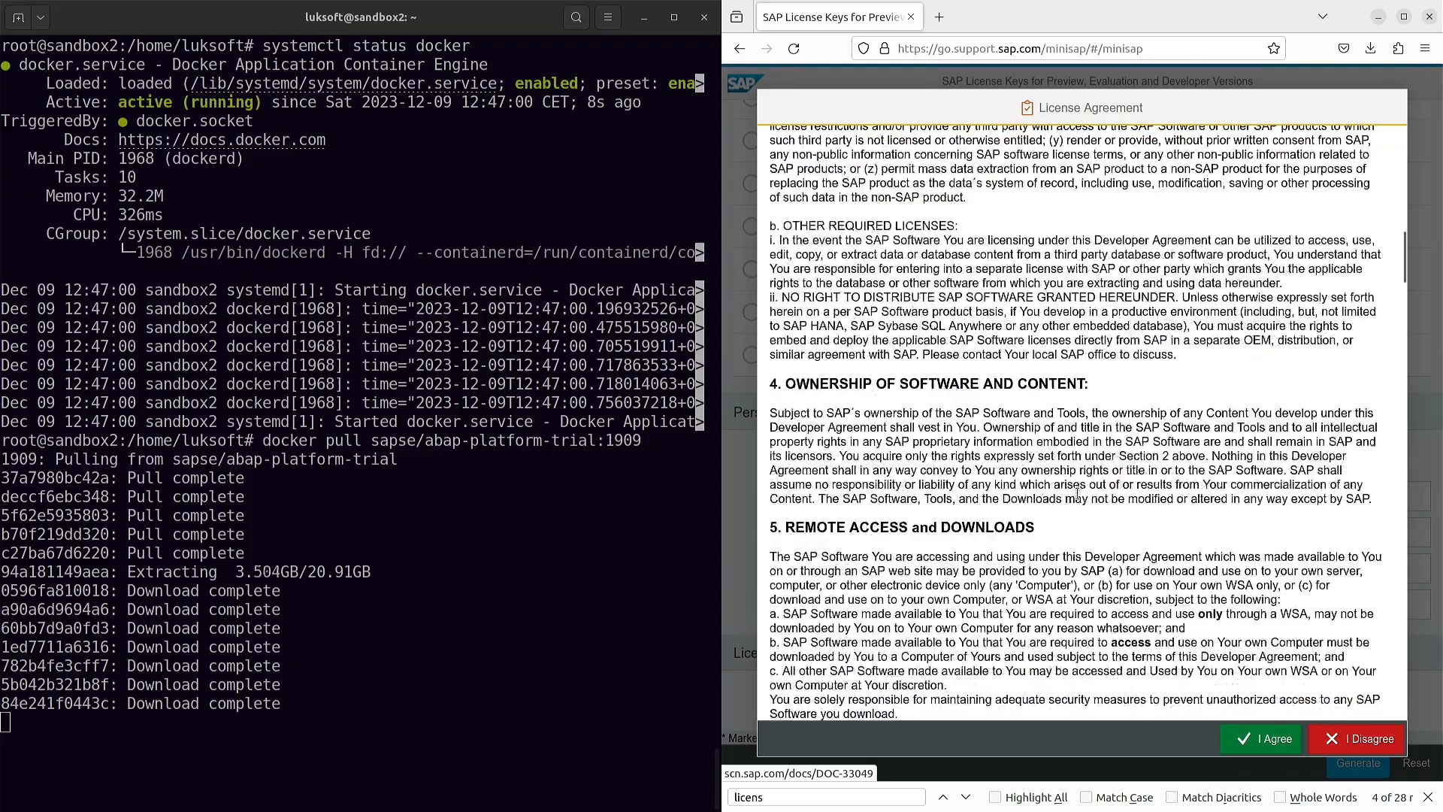
{"action": "scroll", "coordinate": [1078, 497], "scroll_direction": "down", "scroll_amount": 20}
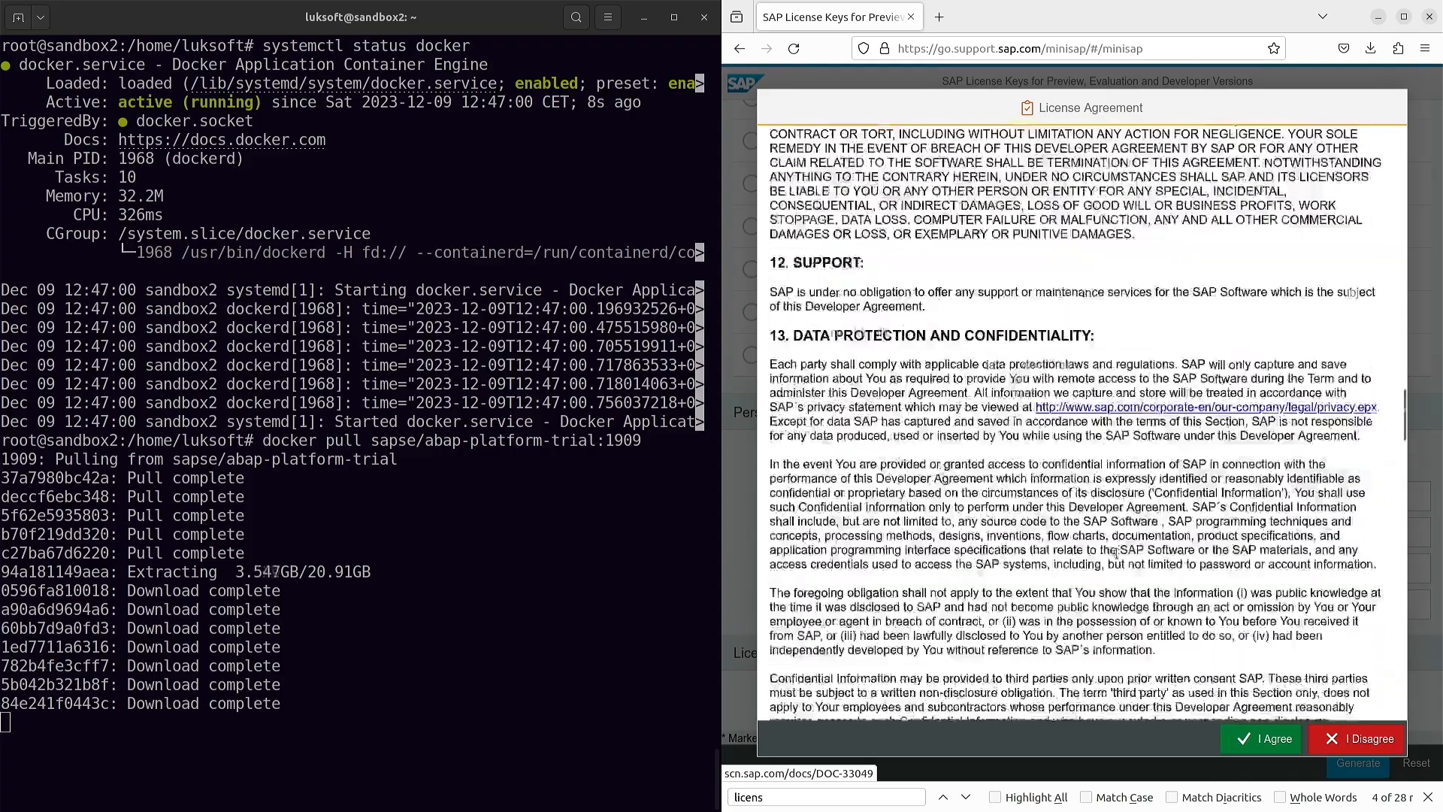
{"action": "scroll", "coordinate": [1162, 585], "scroll_direction": "down", "scroll_amount": 5}
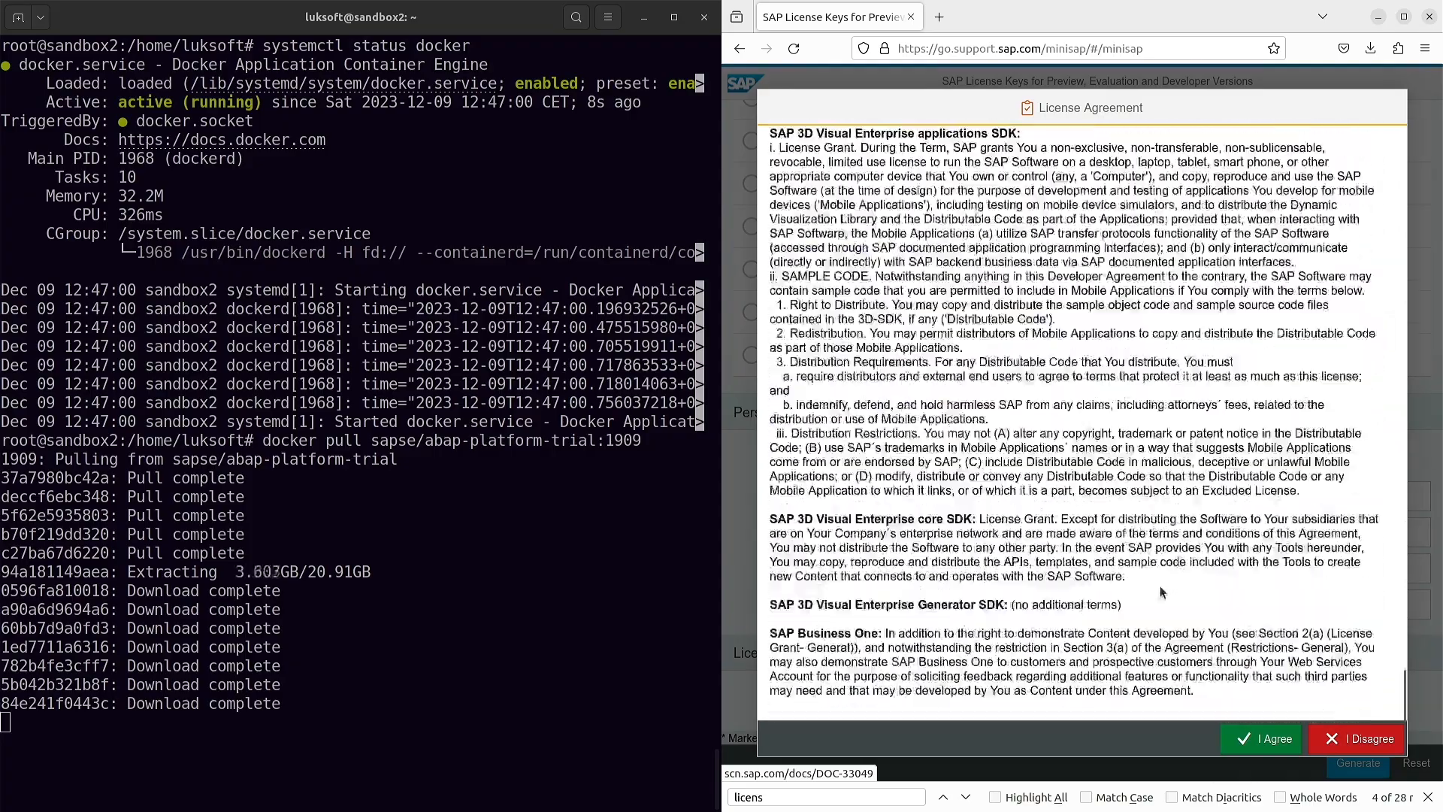
{"action": "left_click", "coordinate": [1265, 738]}
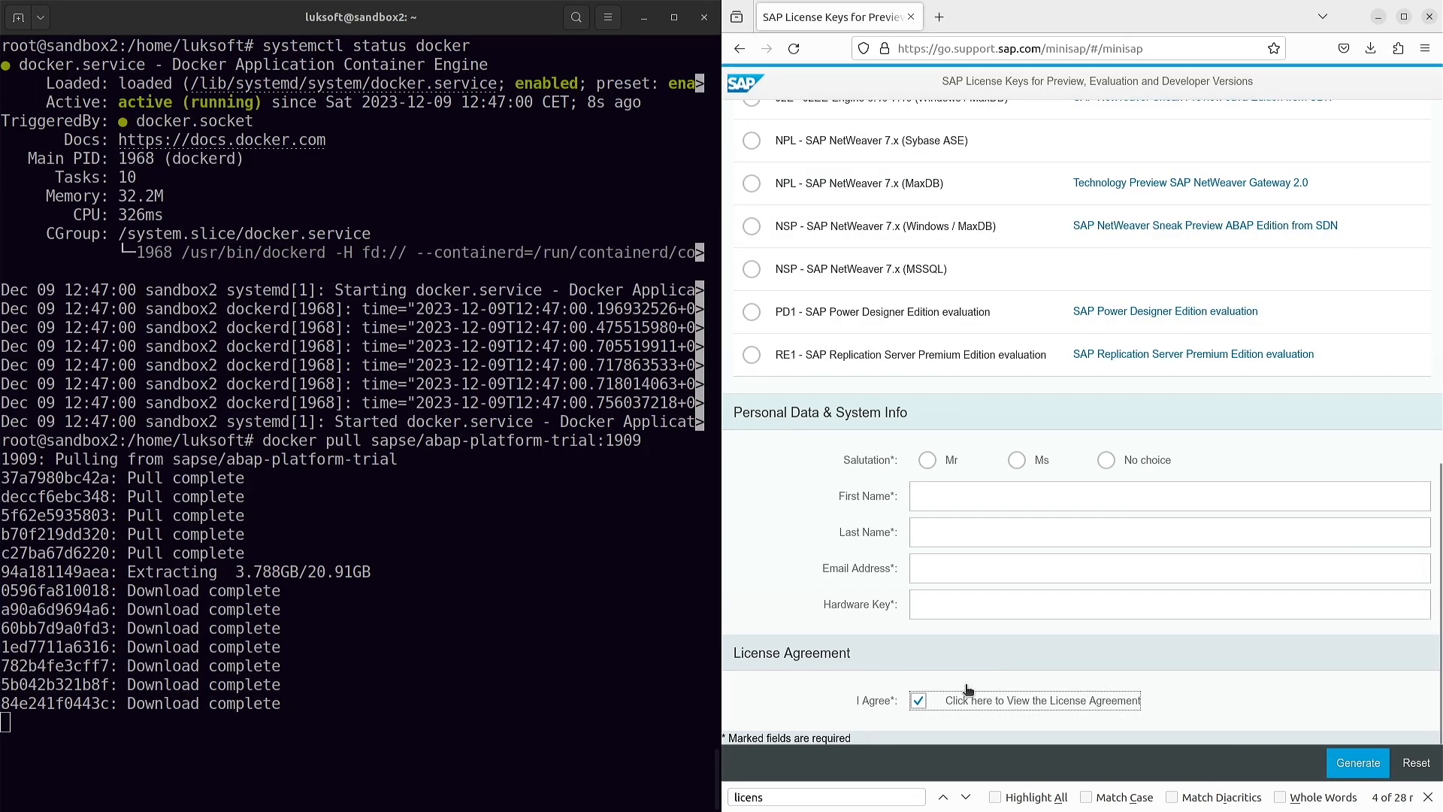
- Revisit the requester's name, e-mail and hardware key fields on the request form
{"action": "left_click", "coordinate": [954, 498]}
{"action": "left_click", "coordinate": [940, 535]}
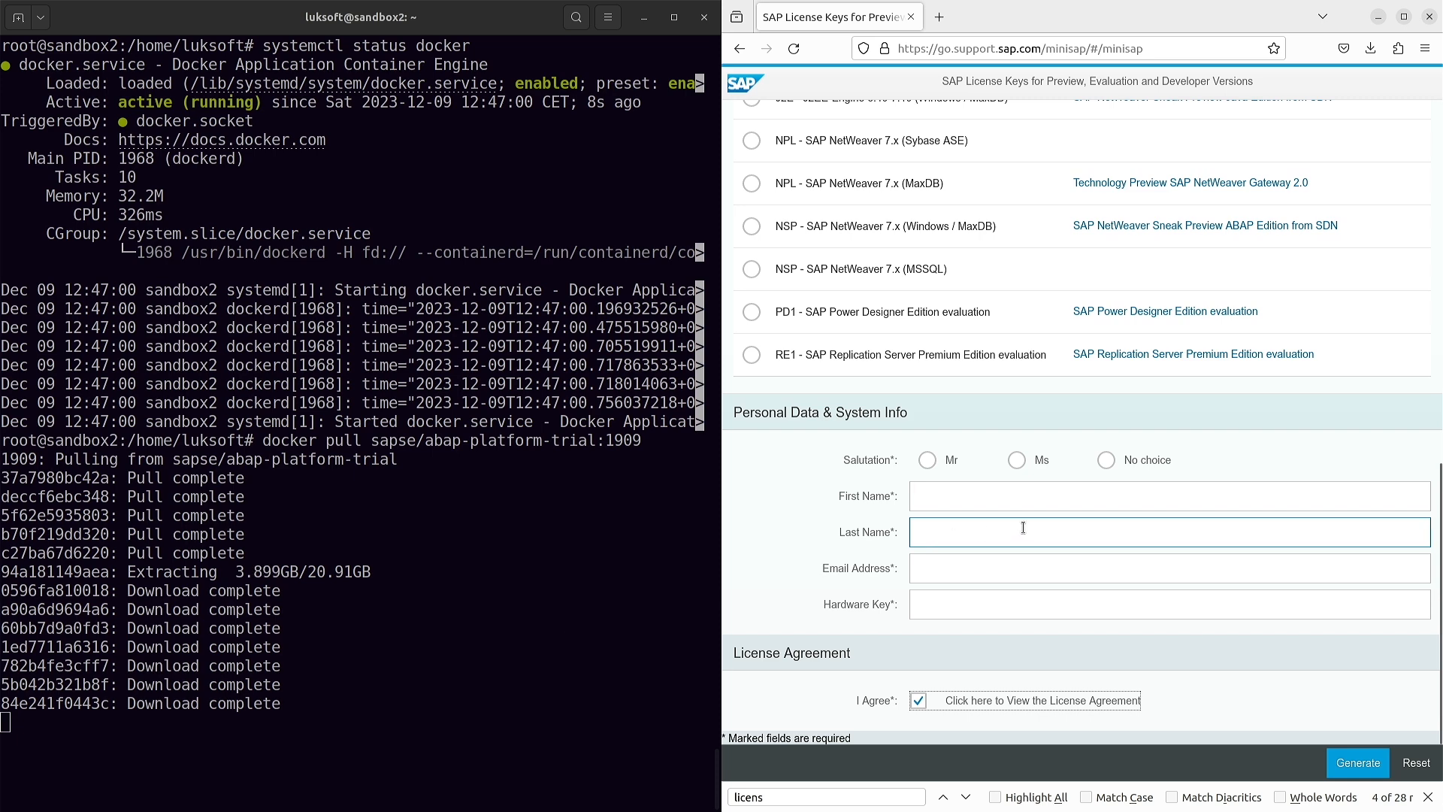
{"action": "left_click", "coordinate": [1102, 566]}
{"action": "left_click", "coordinate": [1102, 602]}
{"action": "left_click", "coordinate": [781, 628]}
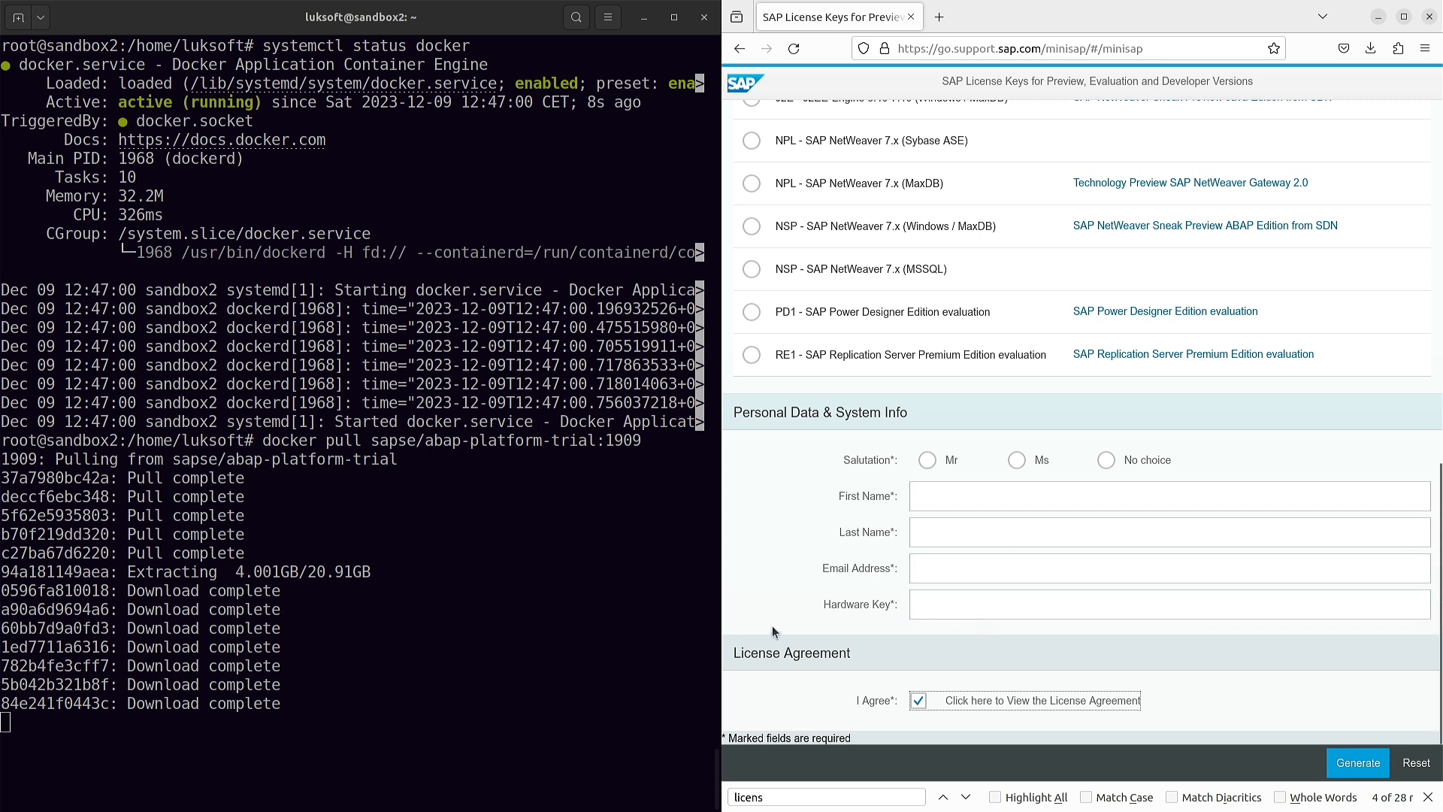
{"action": "left_click", "coordinate": [953, 601]}
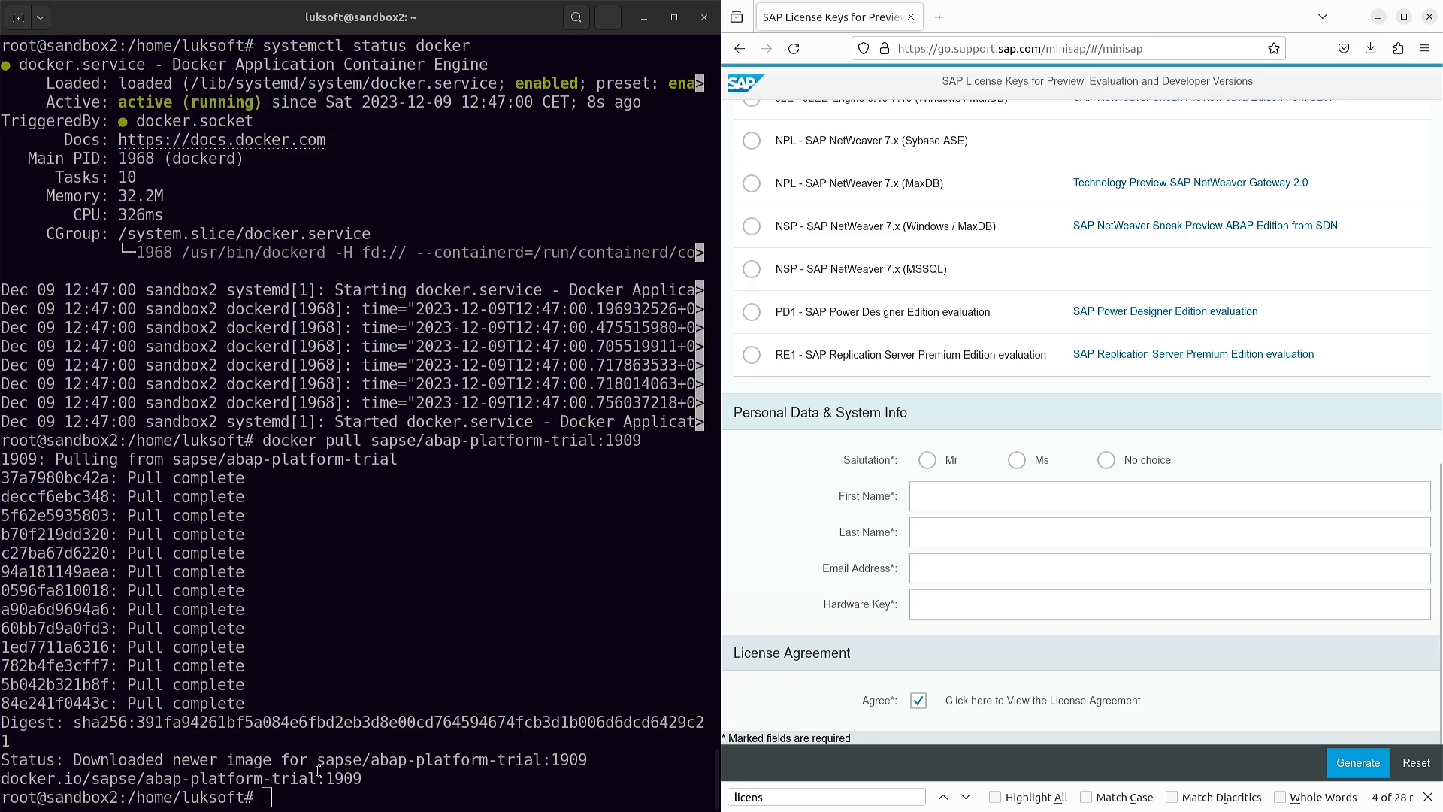
{"action": "left_click", "coordinate": [445, 649]}
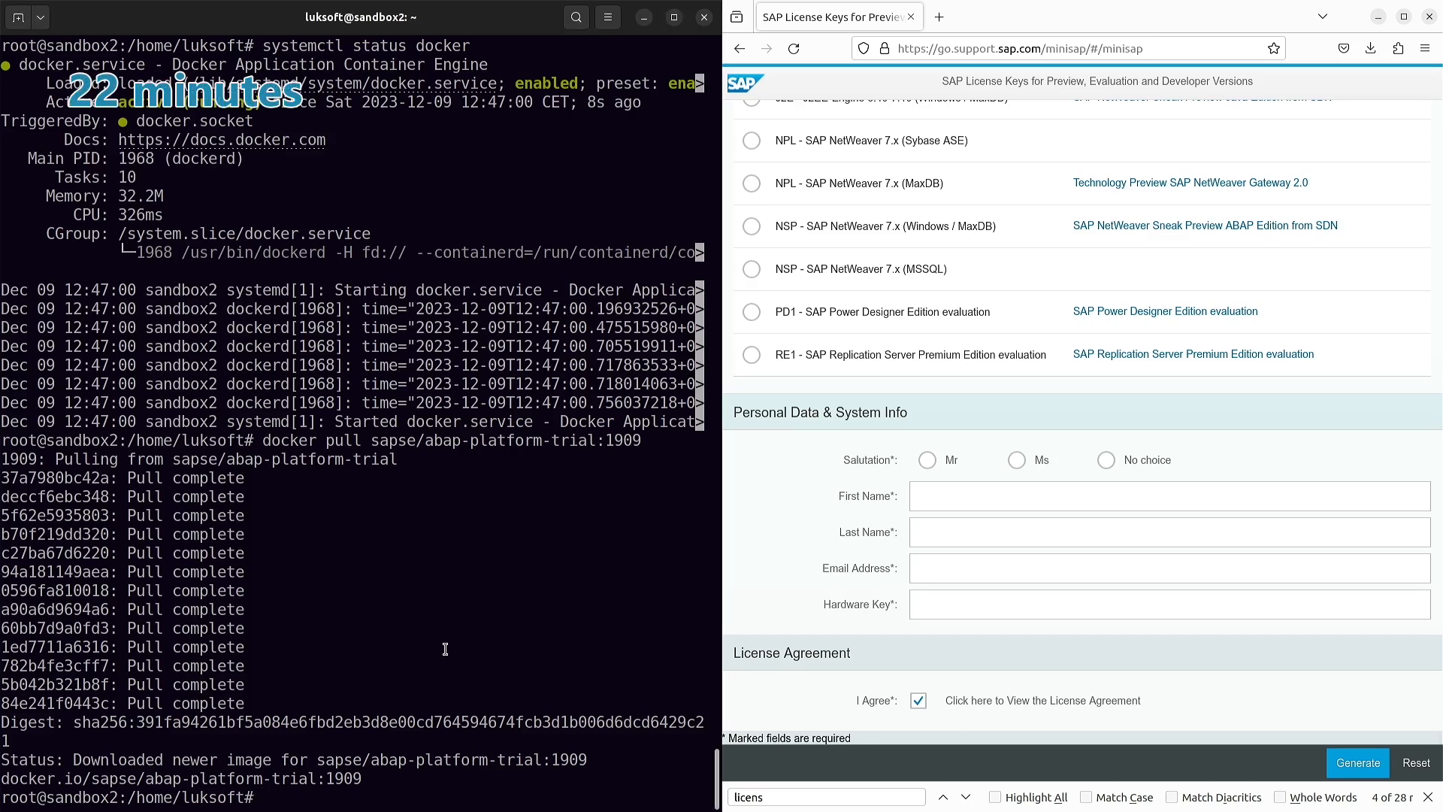
- Run the pasted docker run command for the a4h container and enter Accept at the license prompt
{"action": "type", "text": "docker run --stop-timeout 3600 -i --name a4h -h vhcala4hci -p 3200:3200 -p 3300:3300 -p 8443:8443 -p 30213:30213 -p 50000:50000 -p 50001:50001 sapse/abap-platform-trial:1909 -skip-limits-check"}
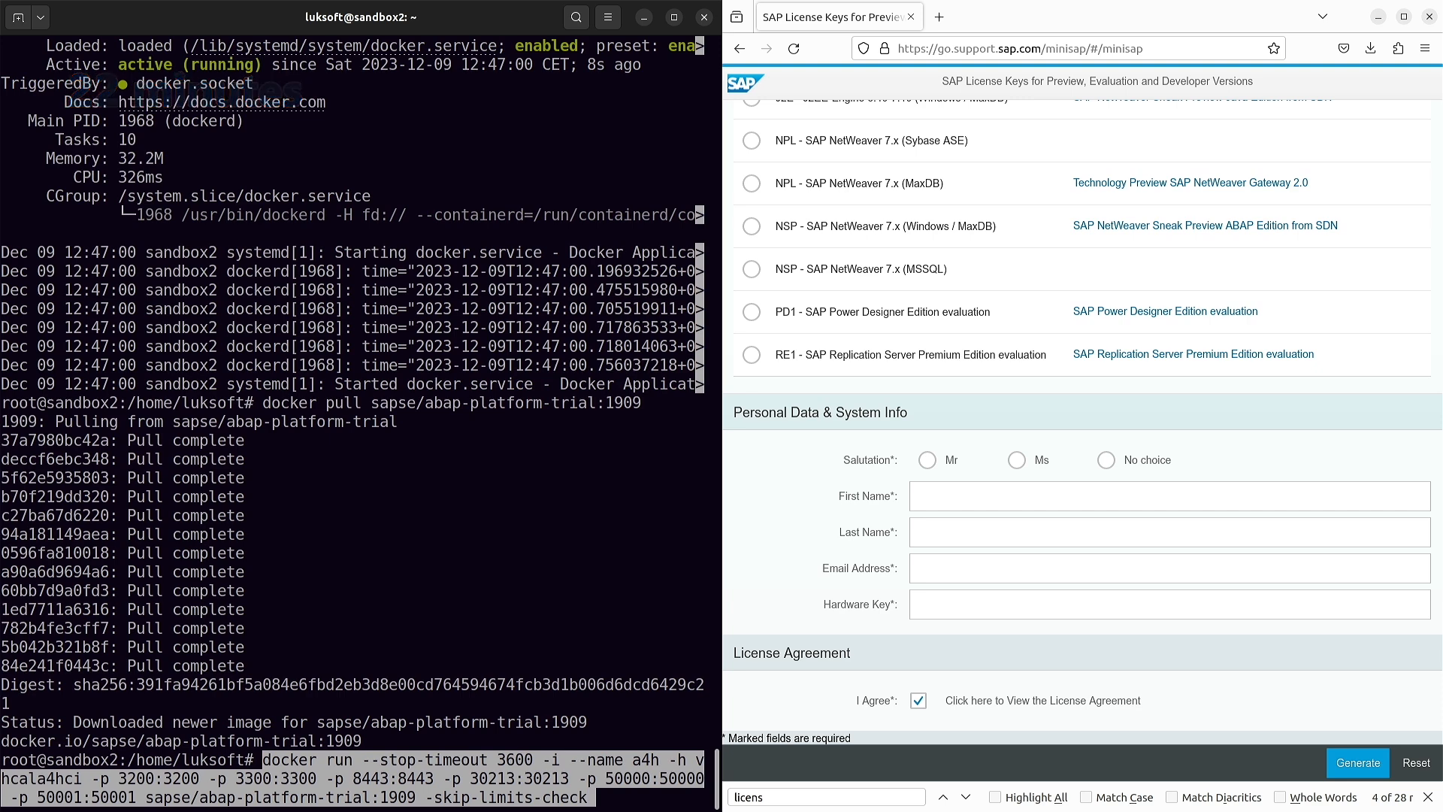
{"action": "key", "text": "Return"}
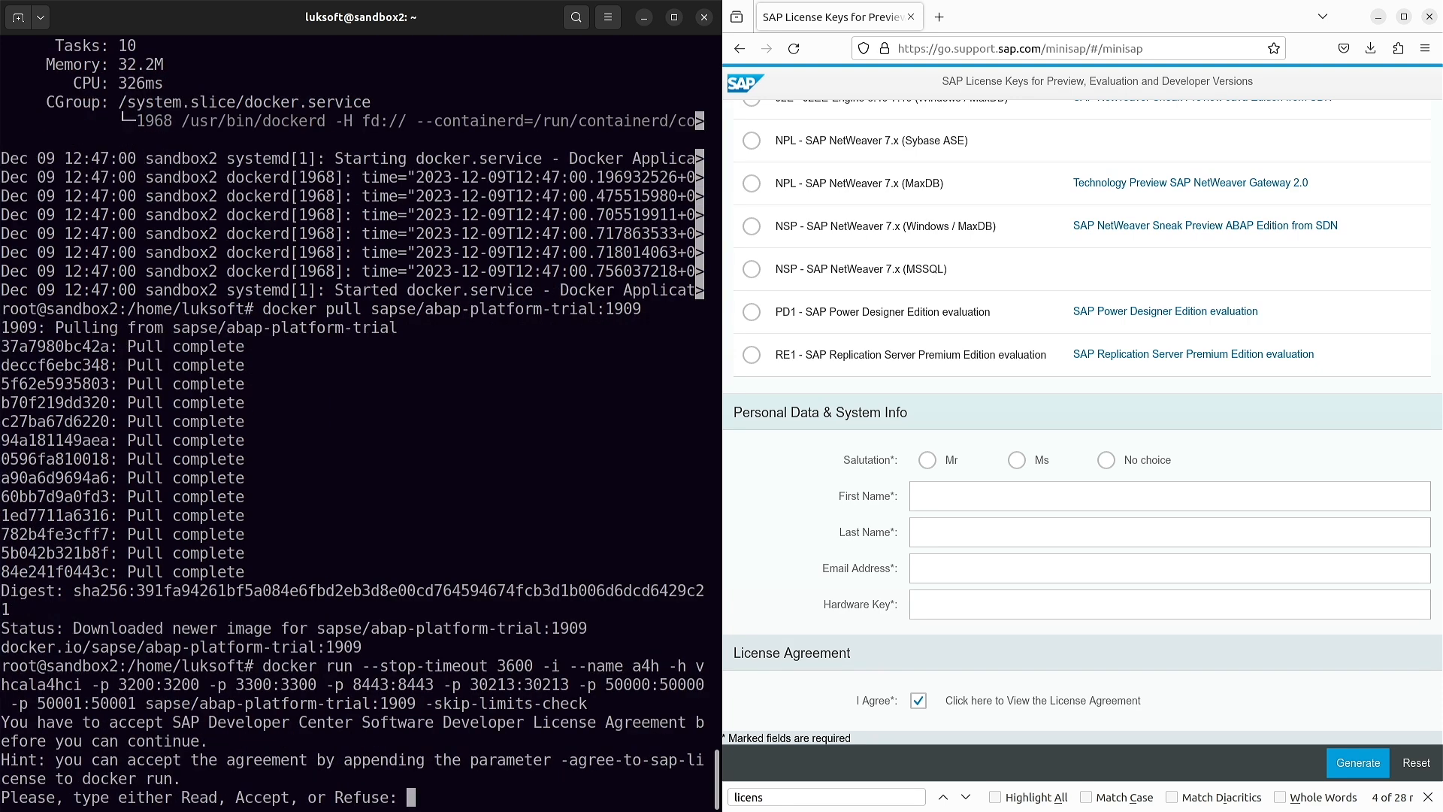
{"action": "type", "text": "Accept"}
{"action": "key", "text": "Return"}
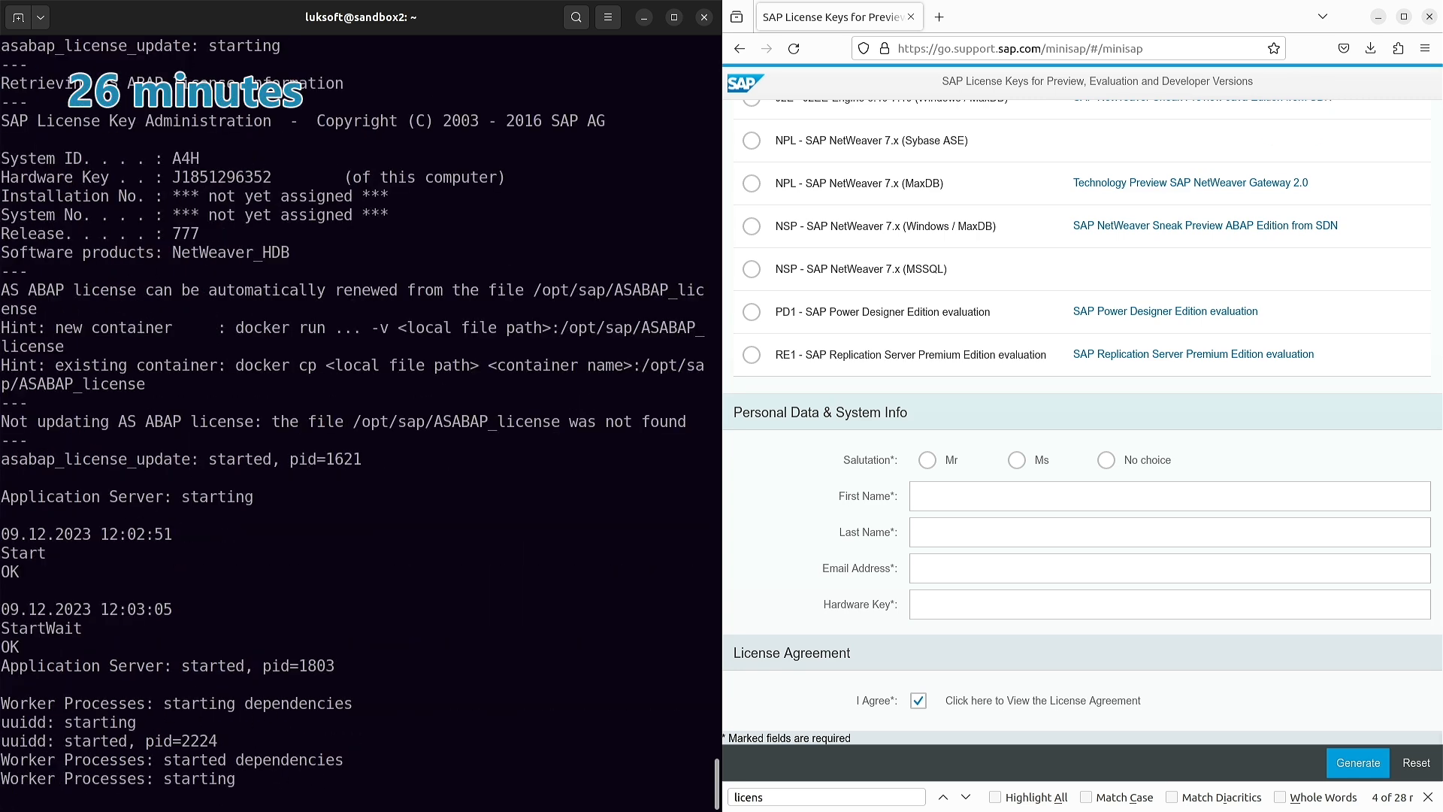
{"action": "key", "text": "alt+Tab"}
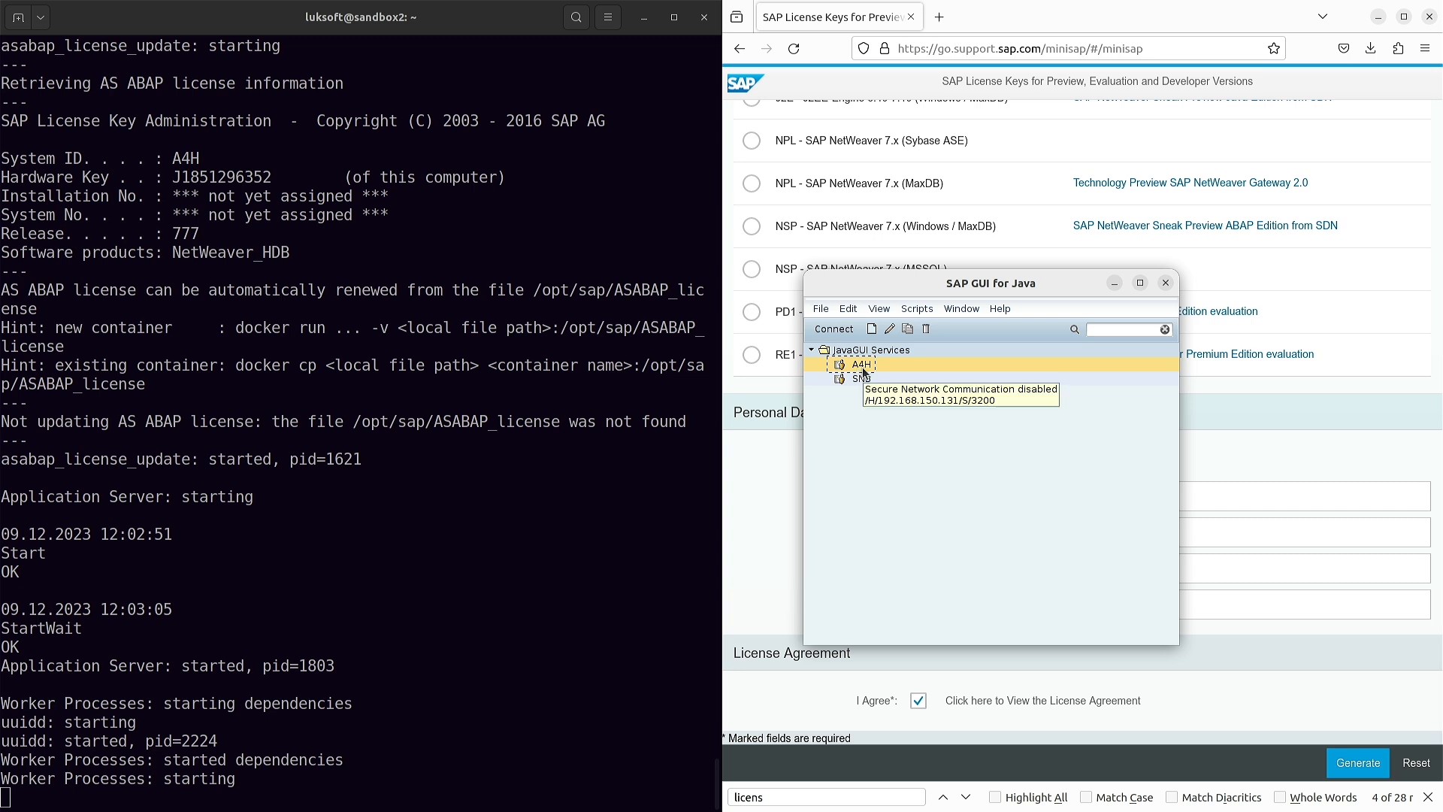
- Connect to A4H and log on to client 001 as SAP* with the pasted account password
{"action": "double_click", "coordinate": [864, 367]}
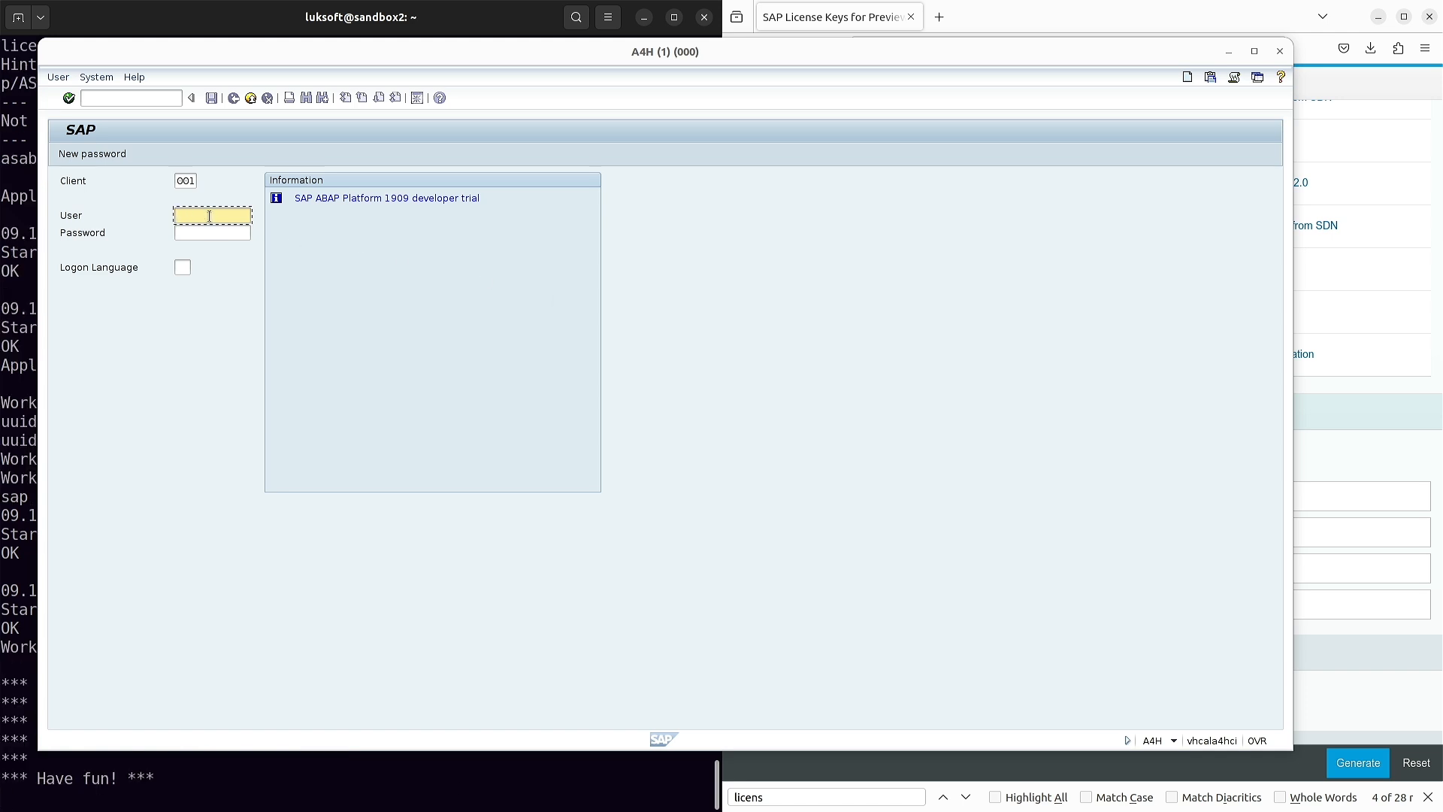
{"action": "type", "text": "sap*sa"}
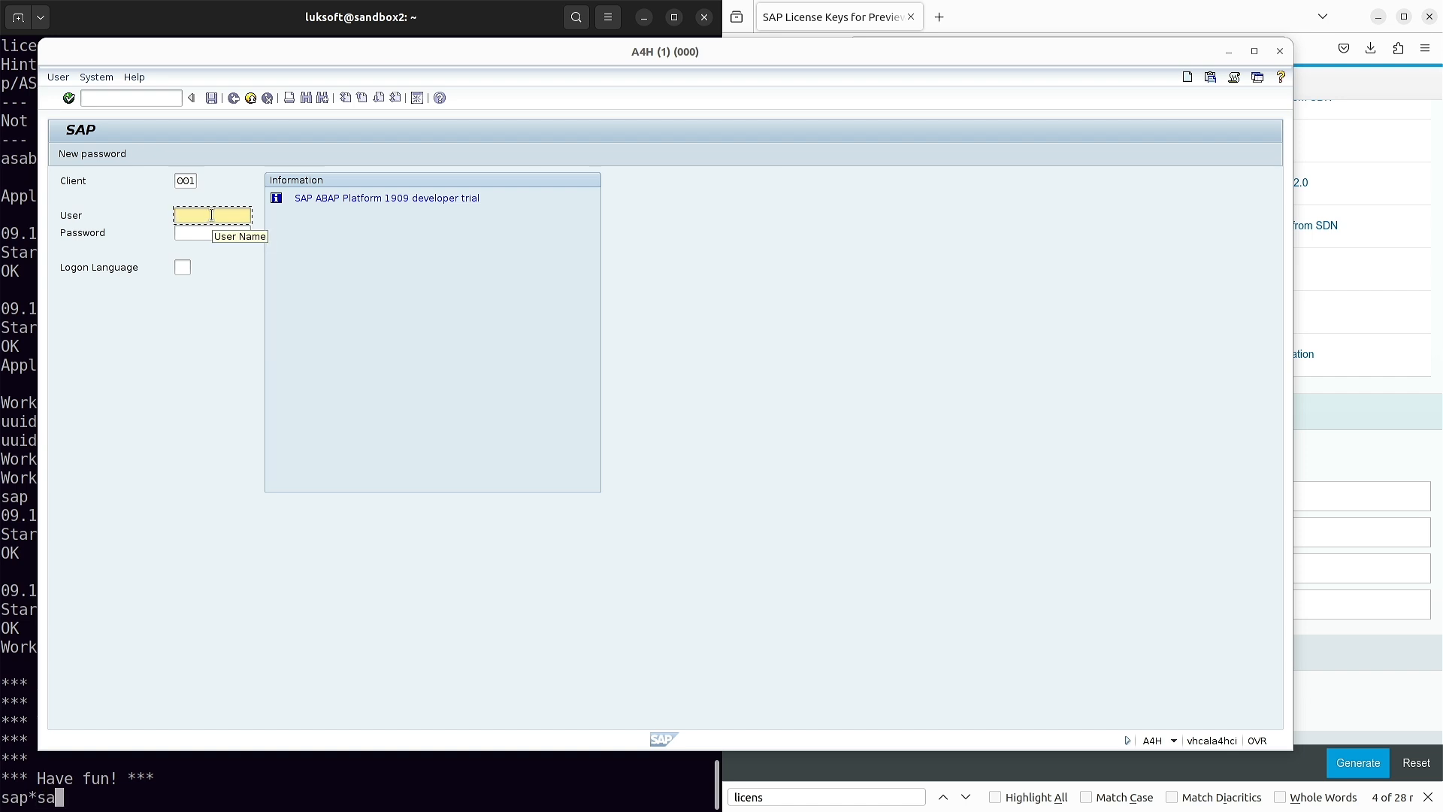
{"action": "key", "text": "BackSpace"}
{"action": "key", "text": "BackSpace"}
{"action": "key", "text": "BackSpace"}
{"action": "key", "text": "BackSpace"}
{"action": "key", "text": "BackSpace"}
{"action": "key", "text": "BackSpace"}
{"action": "left_click", "coordinate": [705, 56]}
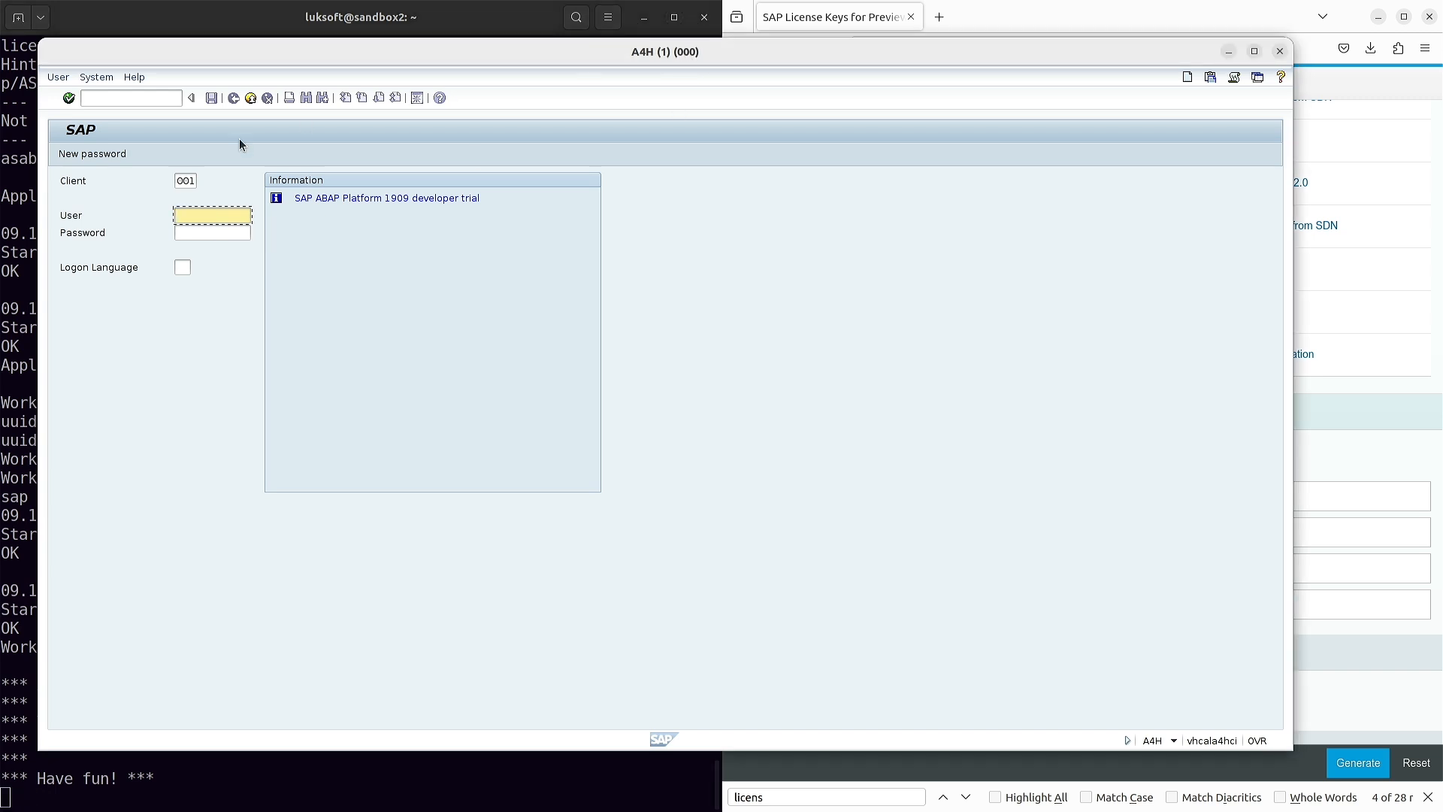
{"action": "type", "text": "sap*"}
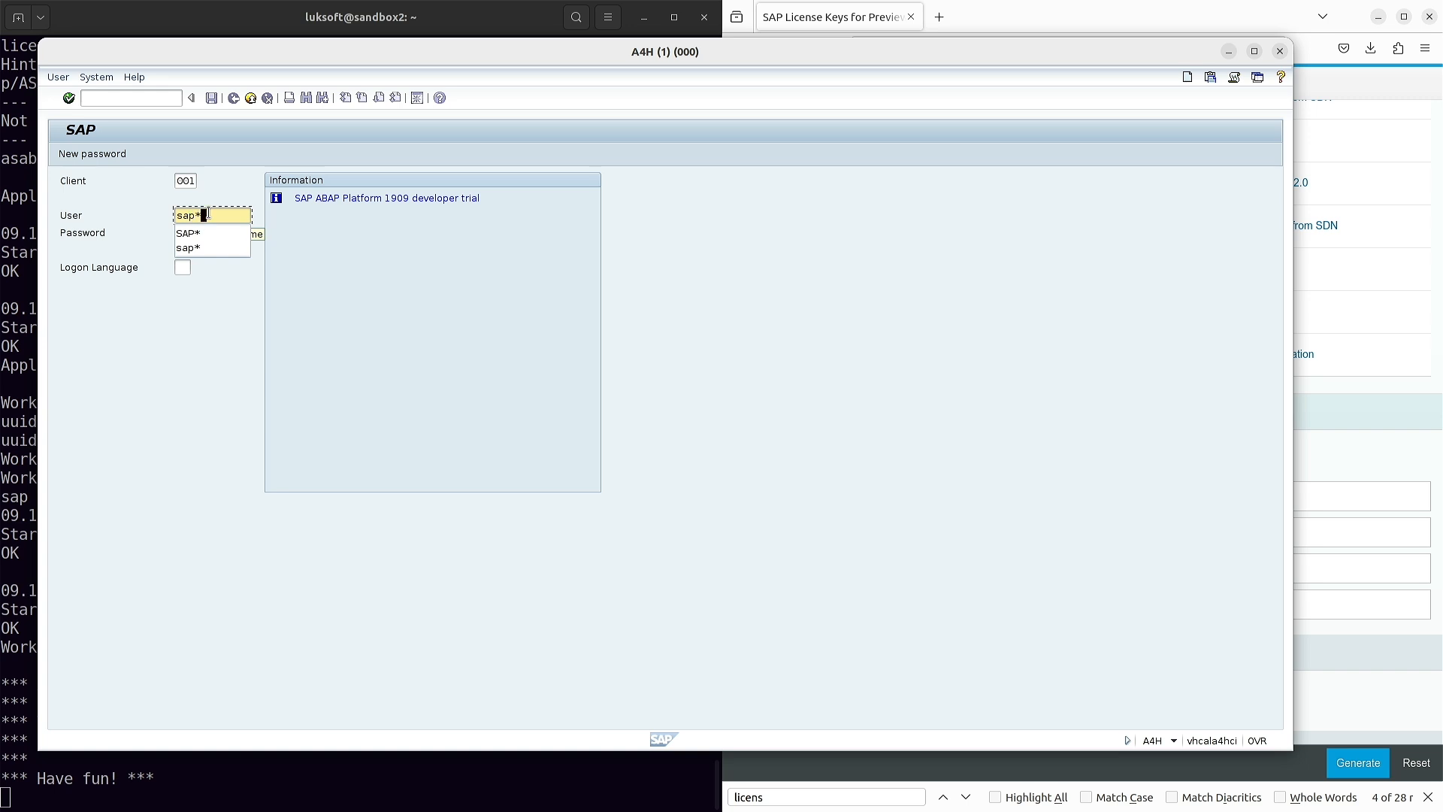
{"action": "key", "text": "Tab"}
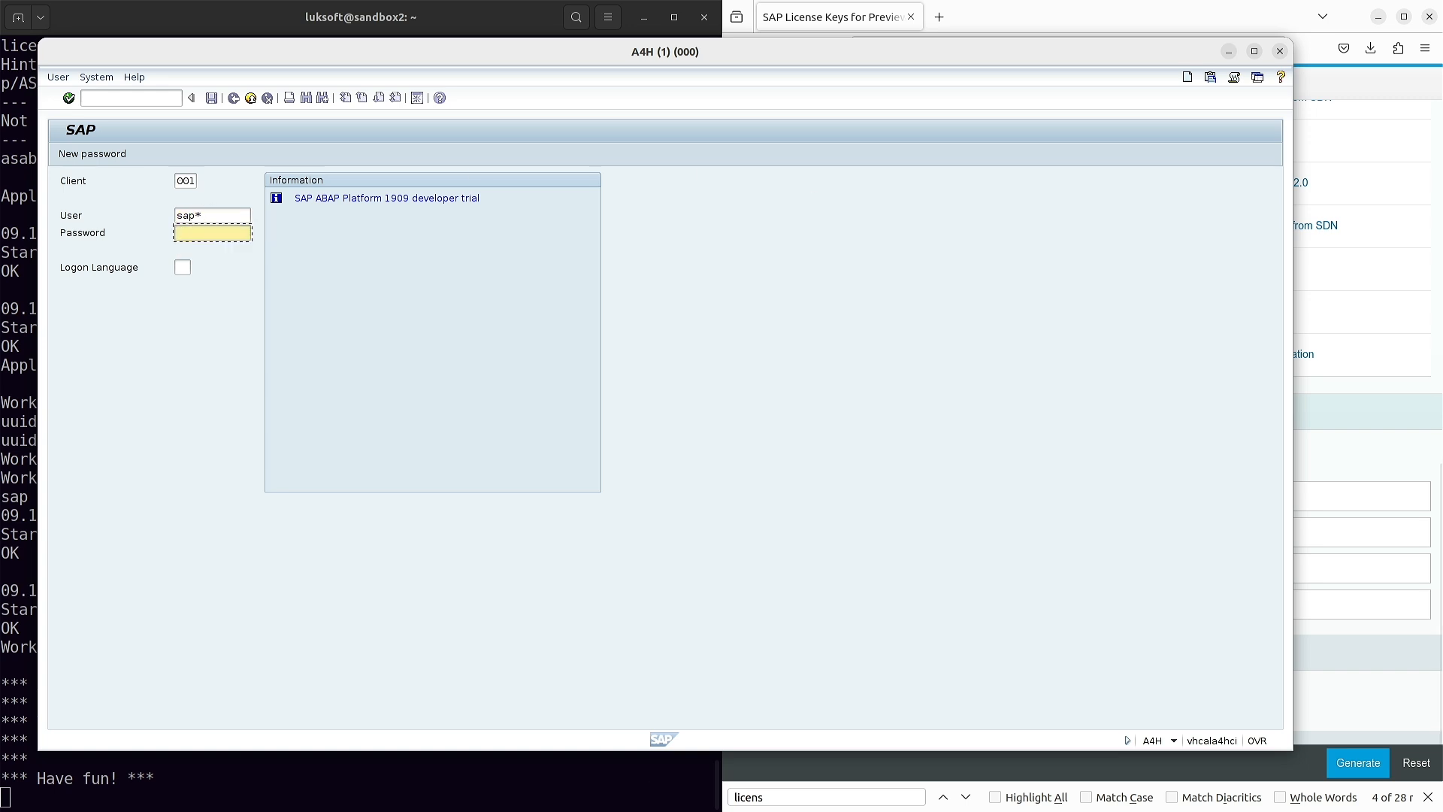
{"action": "key", "text": "alt+Tab"}
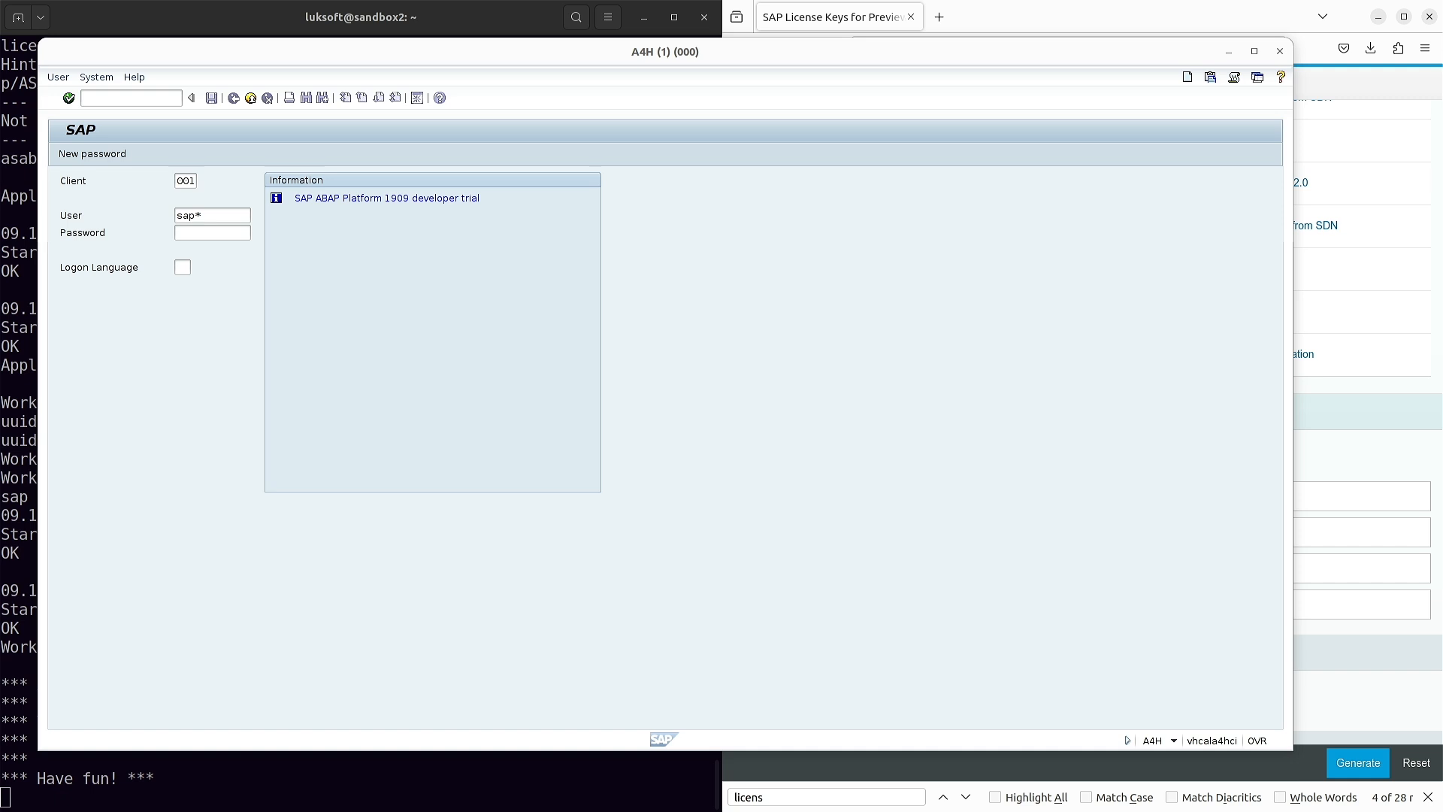
{"action": "left_click", "coordinate": [217, 233]}
{"action": "key", "text": "ctrl+v"}
{"action": "key", "text": "Return"}
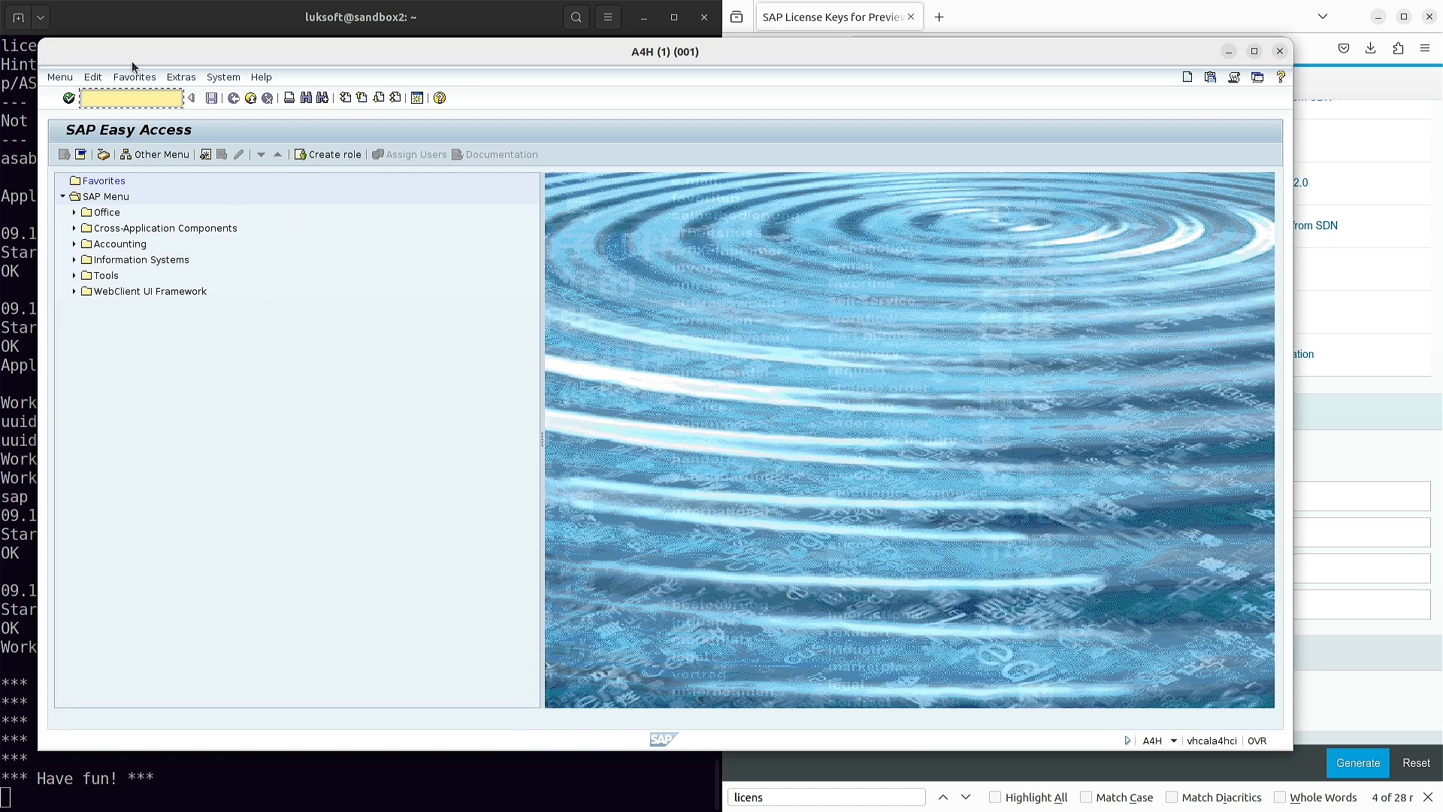
- Open SAP License Administration via /nslicense and copy the Active Hardware Key value
{"action": "type", "text": "/"}
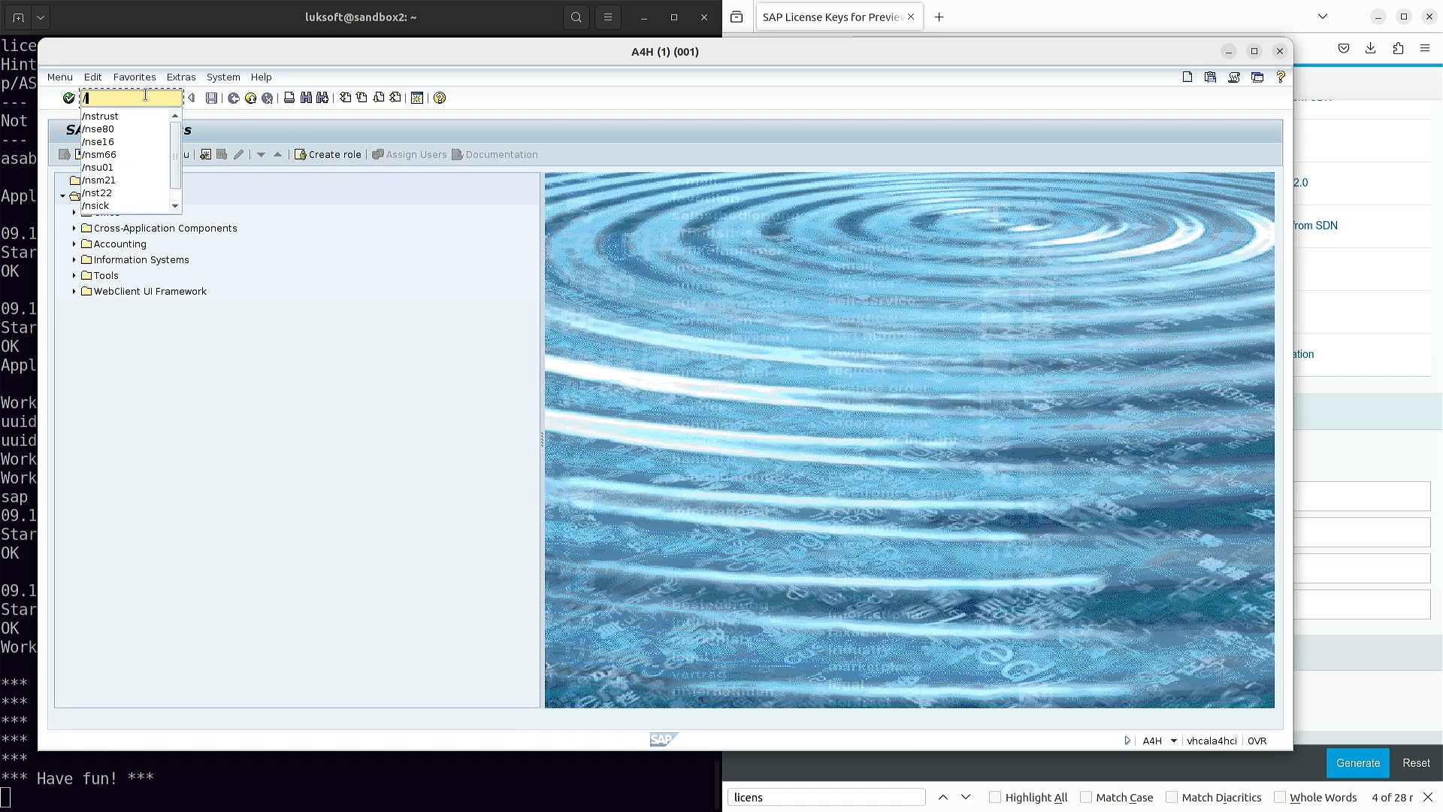
{"action": "type", "text": "nslice"}
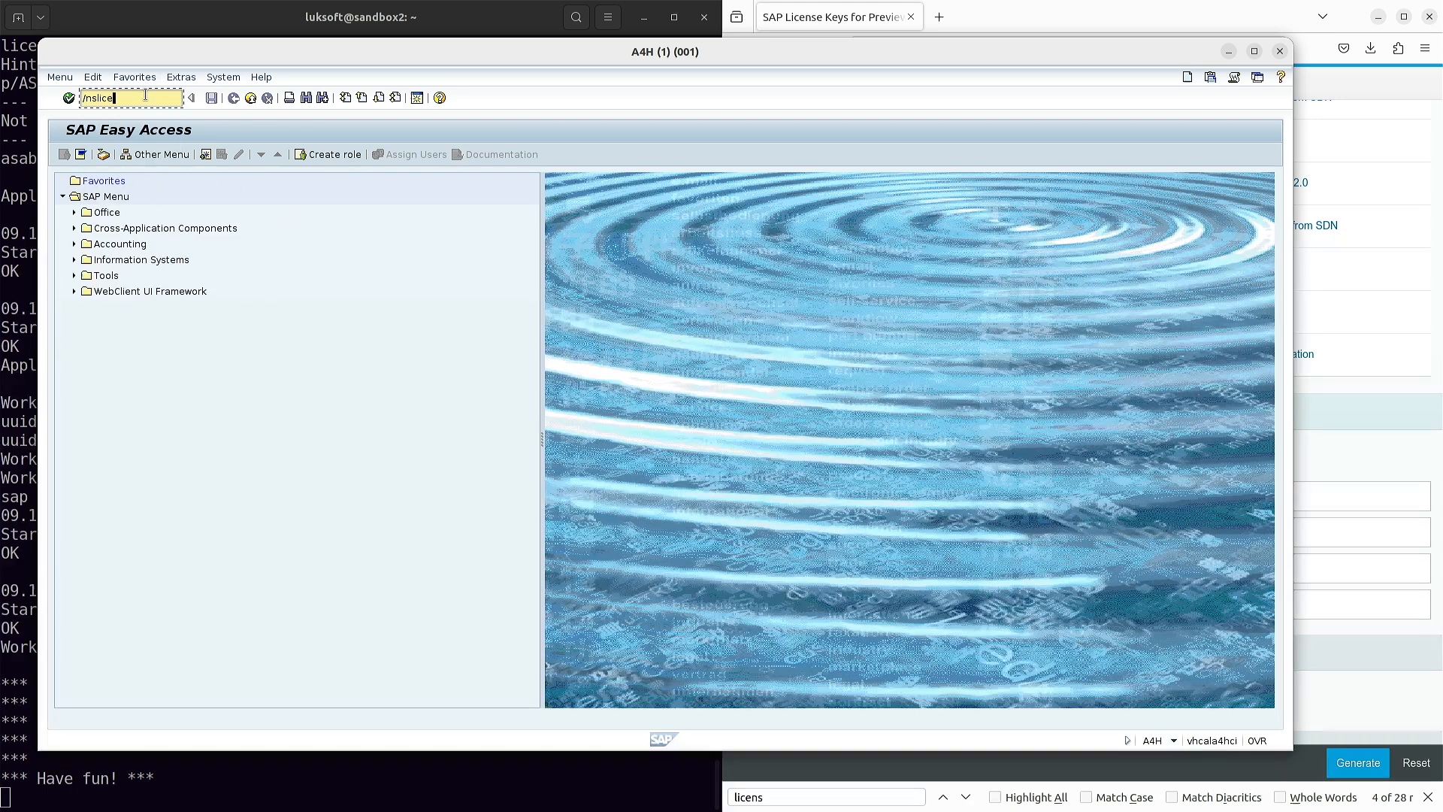
{"action": "type", "text": "nse"}
{"action": "key", "text": "Return"}
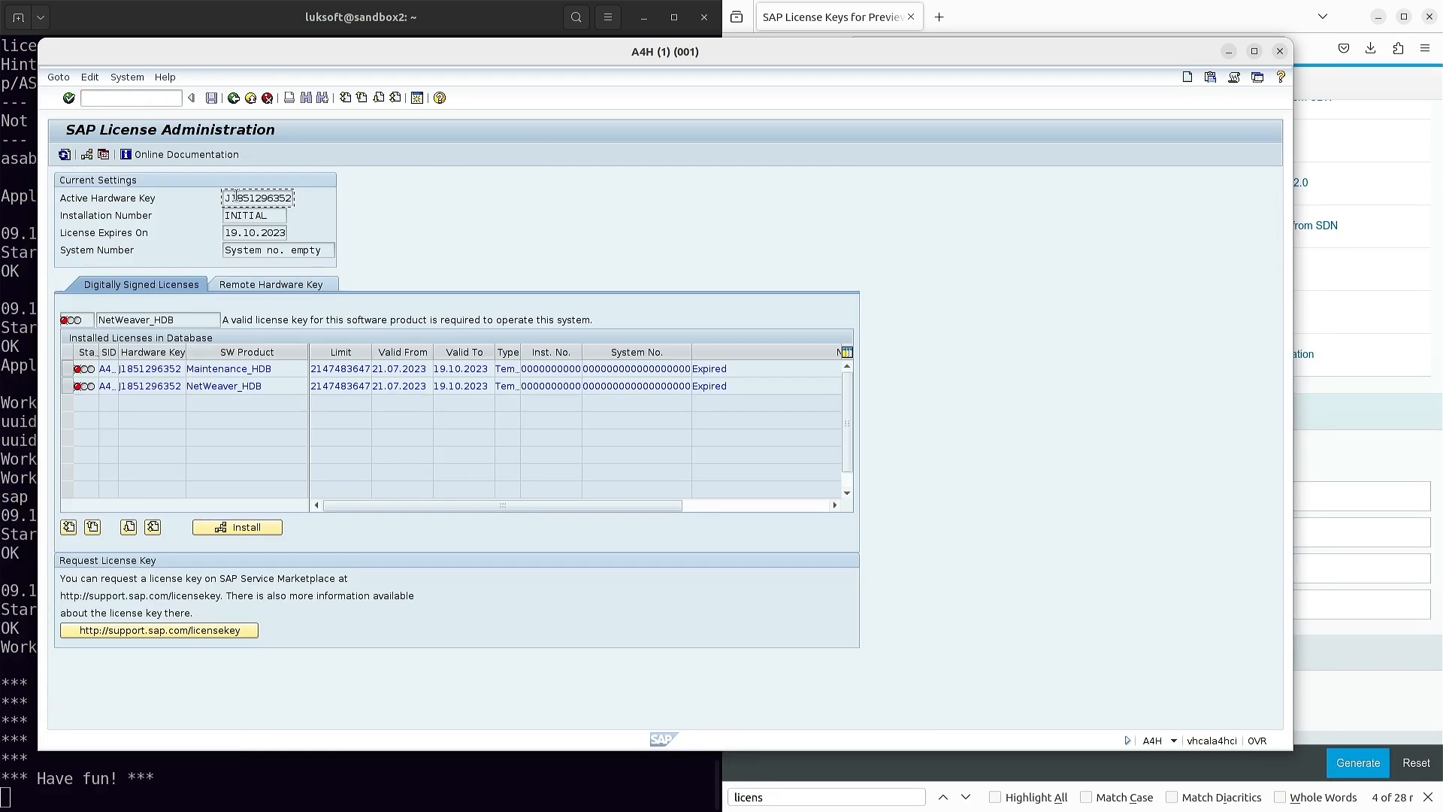
{"action": "left_click_drag", "start_coordinate": [223, 198], "coordinate": [305, 200]}
{"action": "key", "text": "ctrl+c"}
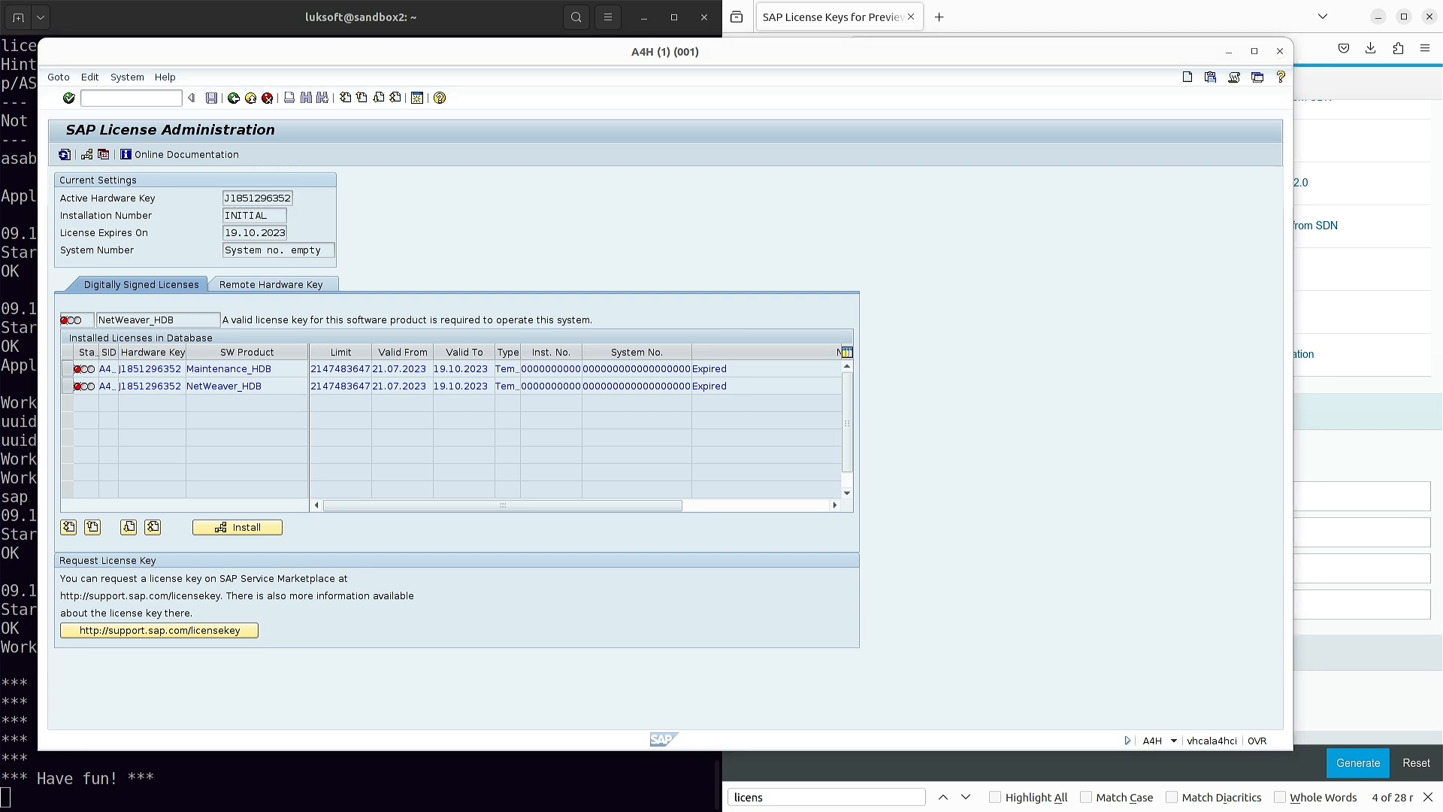
{"action": "left_click", "coordinate": [1120, 28]}
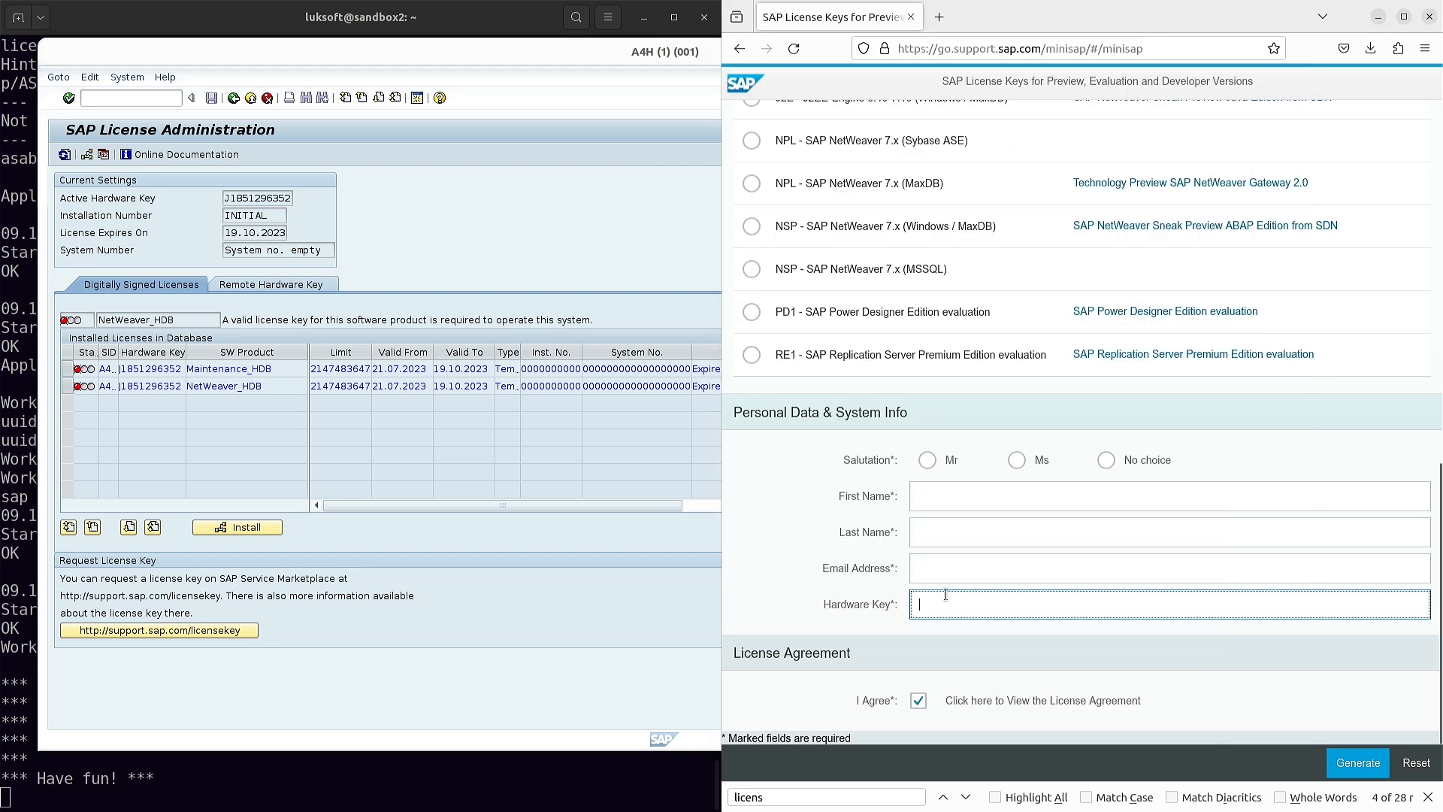
- Paste the hardware key into the licence request form, then bring License Administration forward and move the terminal
{"action": "key", "text": "ctrl+v"}
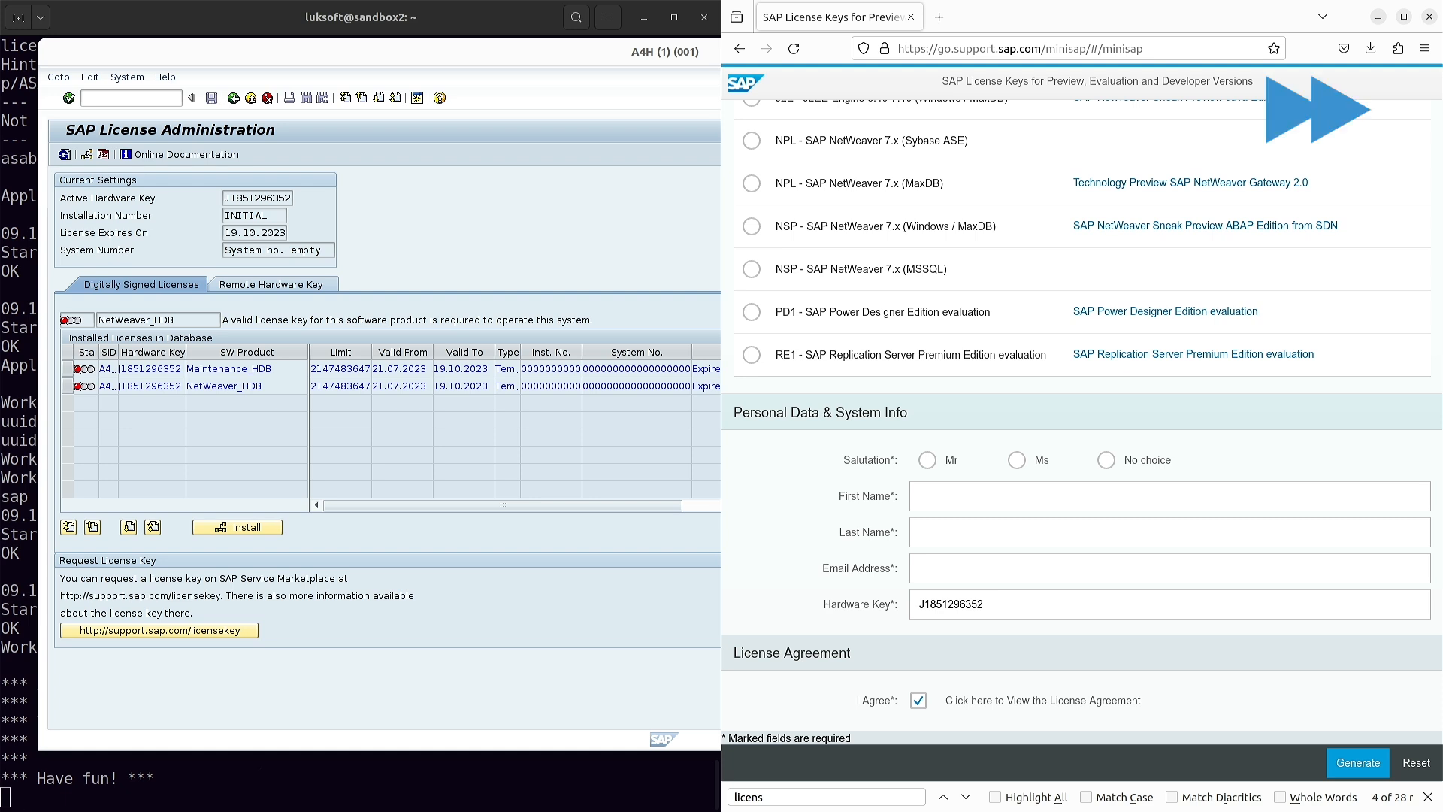
{"action": "left_click", "coordinate": [650, 332]}
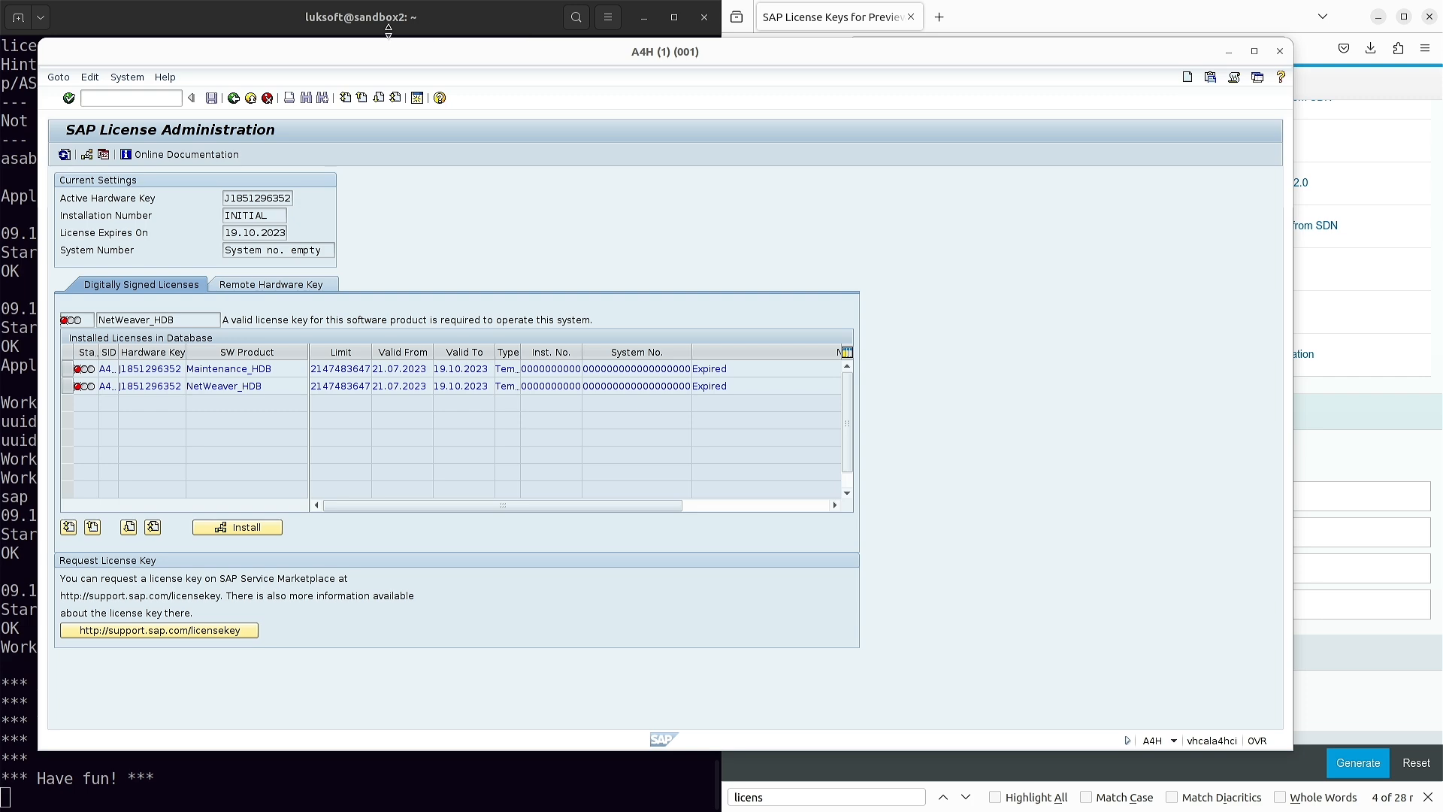
{"action": "left_click_drag", "start_coordinate": [392, 31], "coordinate": [624, 30]}
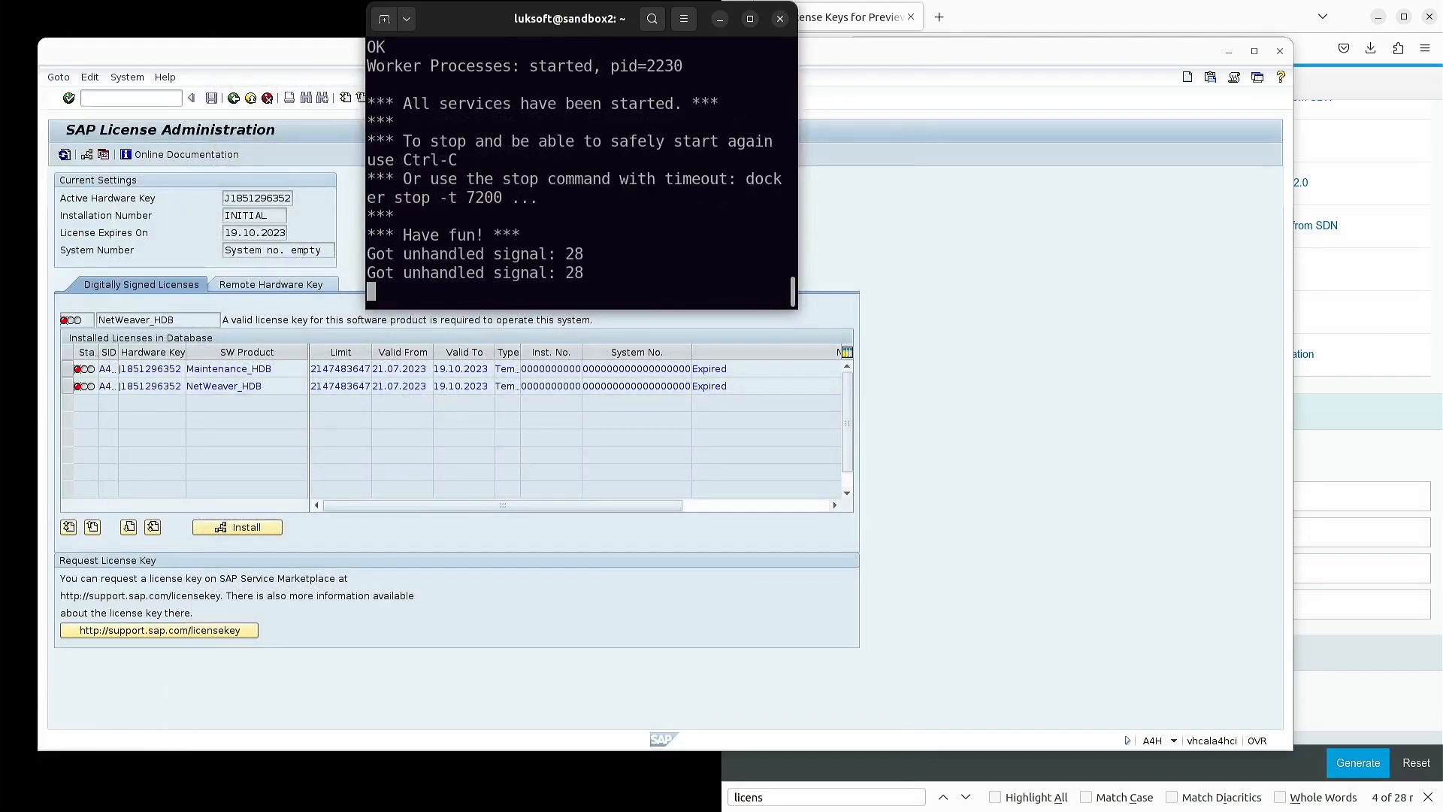
- Install the licence file A4H_Multiple (3).txt from the desktop through SLICENSE's Install function
{"action": "left_click_drag", "start_coordinate": [1442, 27], "coordinate": [242, 26]}
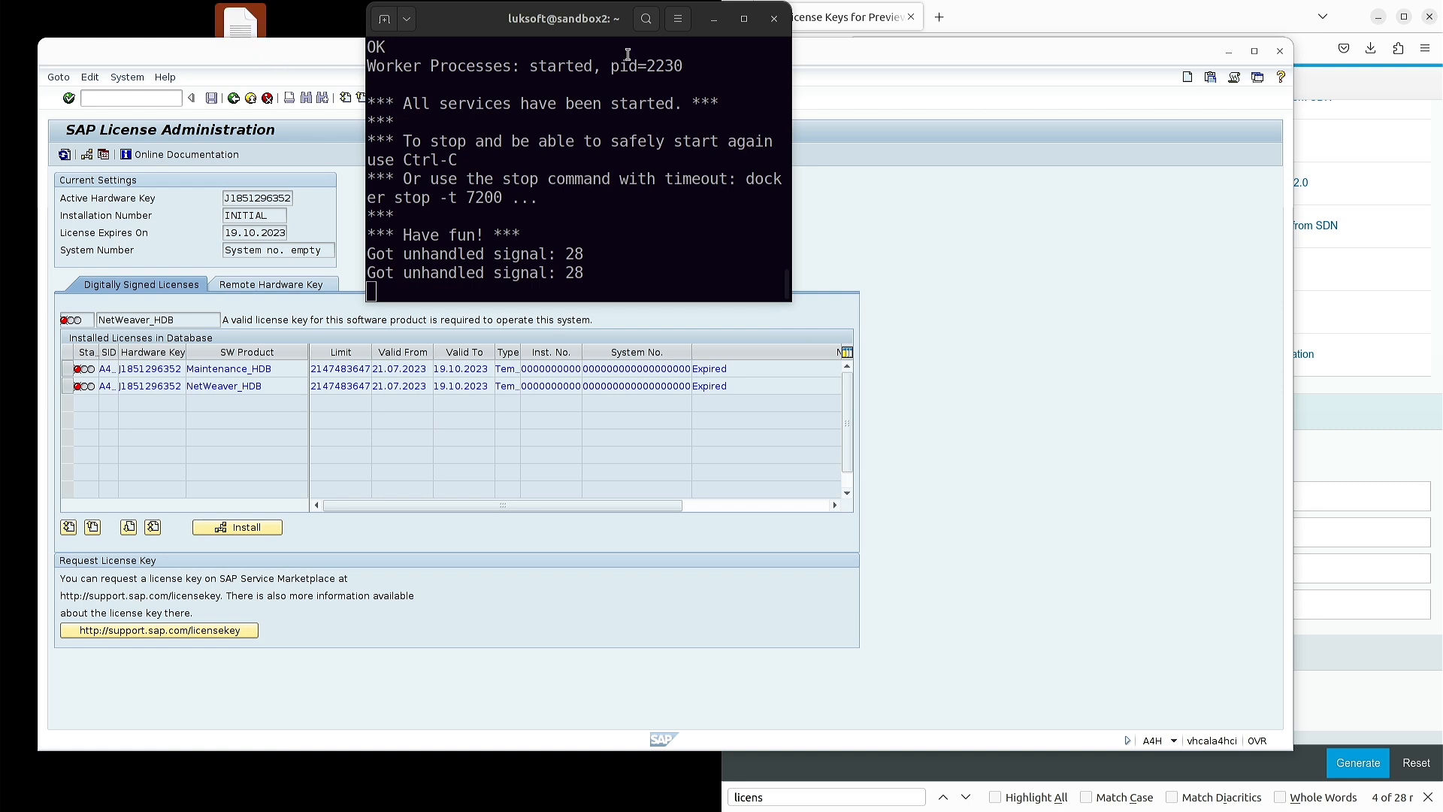
{"action": "left_click_drag", "start_coordinate": [505, 28], "coordinate": [500, 97]}
{"action": "left_click_drag", "start_coordinate": [234, 51], "coordinate": [358, 107]}
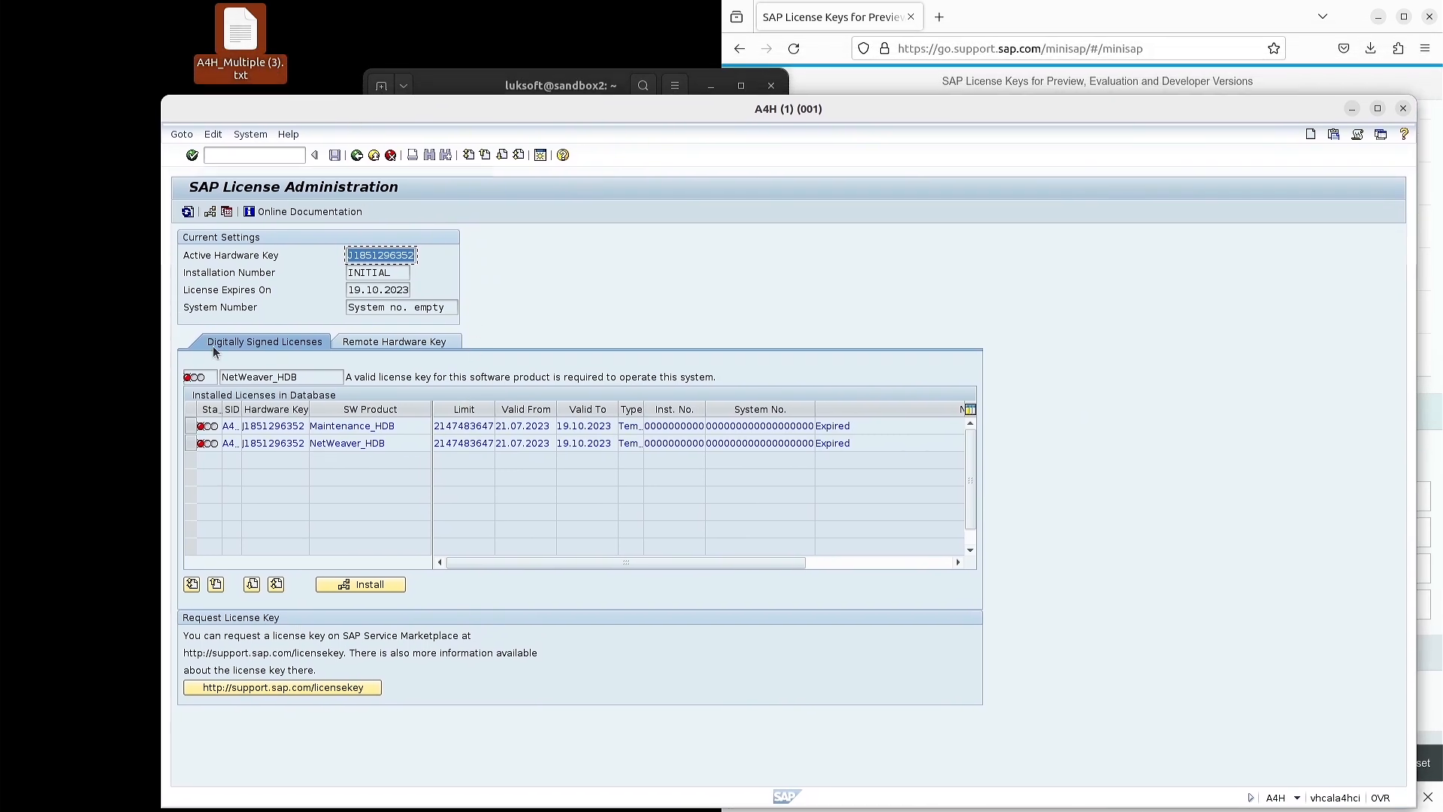
{"action": "left_click", "coordinate": [376, 590]}
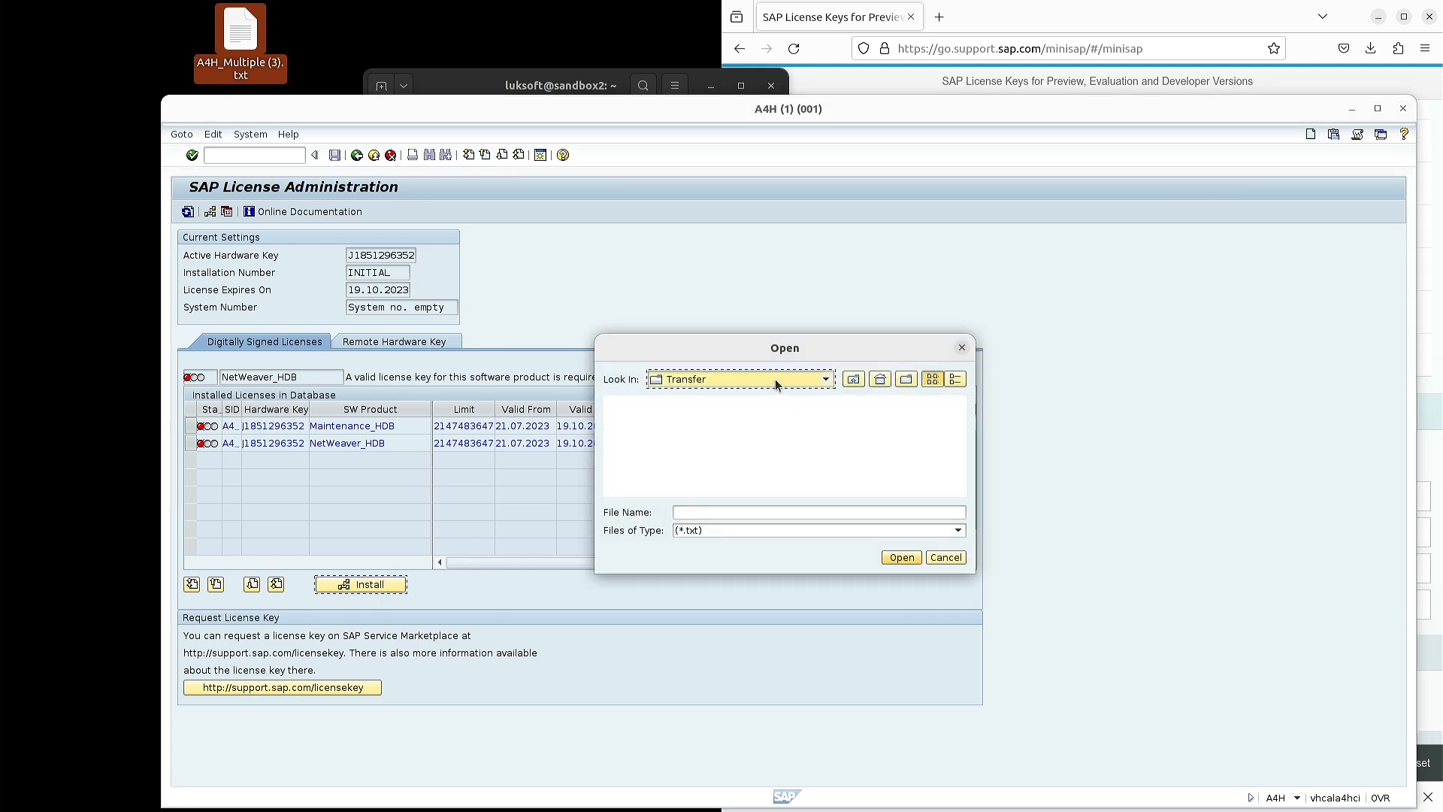
{"action": "left_click_drag", "start_coordinate": [240, 38], "coordinate": [792, 508]}
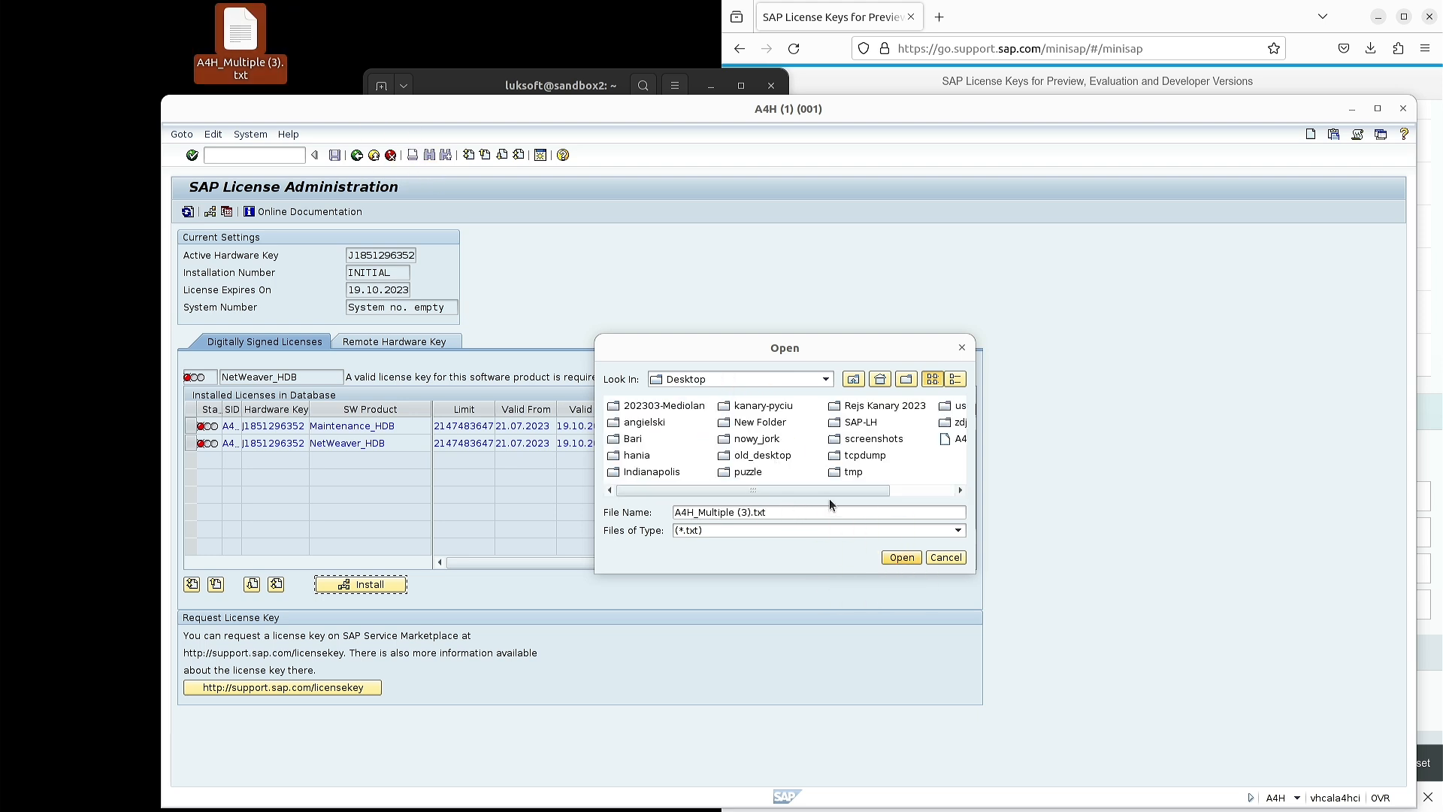
{"action": "left_click", "coordinate": [896, 558]}
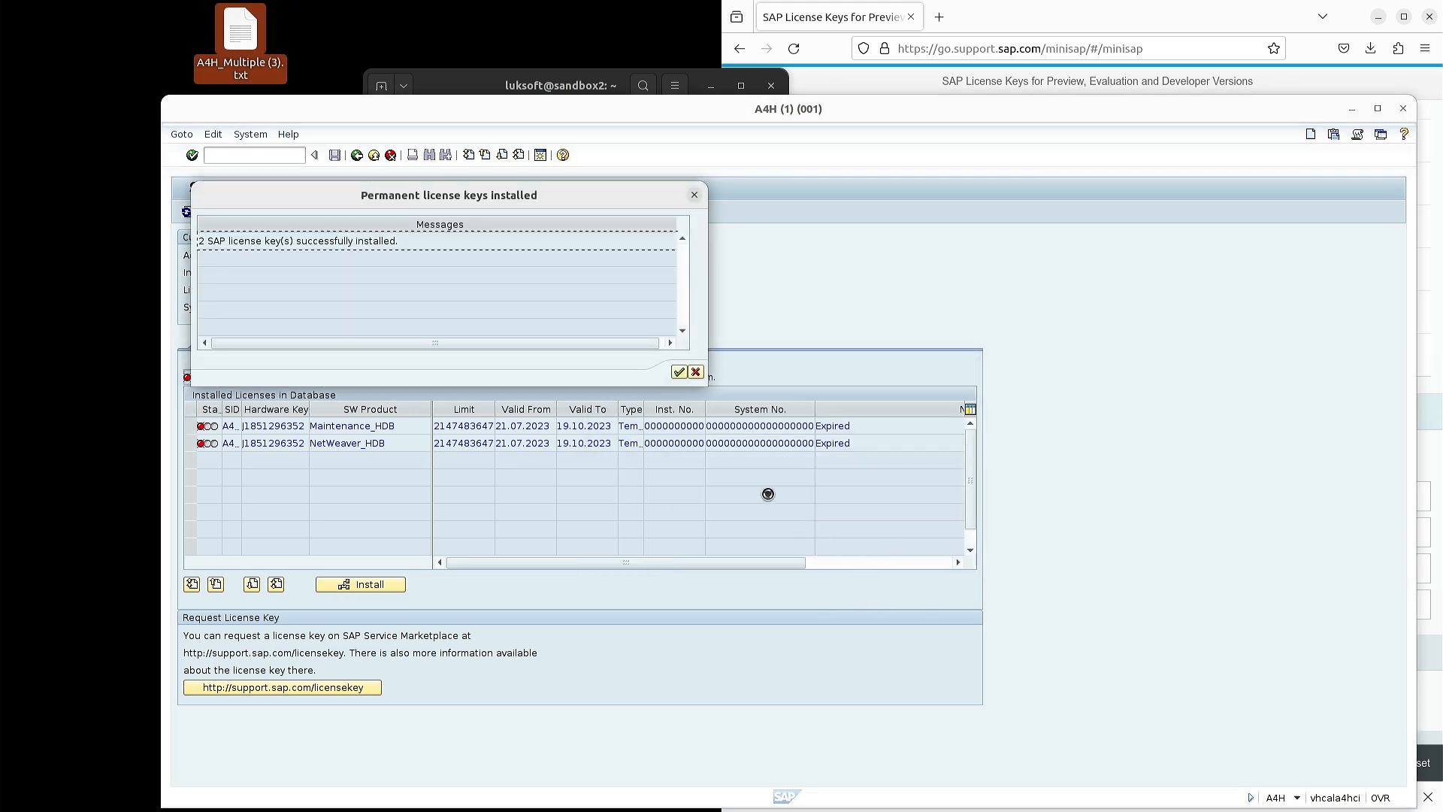
- Acknowledge the licence installation message and tile the terminal to the left half of the screen
{"action": "left_click", "coordinate": [678, 371]}
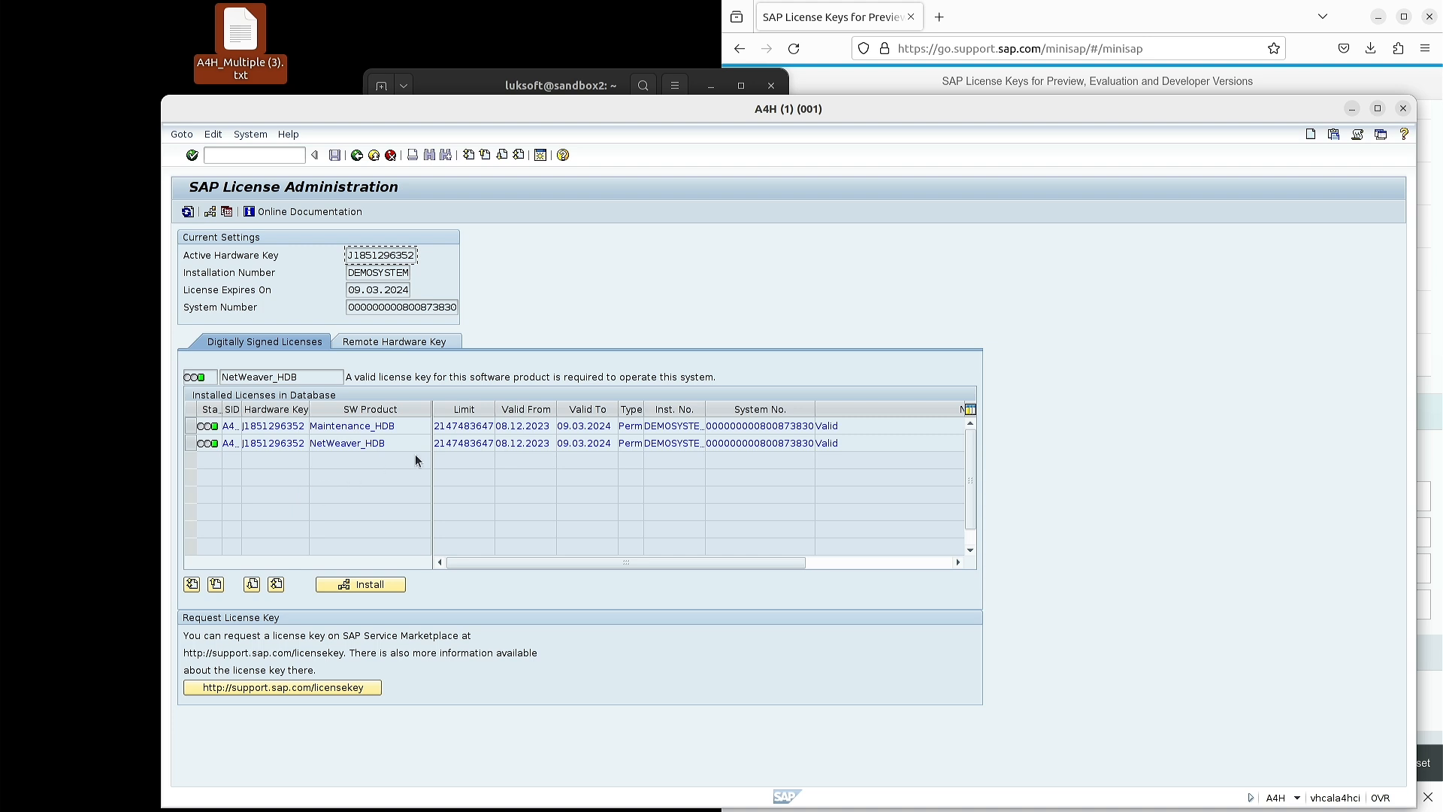
{"action": "left_click_drag", "start_coordinate": [704, 112], "coordinate": [661, 69]}
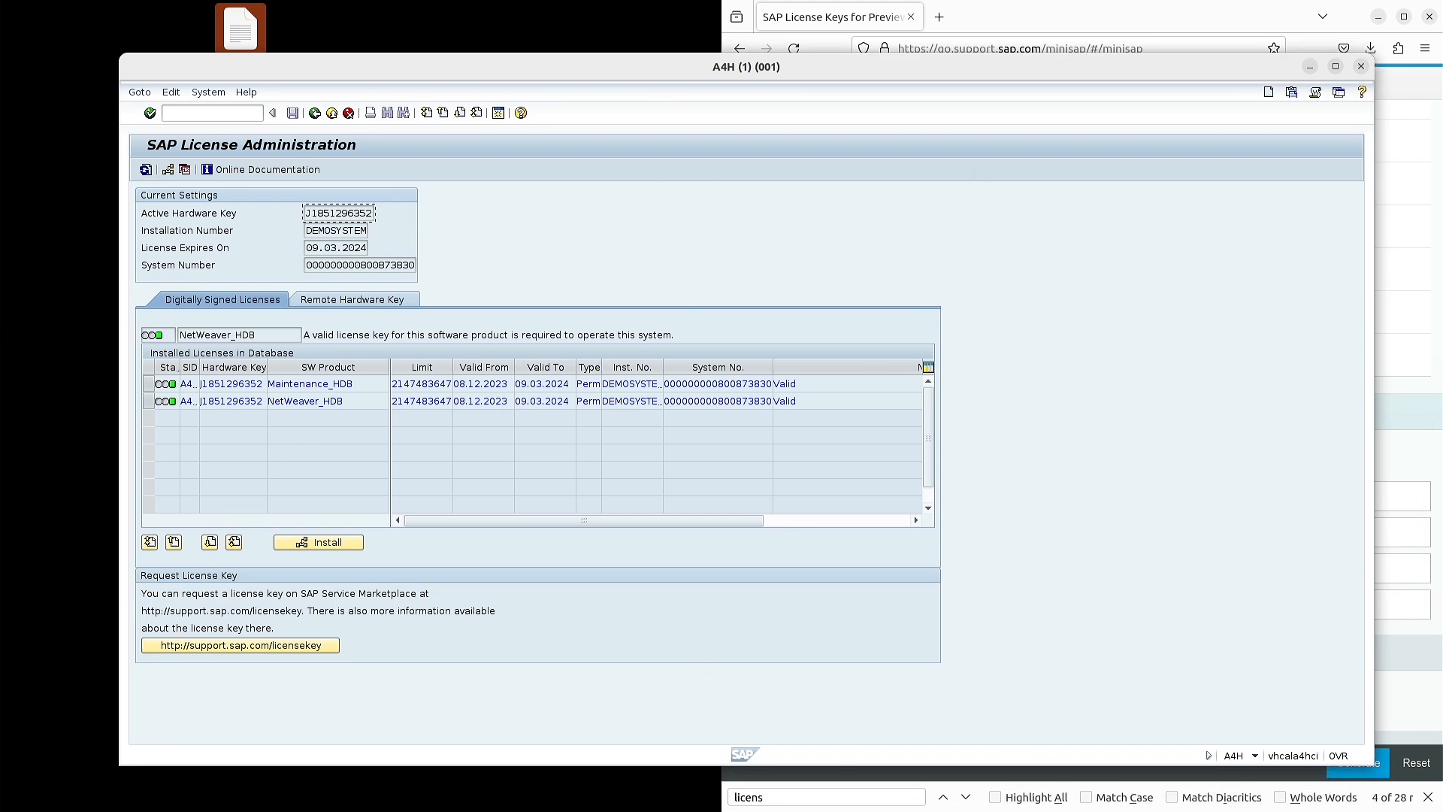
{"action": "key", "text": "alt+Tab"}
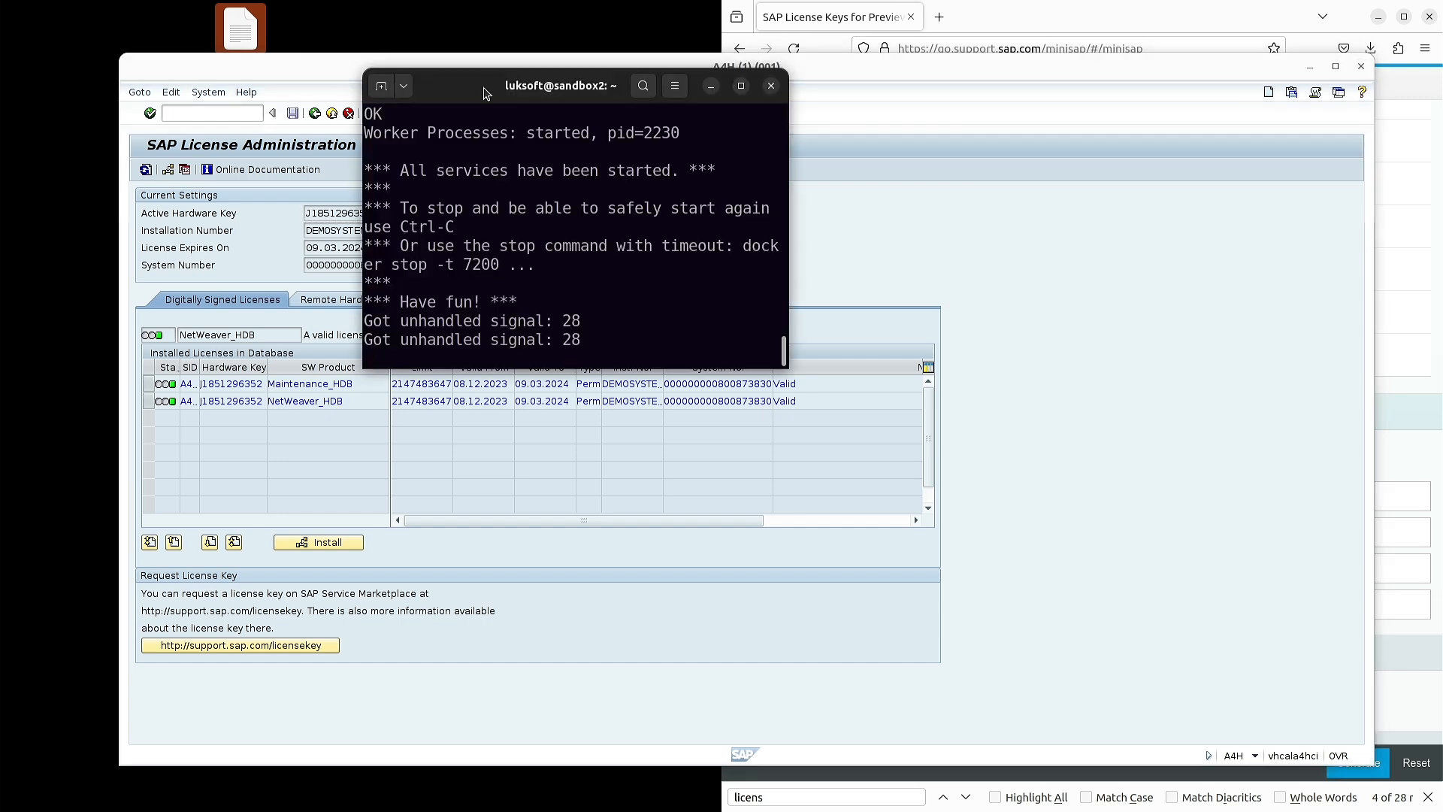
{"action": "left_click_drag", "start_coordinate": [534, 83], "coordinate": [1, 240]}
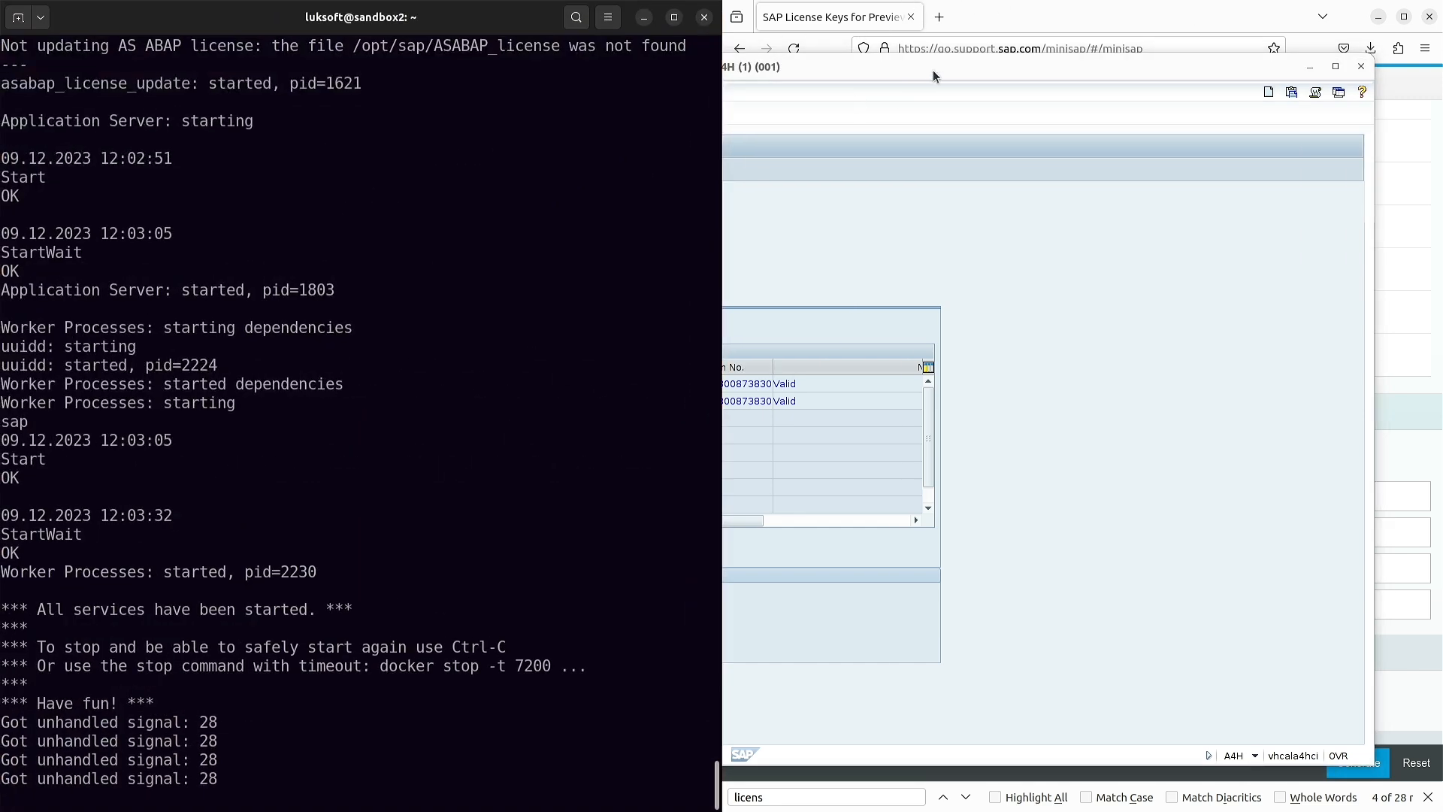
- Log off the SAP session and reconnect to the A4H logon screen
{"action": "left_click", "coordinate": [528, 321]}
{"action": "left_click", "coordinate": [228, 115]}
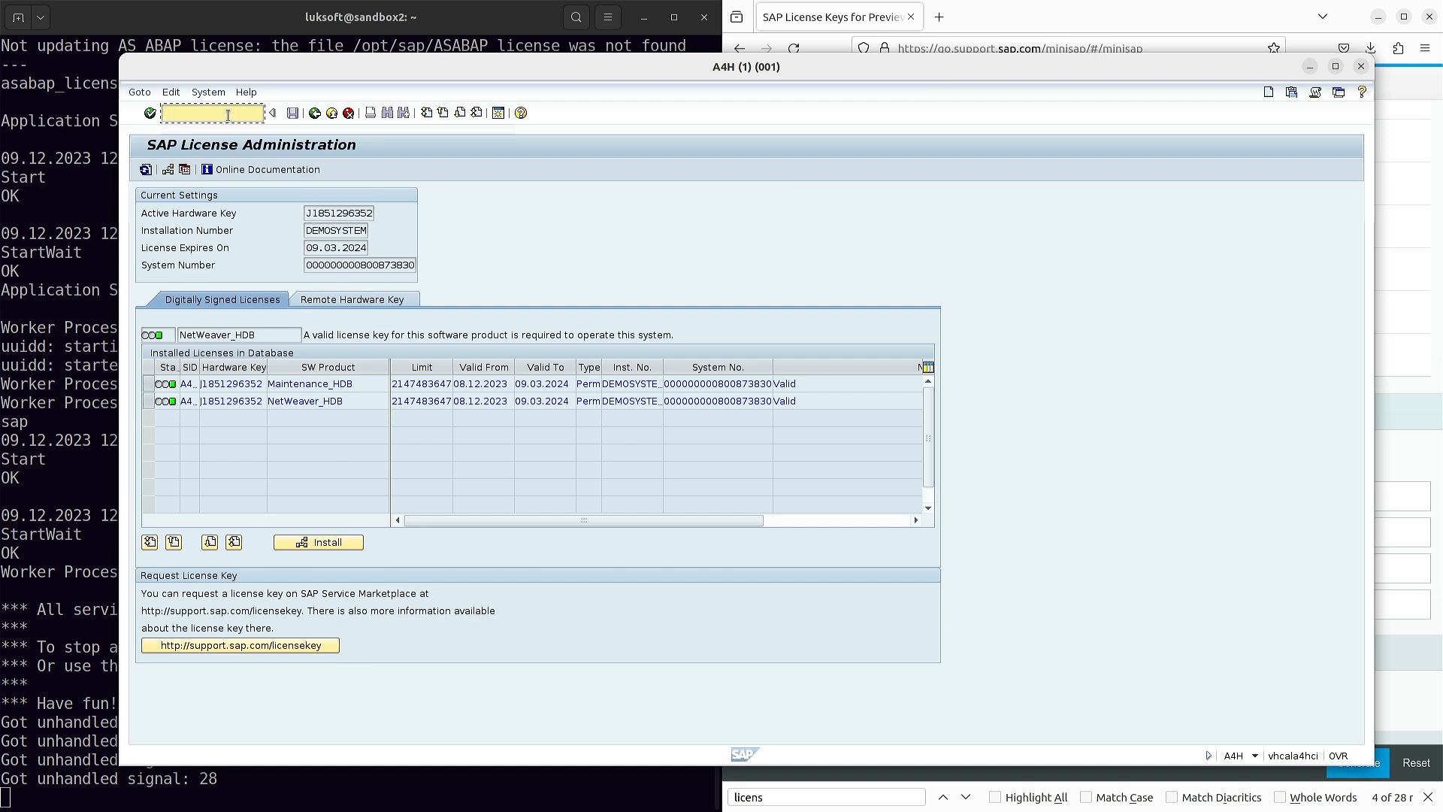
{"action": "type", "text": "/"}
{"action": "key", "text": "BackSpace"}
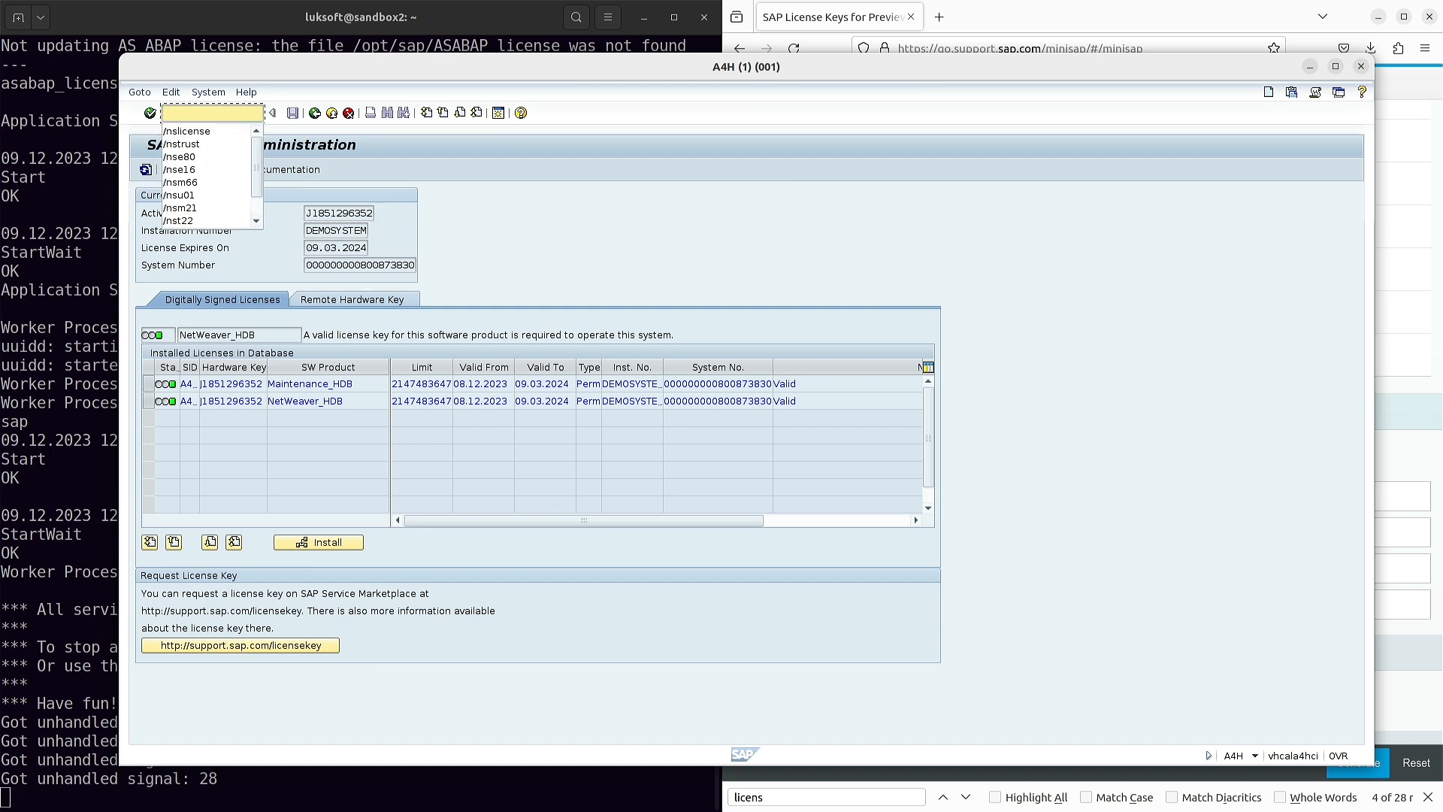
{"action": "left_click", "coordinate": [1360, 68]}
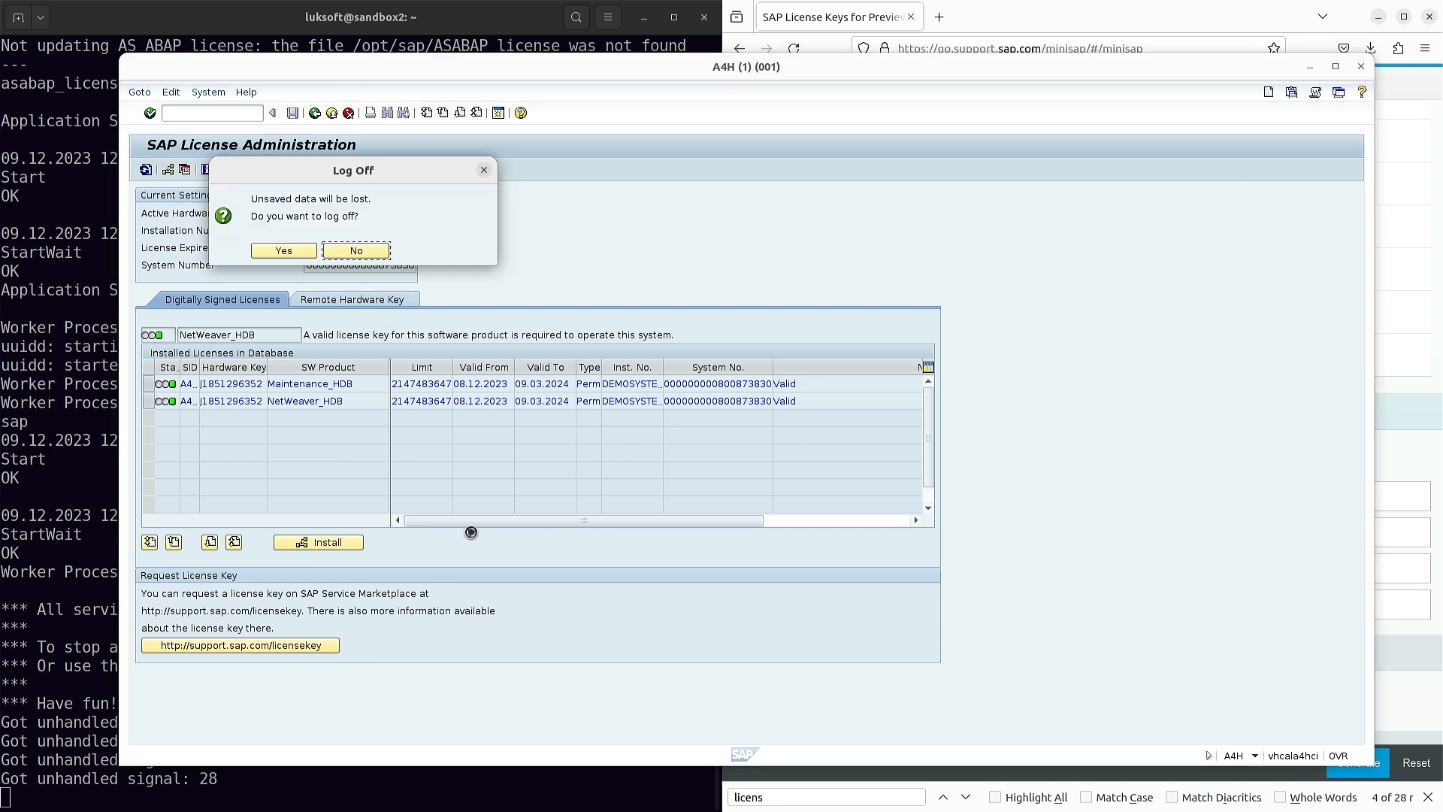
{"action": "left_click", "coordinate": [284, 254]}
{"action": "double_click", "coordinate": [869, 364]}
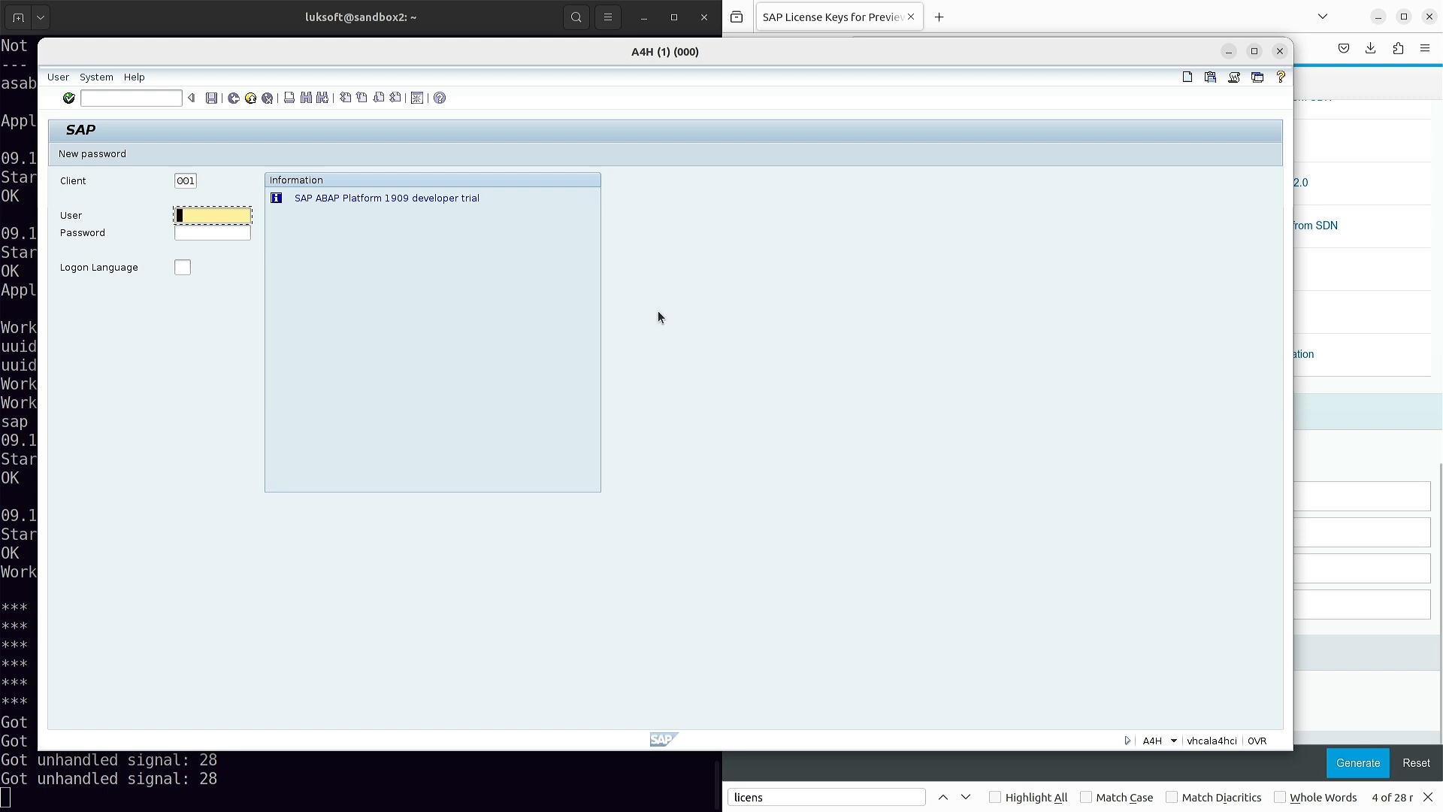
- Log on to A4H as user developer with the account password
{"action": "type", "text": "developer"}
{"action": "key", "text": "Tab"}
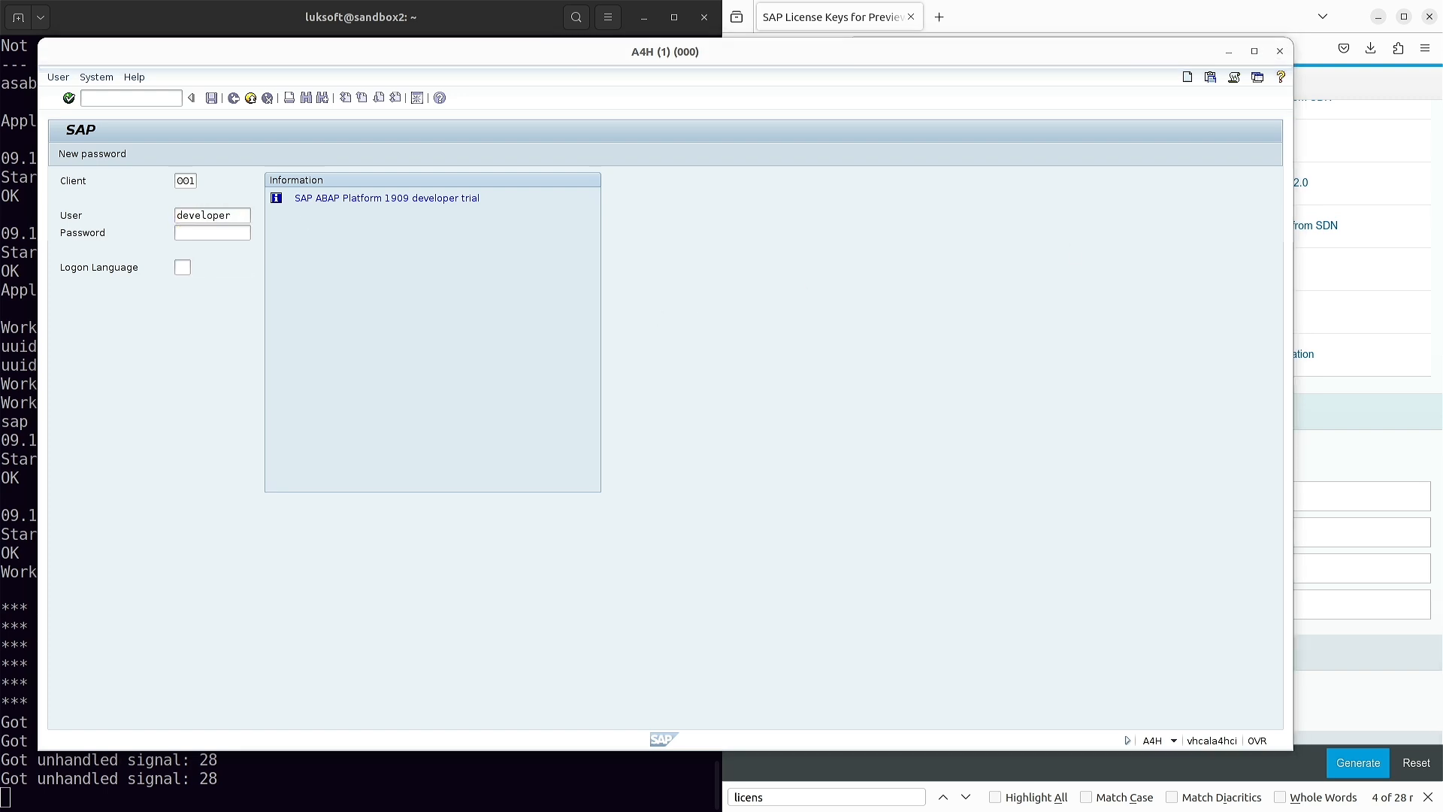
{"action": "left_click", "coordinate": [221, 235]}
{"action": "type", "text": "Down1oad"}
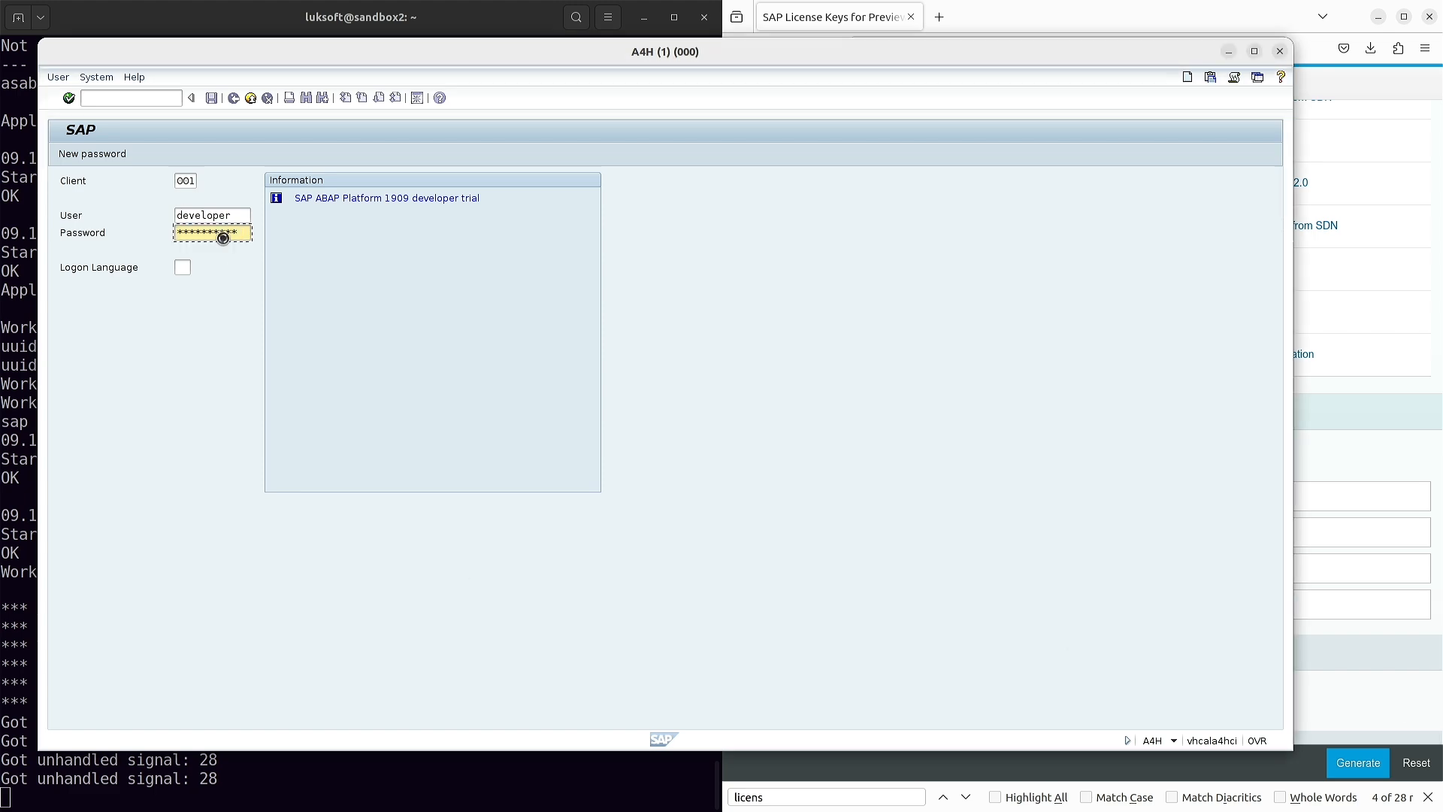
{"action": "key", "text": "Return"}
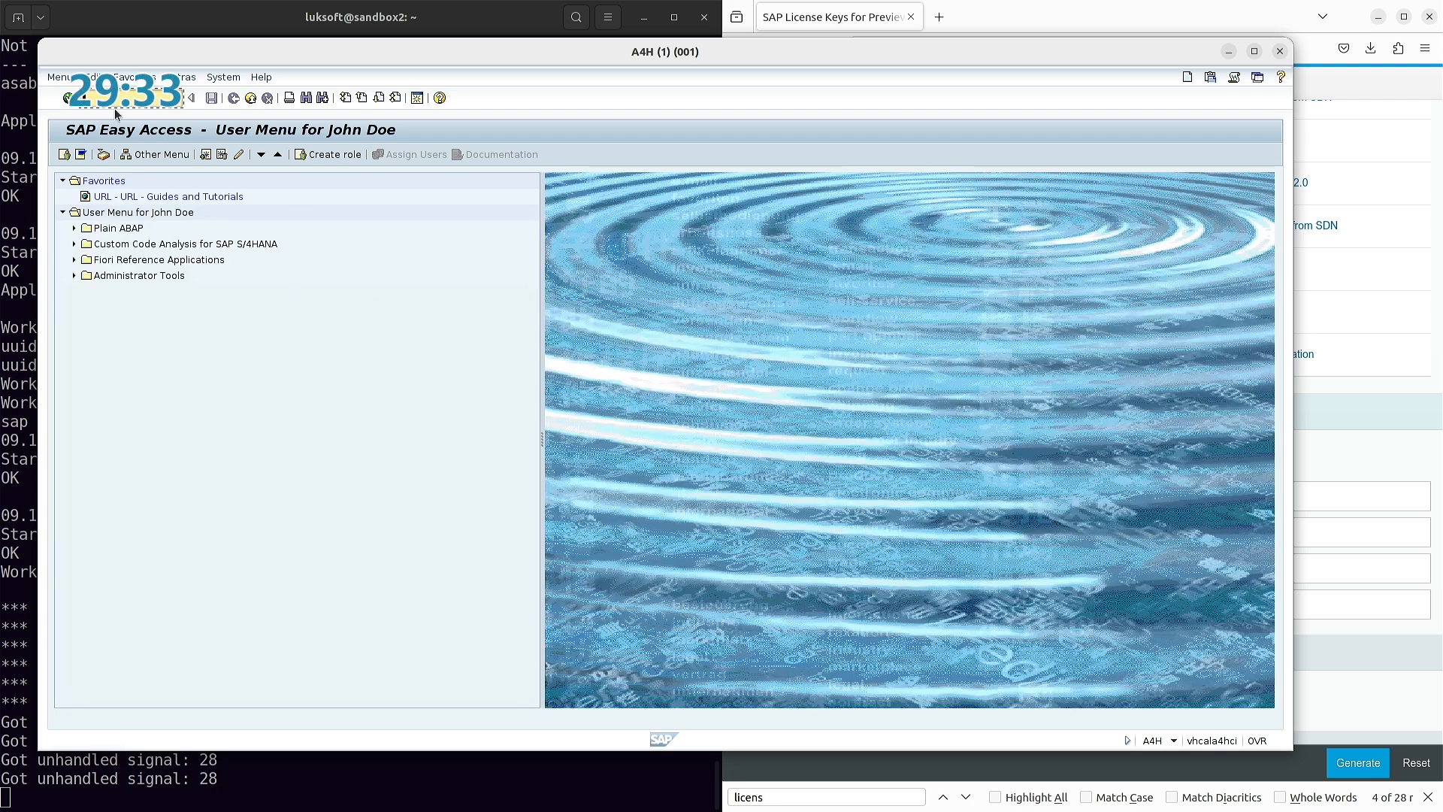
- Run SICK, ST22 and SM66 to check consistency, runtime errors and work processes
{"action": "type", "text": "/n"}
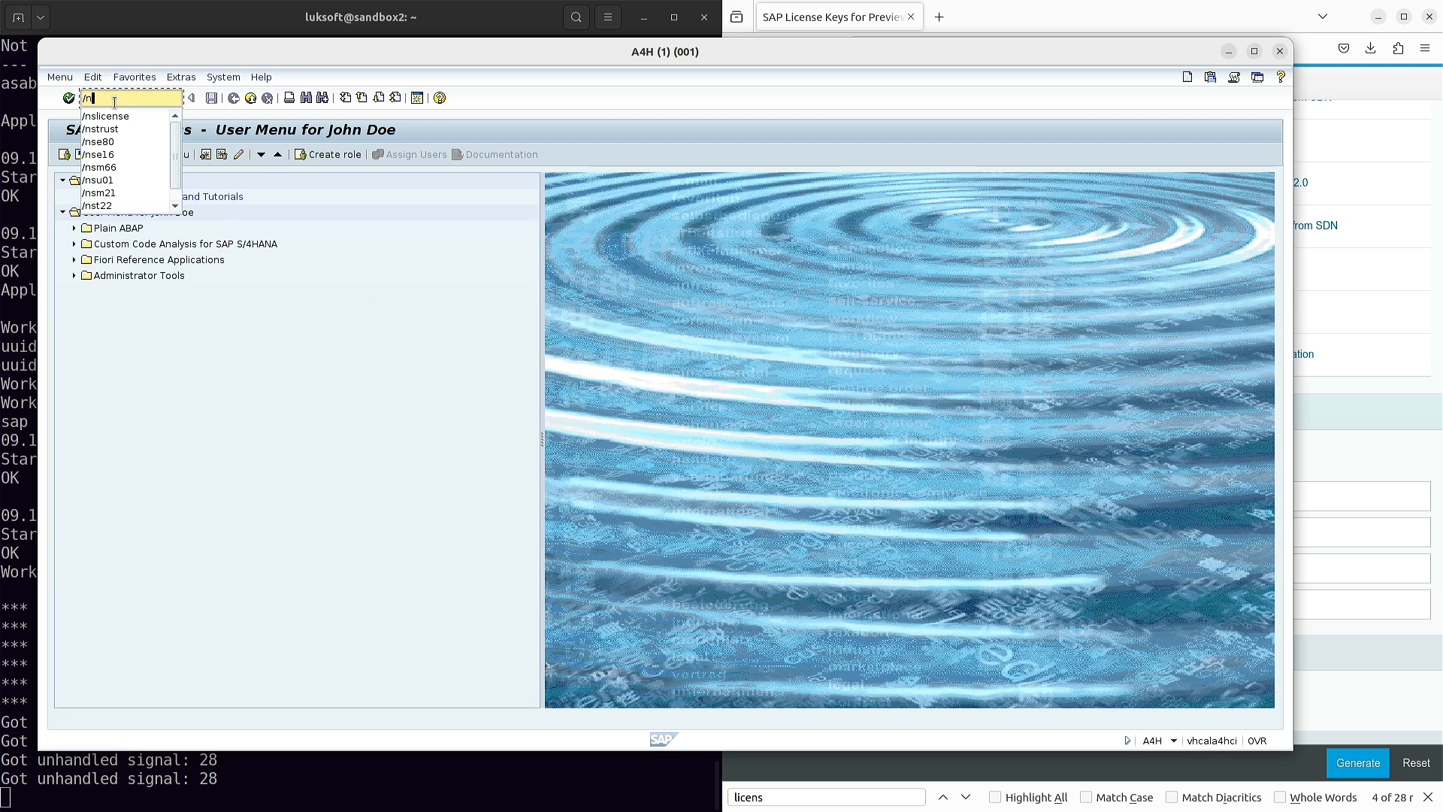
{"action": "type", "text": "sick"}
{"action": "key", "text": "Return"}
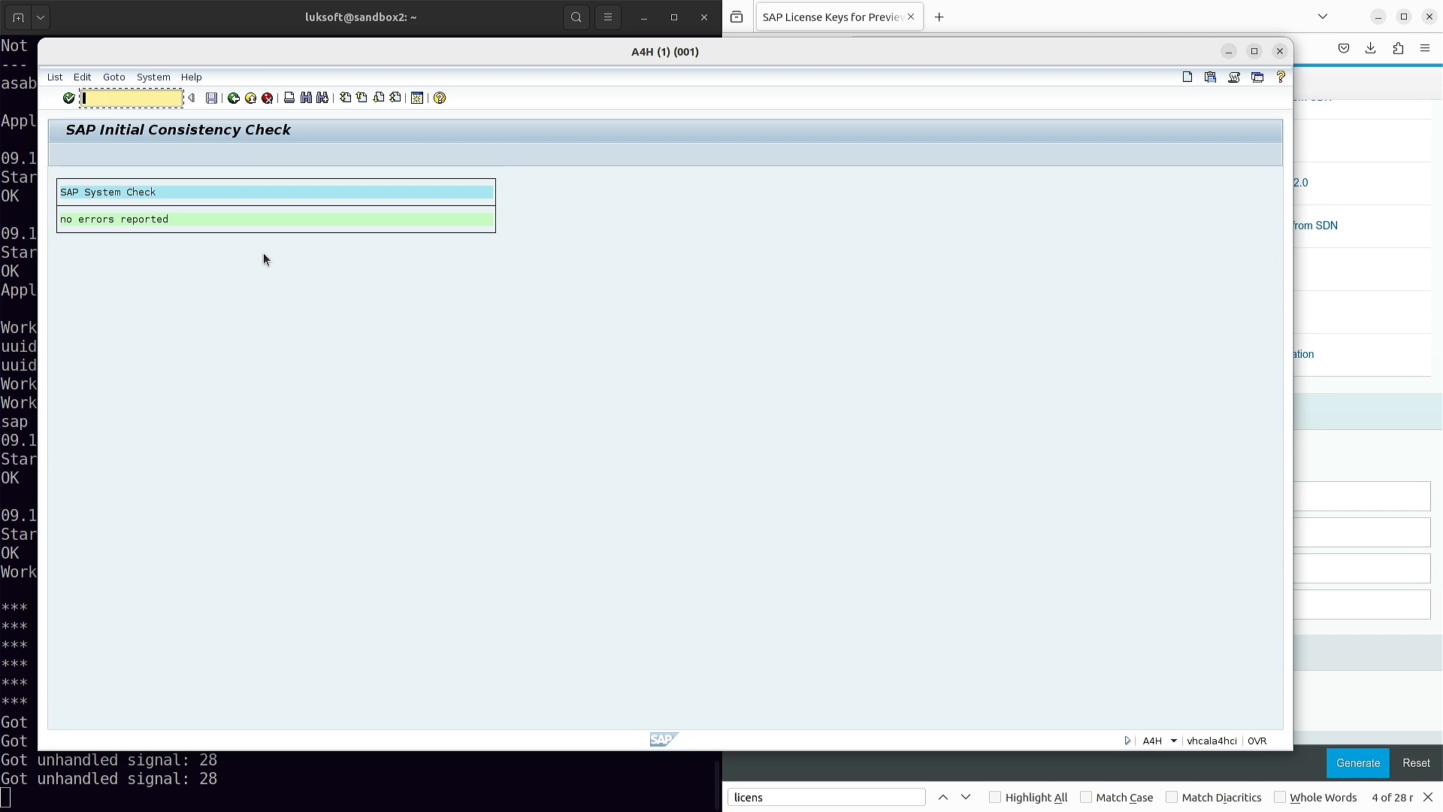
{"action": "type", "text": "/nst"}
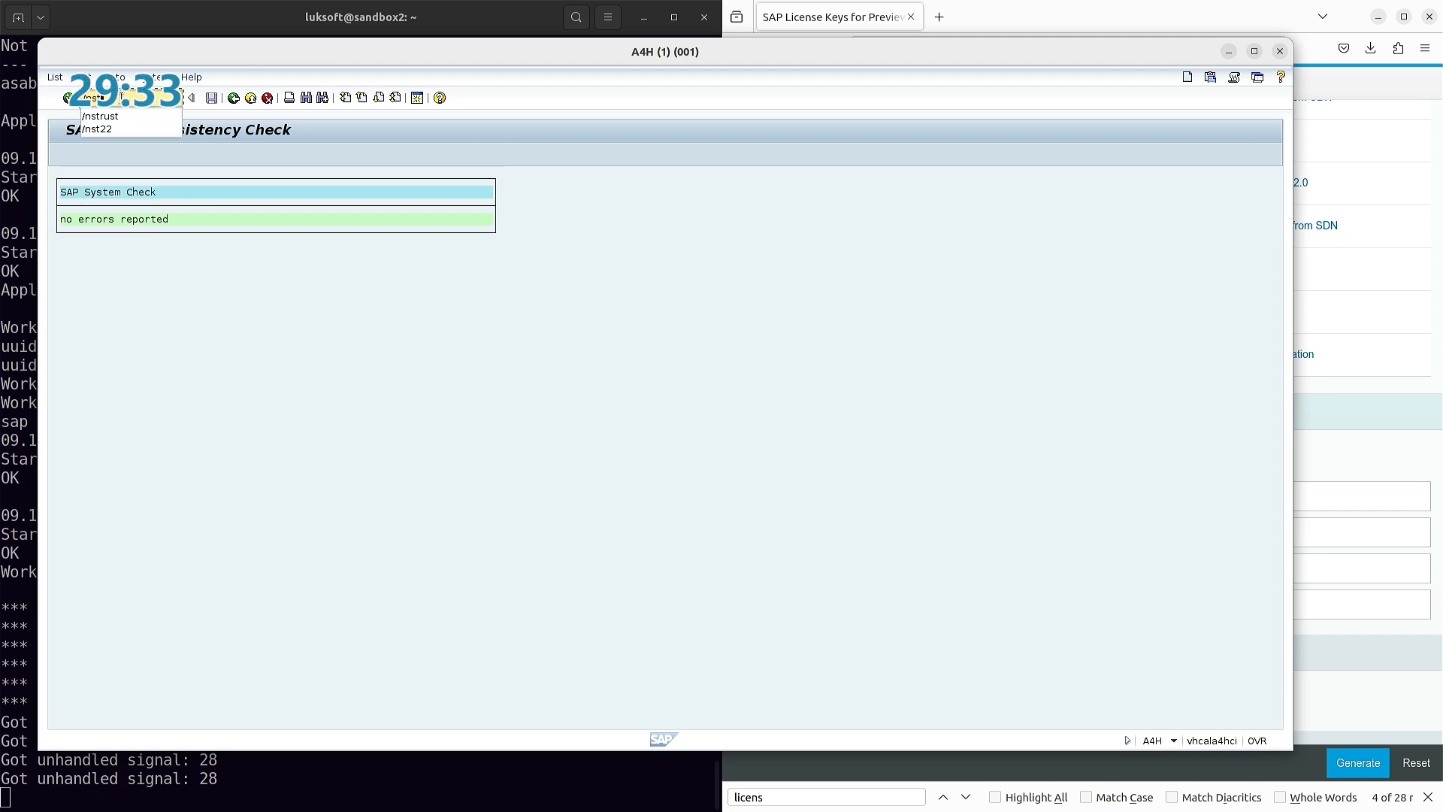
{"action": "type", "text": "22"}
{"action": "key", "text": "Return"}
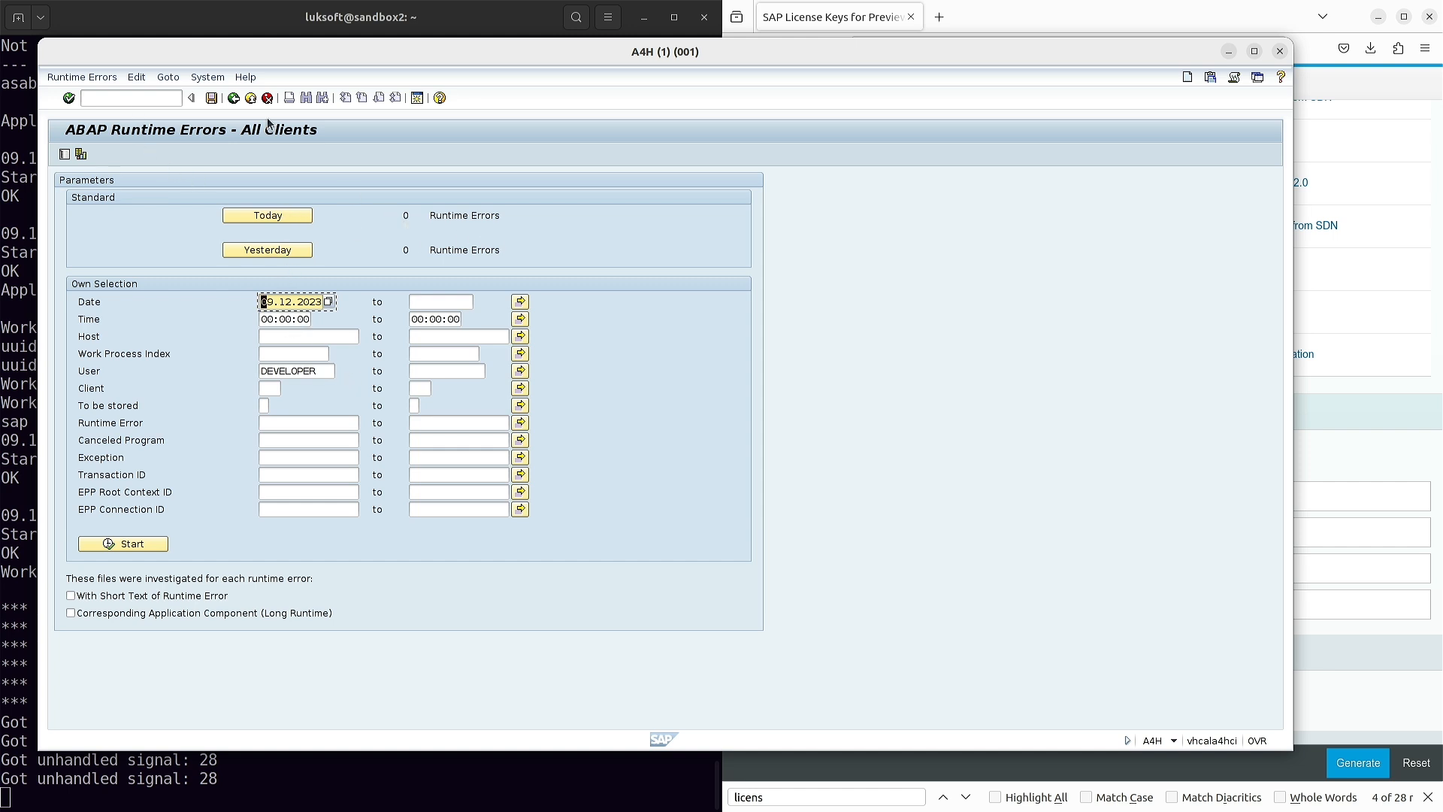
{"action": "left_click", "coordinate": [129, 105]}
{"action": "type", "text": "/nsm"}
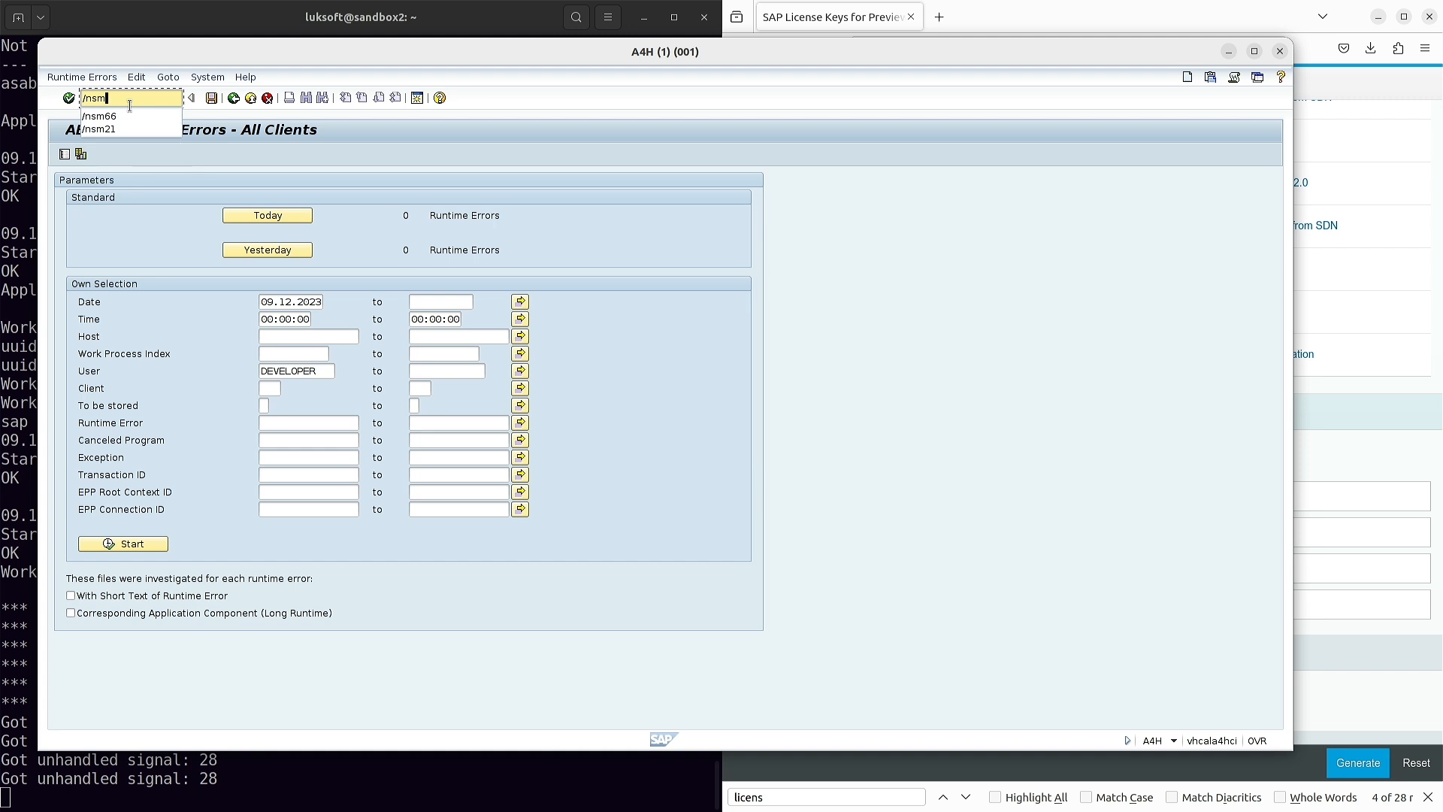
{"action": "type", "text": "66"}
{"action": "key", "text": "Return"}
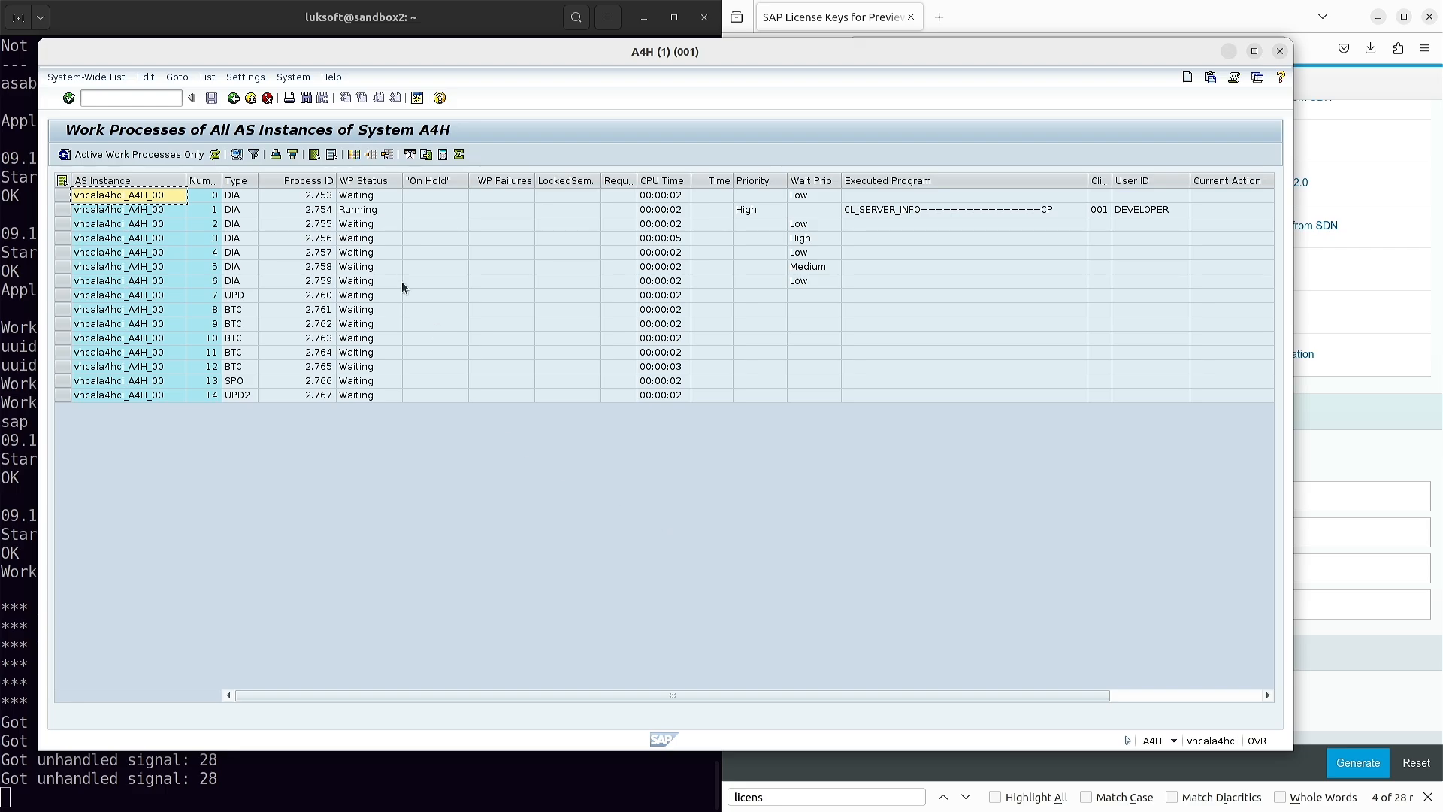
{"action": "left_click", "coordinate": [140, 104]}
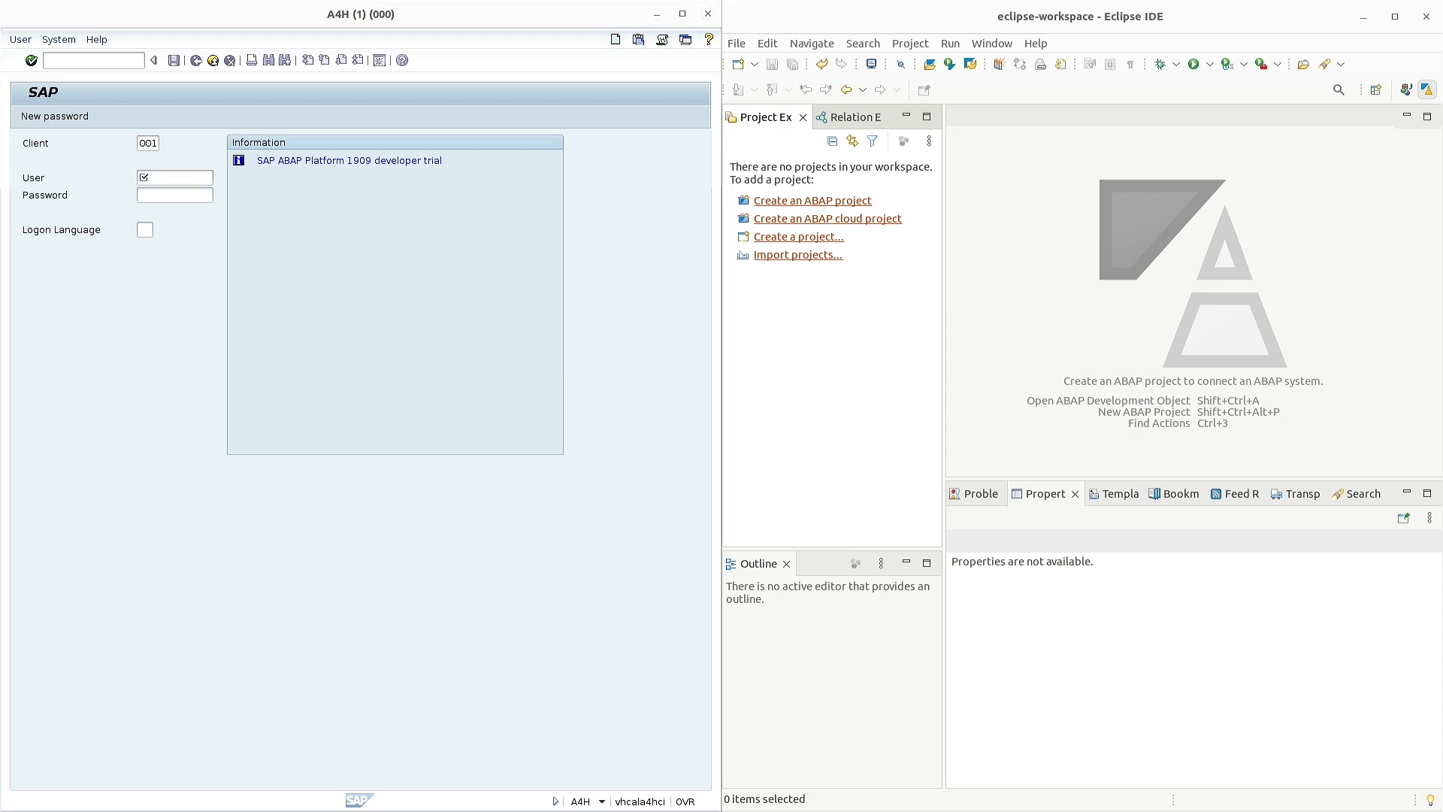
- Log on again as user developer with the pasted account password
{"action": "left_click", "coordinate": [194, 181]}
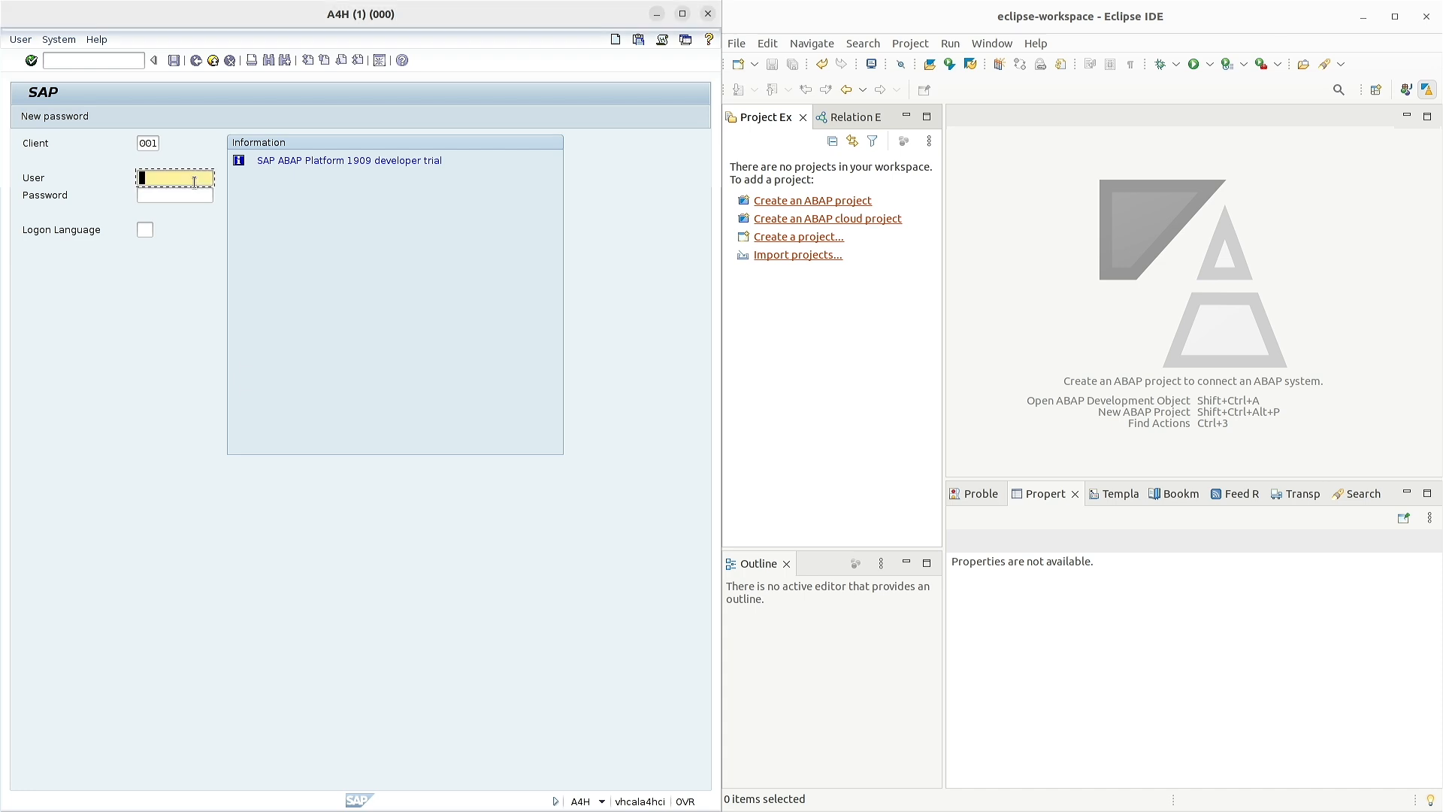
{"action": "type", "text": "developer"}
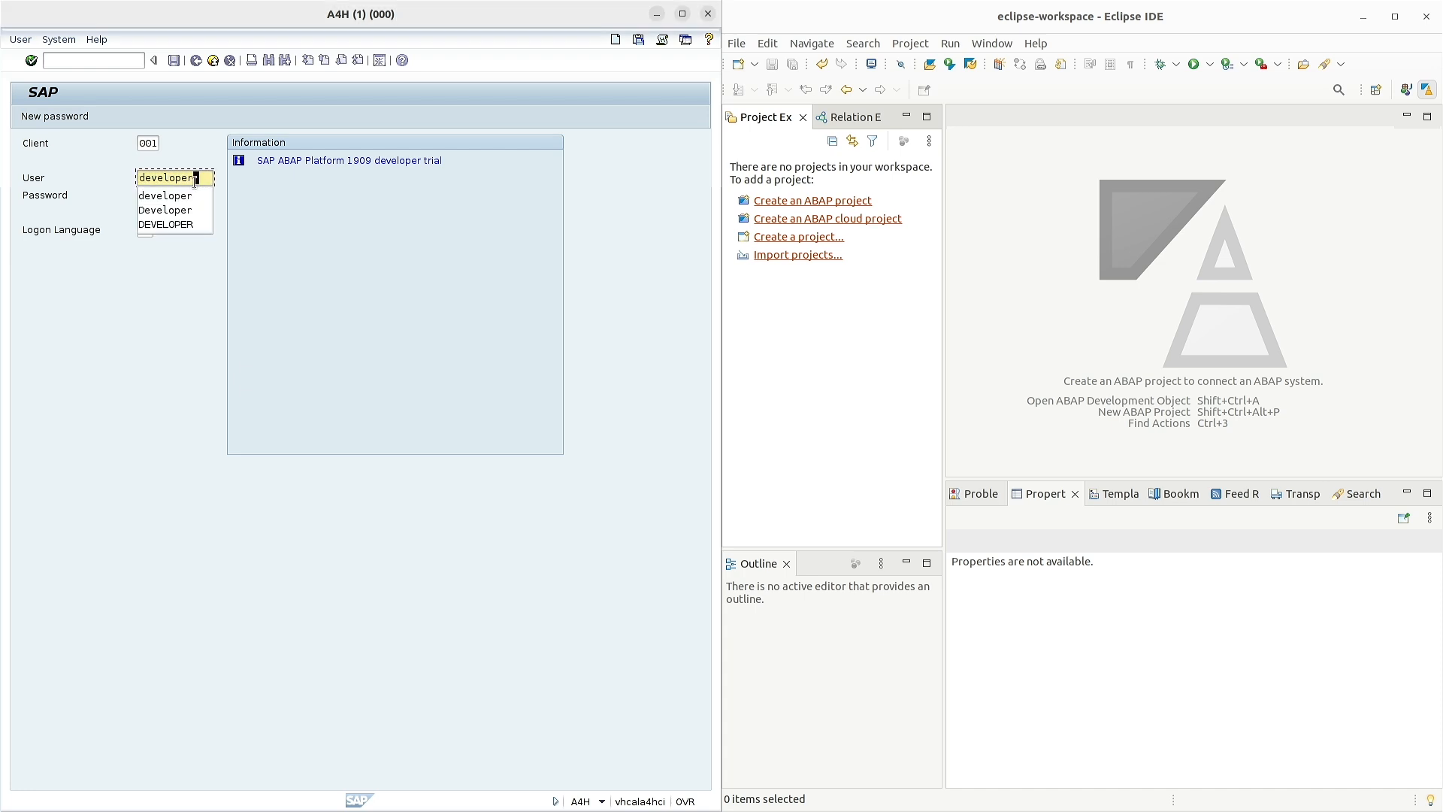
{"action": "key", "text": "Tab"}
{"action": "key", "text": "ctrl+v"}
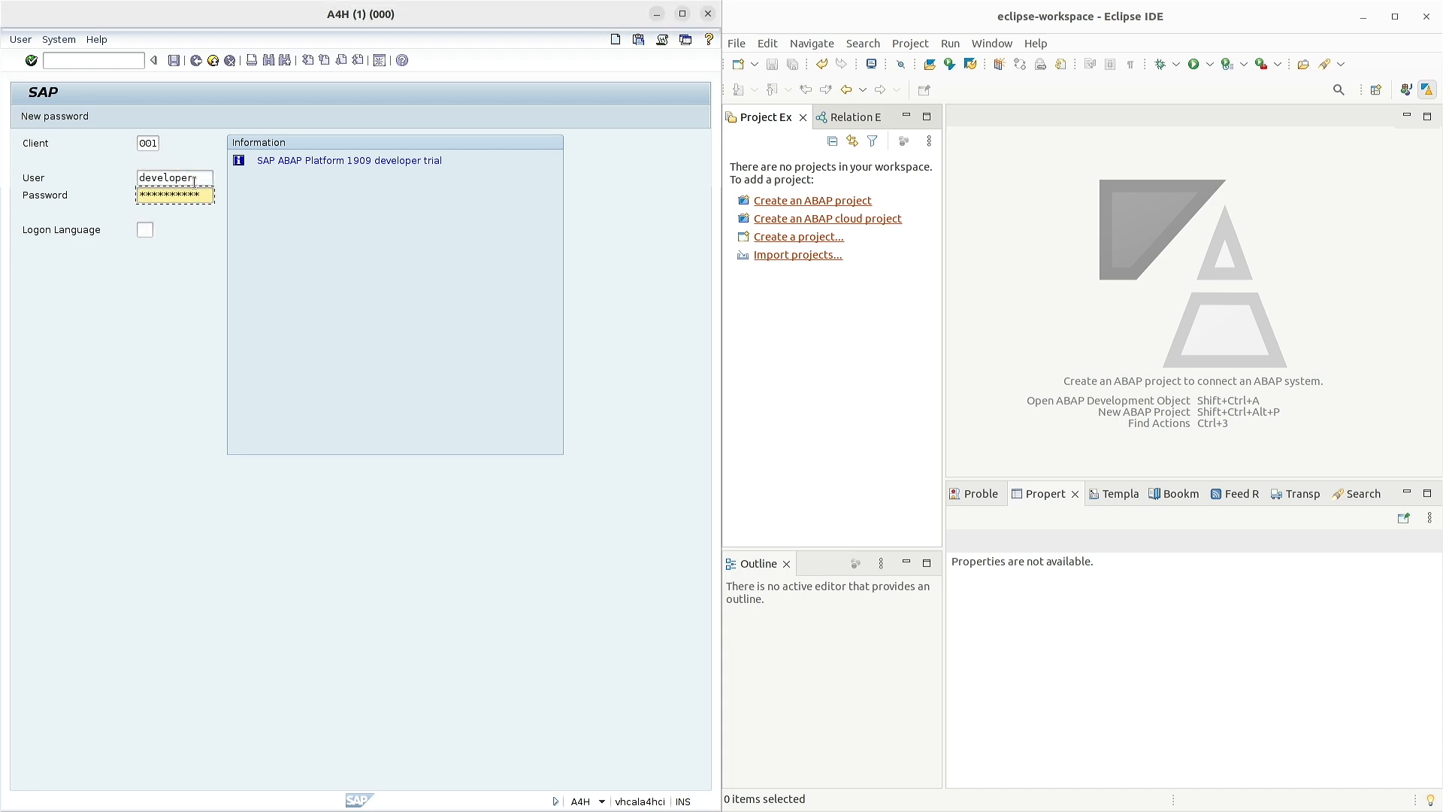
{"action": "key", "text": "Return"}
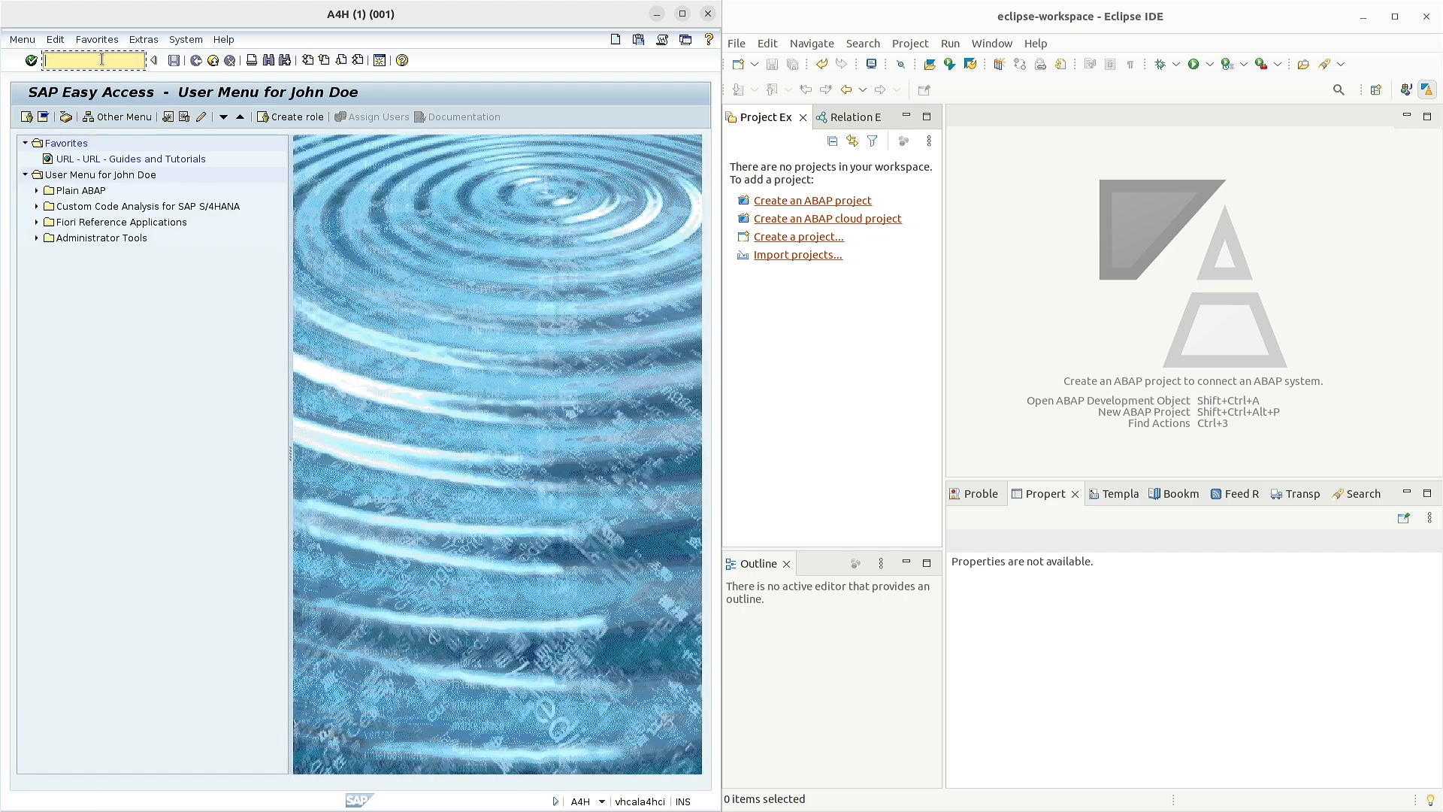
- Check runtime errors (ST22), work processes (SM66), consistency (SICK), then open the Data Browser (SE16)
{"action": "type", "text": "/nst22"}
{"action": "key", "text": "Return"}
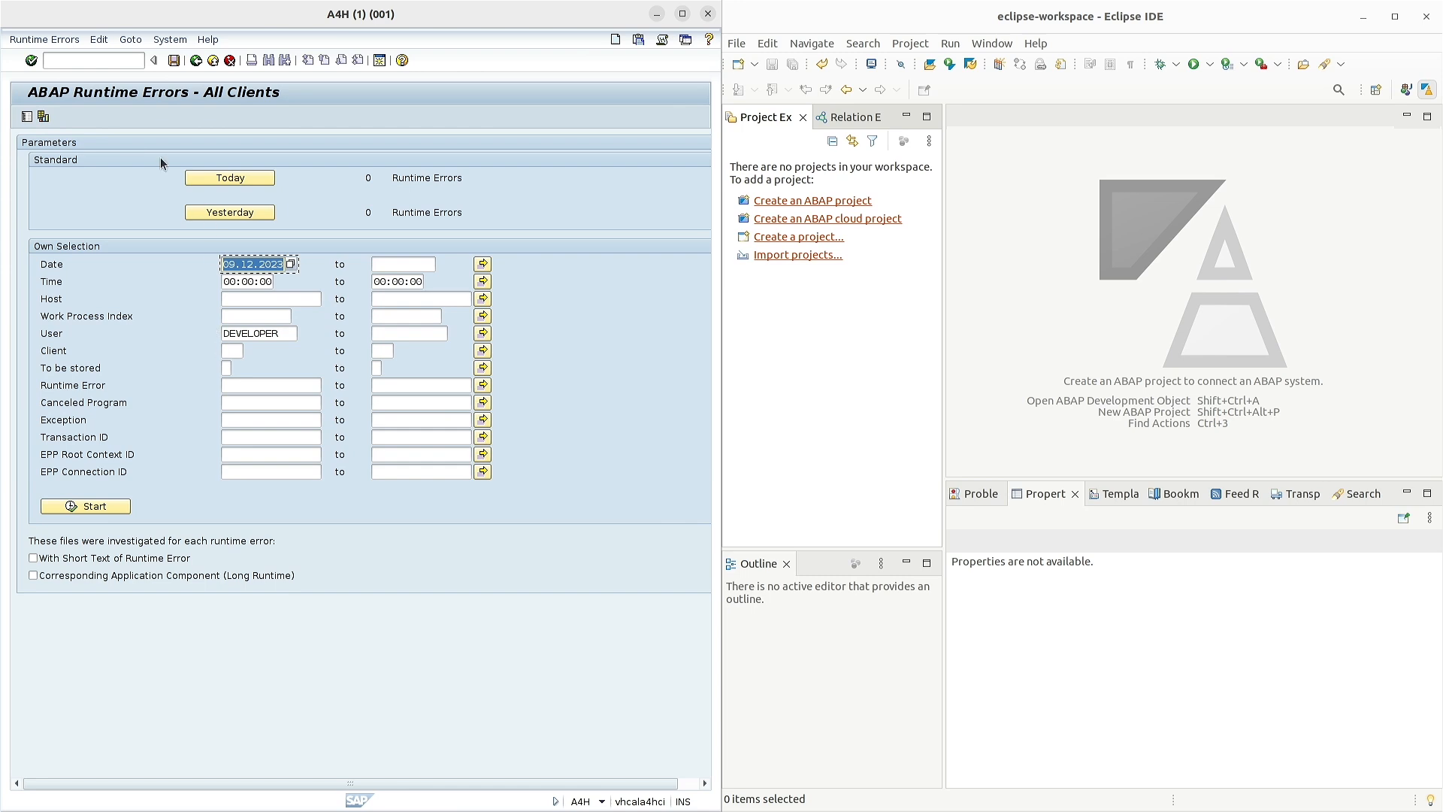
{"action": "left_click", "coordinate": [72, 63]}
{"action": "type", "text": "/nsm66"}
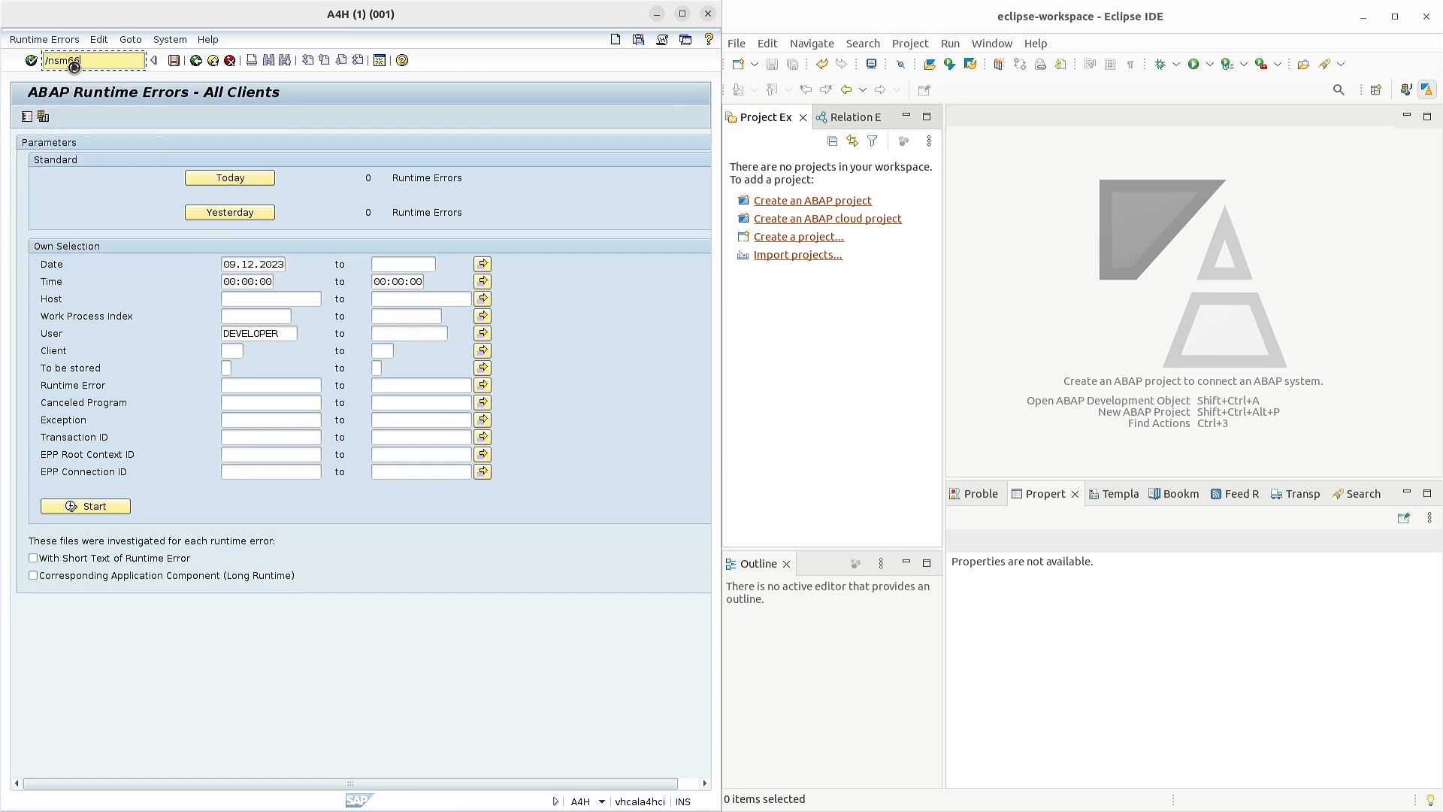
{"action": "key", "text": "Return"}
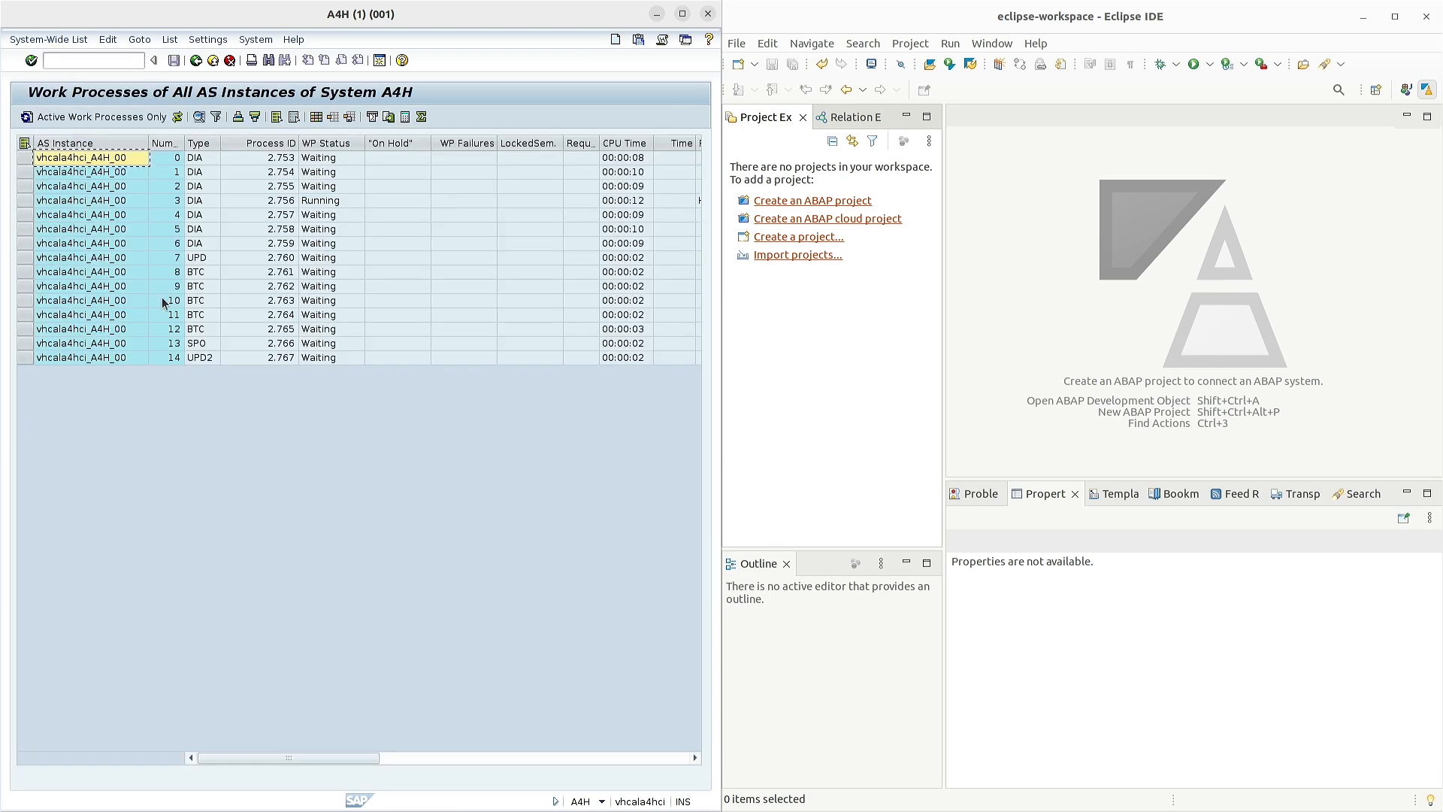
{"action": "left_click", "coordinate": [88, 58]}
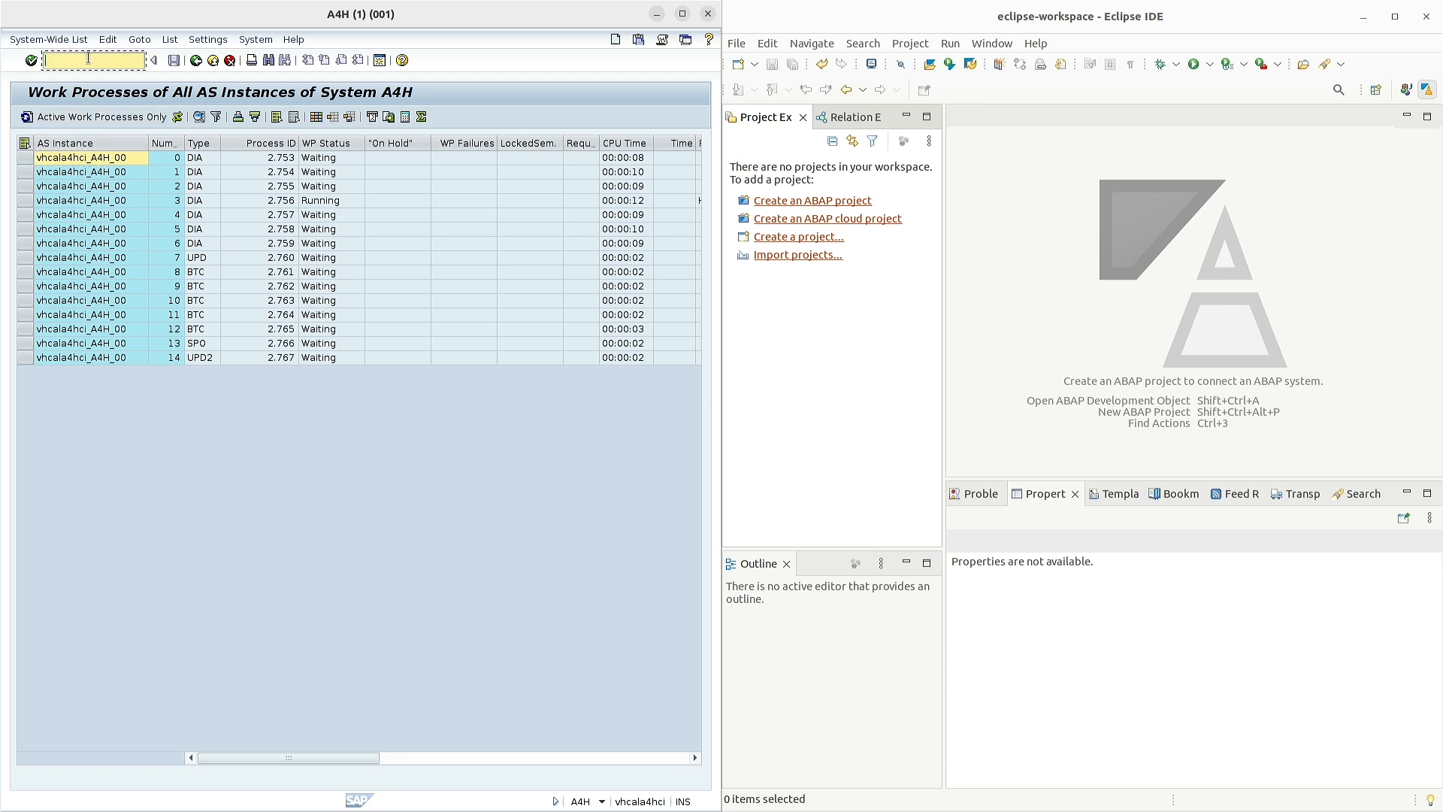
{"action": "type", "text": "/nsio"}
{"action": "key", "text": "BackSpace"}
{"action": "type", "text": "ck"}
{"action": "key", "text": "Return"}
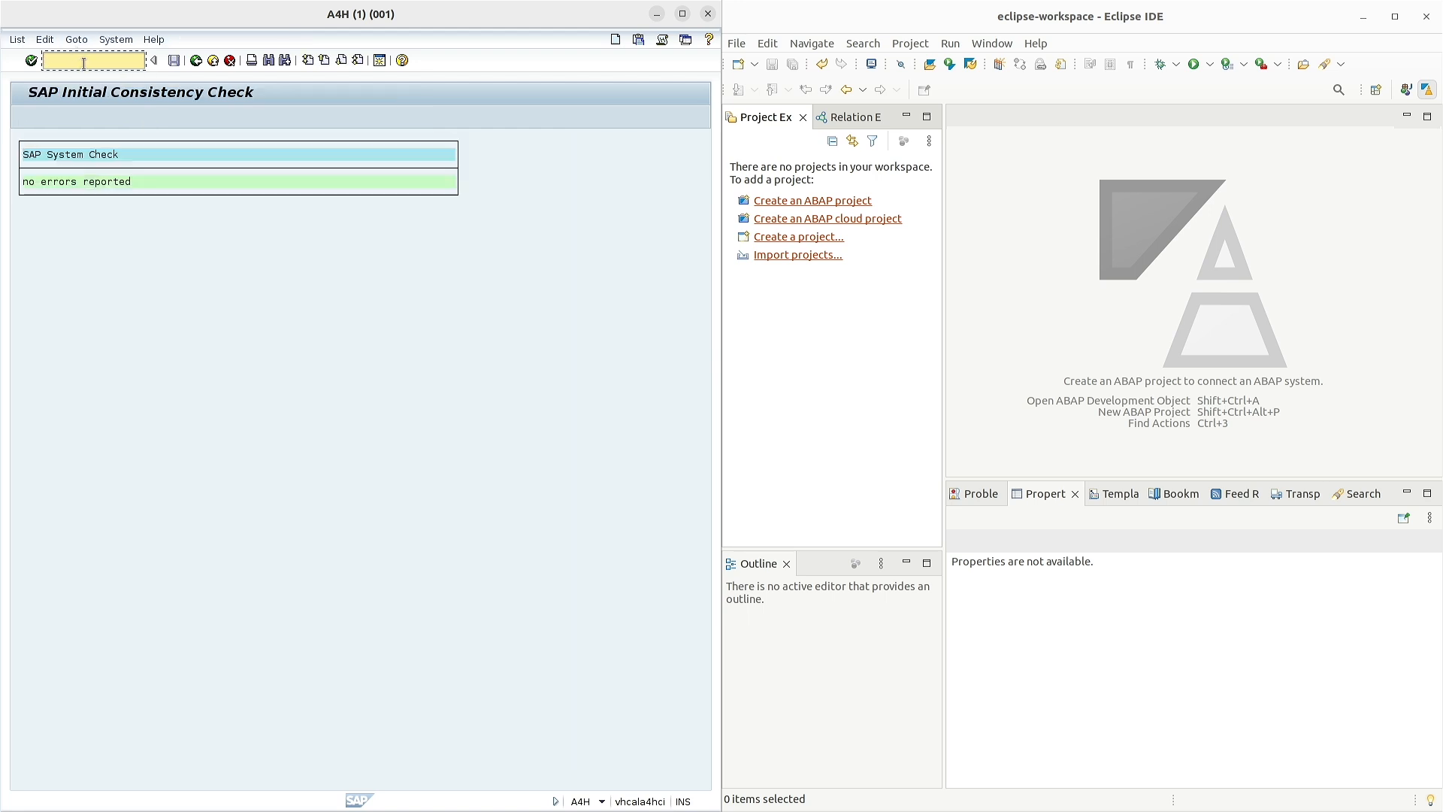
{"action": "type", "text": "/nse16"}
{"action": "key", "text": "Return"}
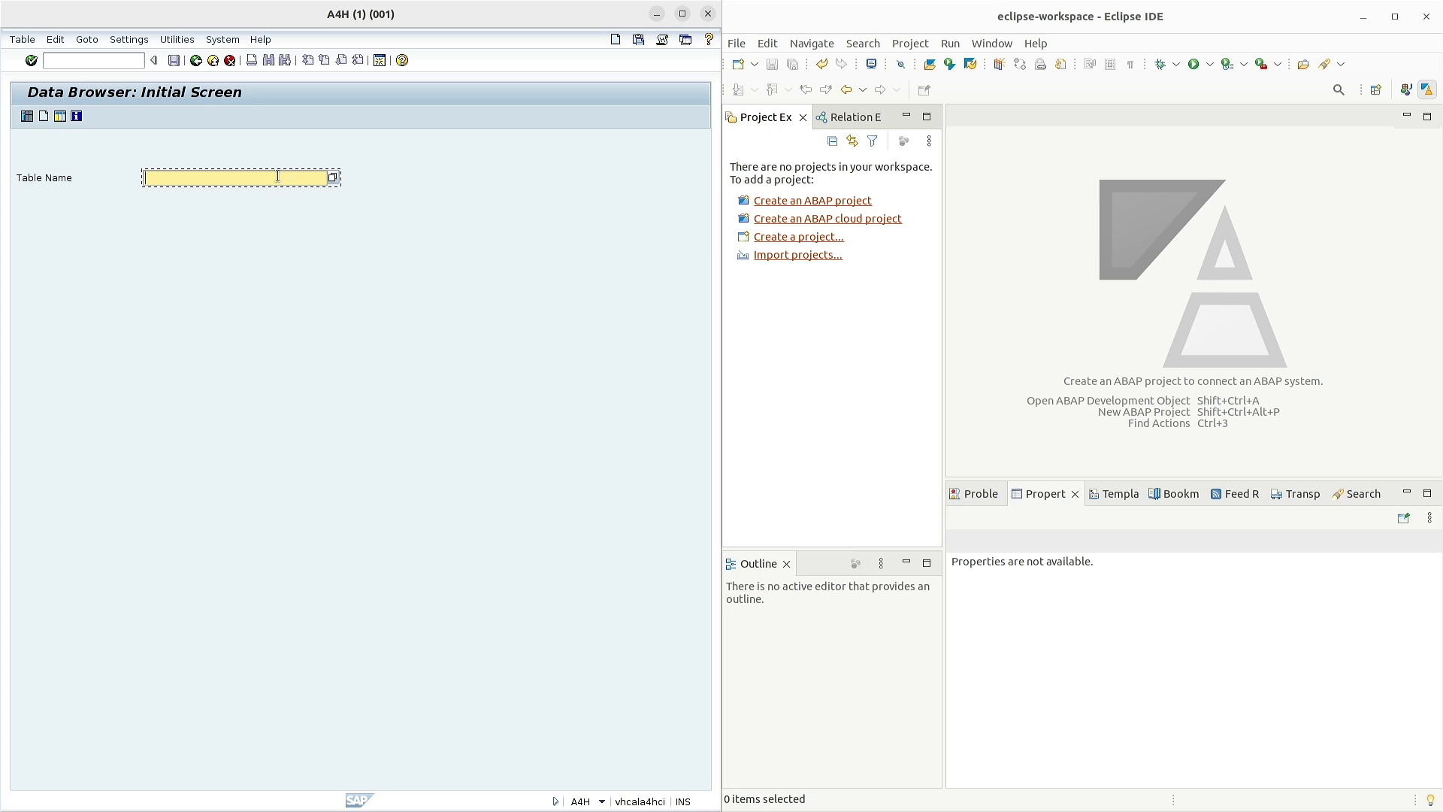
- List the 5 entries of table USR02 in the Data Browser
{"action": "type", "text": "USR02"}
{"action": "left_click", "coordinate": [27, 115]}
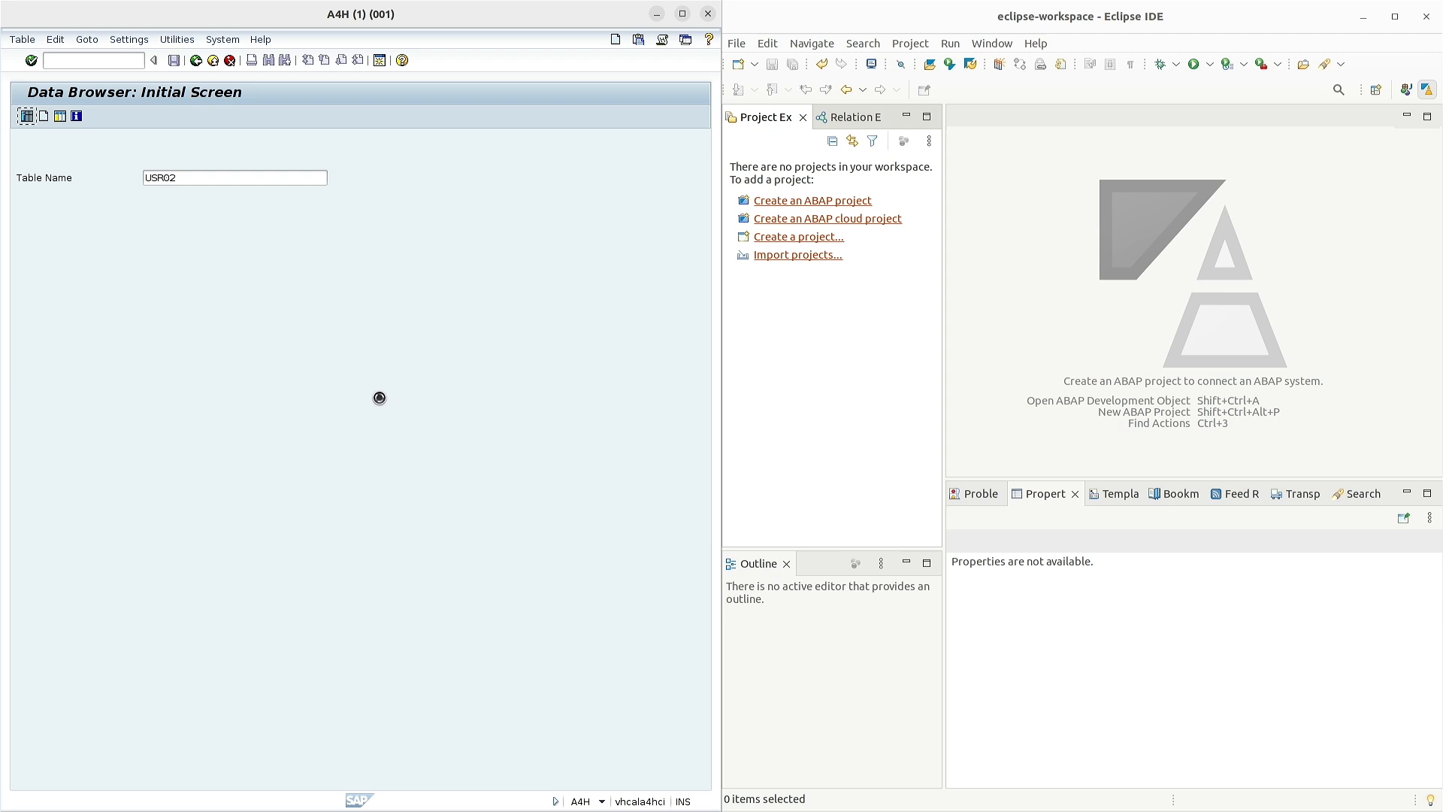
{"action": "left_click", "coordinate": [27, 116]}
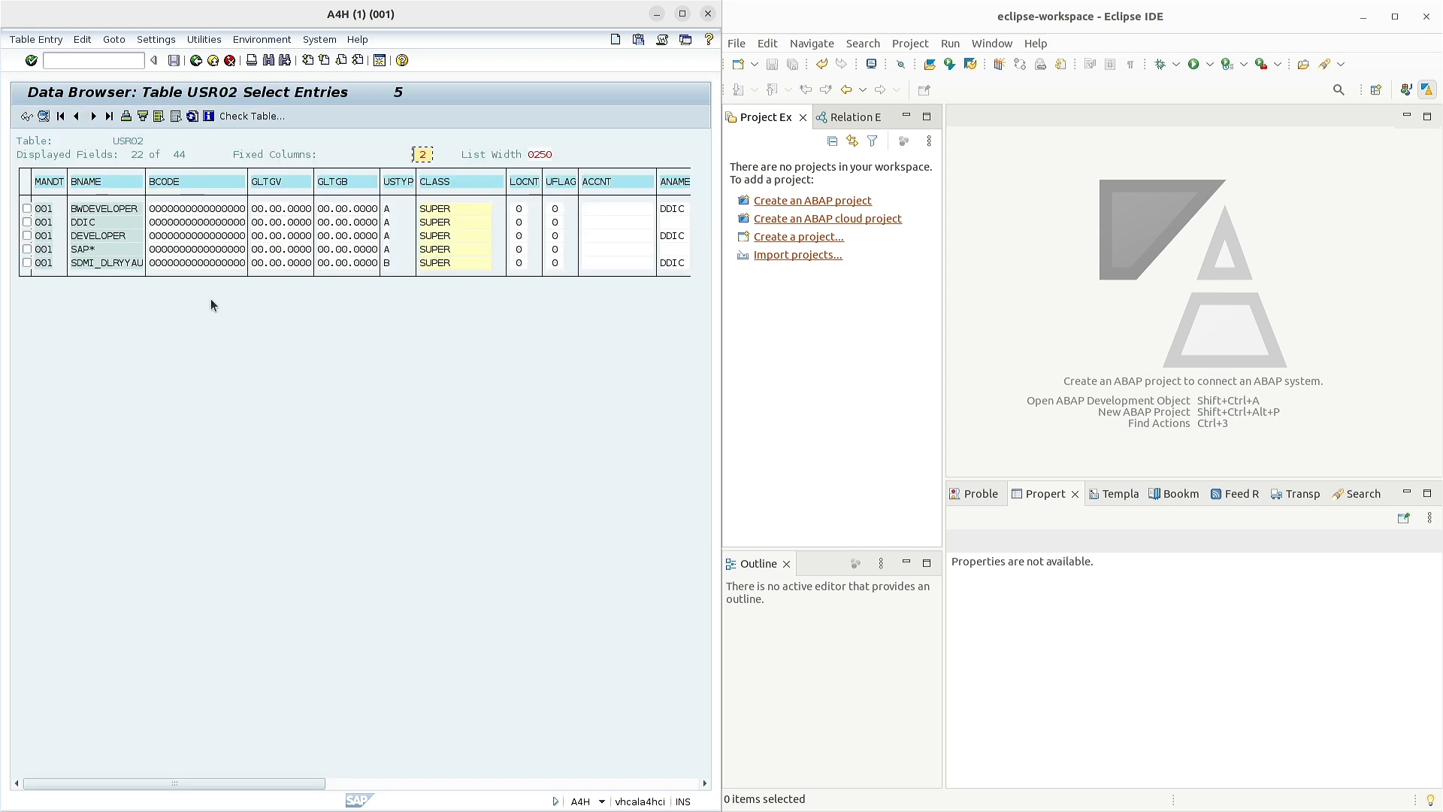
- Open the ICF Define Services screen with /nsicf
{"action": "left_click", "coordinate": [100, 63]}
{"action": "type", "text": "/nsicf"}
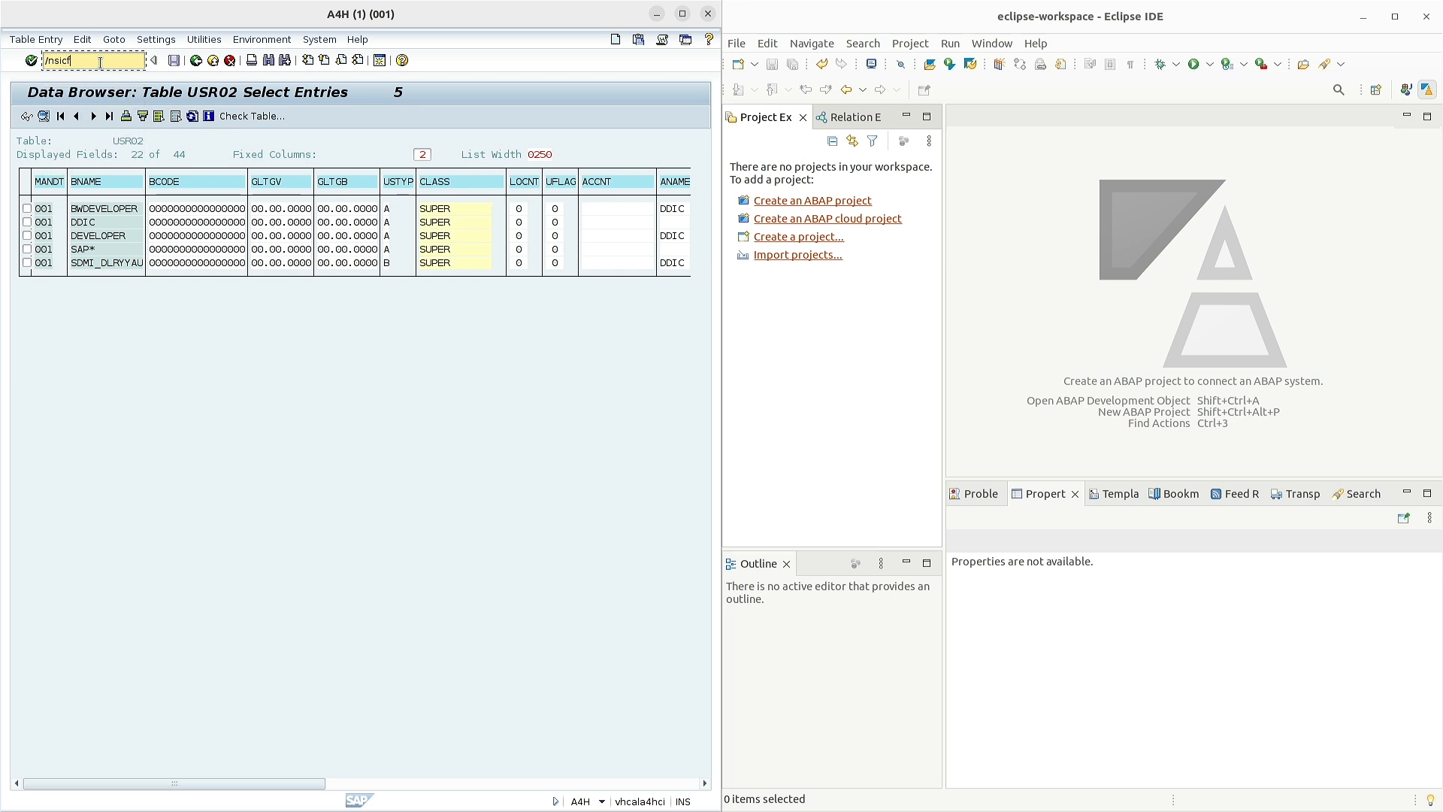
{"action": "key", "text": "Return"}
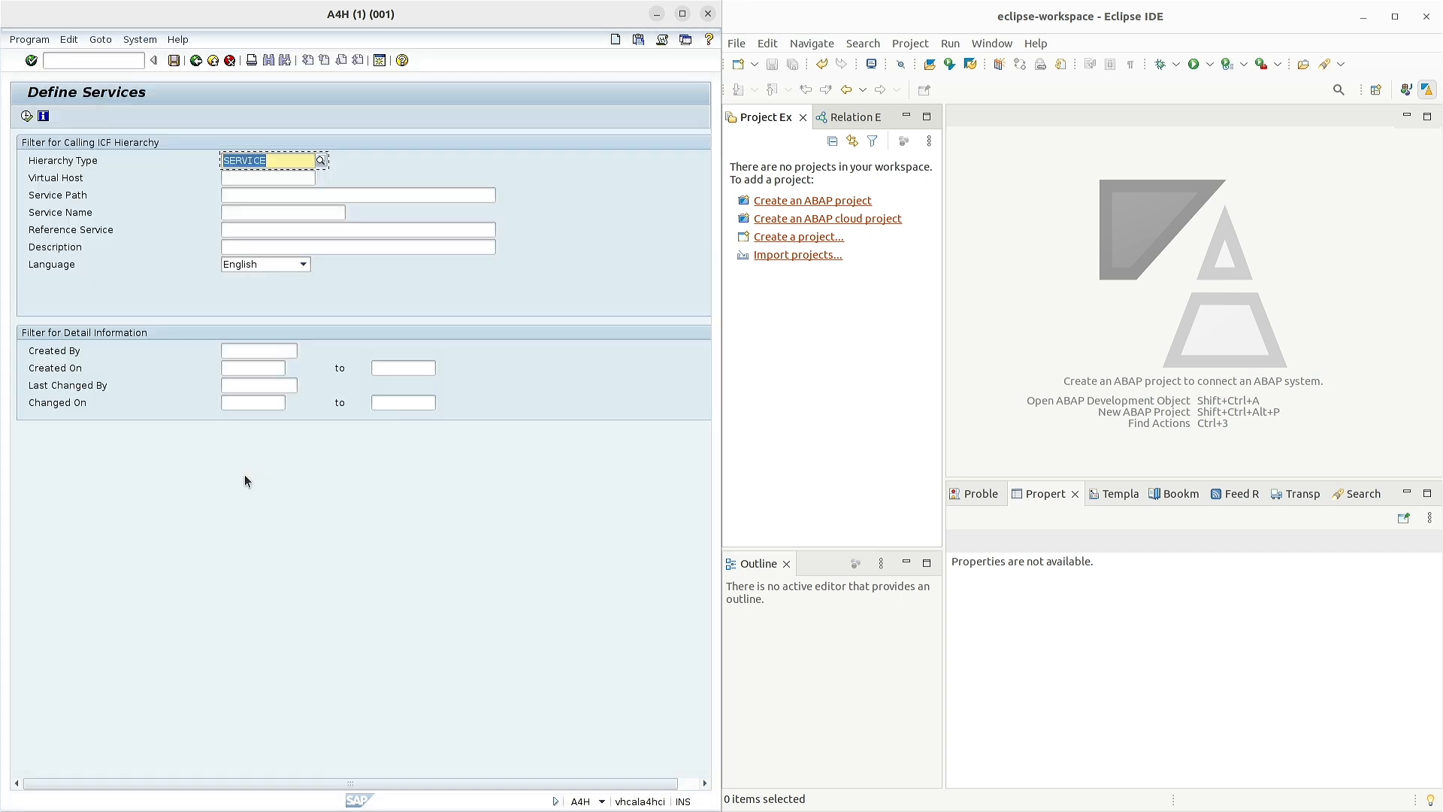
- List ICF services and expand default_host > sap > bc, then start a new ABAP project in Eclipse
{"action": "left_click", "coordinate": [25, 115]}
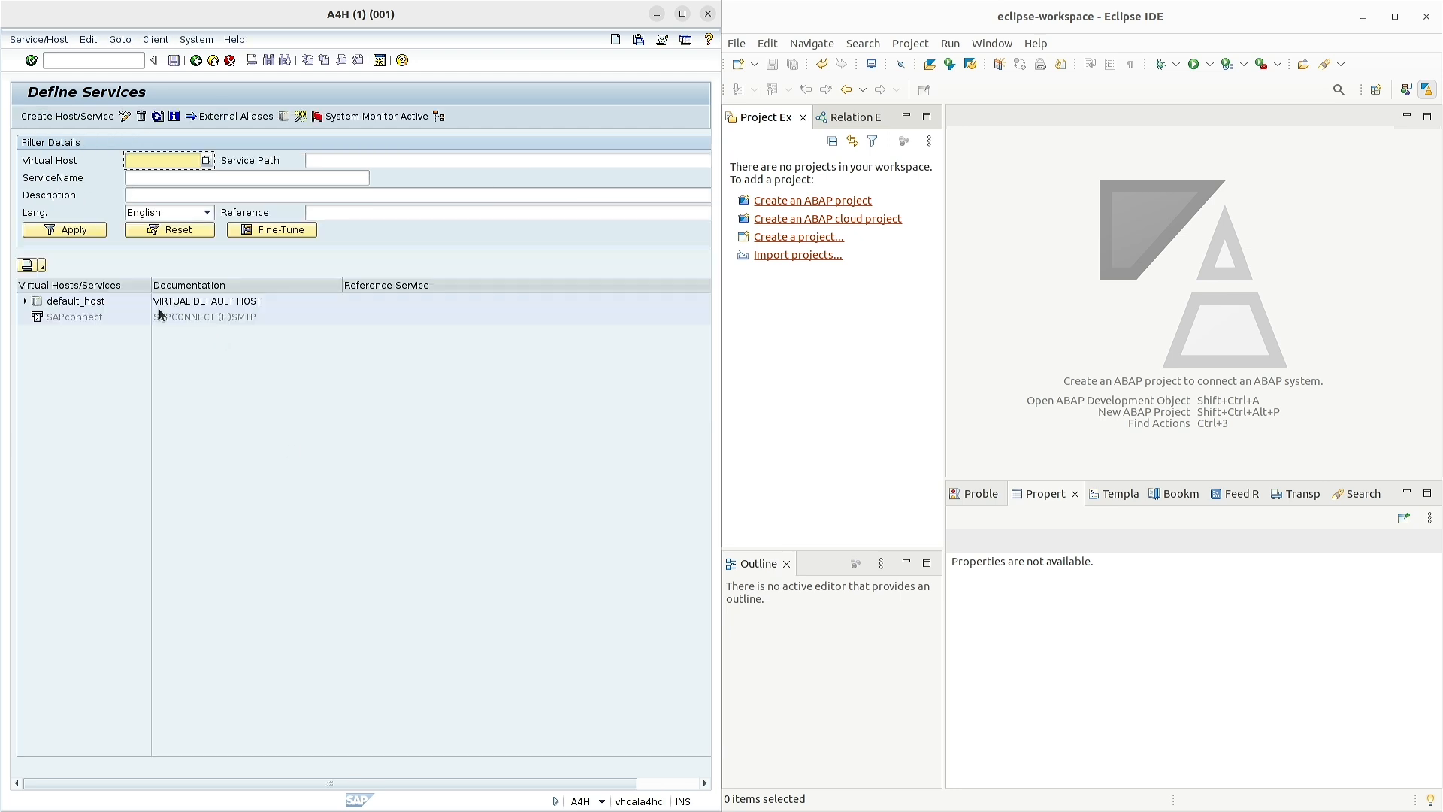
{"action": "left_click", "coordinate": [27, 301]}
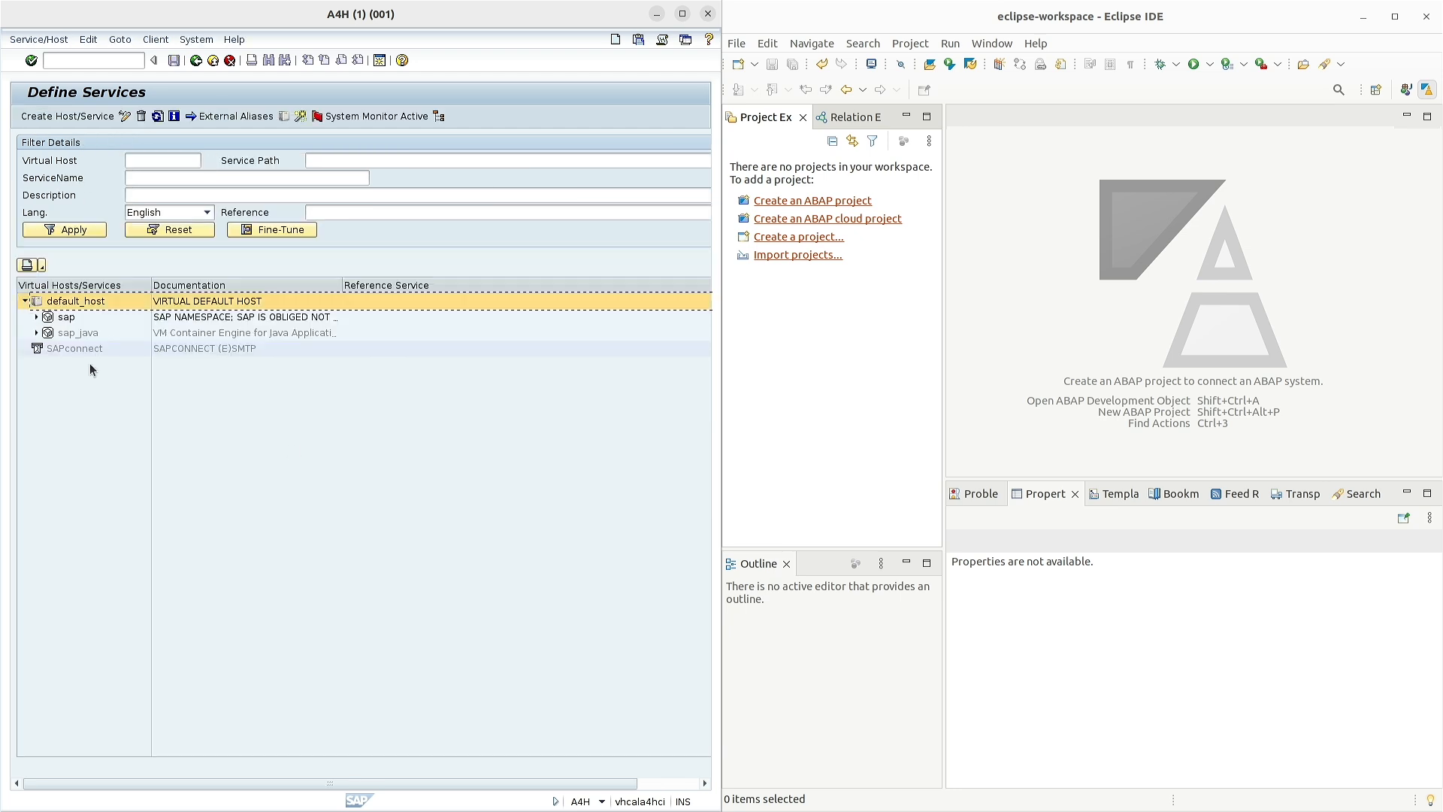
{"action": "left_click", "coordinate": [36, 316]}
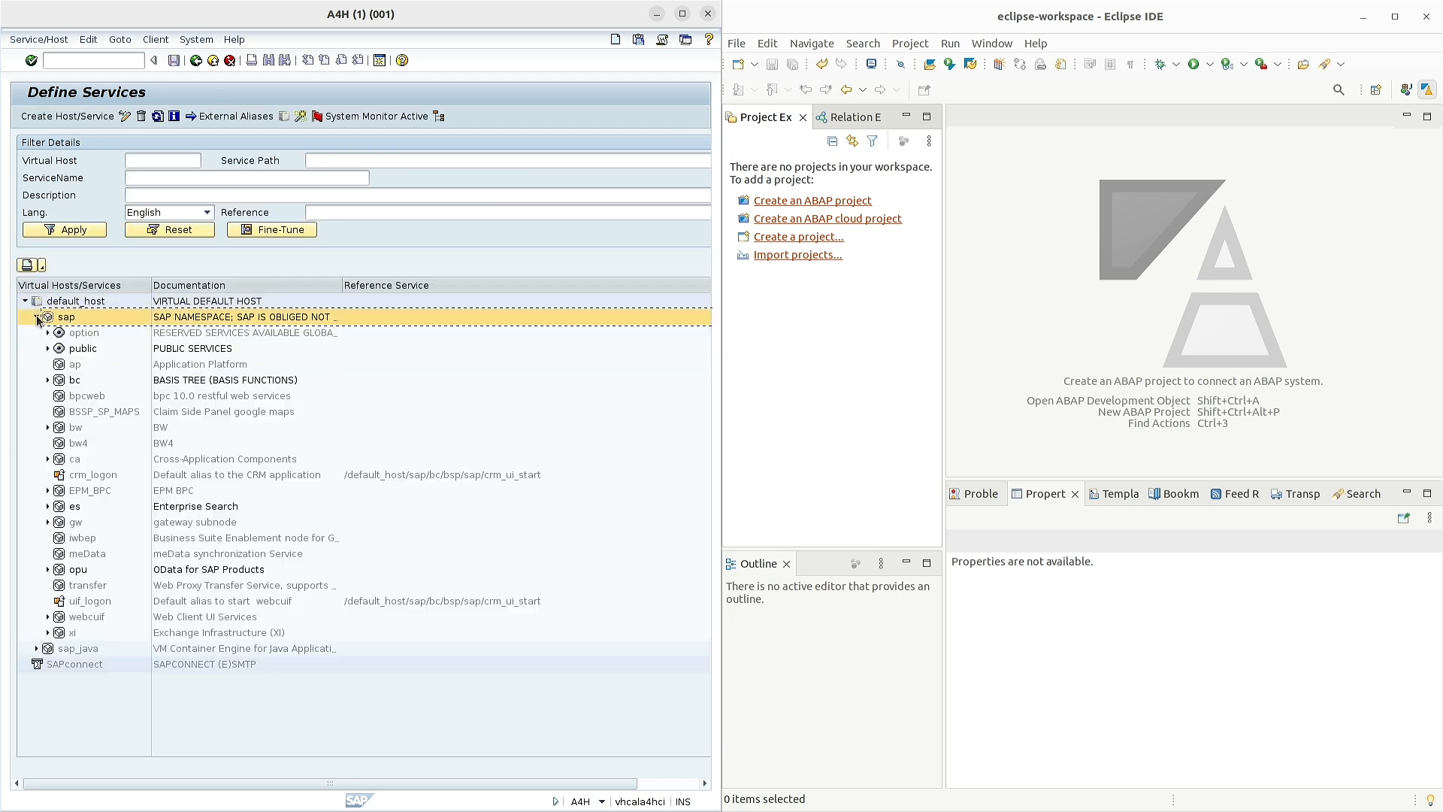
{"action": "left_click", "coordinate": [47, 379]}
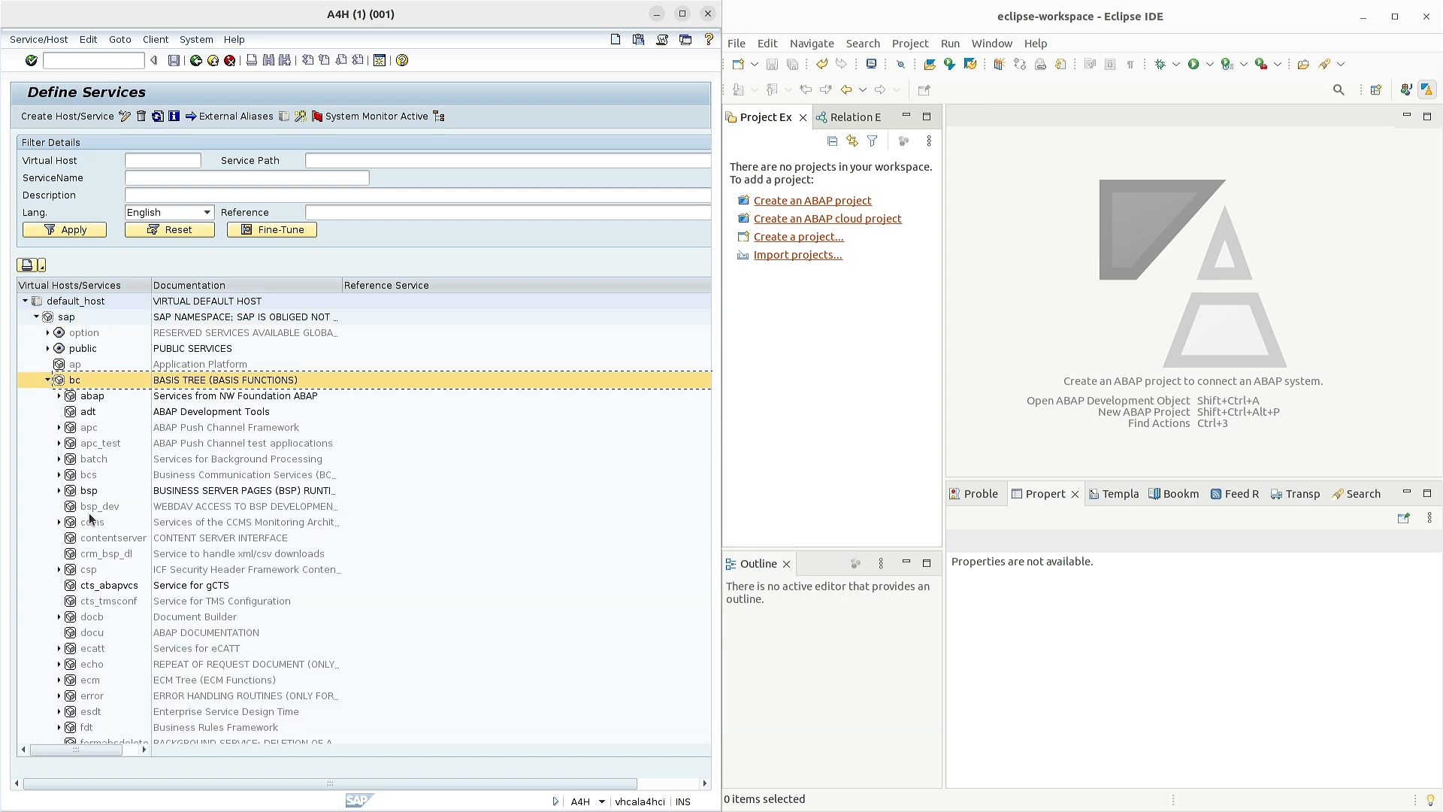
{"action": "scroll", "coordinate": [90, 518], "scroll_direction": "down", "scroll_amount": 6}
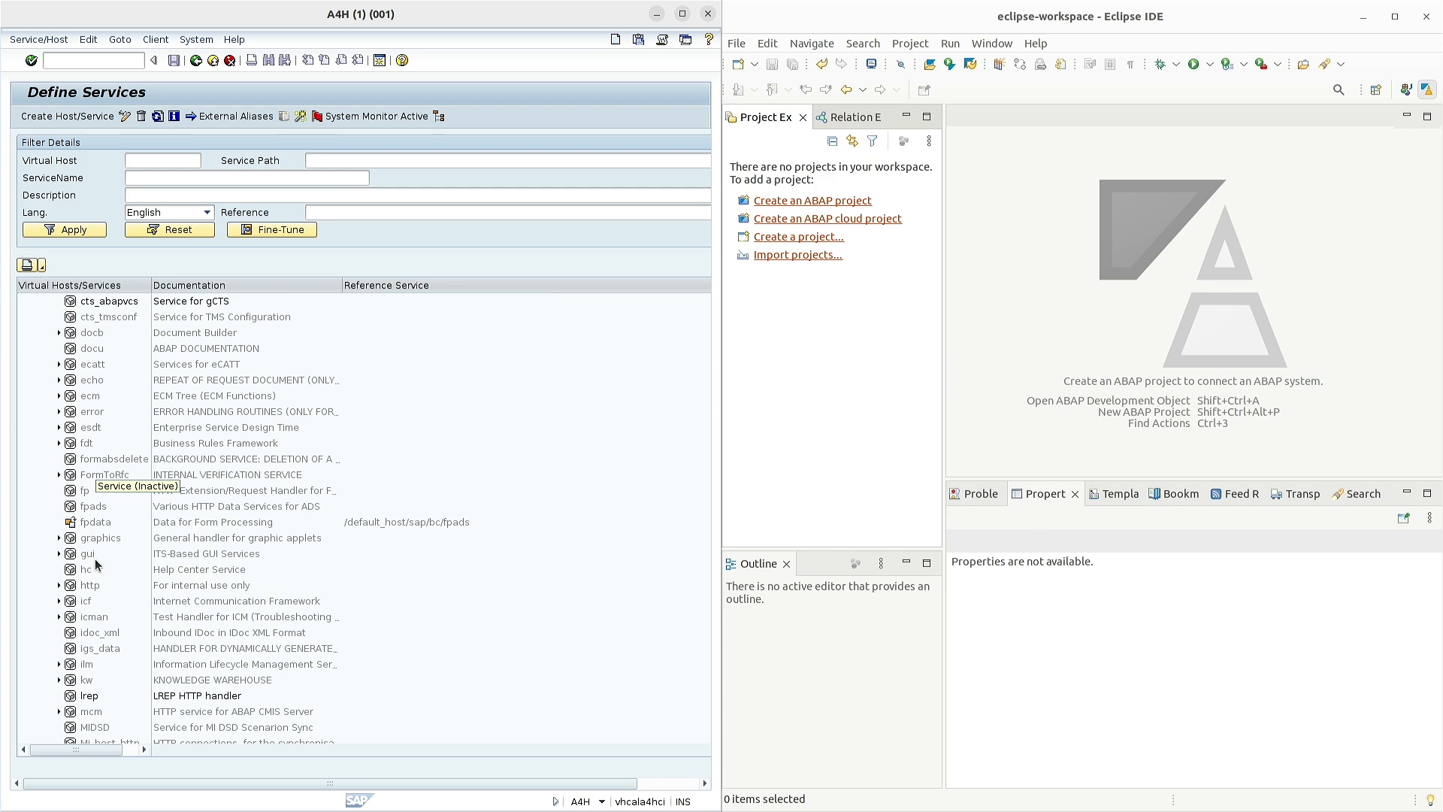
{"action": "scroll", "coordinate": [97, 565], "scroll_direction": "up", "scroll_amount": 6}
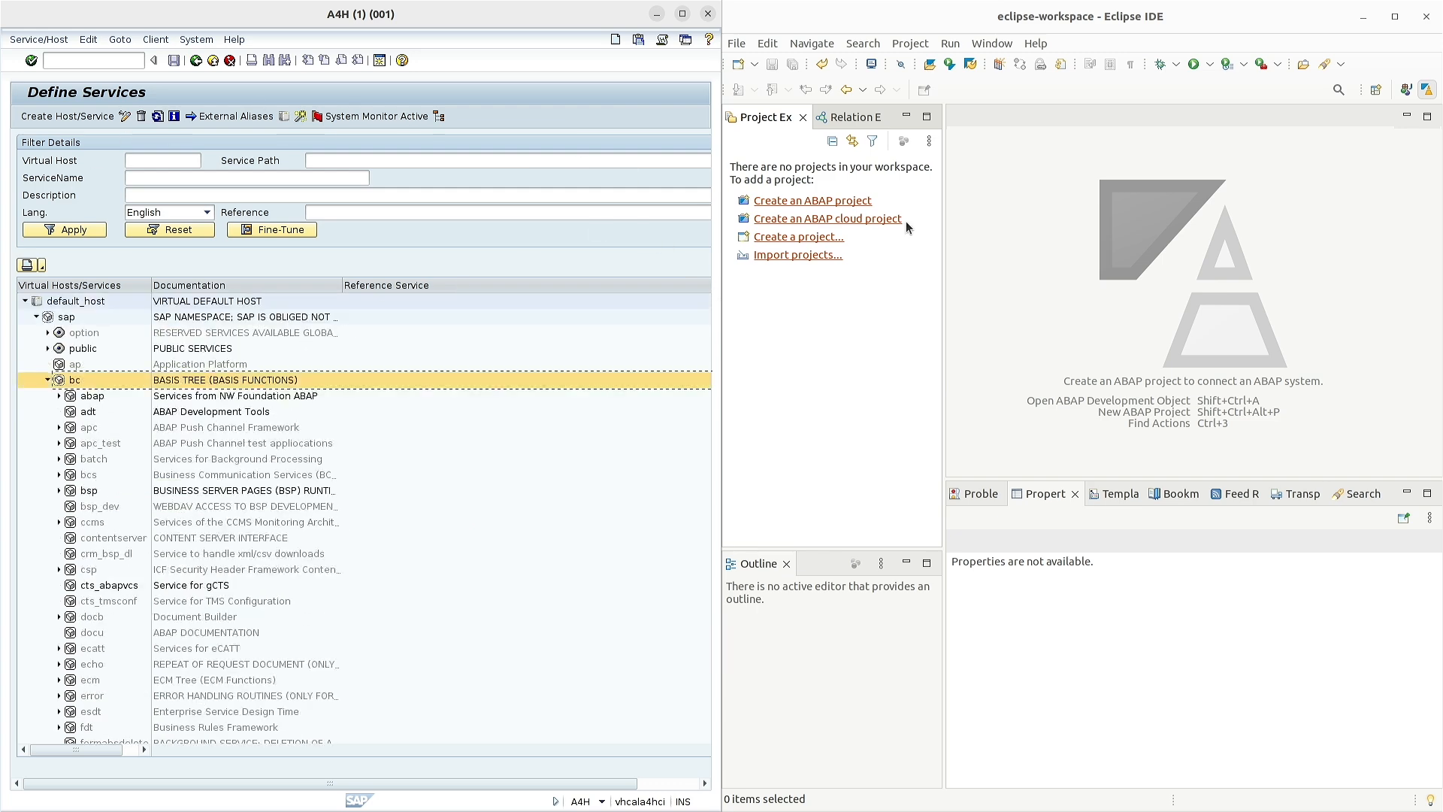
{"action": "left_click", "coordinate": [803, 201]}
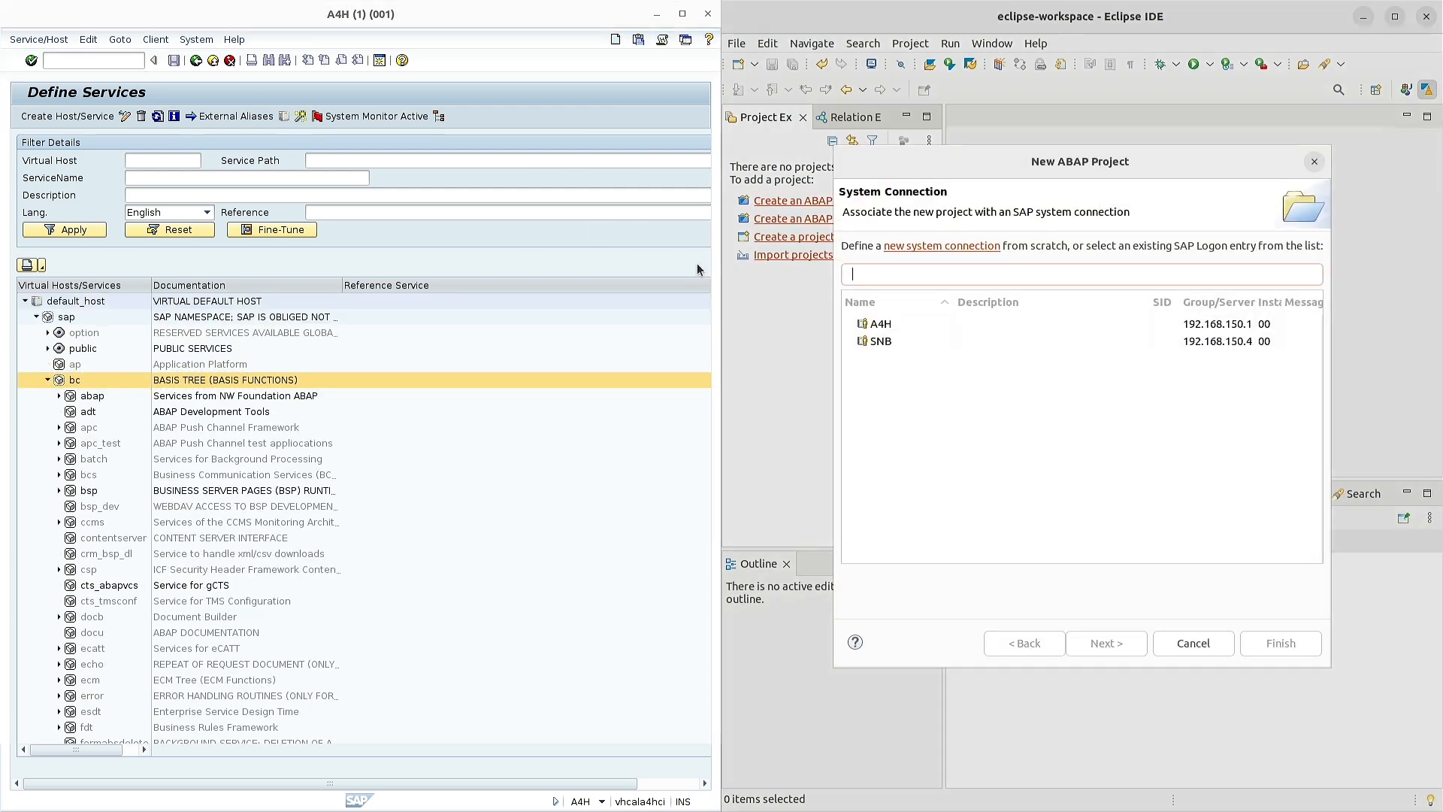
- Create an ABAP project on connection A4H, System ID A4H, logging on with the developer password
{"action": "double_click", "coordinate": [881, 324]}
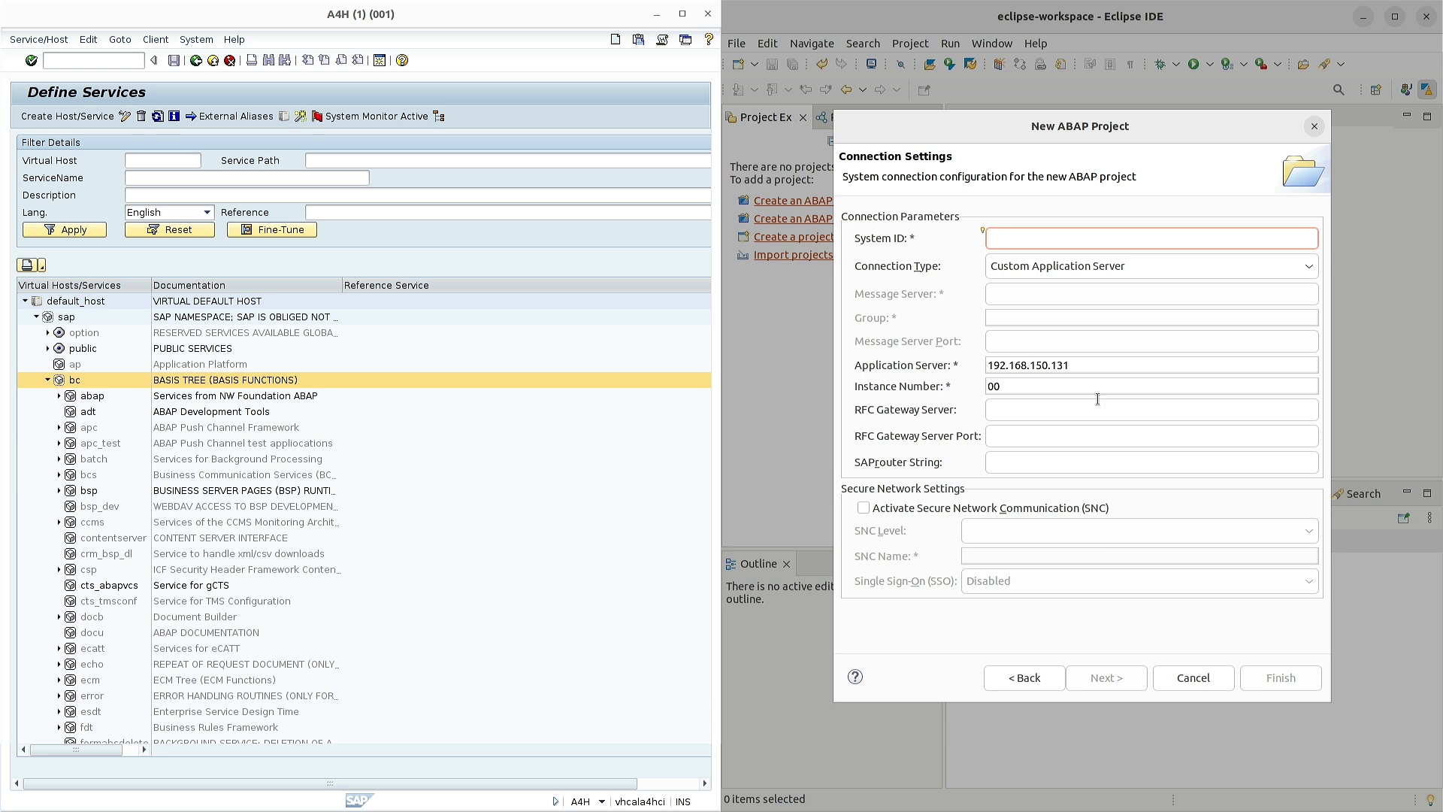
{"action": "type", "text": "A4"}
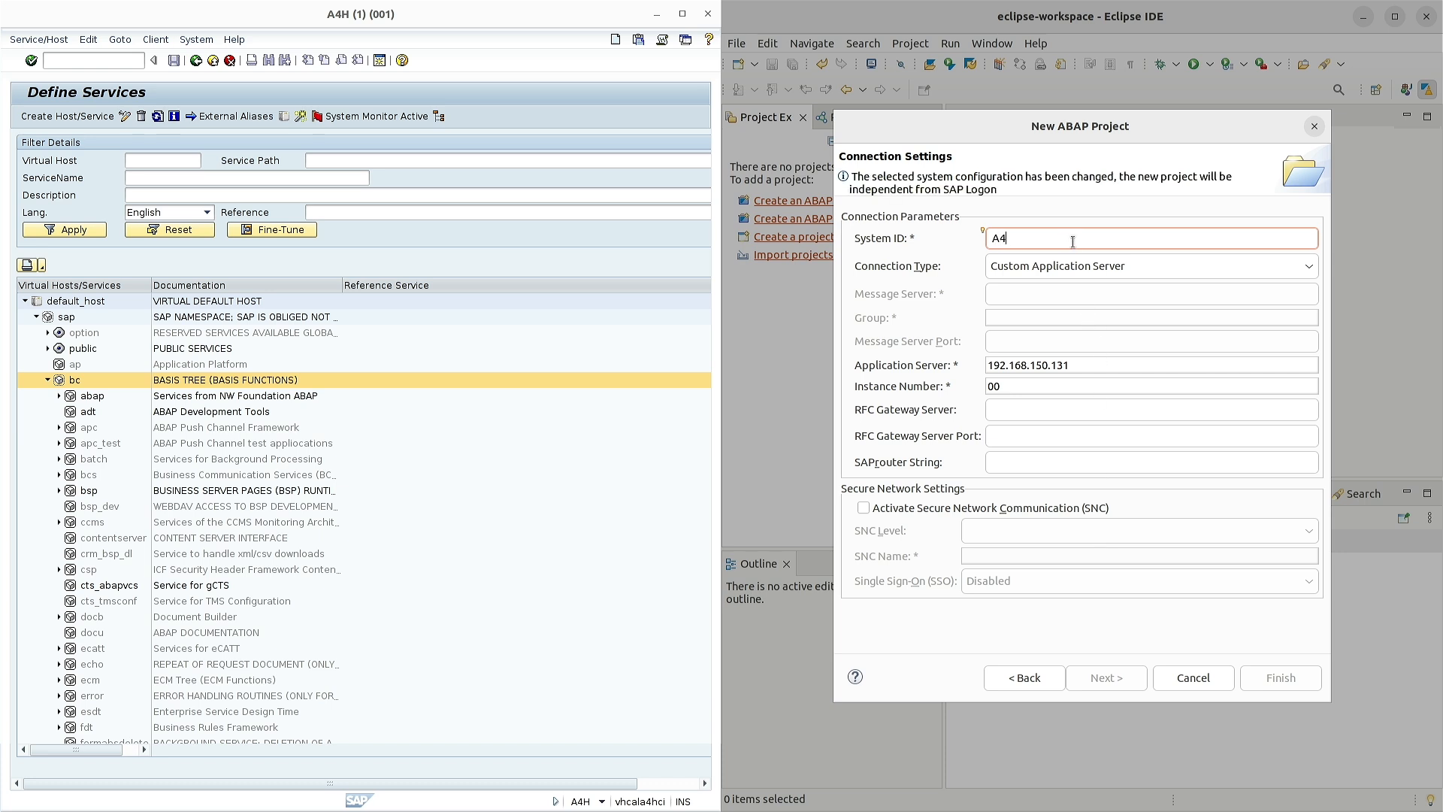
{"action": "type", "text": "H"}
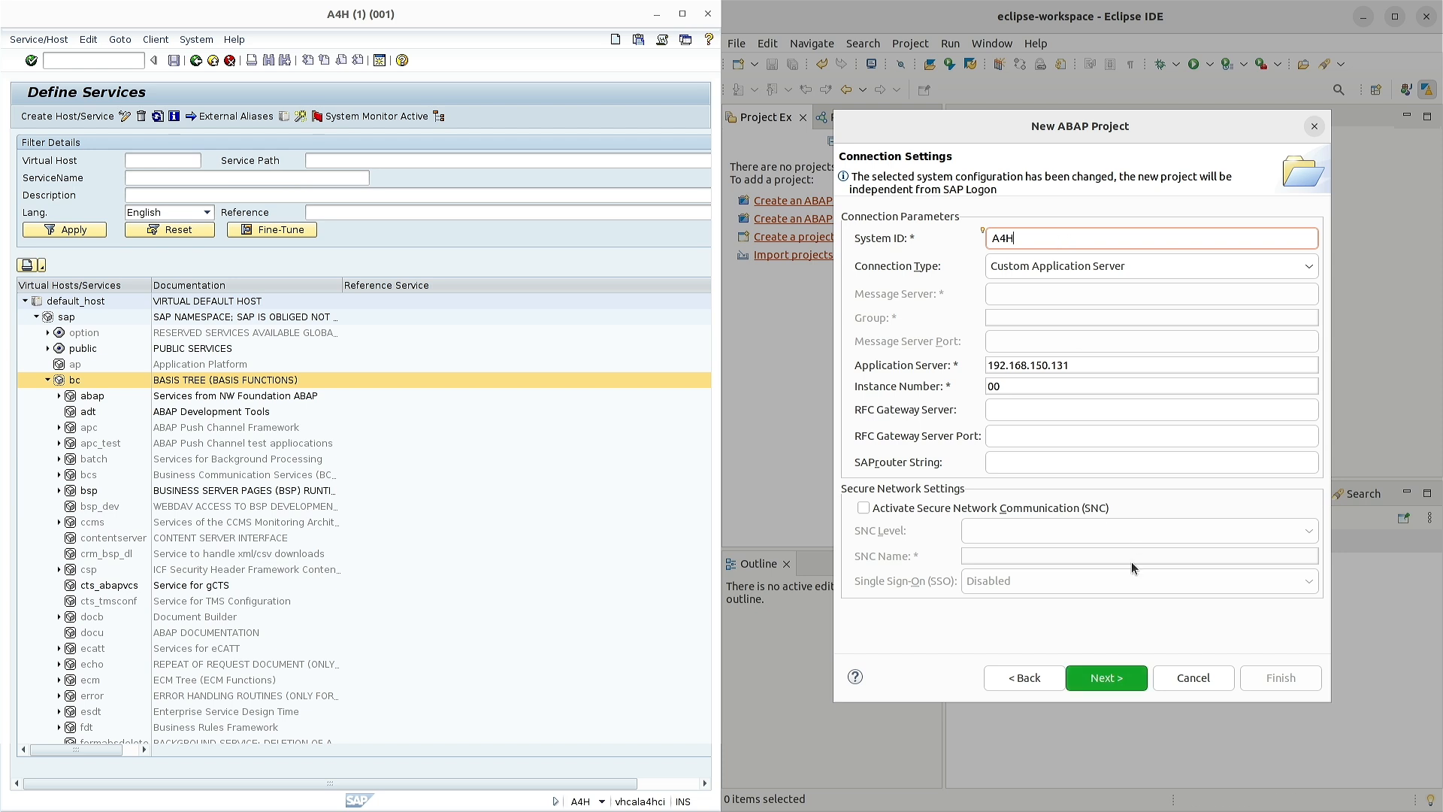
{"action": "left_click", "coordinate": [1112, 677]}
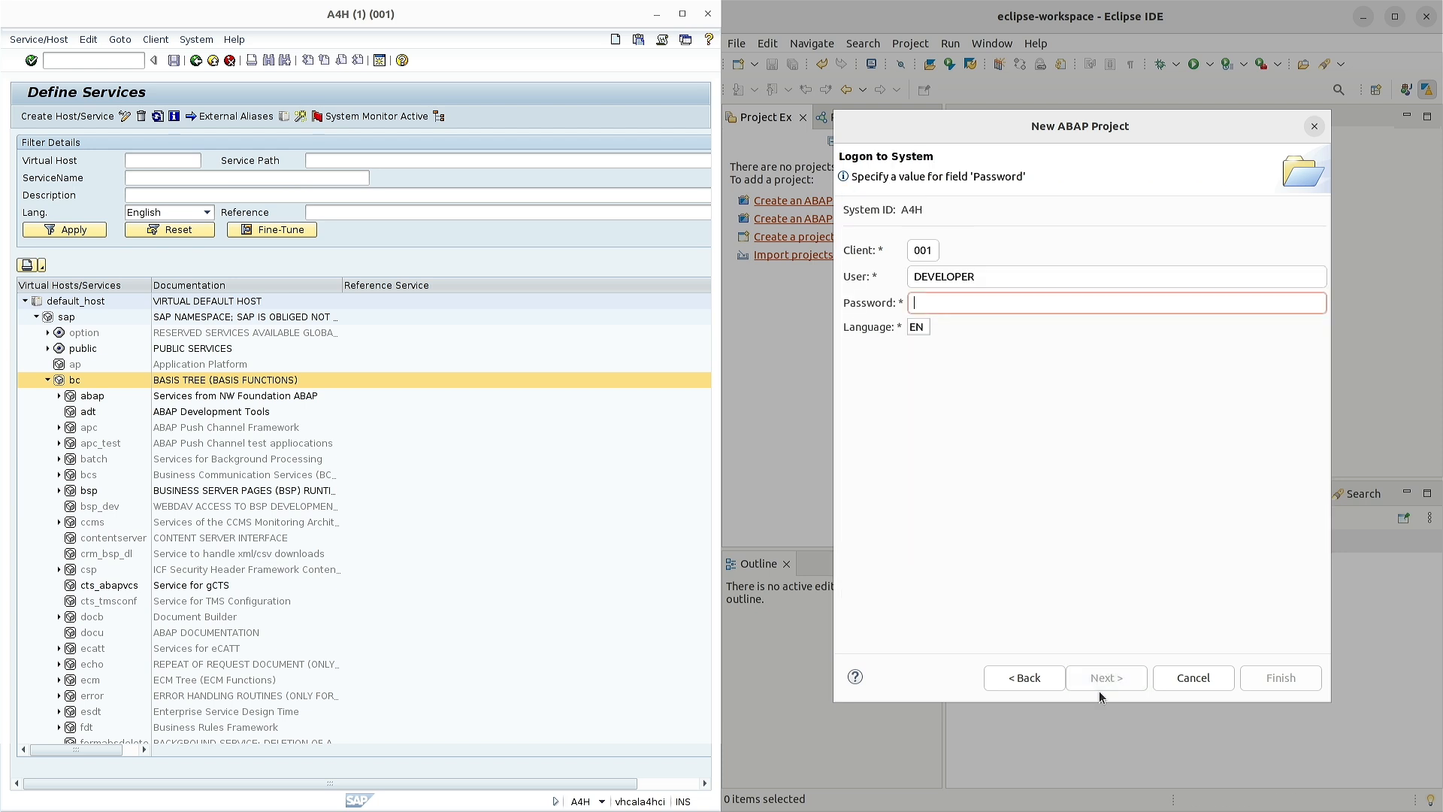
{"action": "key", "text": "alt+Tab"}
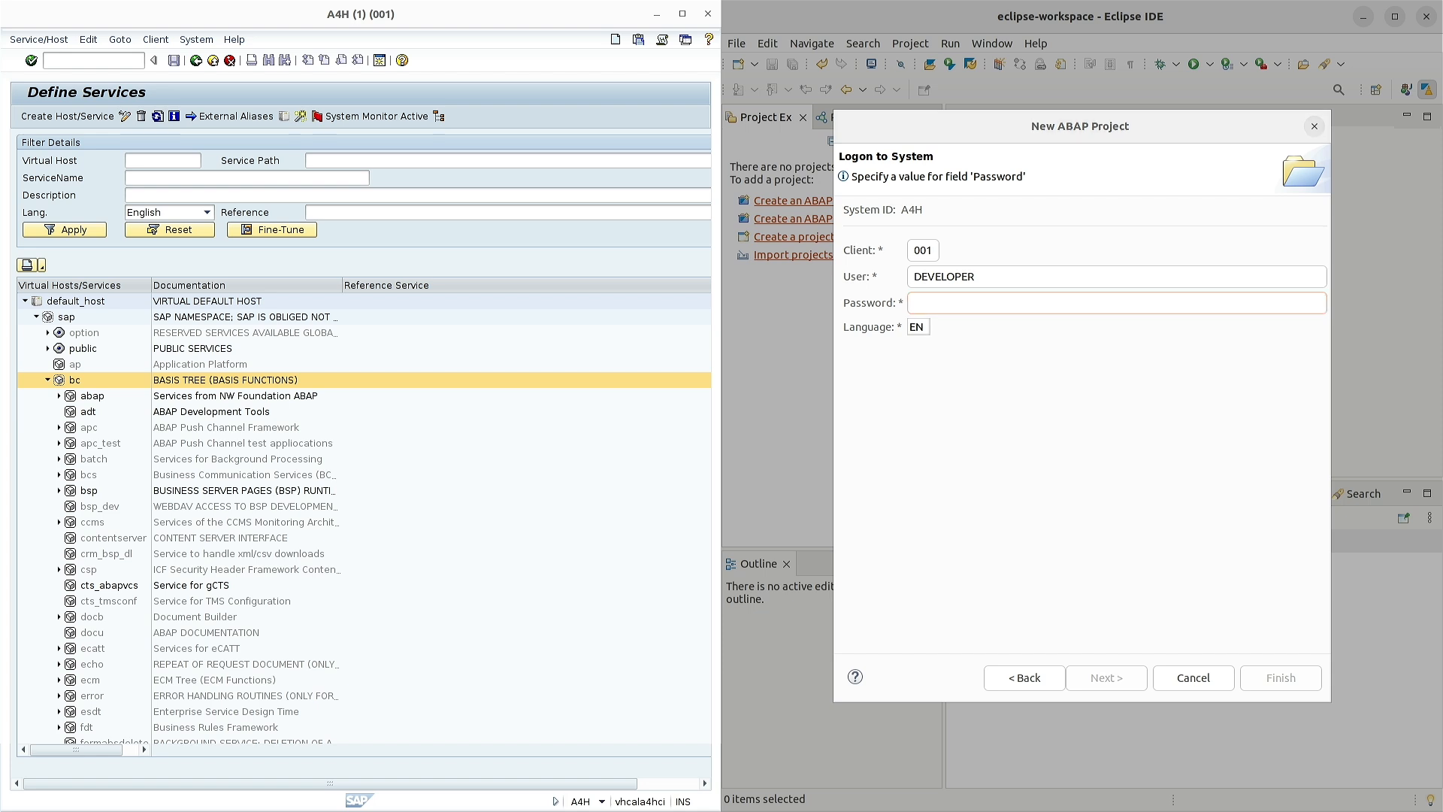
{"action": "left_click", "coordinate": [995, 302]}
{"action": "type", "text": "Htods70334"}
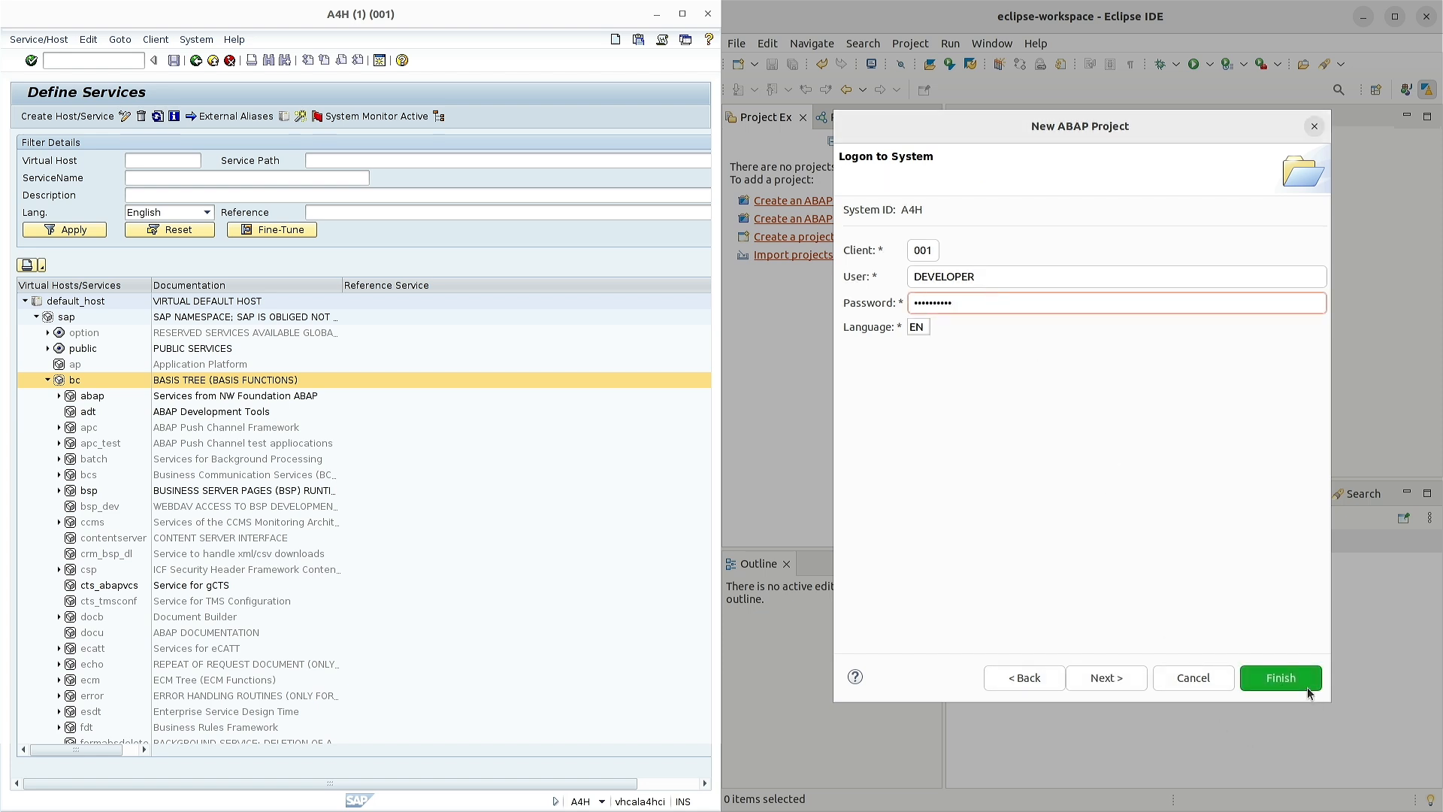
{"action": "left_click", "coordinate": [1307, 690]}
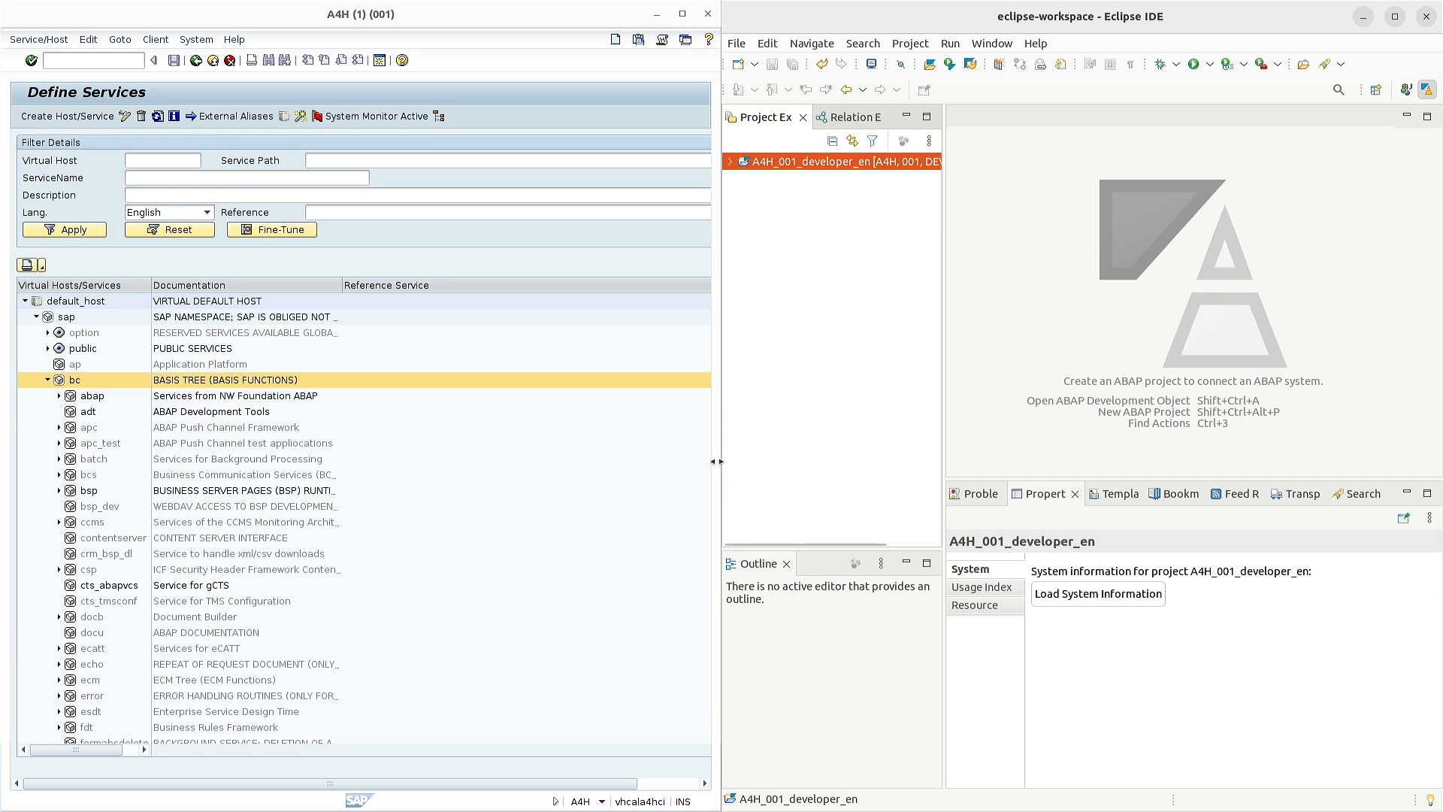
- Widen the Eclipse window, then maximize it to fill the whole screen
{"action": "left_click_drag", "start_coordinate": [716, 461], "coordinate": [704, 461]}
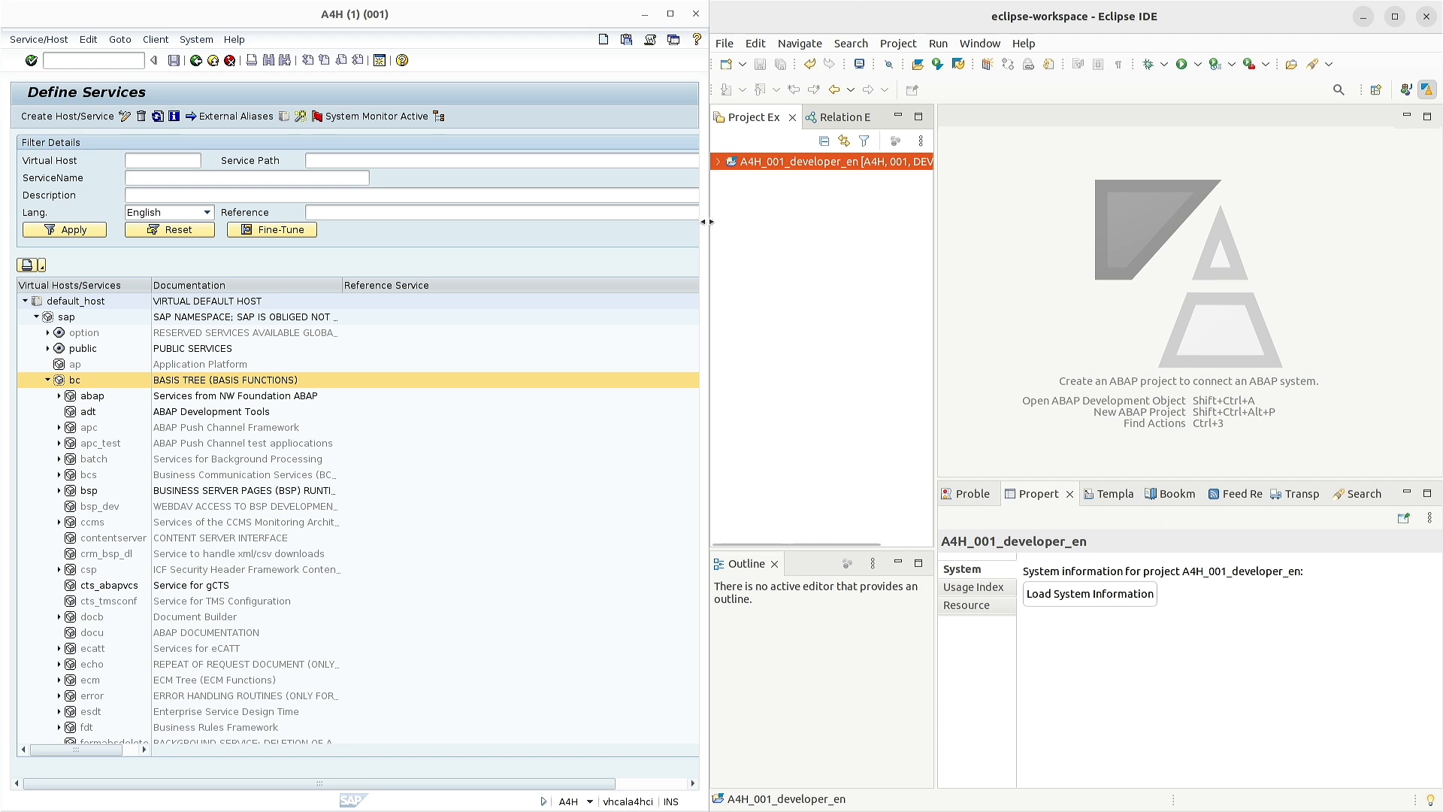
{"action": "left_click_drag", "start_coordinate": [707, 221], "coordinate": [701, 221]}
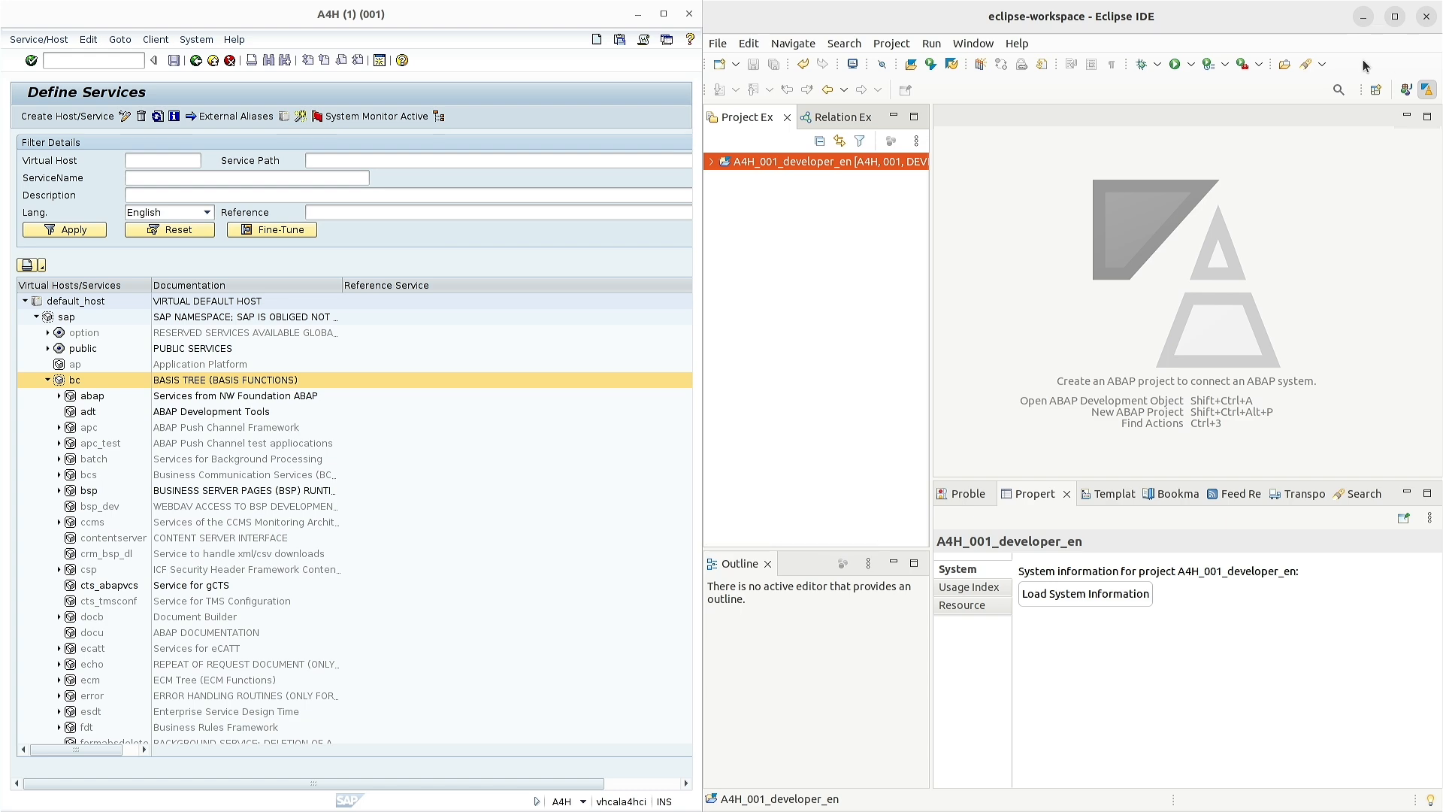
{"action": "double_click", "coordinate": [1138, 23]}
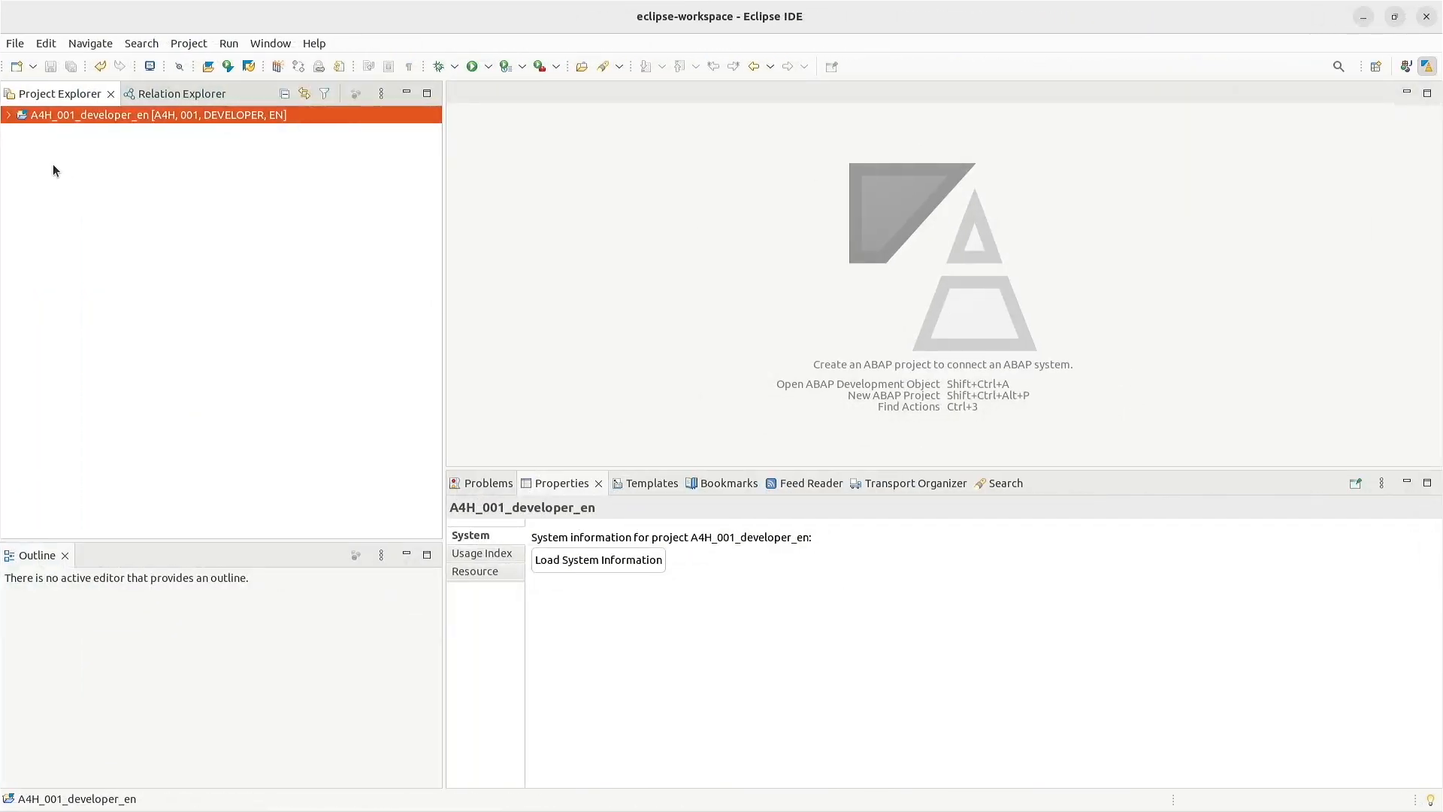
- Expand A4H System Library > WEBCUIF > EI_SAF > EI_SAF_IS classes and open CL_CRM_SAF_IS_GENIL
{"action": "left_click", "coordinate": [7, 116]}
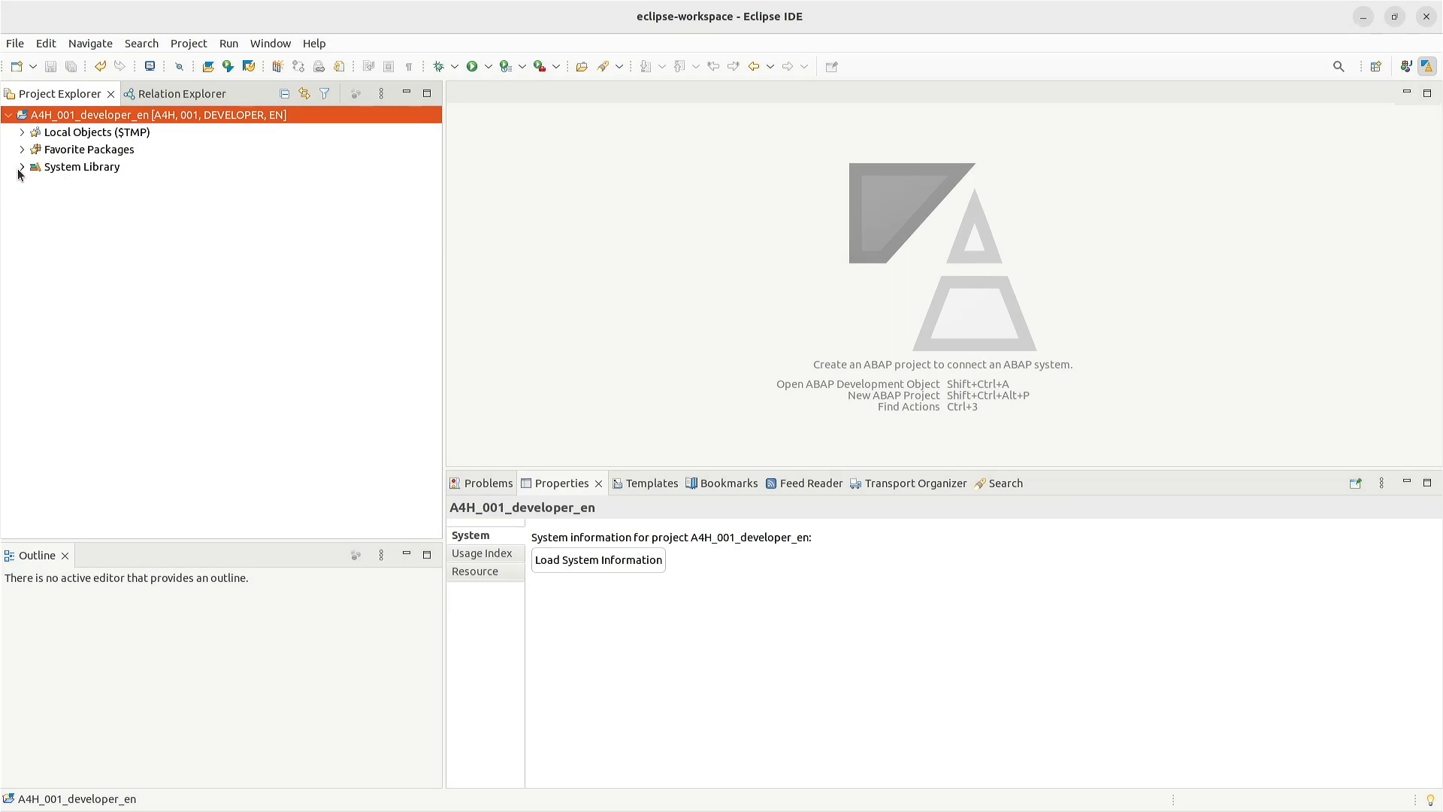
{"action": "left_click", "coordinate": [22, 167]}
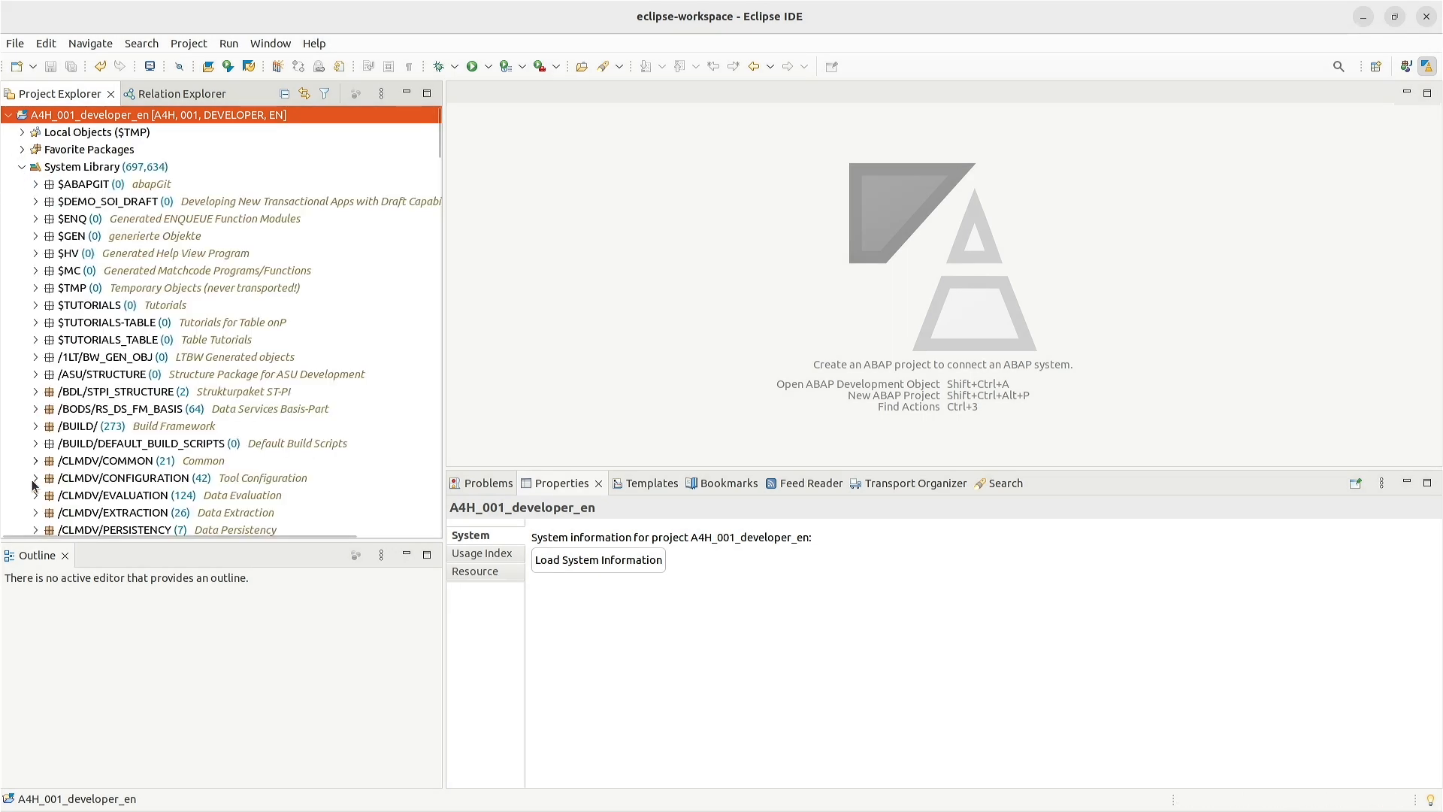
{"action": "scroll", "coordinate": [66, 477], "scroll_direction": "down", "scroll_amount": 15}
{"action": "scroll", "coordinate": [66, 477], "scroll_direction": "down", "scroll_amount": 20}
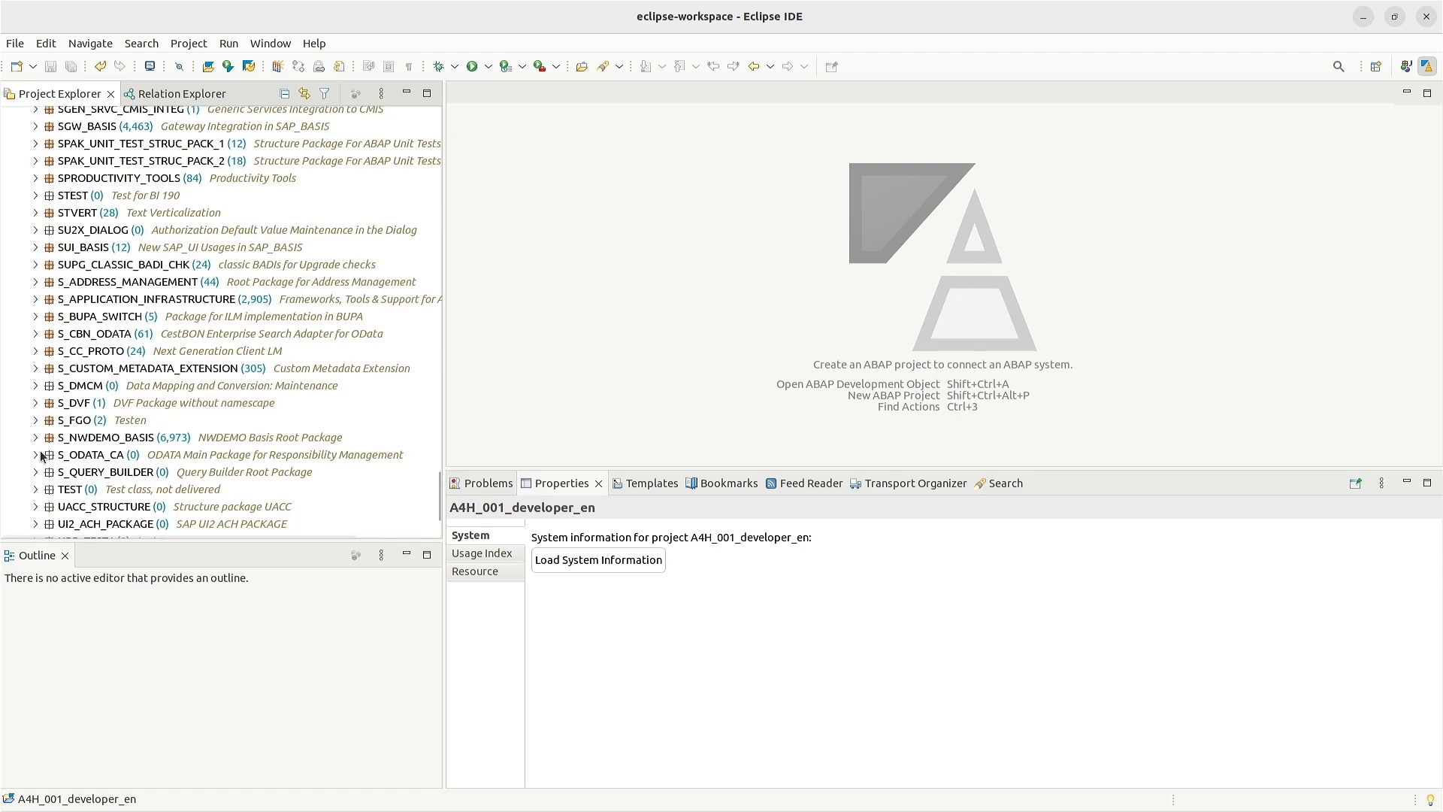
{"action": "scroll", "coordinate": [39, 451], "scroll_direction": "down", "scroll_amount": 3}
{"action": "left_click", "coordinate": [35, 461]}
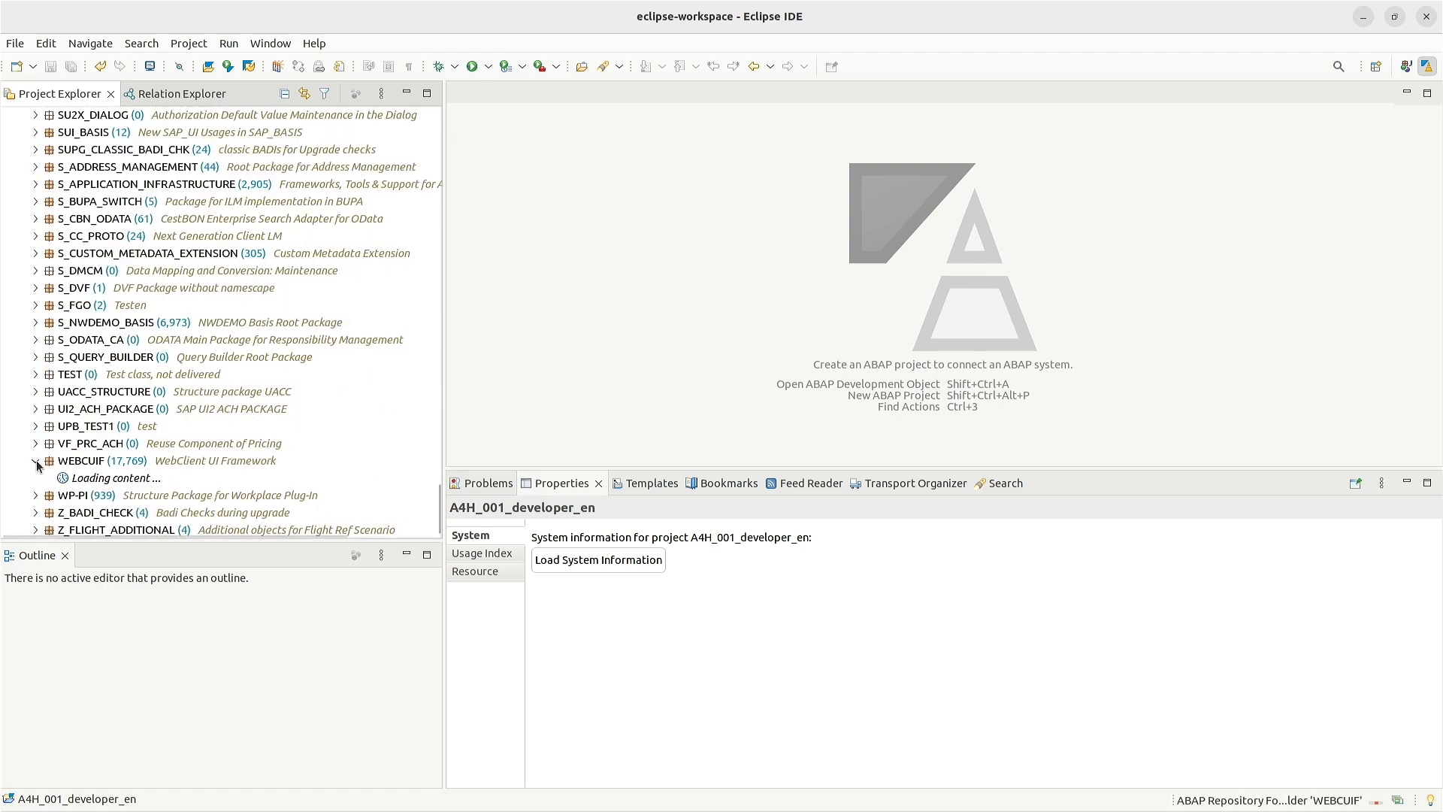
{"action": "scroll", "coordinate": [45, 390], "scroll_direction": "down", "scroll_amount": 6}
{"action": "left_click", "coordinate": [49, 321]}
{"action": "left_click", "coordinate": [62, 357]}
{"action": "left_click", "coordinate": [76, 426]}
{"action": "left_click", "coordinate": [88, 443]}
{"action": "double_click", "coordinate": [197, 463]}
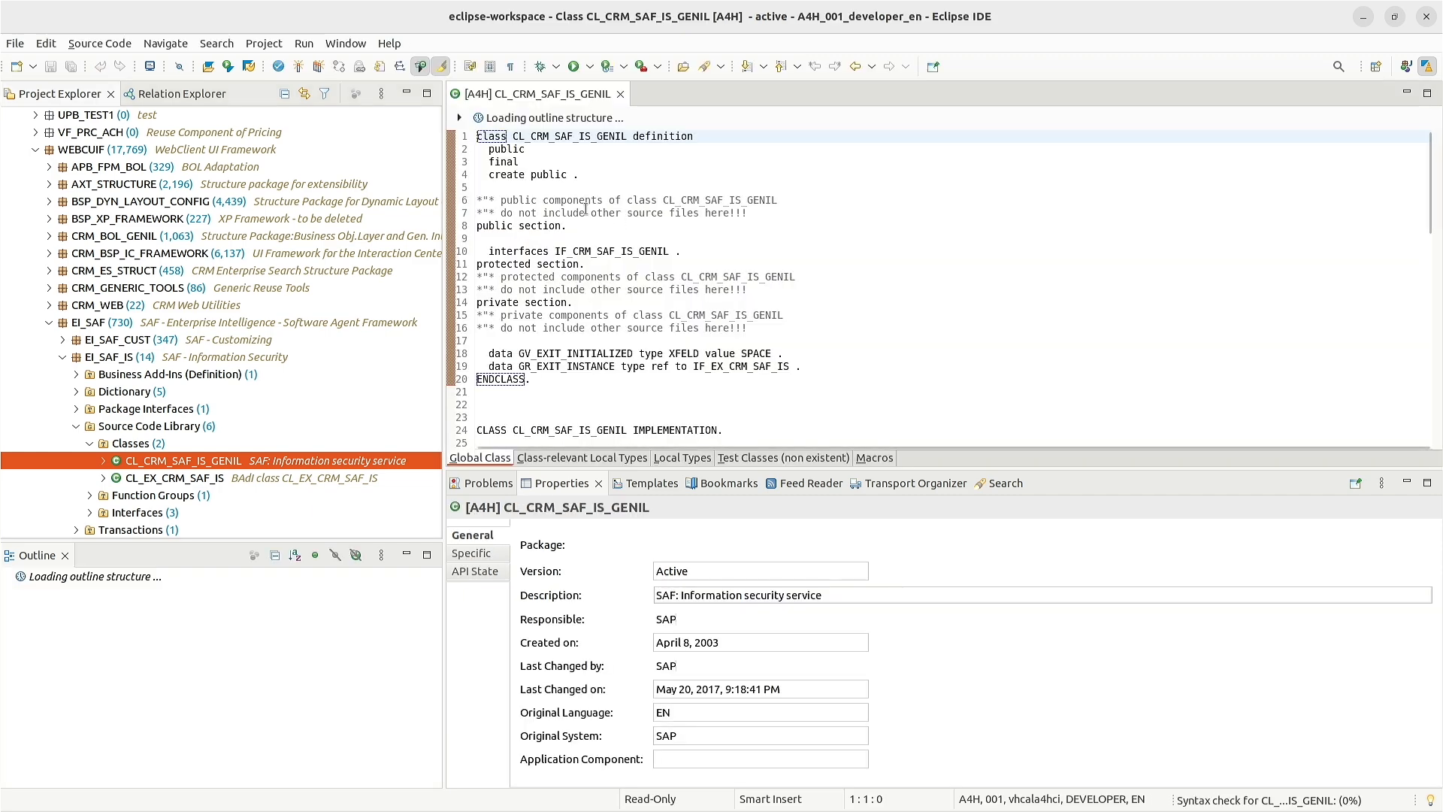
- Scroll through the CL_CRM_SAF_IS_GENIL source, then switch to the Firefox SAP Logon window
{"action": "scroll", "coordinate": [644, 303], "scroll_direction": "down", "scroll_amount": 17}
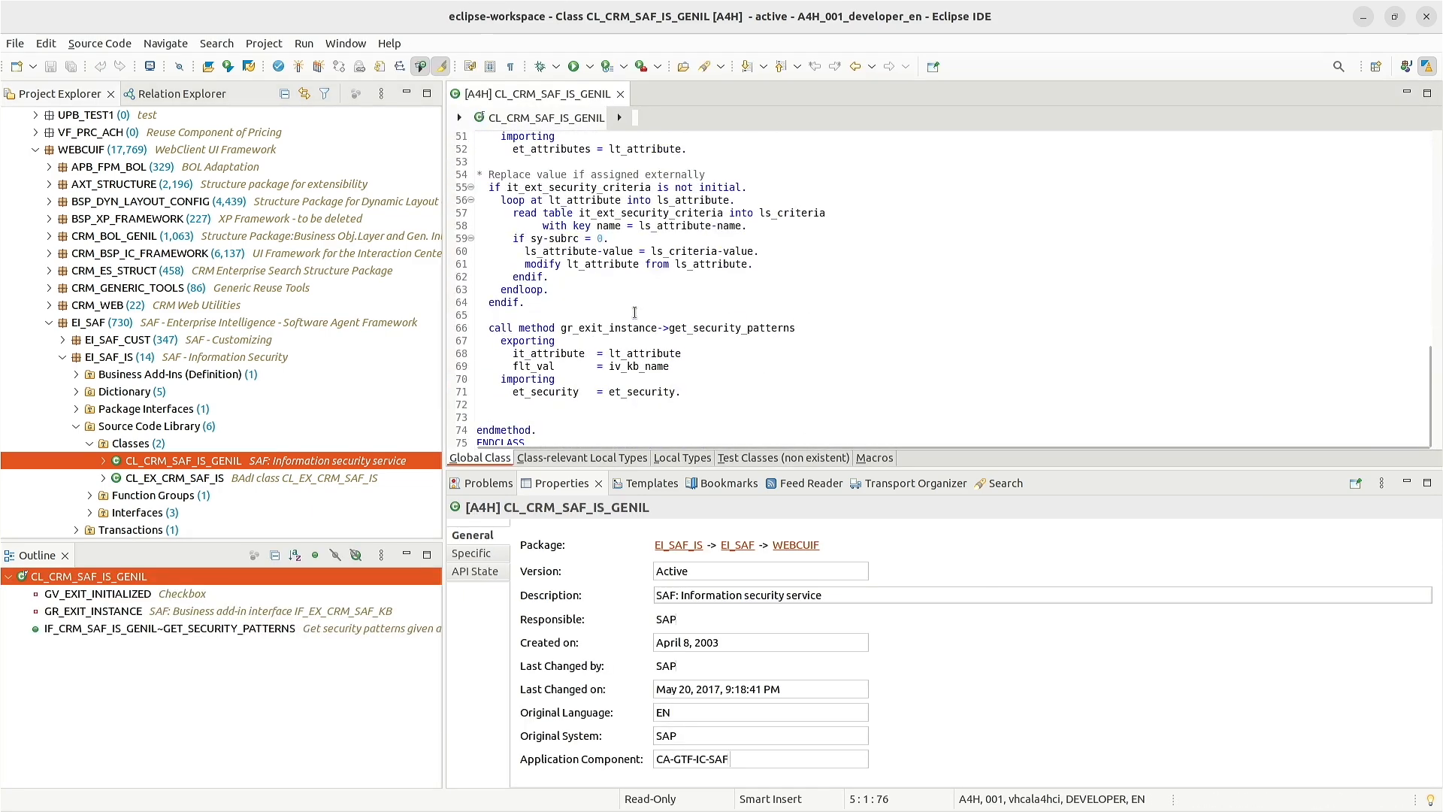
{"action": "scroll", "coordinate": [669, 335], "scroll_direction": "up", "scroll_amount": 17}
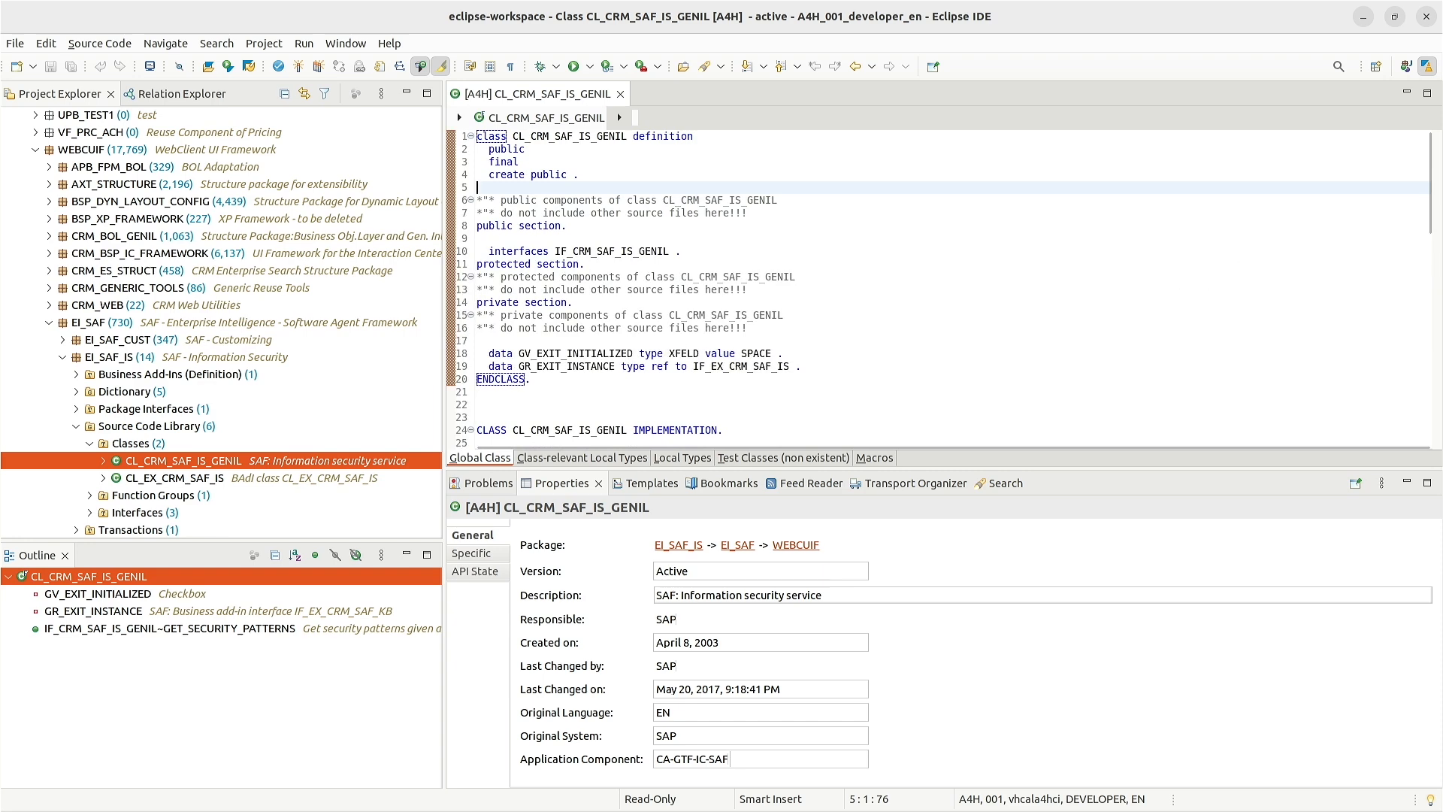
{"action": "key", "text": "alt+Tab"}
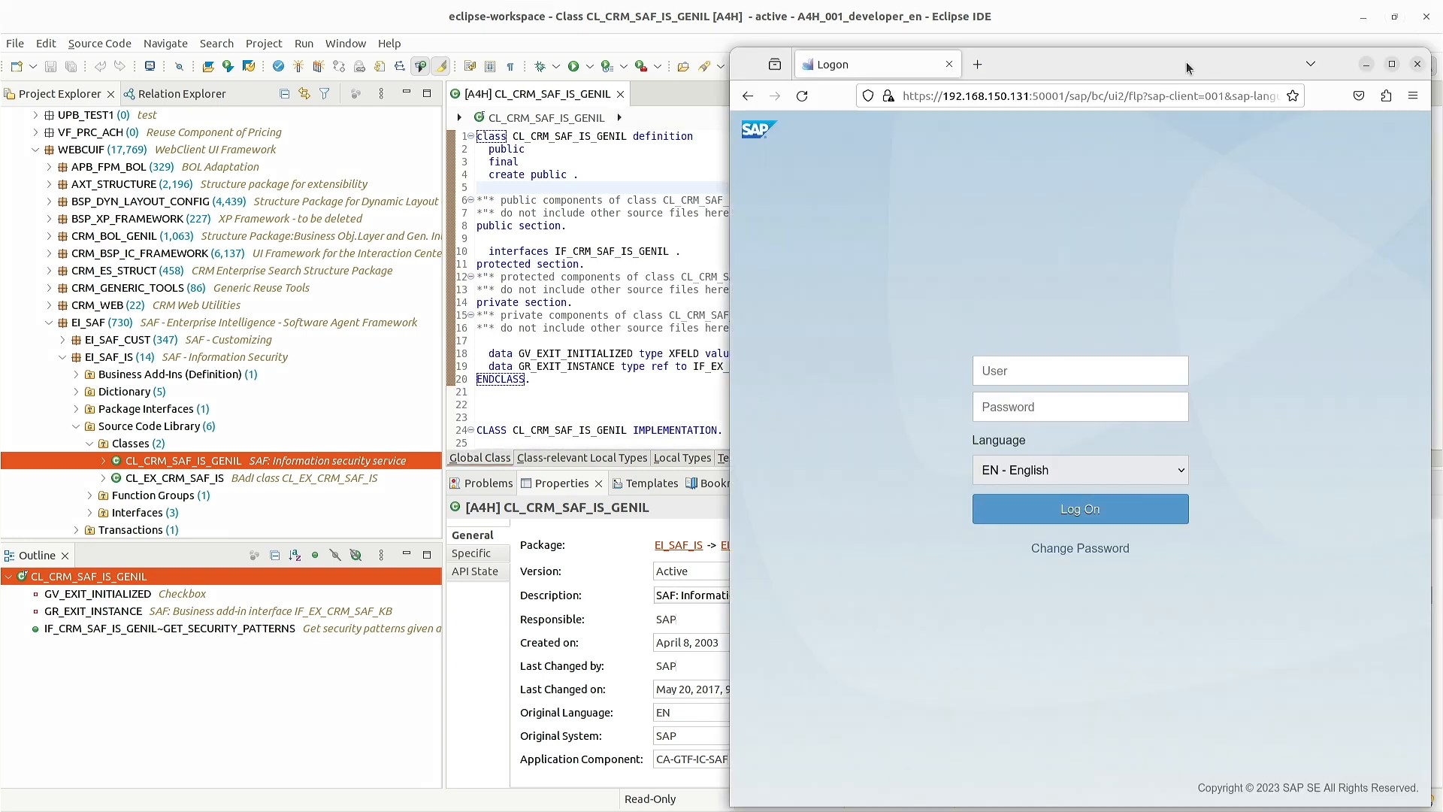
- Move the logon window clear of Eclipse and review the site's insecure-connection details
{"action": "left_click_drag", "start_coordinate": [1152, 56], "coordinate": [677, 32]}
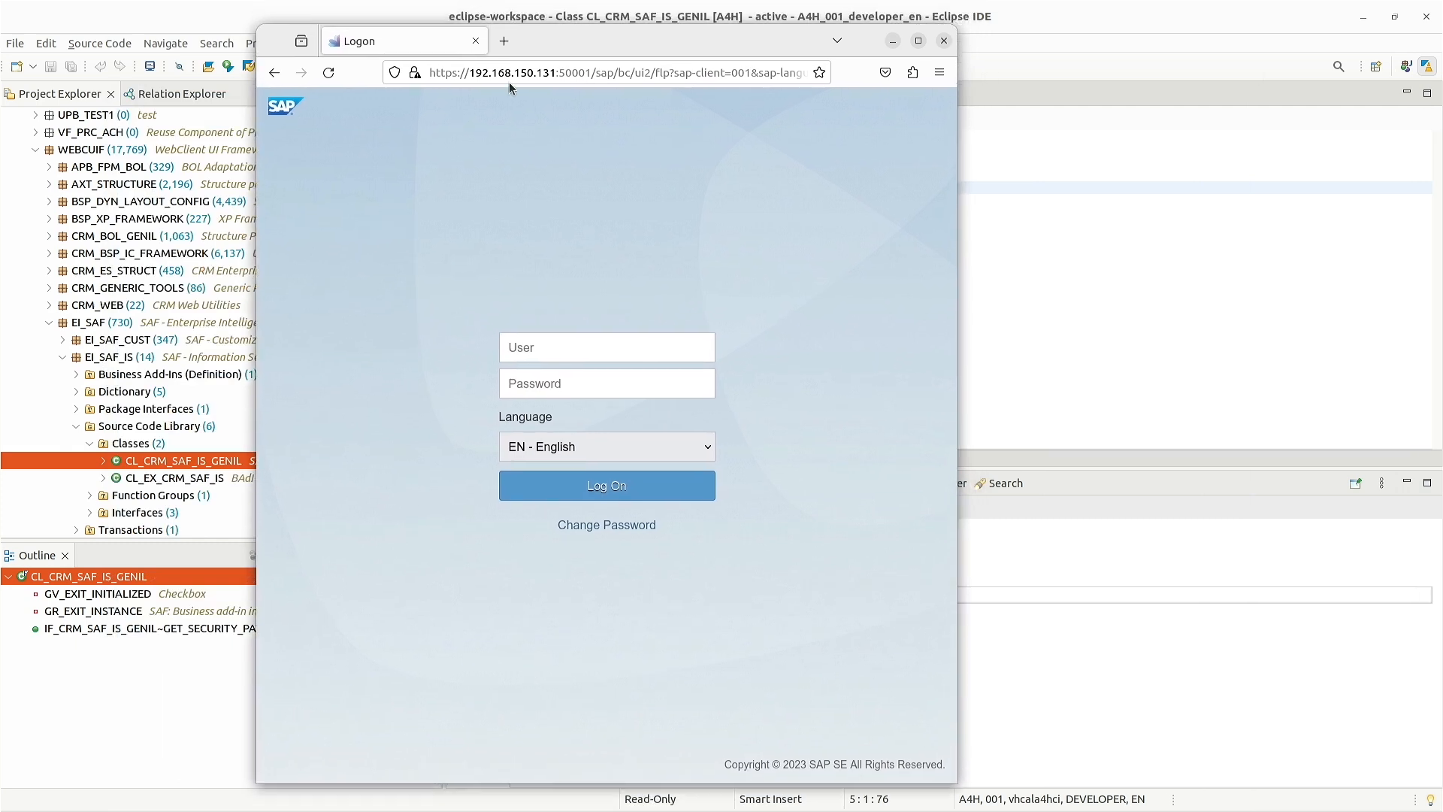
{"action": "left_click", "coordinate": [410, 75]}
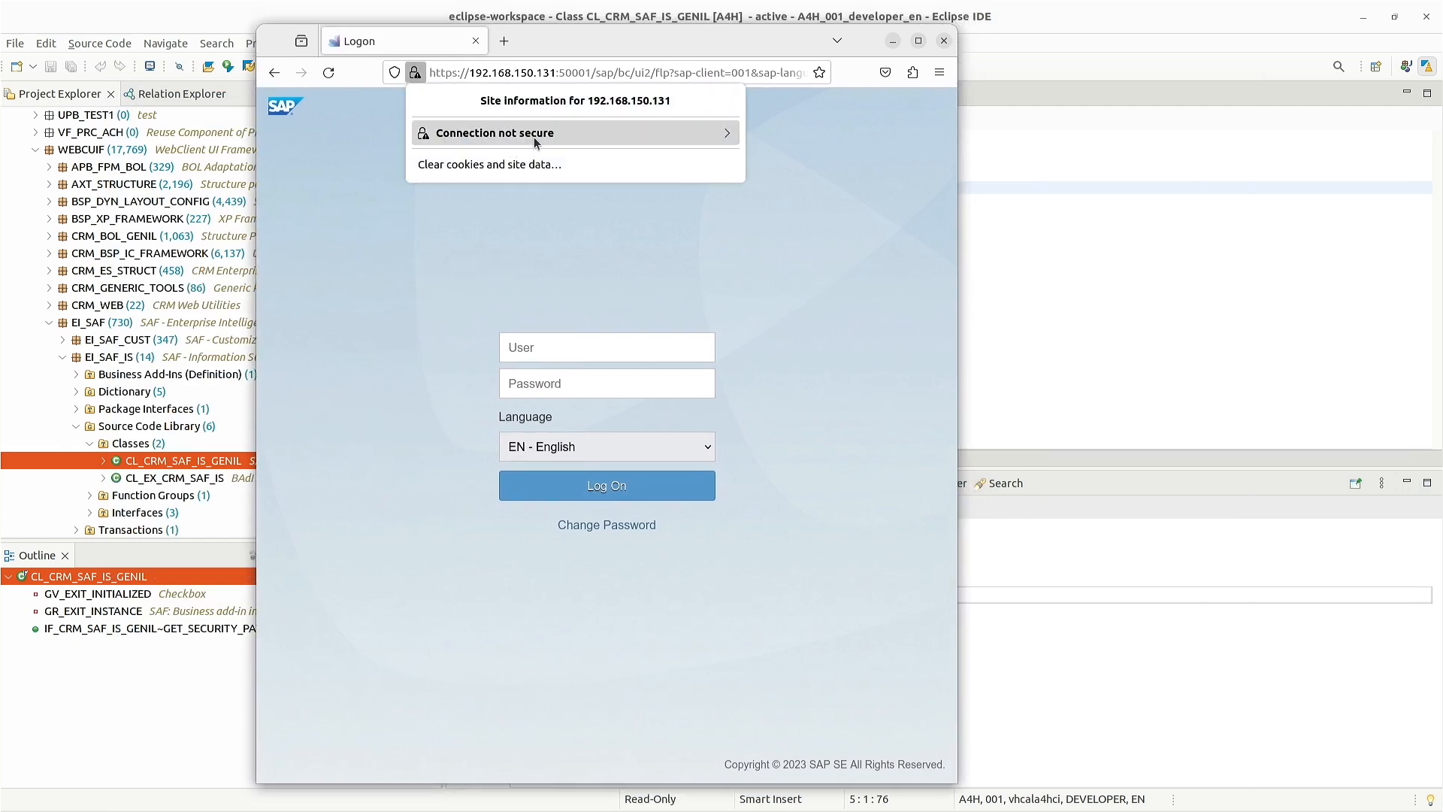
{"action": "left_click", "coordinate": [519, 134]}
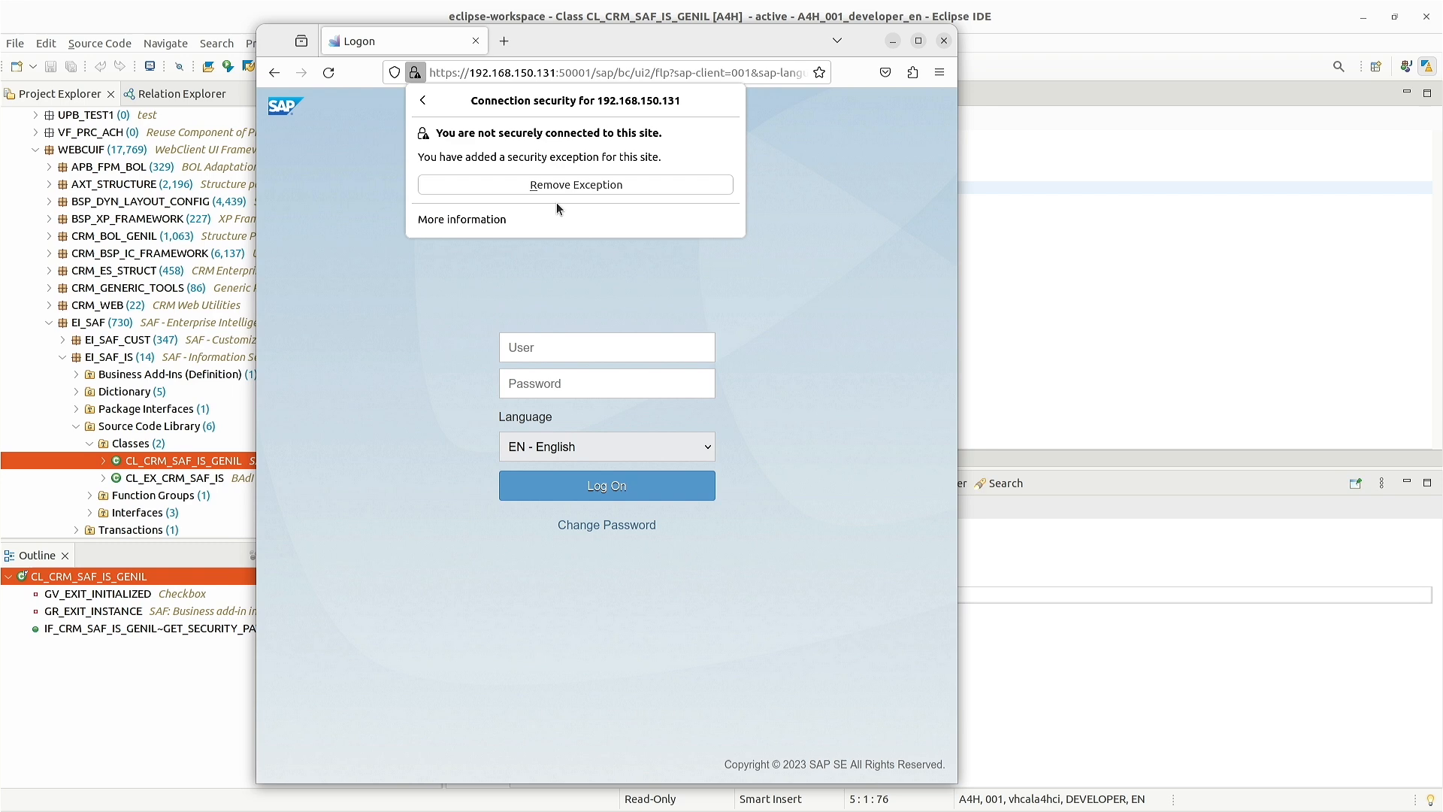
{"action": "left_click", "coordinate": [875, 173]}
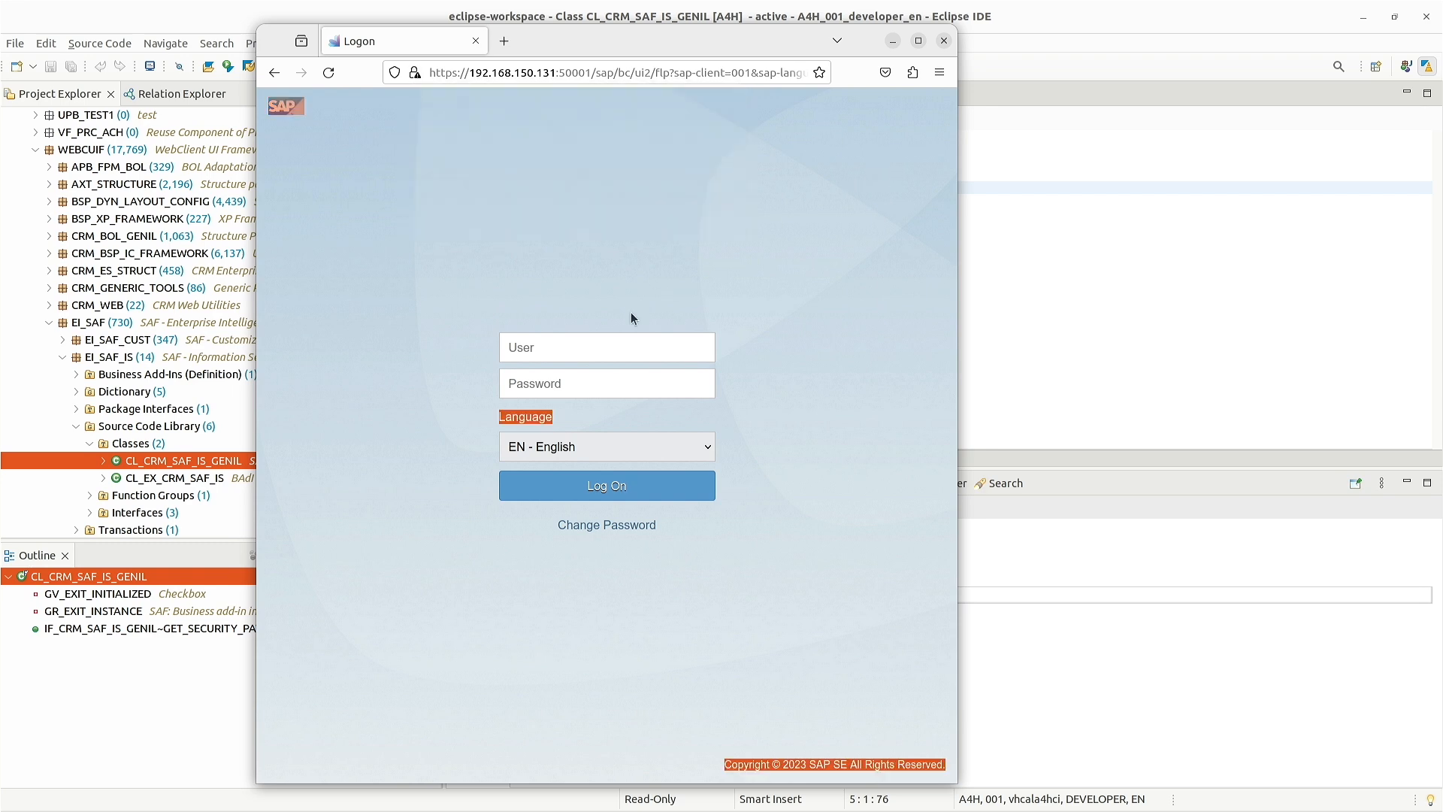
- Log on as the developer user with the pasted password, declining to save the login
{"action": "left_click", "coordinate": [619, 349]}
{"action": "type", "text": "developer"}
{"action": "key", "text": "Tab"}
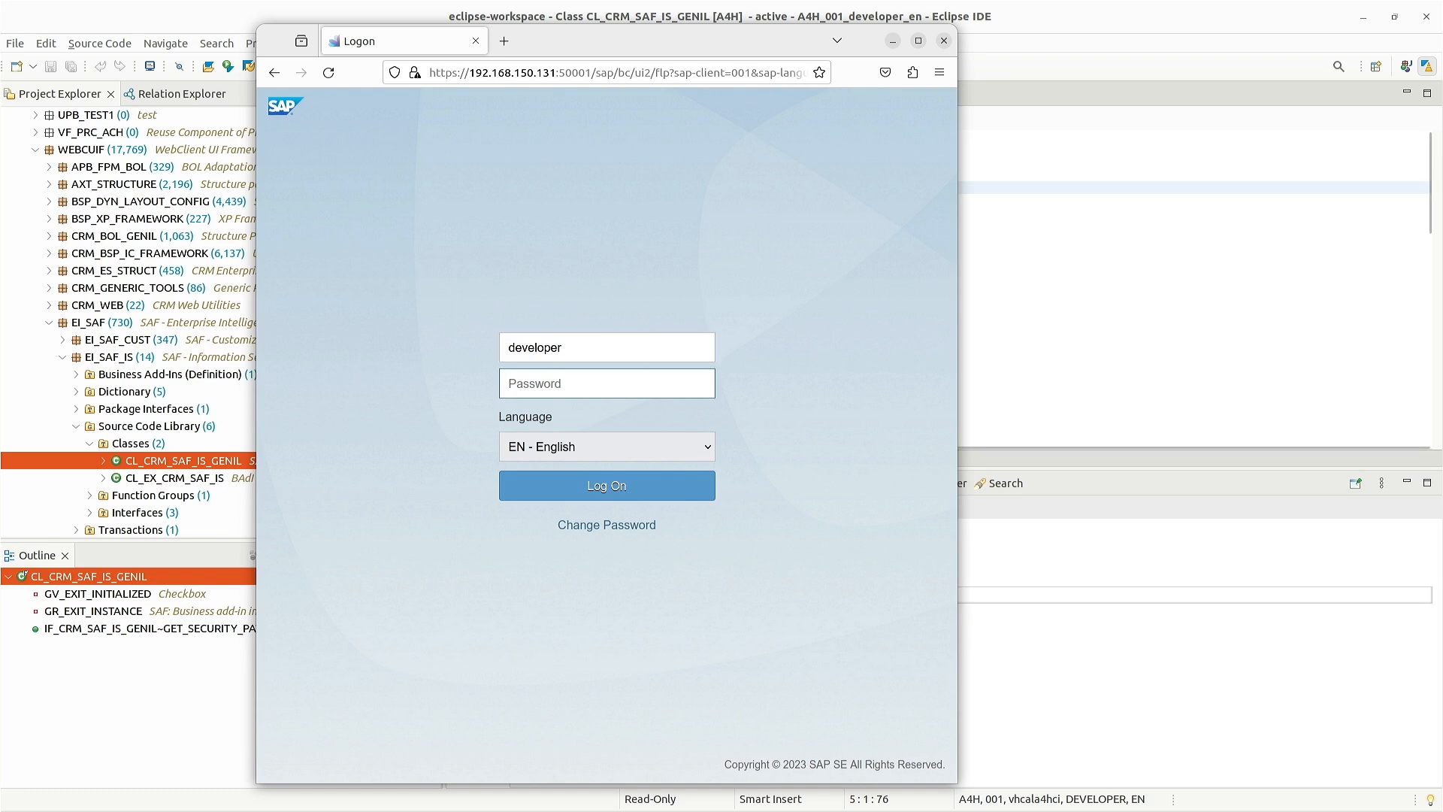
{"action": "key", "text": "alt+Tab"}
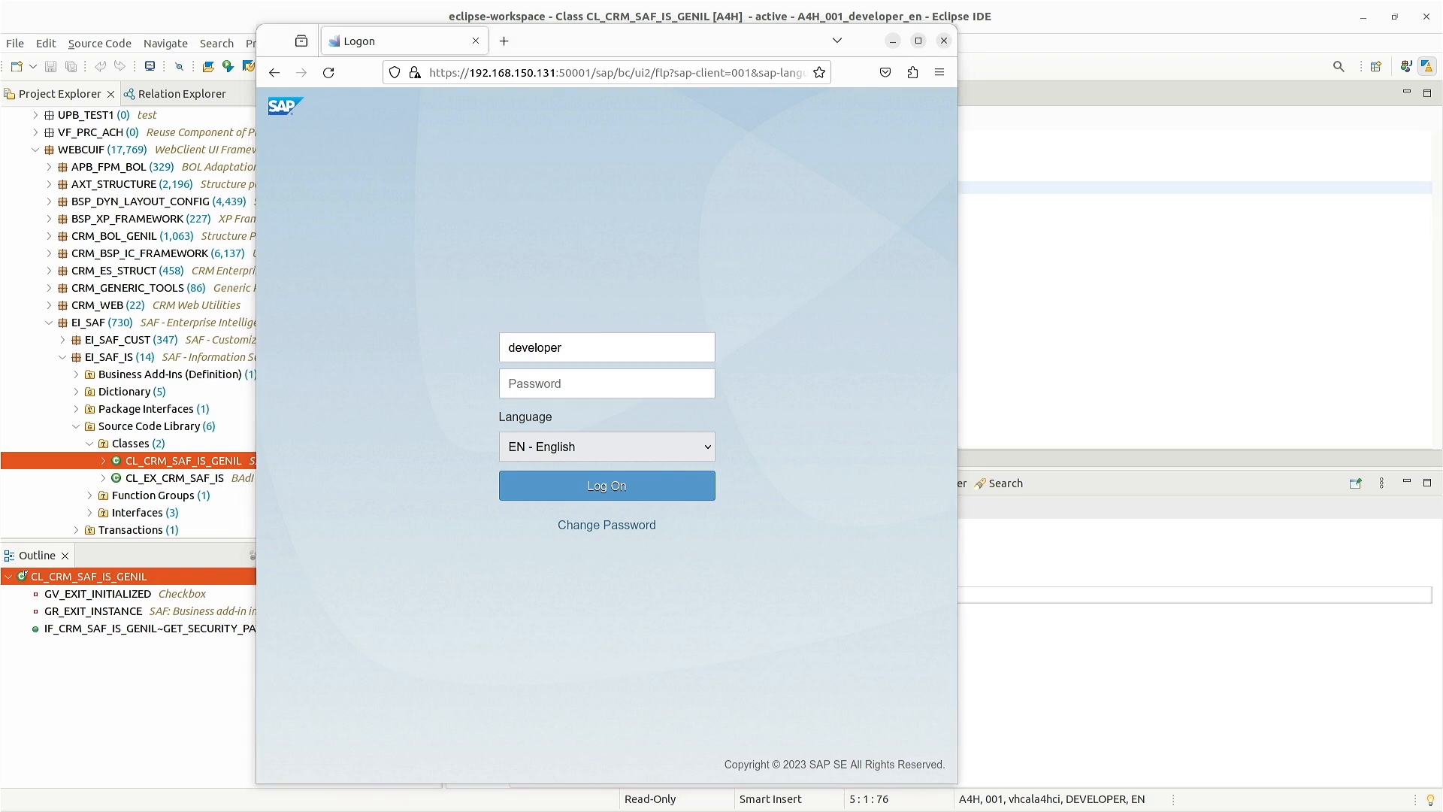
{"action": "left_click", "coordinate": [605, 388]}
{"action": "key", "text": "ctrl+v"}
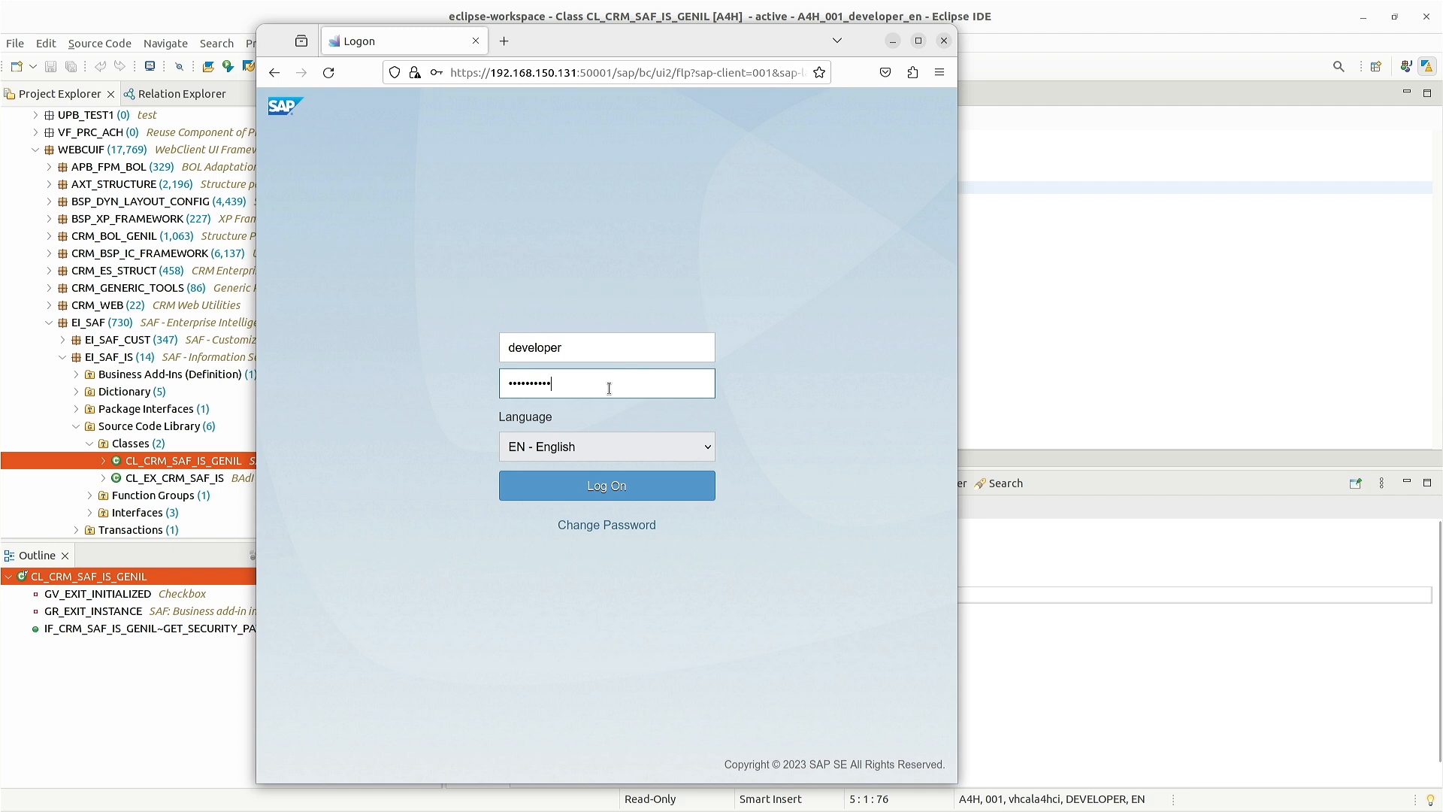
{"action": "left_click", "coordinate": [601, 487]}
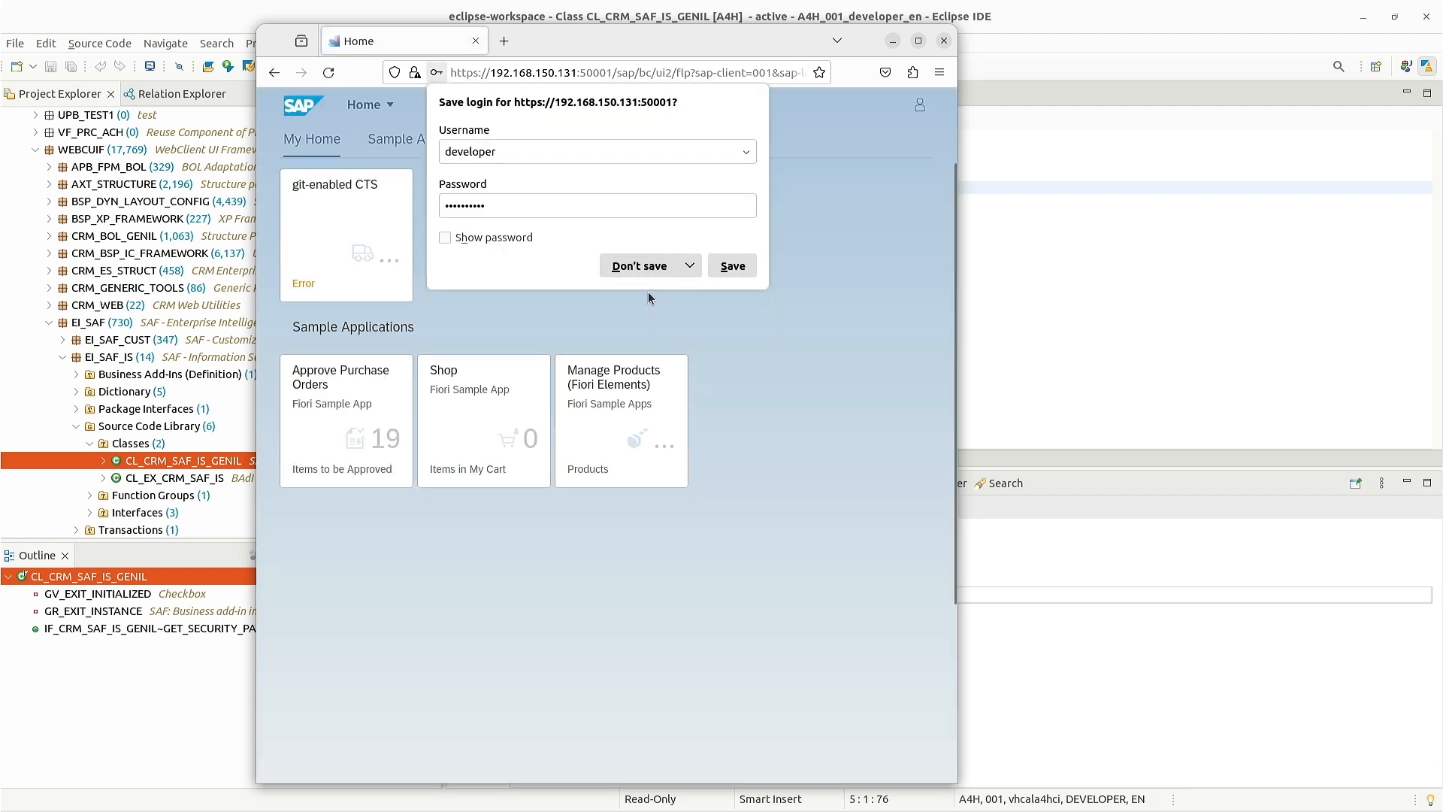
{"action": "left_click", "coordinate": [638, 266]}
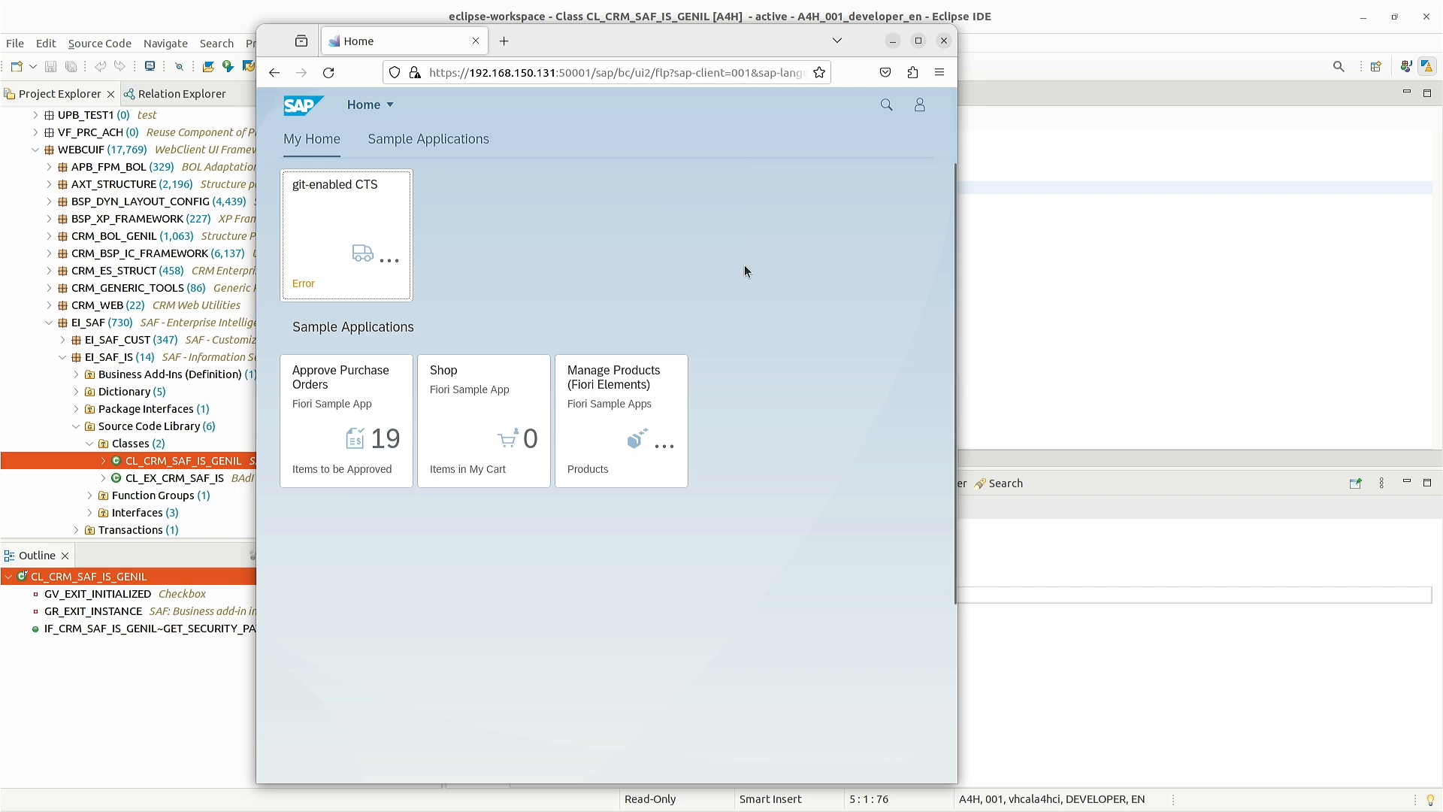
- Open the Git-Enabled CTS app for A4H, then bring up the user Settings
{"action": "left_click", "coordinate": [350, 205]}
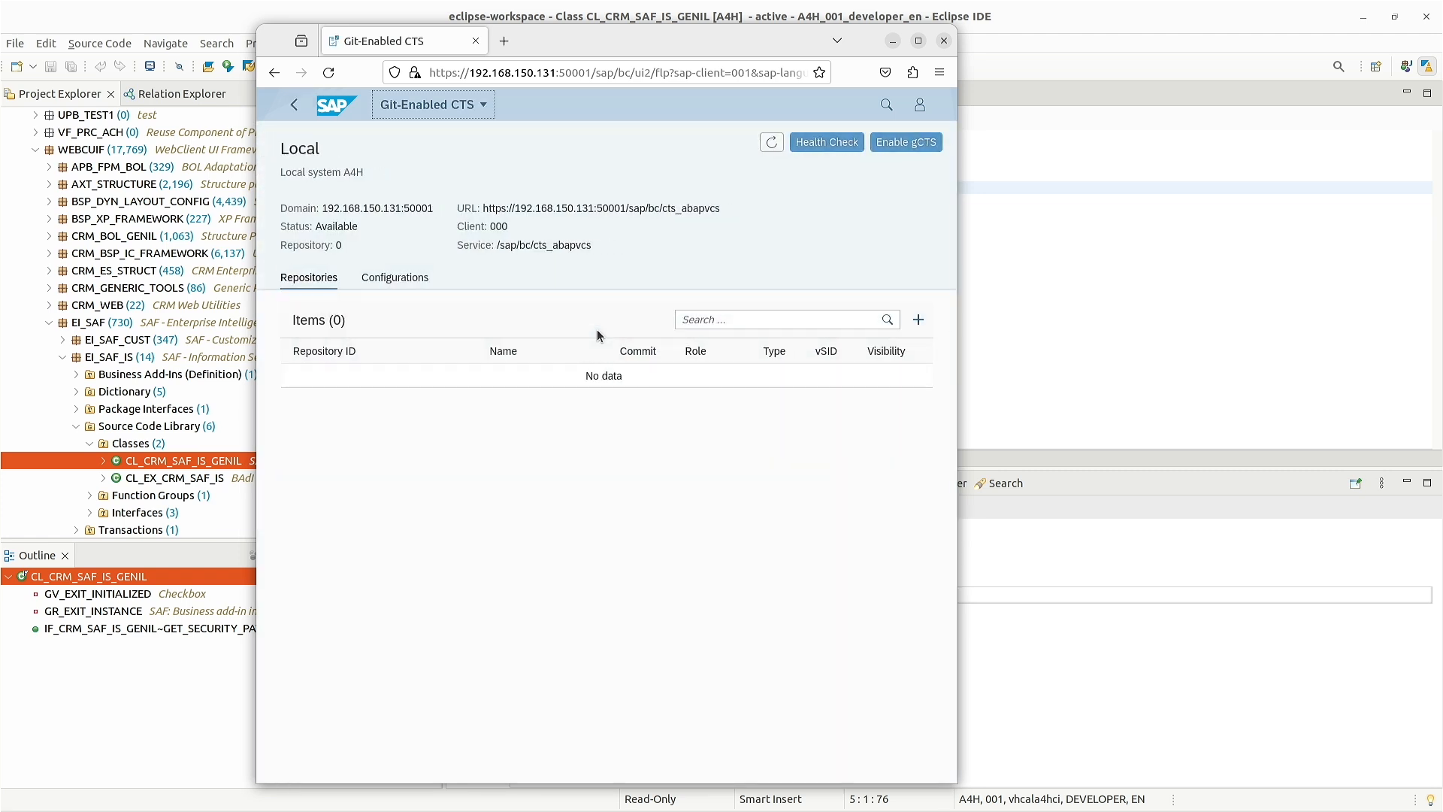
{"action": "left_click", "coordinate": [919, 104]}
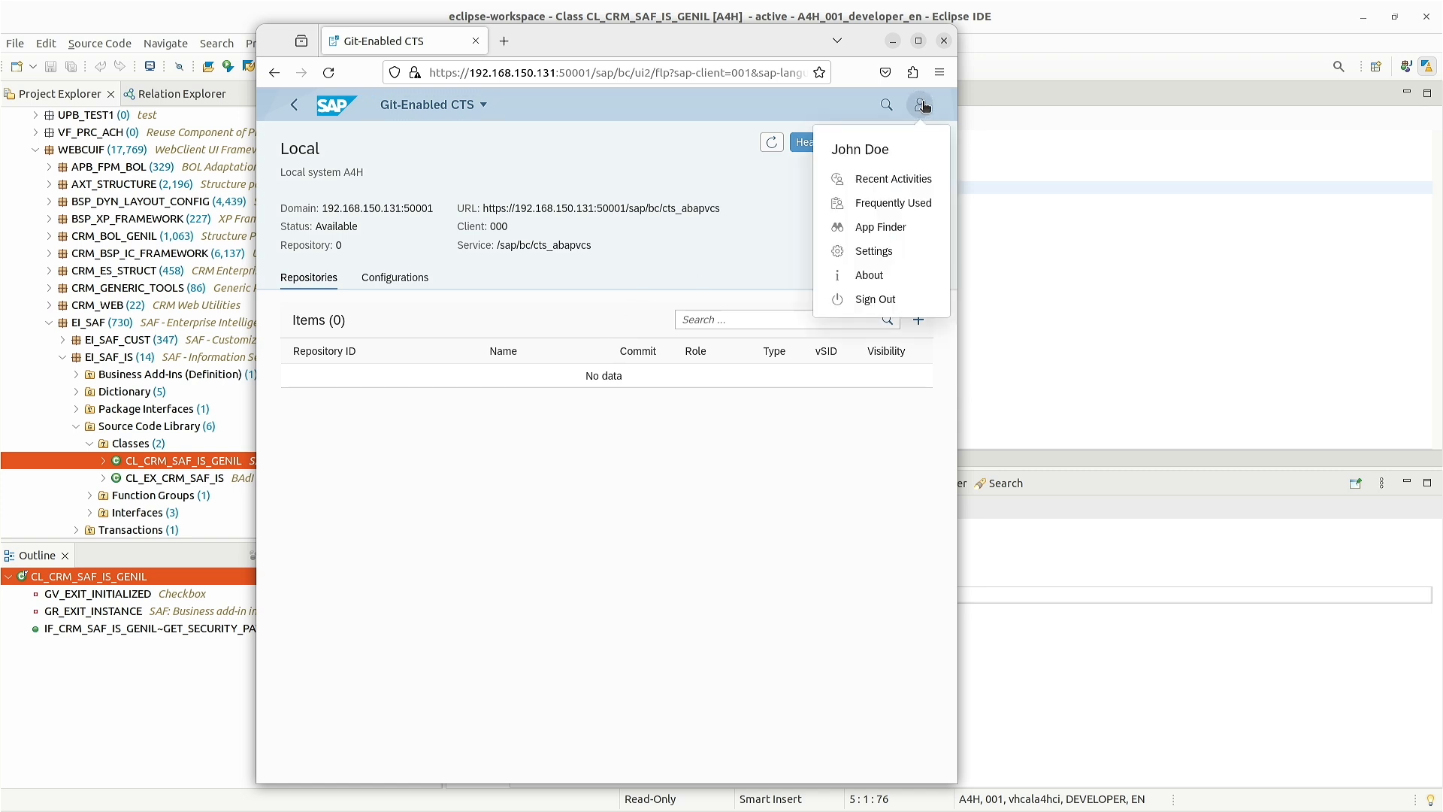
{"action": "left_click", "coordinate": [876, 251]}
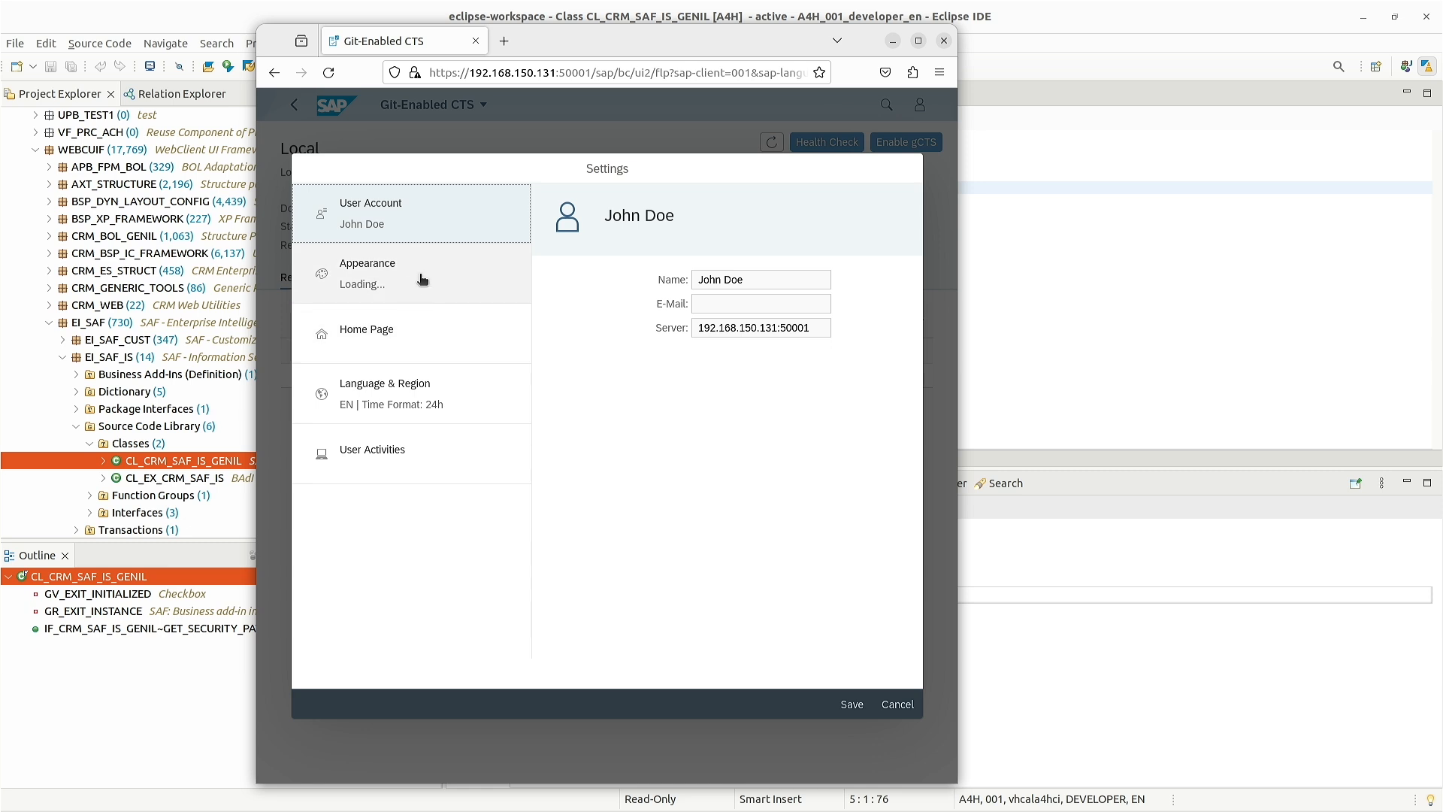
- Review the Appearance, Home Page, Language and Region, and User Activities settings, then cancel unchanged
{"action": "left_click", "coordinate": [423, 281]}
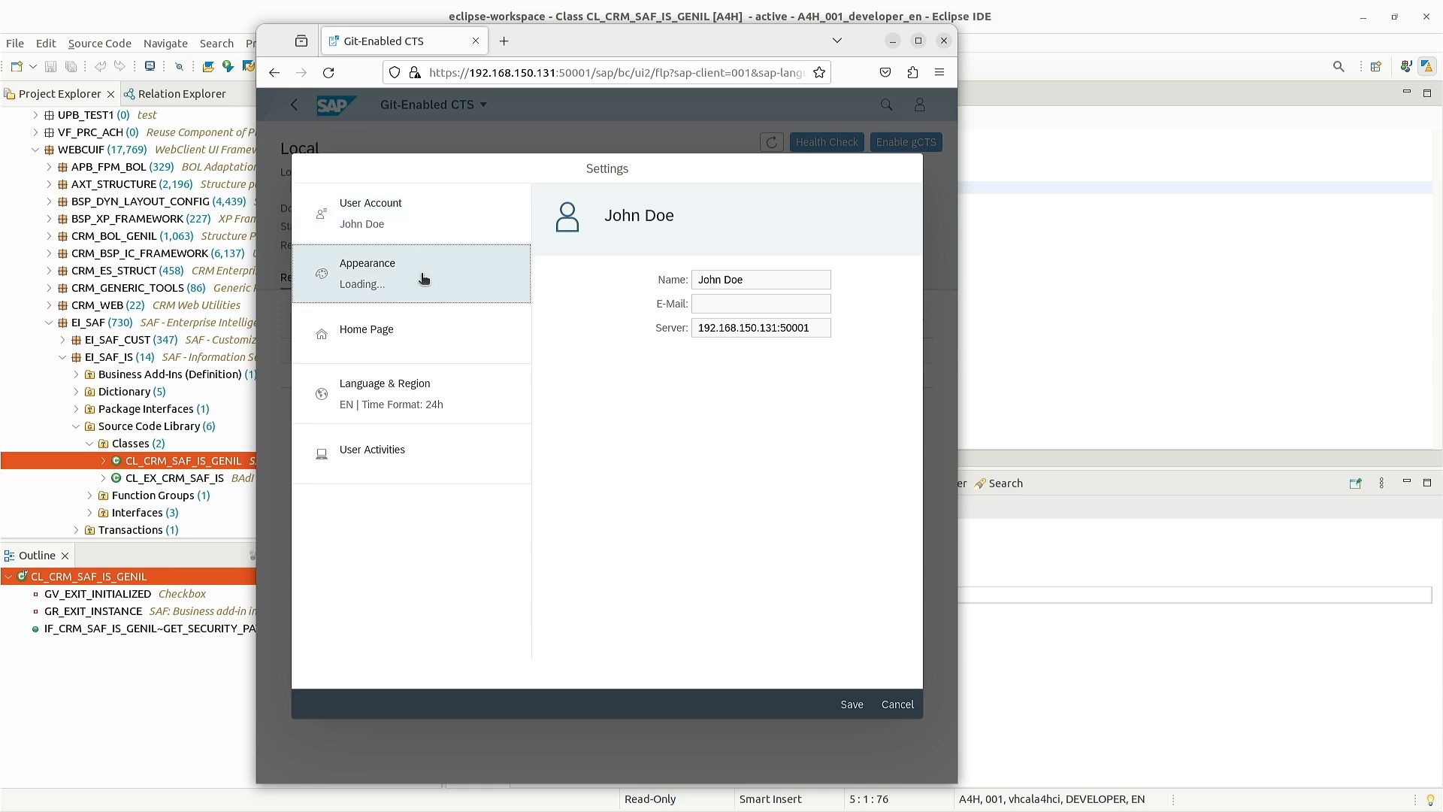
{"action": "left_click", "coordinate": [420, 331]}
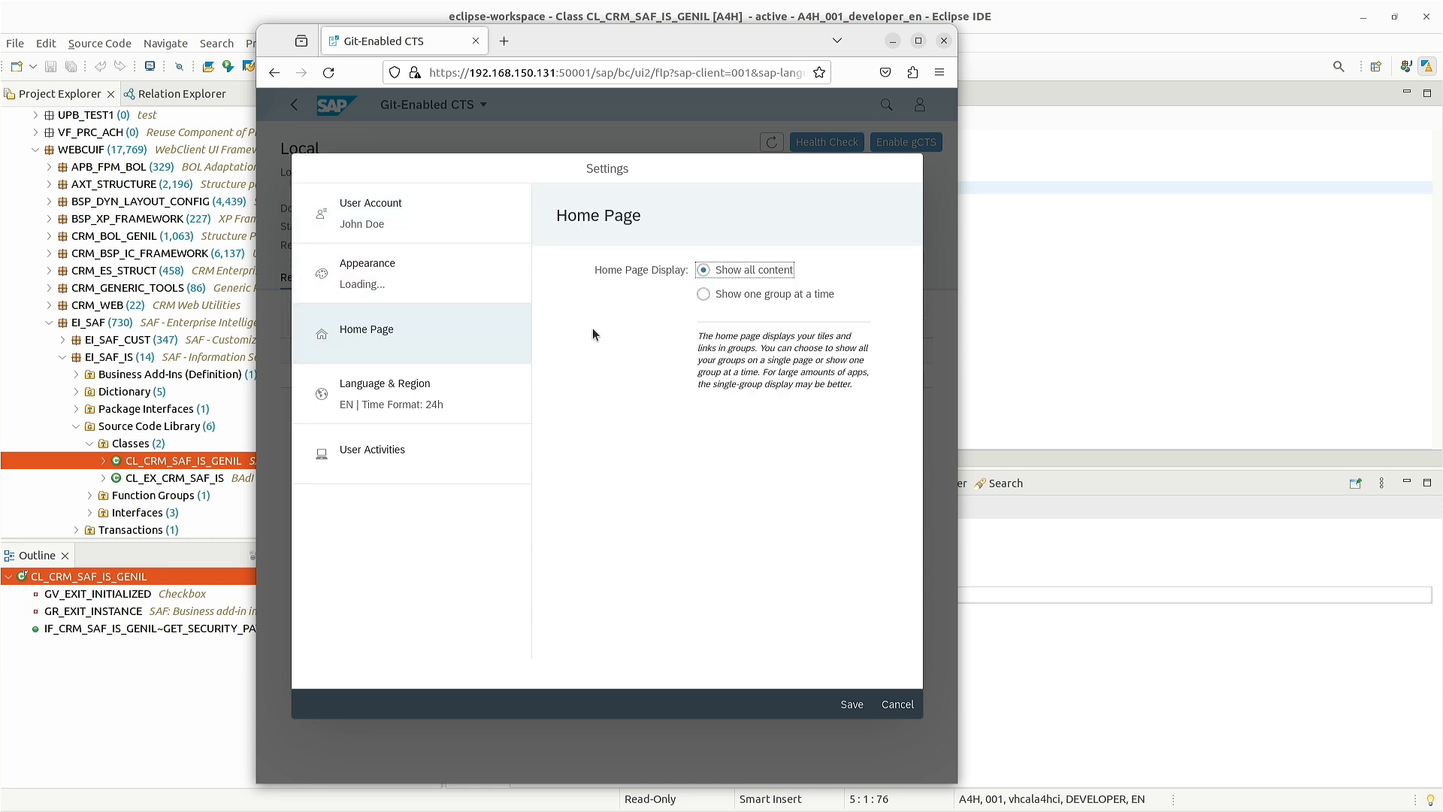
{"action": "left_click", "coordinate": [408, 391]}
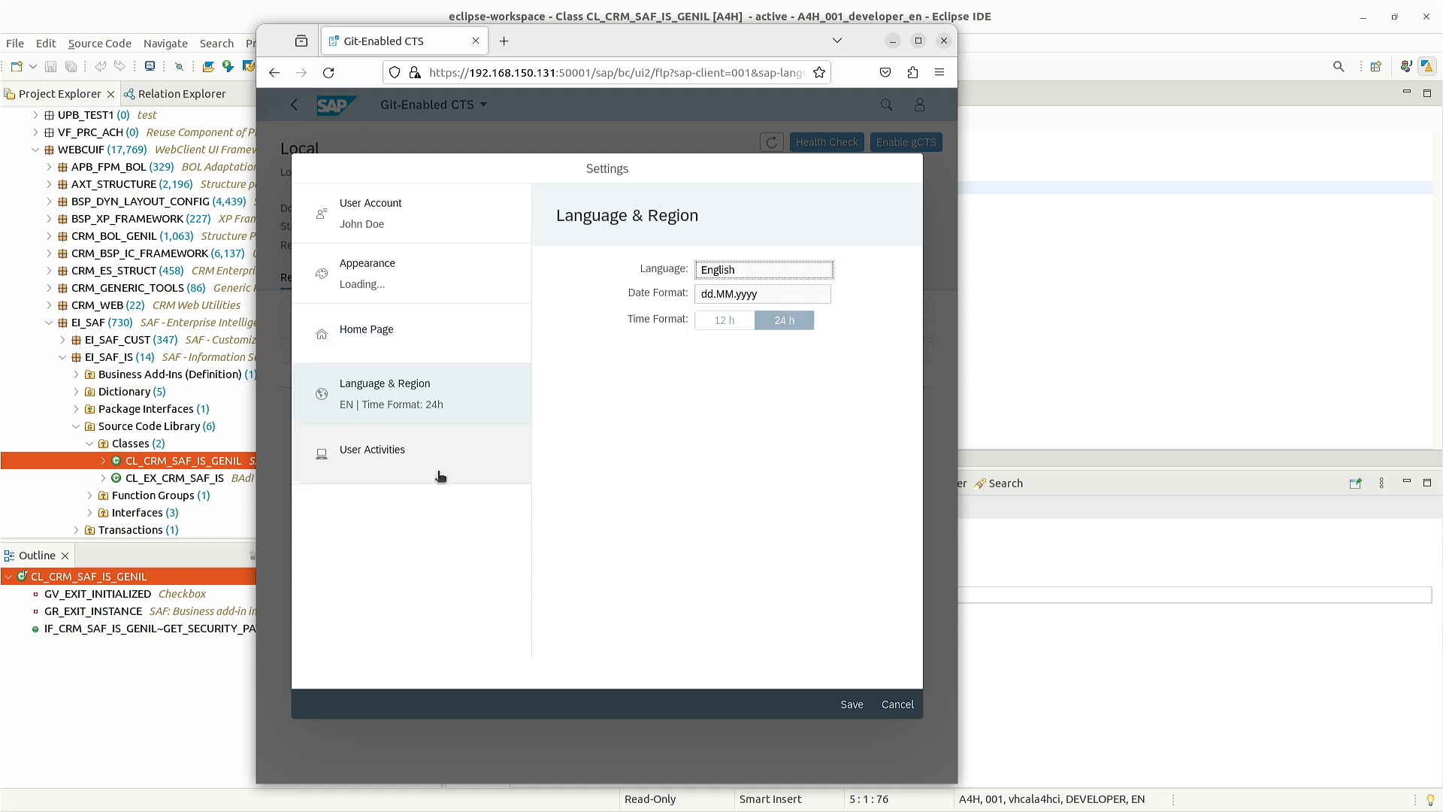
{"action": "left_click", "coordinate": [399, 451]}
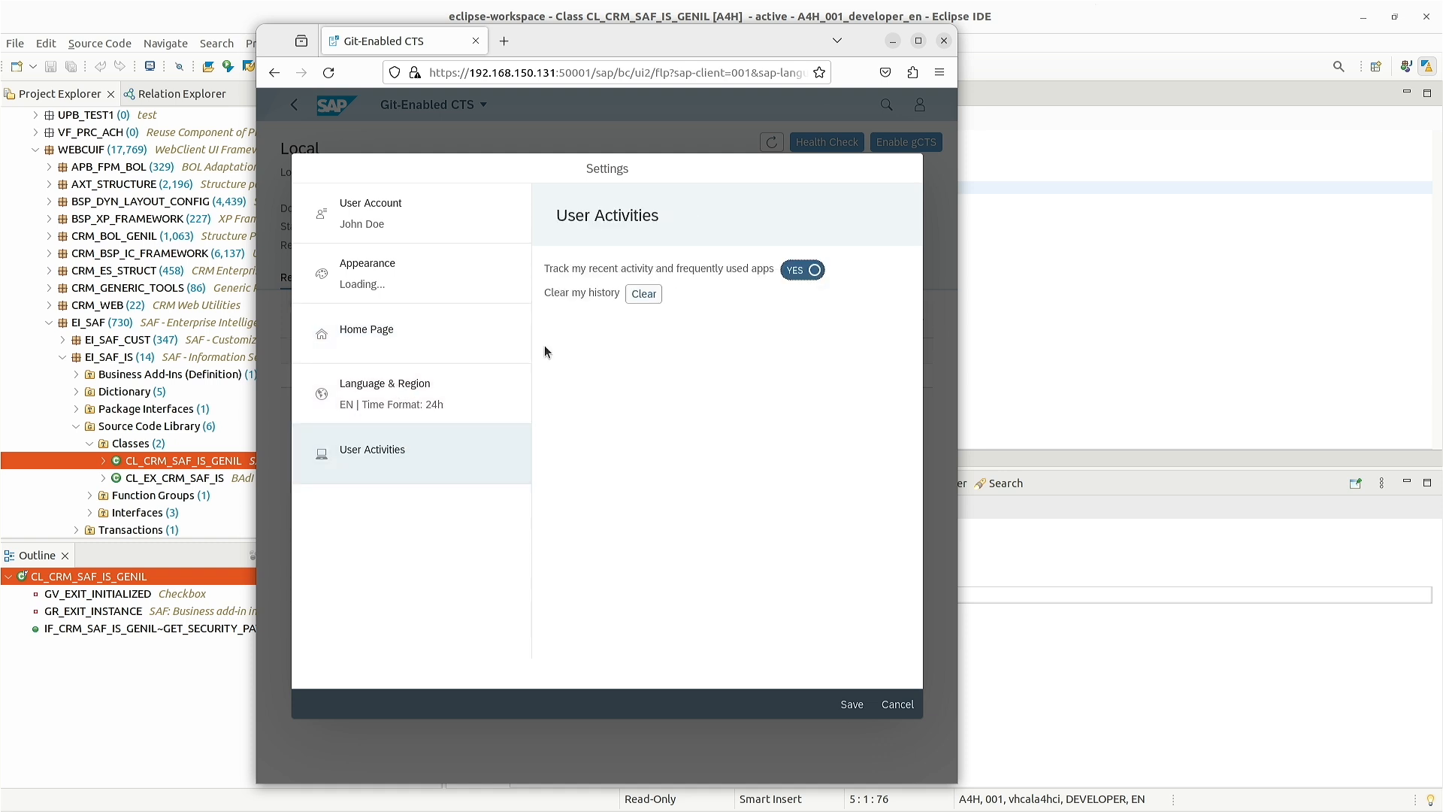
{"action": "left_click", "coordinate": [372, 222]}
{"action": "left_click", "coordinate": [897, 704]}
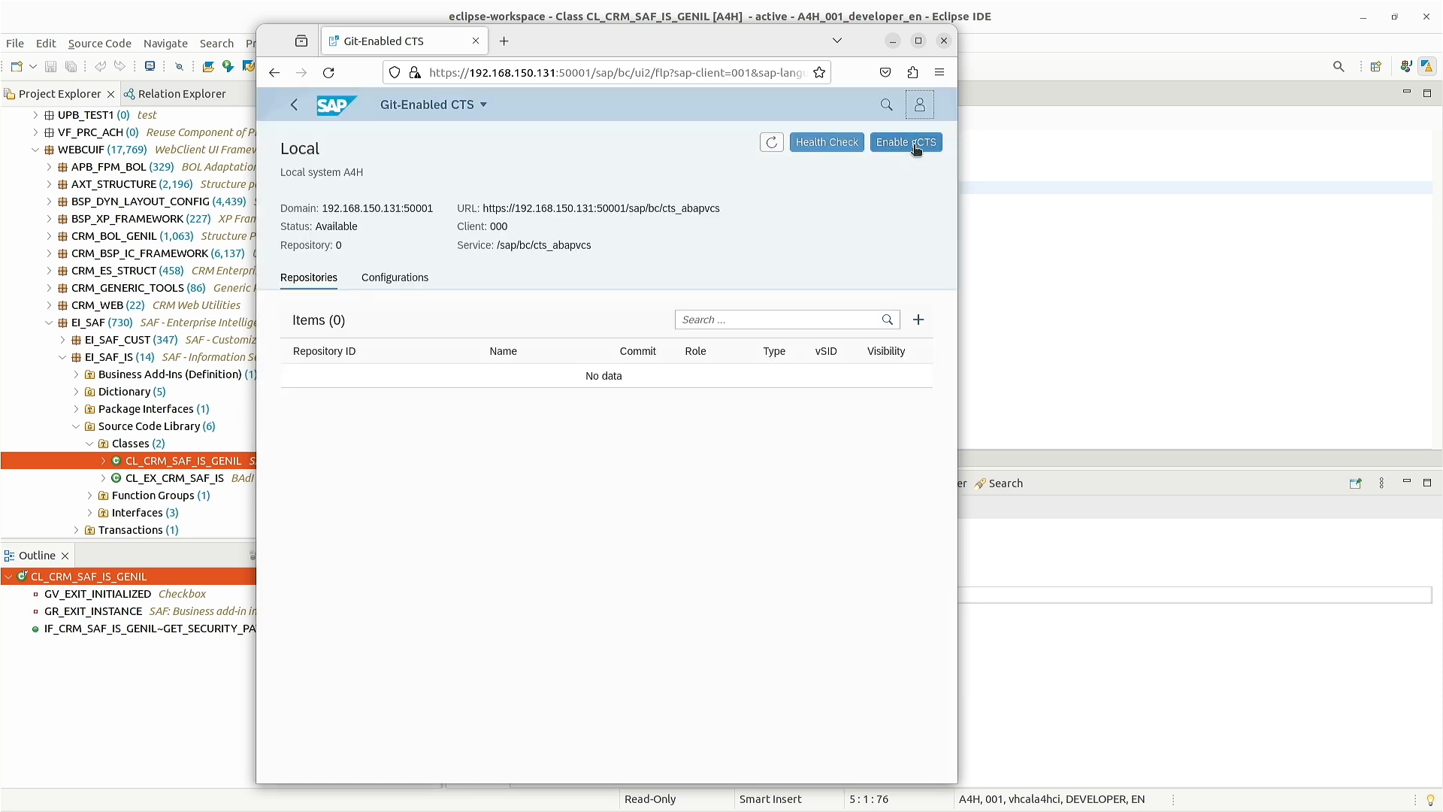
- Open the App Finder from the user menu and scroll the SAP: Application Services apps
{"action": "left_click", "coordinate": [921, 105]}
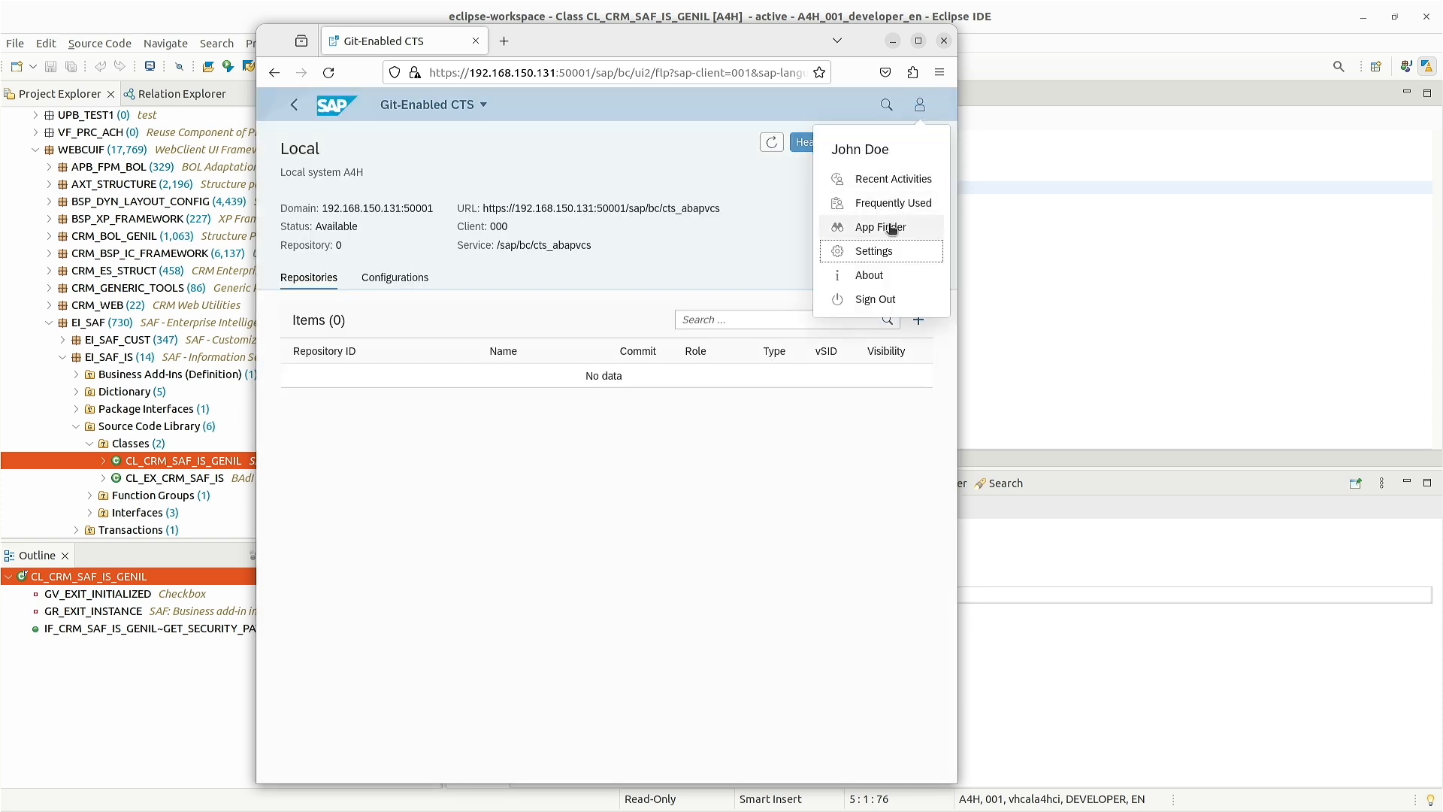
{"action": "left_click", "coordinate": [664, 320]}
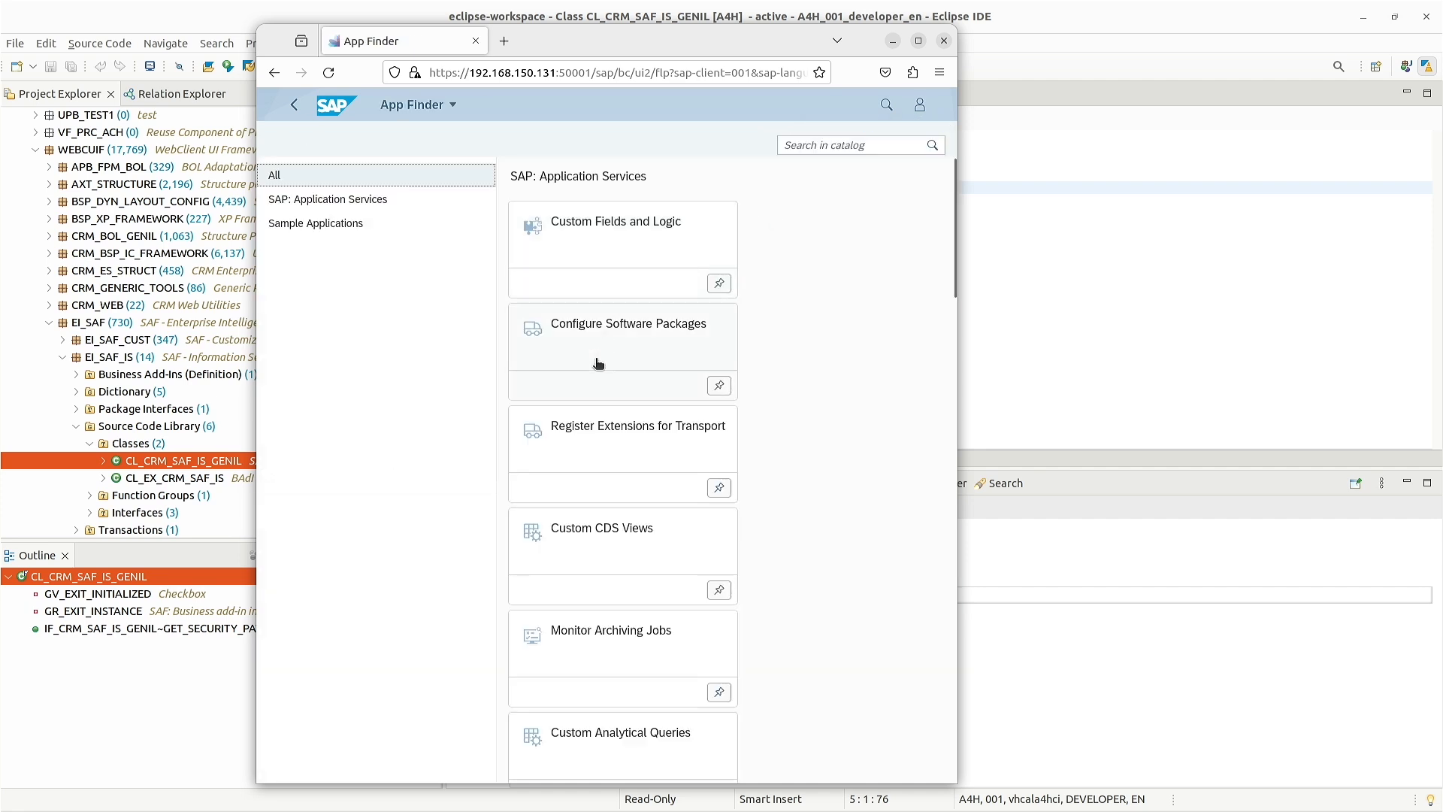
{"action": "scroll", "coordinate": [791, 347], "scroll_direction": "down", "scroll_amount": 5}
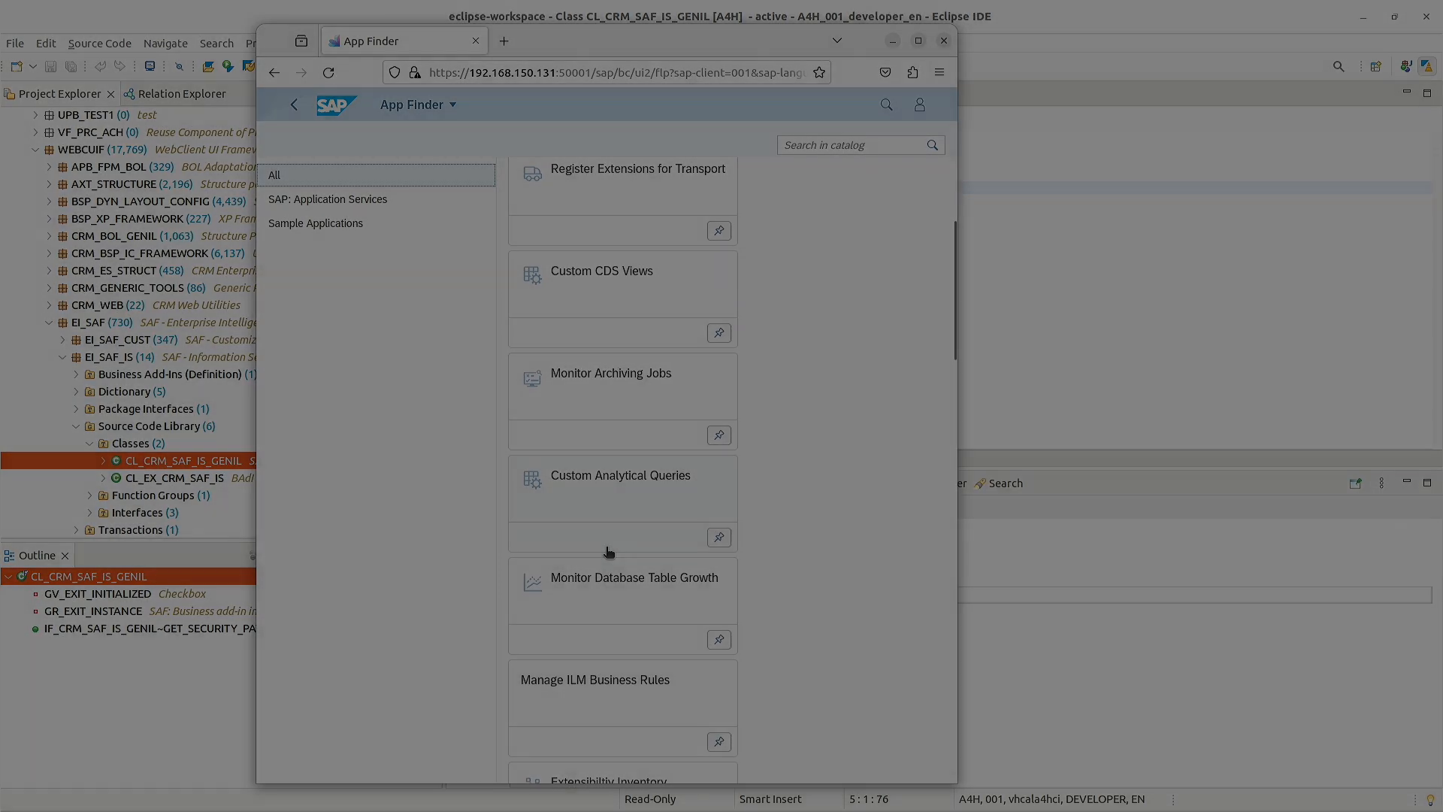